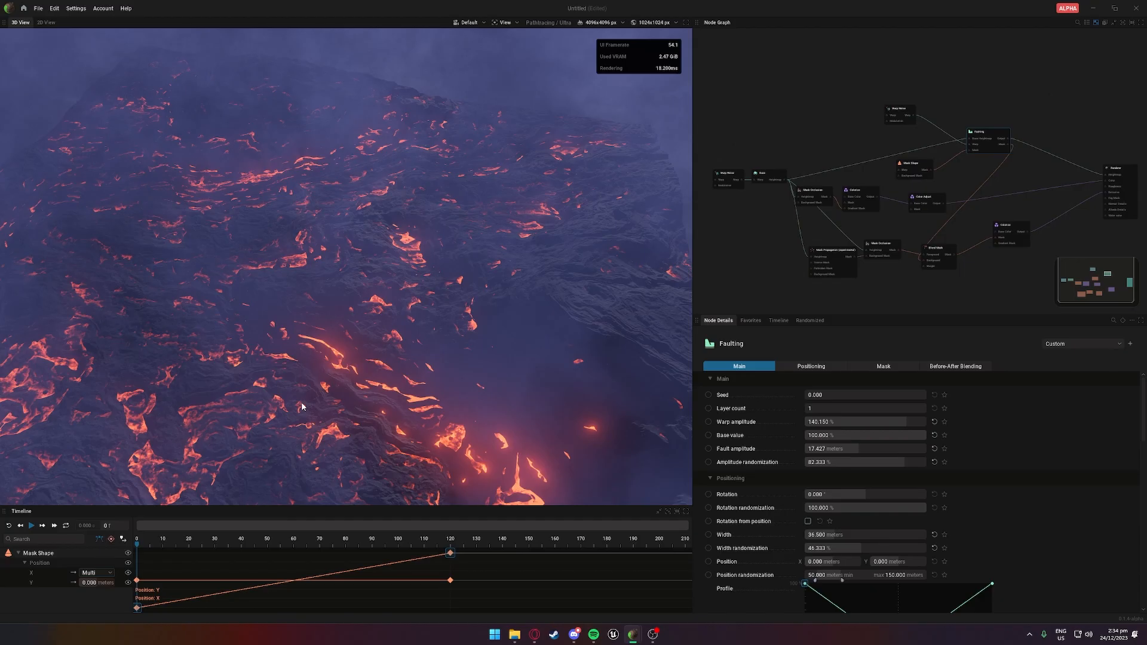
View the foggy lava terrain from farther away and select the Renderer node to show its settings
{"action": "scroll", "coordinate": [290, 325], "scroll_direction": "down", "scroll_amount": 5}
{"action": "left_click_drag", "start_coordinate": [290, 326], "coordinate": [311, 340]}
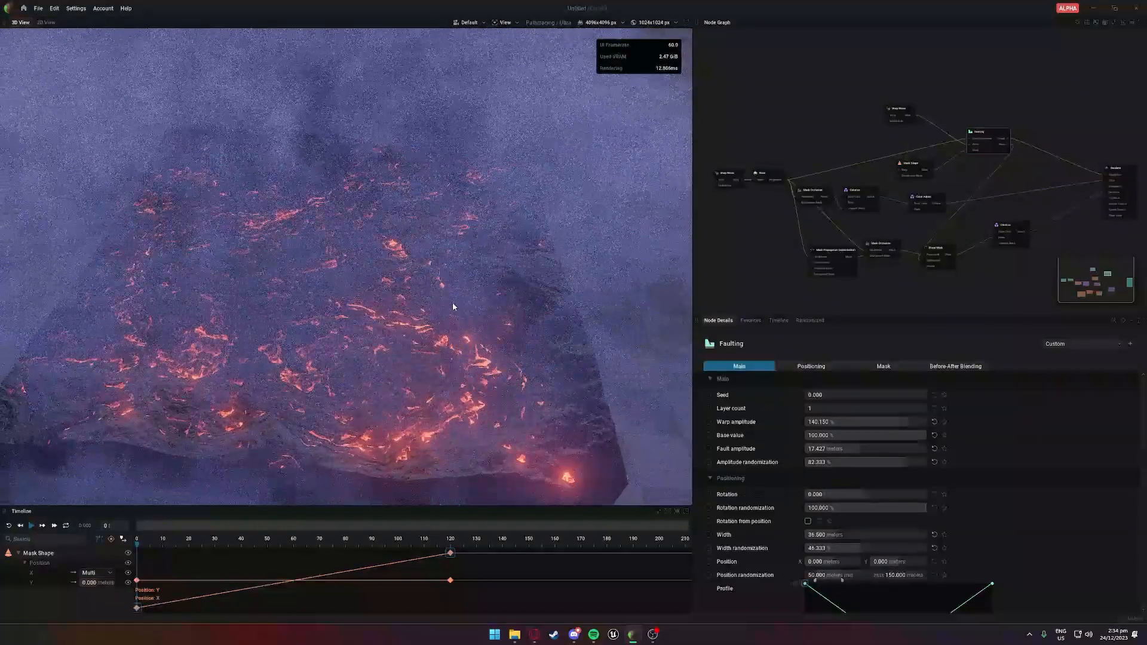
{"action": "middle_click_drag", "start_coordinate": [1034, 178], "coordinate": [918, 172]}
{"action": "left_click", "coordinate": [992, 168]}
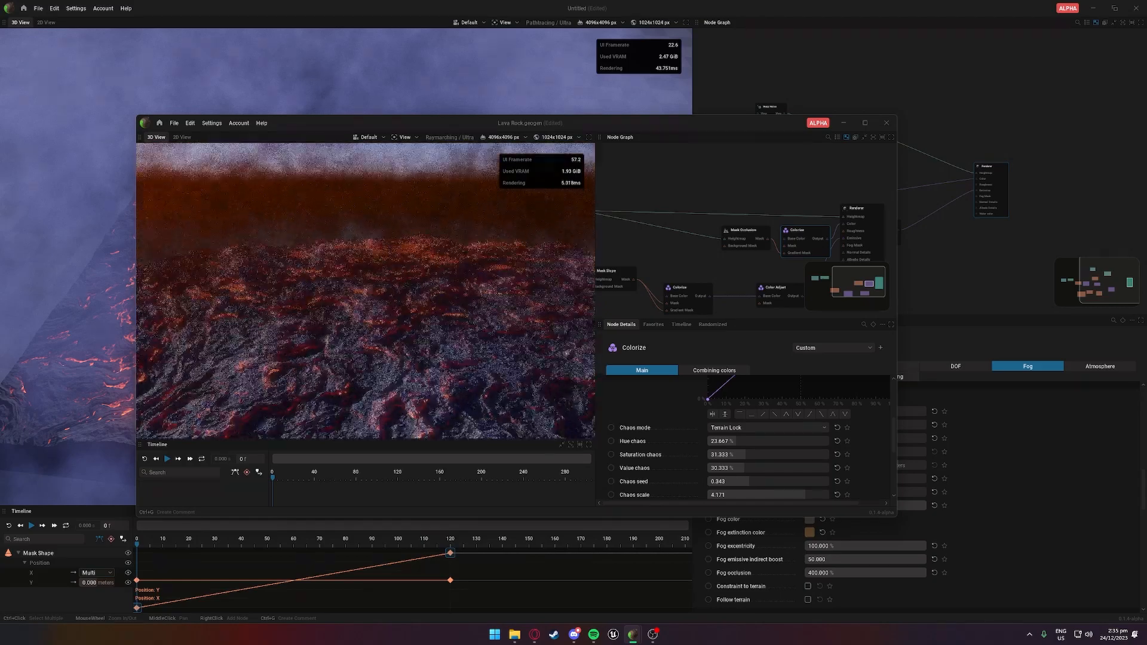
Close the Lava Rock project window without saving its changes
{"action": "left_click", "coordinate": [886, 123]}
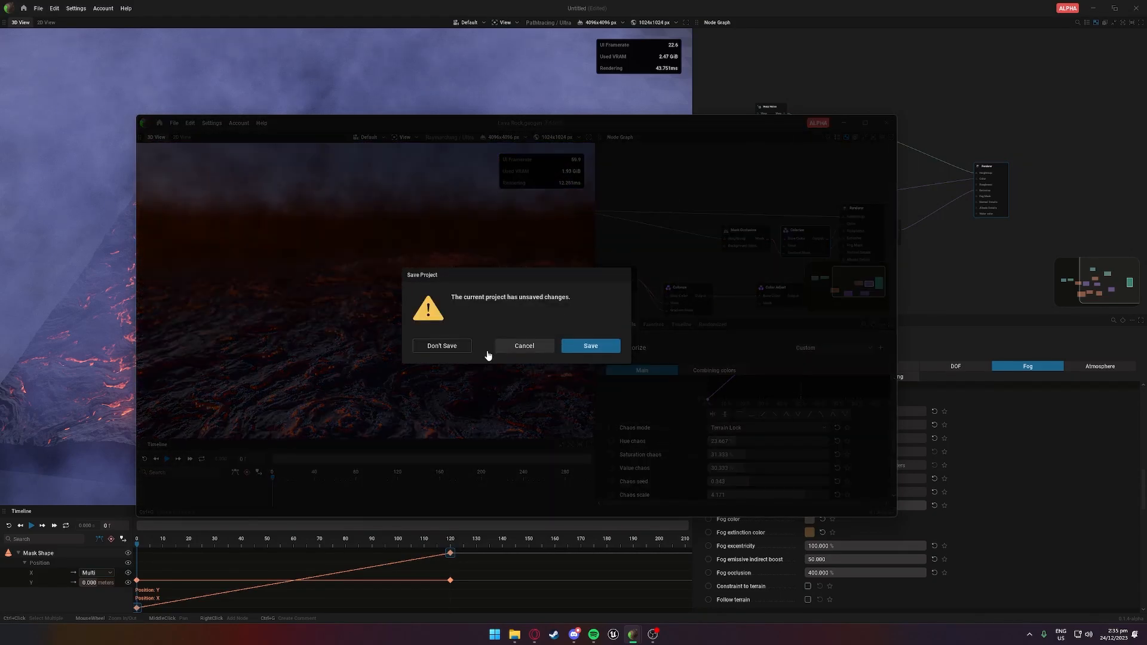
{"action": "left_click", "coordinate": [447, 348]}
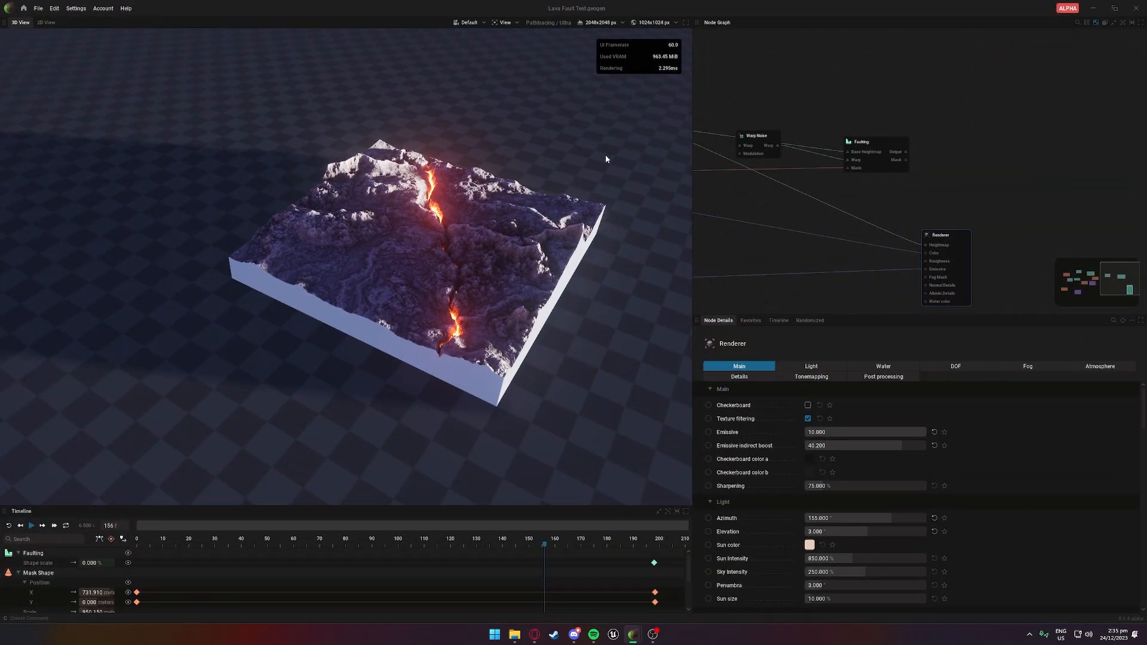
Play the lava fault animation in the Lava Fault Test project and watch the crack from different angles
{"action": "key", "text": "space"}
{"action": "left_click_drag", "start_coordinate": [357, 302], "coordinate": [350, 345]}
{"action": "scroll", "coordinate": [367, 253], "scroll_direction": "up", "scroll_amount": 2}
{"action": "left_click_drag", "start_coordinate": [367, 252], "coordinate": [467, 277]}
{"action": "key", "text": "space"}
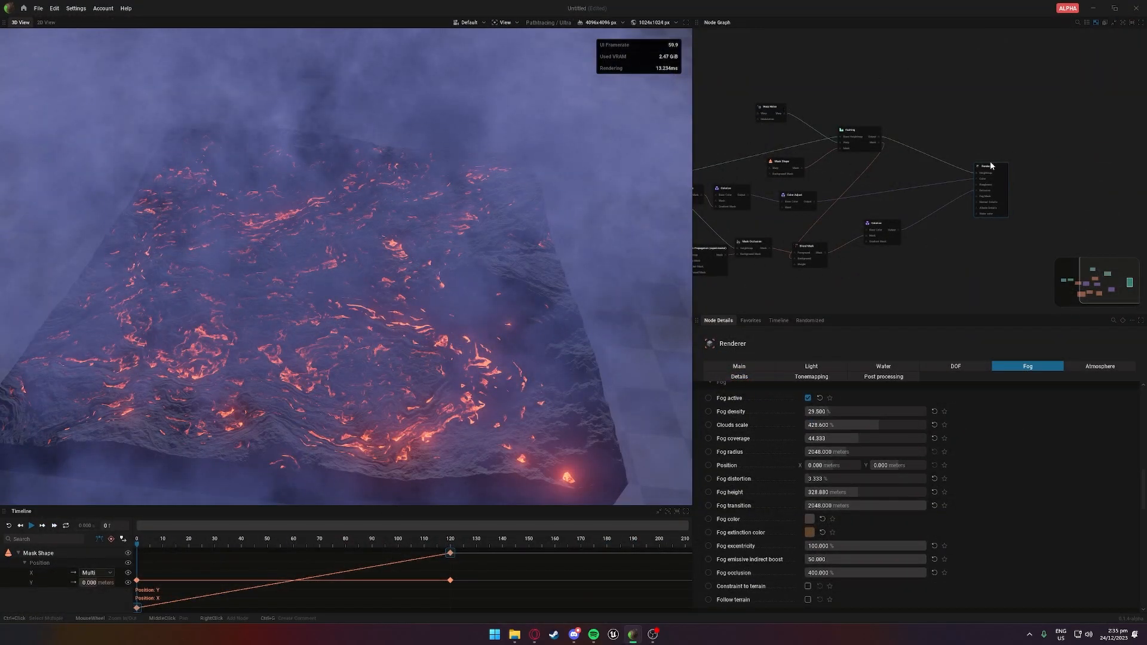
Toggle the Renderer's fog off and on to compare the lava terrain with and without it
{"action": "left_click", "coordinate": [807, 399]}
{"action": "left_click", "coordinate": [807, 398]}
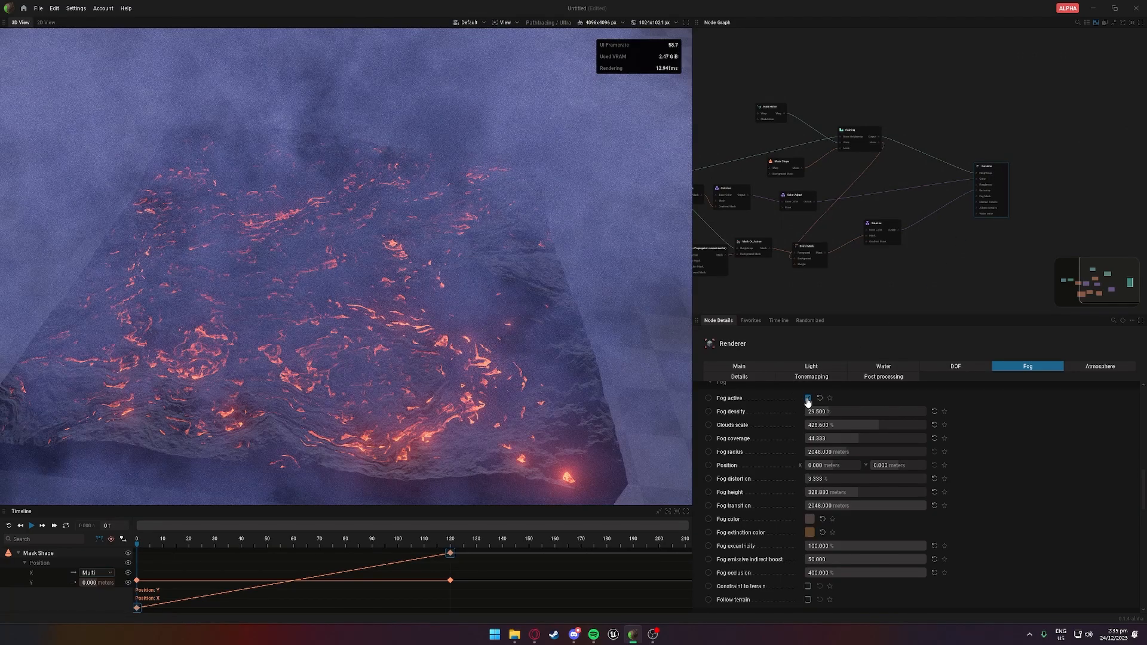
{"action": "left_click", "coordinate": [807, 398]}
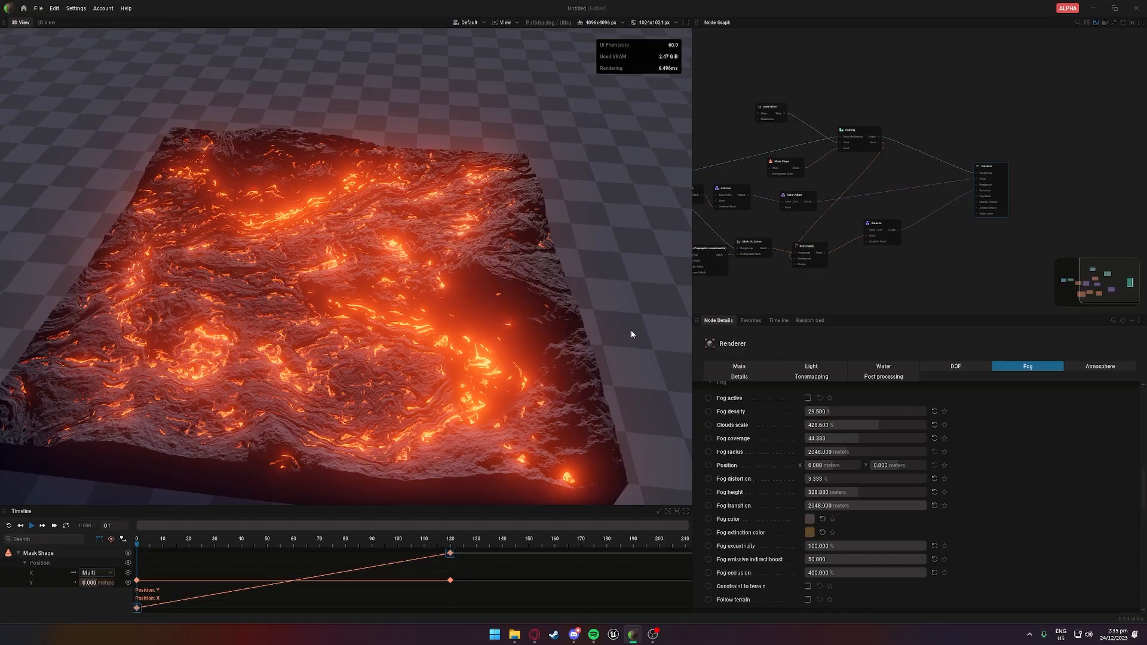
{"action": "left_click", "coordinate": [806, 399]}
{"action": "scroll", "coordinate": [579, 343], "scroll_direction": "up", "scroll_amount": 5}
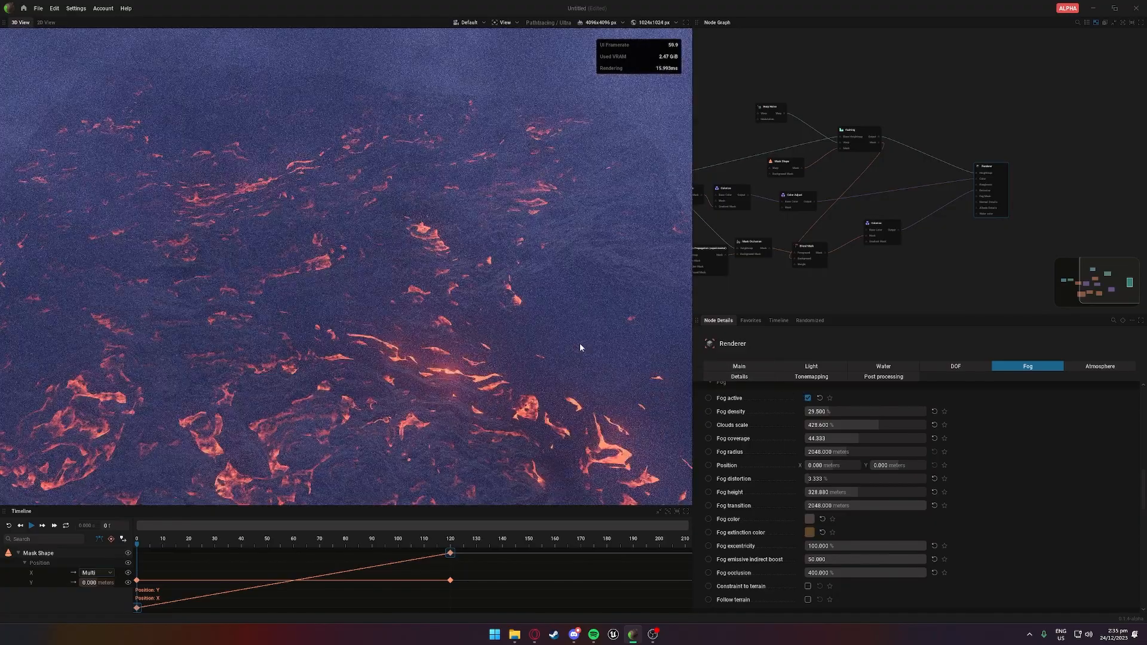
Examine the Renderer's emissive, emissive indirect boost, fog and atmosphere settings
{"action": "scroll", "coordinate": [785, 409], "scroll_direction": "up", "scroll_amount": 10}
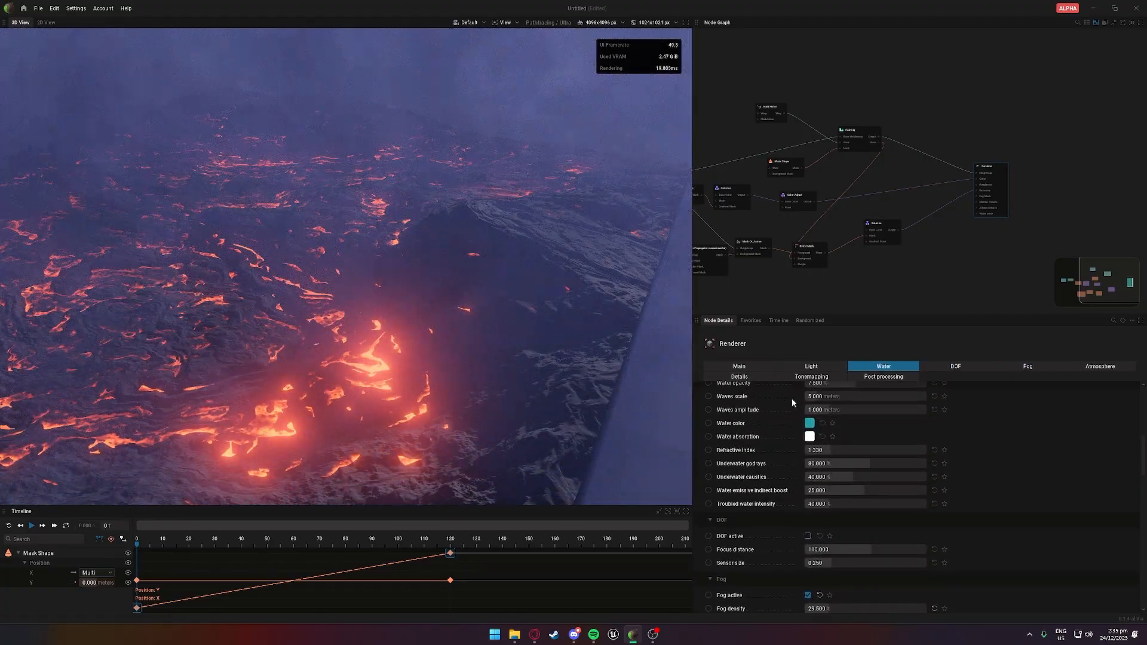
{"action": "scroll", "coordinate": [826, 423], "scroll_direction": "up", "scroll_amount": 5}
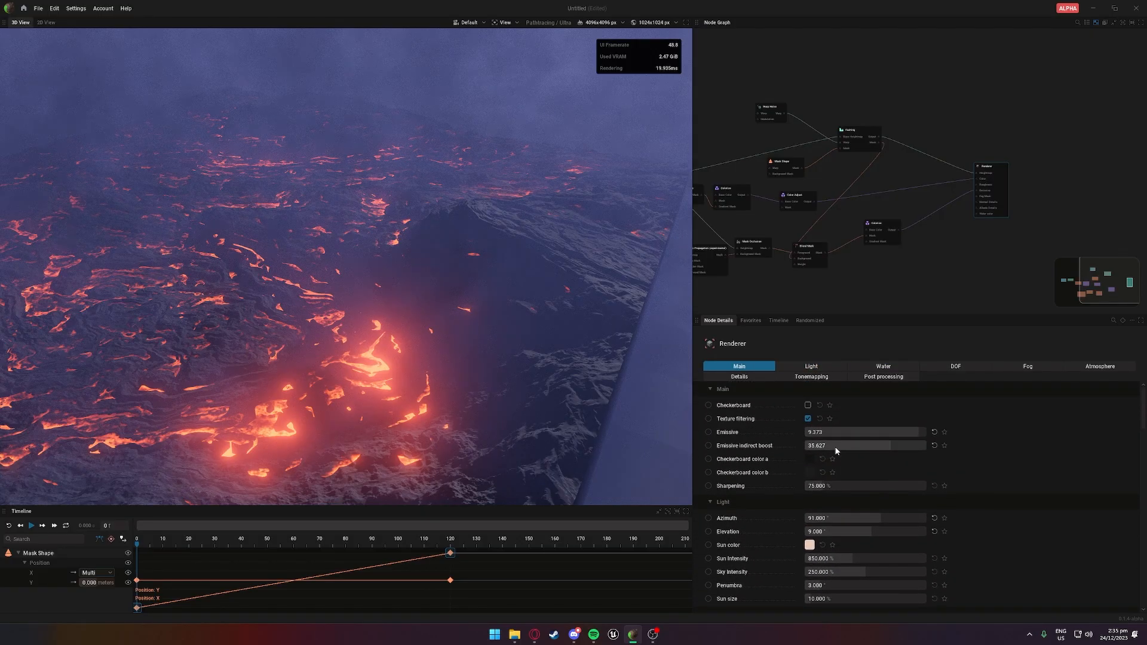
{"action": "left_click_drag", "start_coordinate": [890, 446], "coordinate": [926, 446]}
{"action": "left_click_drag", "start_coordinate": [849, 434], "coordinate": [908, 433]}
{"action": "scroll", "coordinate": [851, 435], "scroll_direction": "down", "scroll_amount": 20}
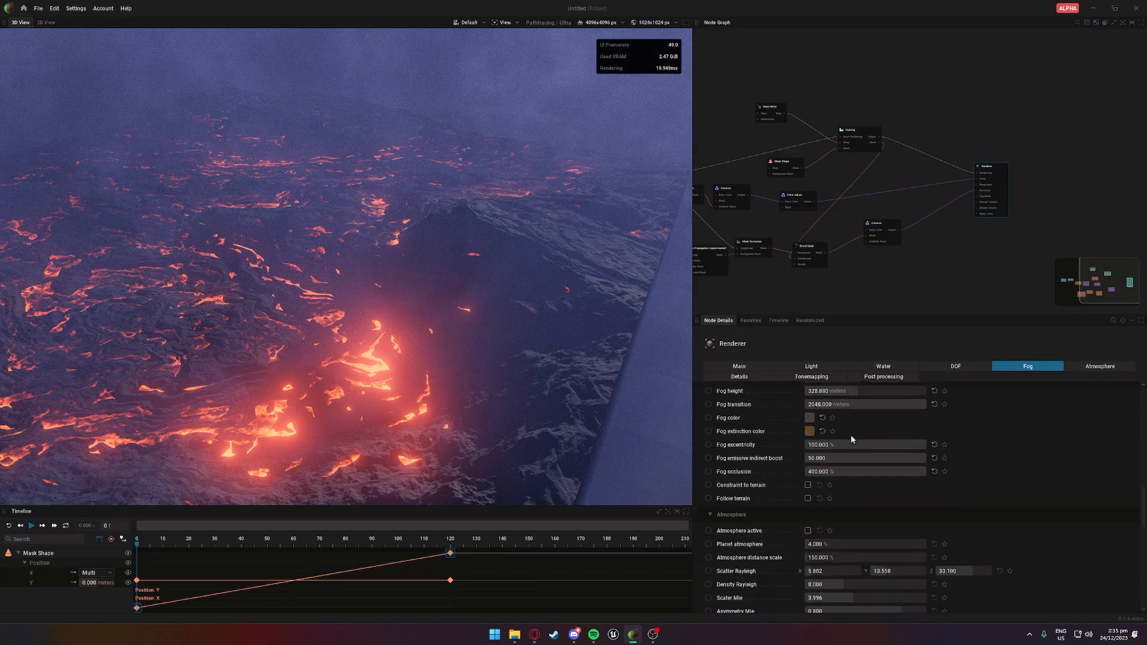
{"action": "scroll", "coordinate": [838, 435], "scroll_direction": "down", "scroll_amount": 4}
{"action": "left_click_drag", "start_coordinate": [859, 495], "coordinate": [892, 495]}
{"action": "left_click_drag", "start_coordinate": [821, 508], "coordinate": [829, 507]}
{"action": "scroll", "coordinate": [828, 483], "scroll_direction": "up", "scroll_amount": 8}
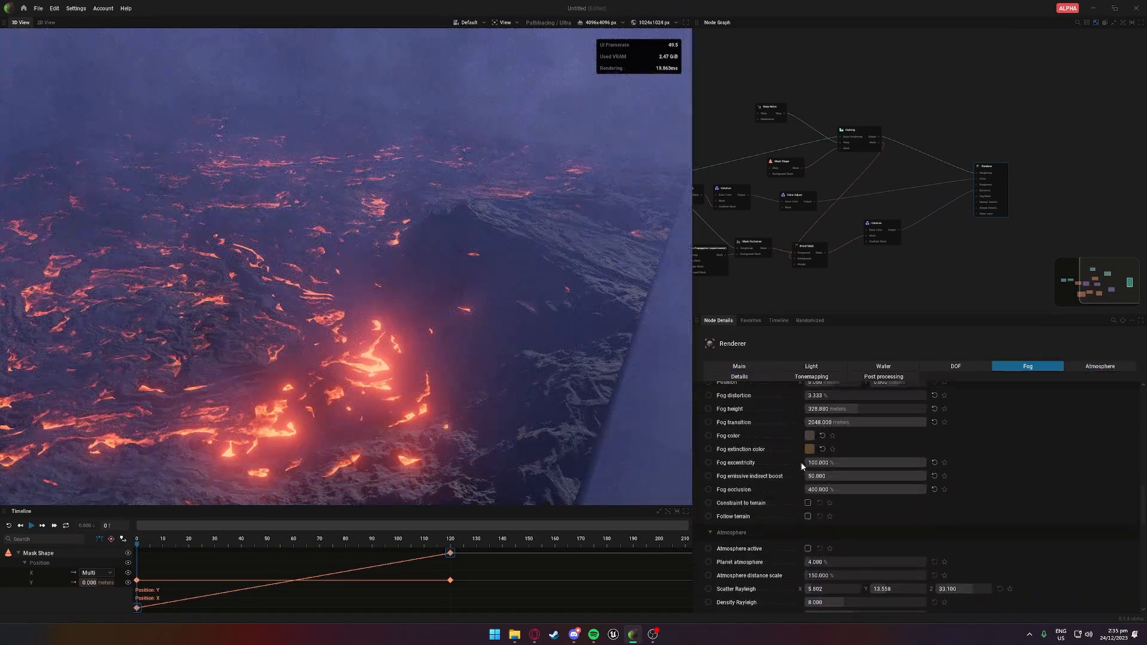
Compare the terrain without fog, turn the fog back on and set its density to about 18%
{"action": "left_click", "coordinate": [808, 440]}
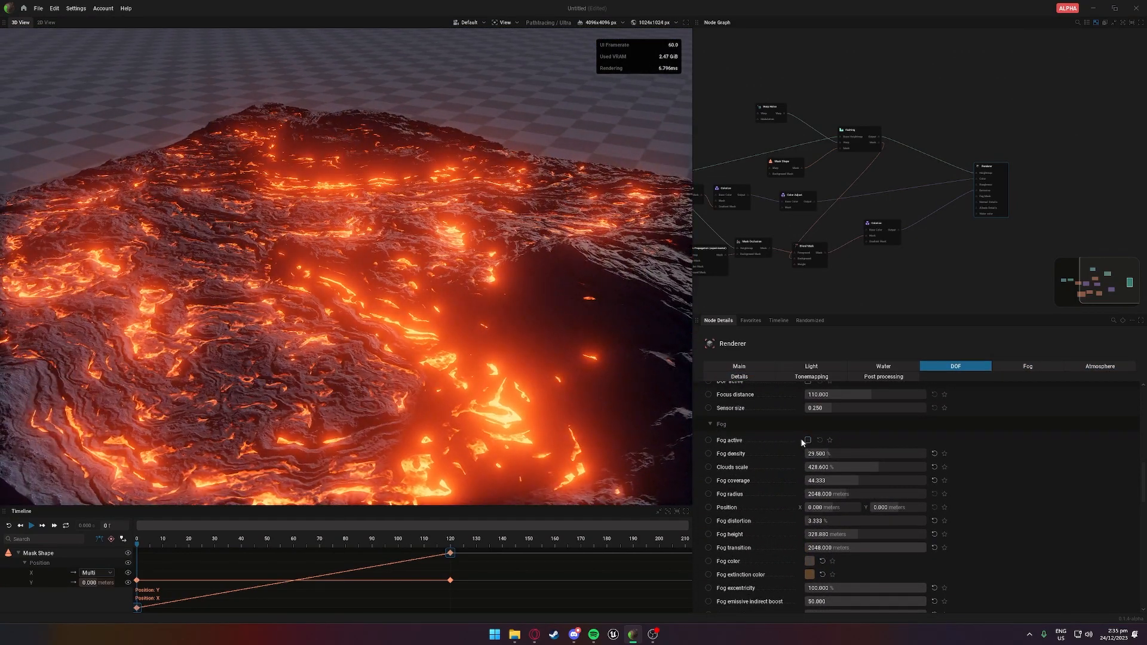
{"action": "left_click", "coordinate": [807, 440]}
{"action": "left_click_drag", "start_coordinate": [825, 454], "coordinate": [807, 453]}
{"action": "mouse_move", "coordinate": [688, 432]}
{"action": "left_mouse_down"}
{"action": "mouse_move", "coordinate": [663, 389]}
{"action": "mouse_move", "coordinate": [685, 438]}
{"action": "left_mouse_up"}
{"action": "mouse_move", "coordinate": [813, 454]}
{"action": "left_mouse_down"}
{"action": "mouse_move", "coordinate": [910, 454]}
{"action": "mouse_move", "coordinate": [820, 455]}
{"action": "left_mouse_up"}
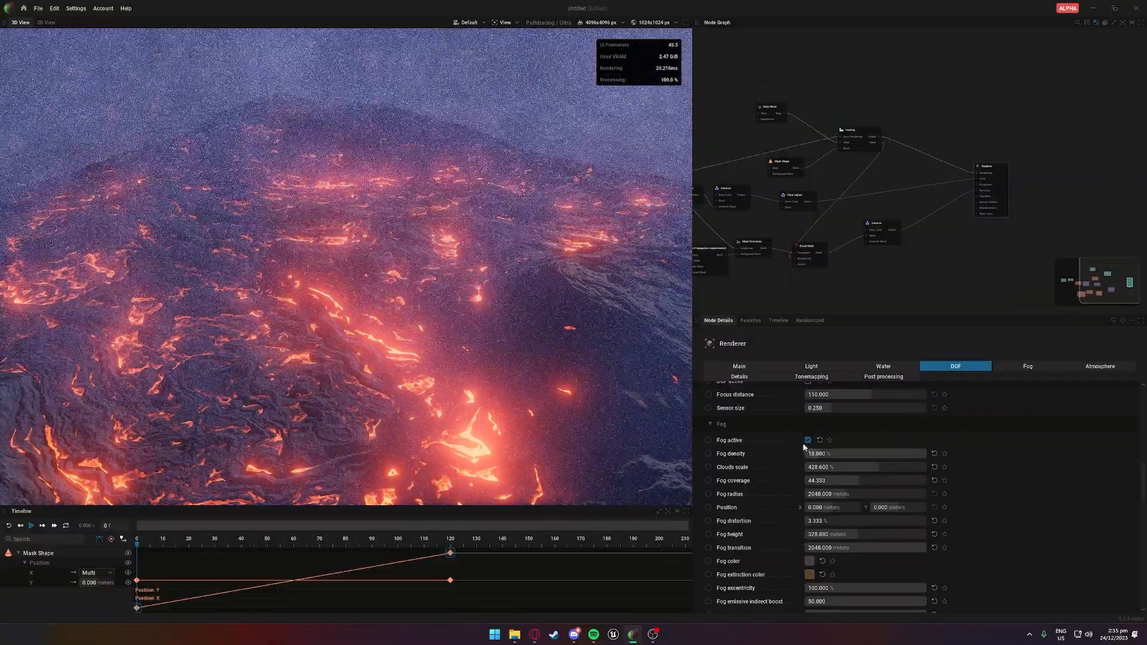
Deactivate the Renderer's fog and view the whole lava terrain
{"action": "left_click", "coordinate": [808, 441]}
{"action": "mouse_move", "coordinate": [525, 389]}
{"action": "left_mouse_down"}
{"action": "mouse_move", "coordinate": [535, 477]}
{"action": "mouse_move", "coordinate": [579, 466]}
{"action": "mouse_move", "coordinate": [514, 389]}
{"action": "left_mouse_up"}
{"action": "scroll", "coordinate": [524, 442], "scroll_direction": "down", "scroll_amount": 4}
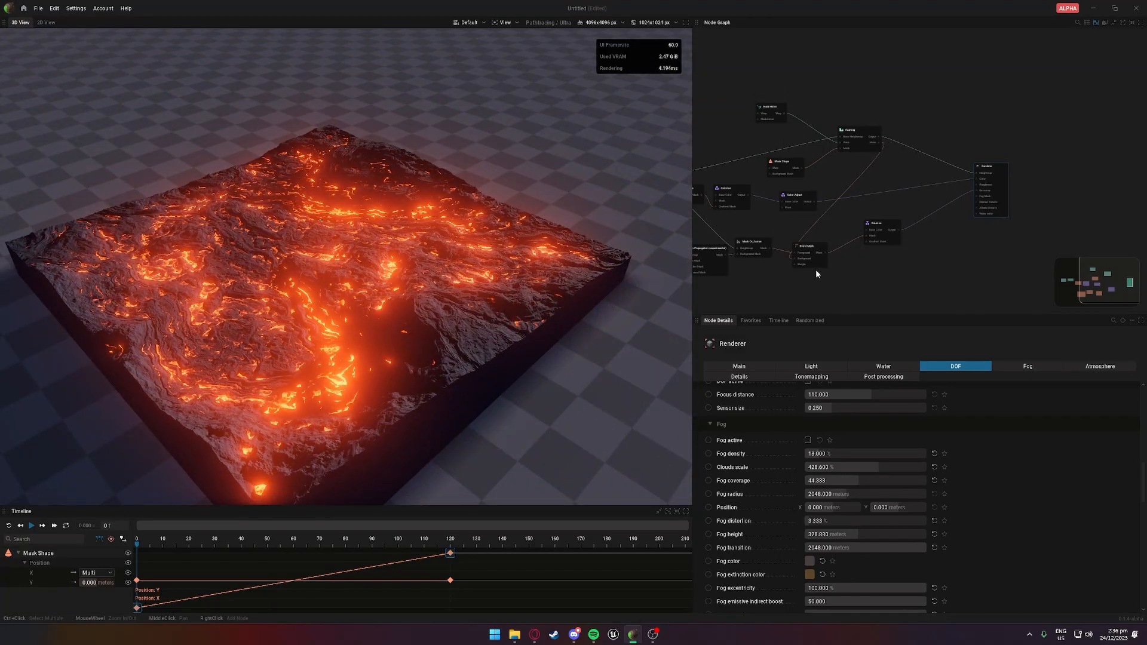
Connect the Faulting node's Mask output to the Mask input of the Colorize node that feeds the Renderer's Emissive
{"action": "middle_click_drag", "start_coordinate": [819, 271], "coordinate": [962, 259]}
{"action": "left_click_drag", "start_coordinate": [519, 310], "coordinate": [636, 296]}
{"action": "middle_click_drag", "start_coordinate": [847, 280], "coordinate": [776, 271]}
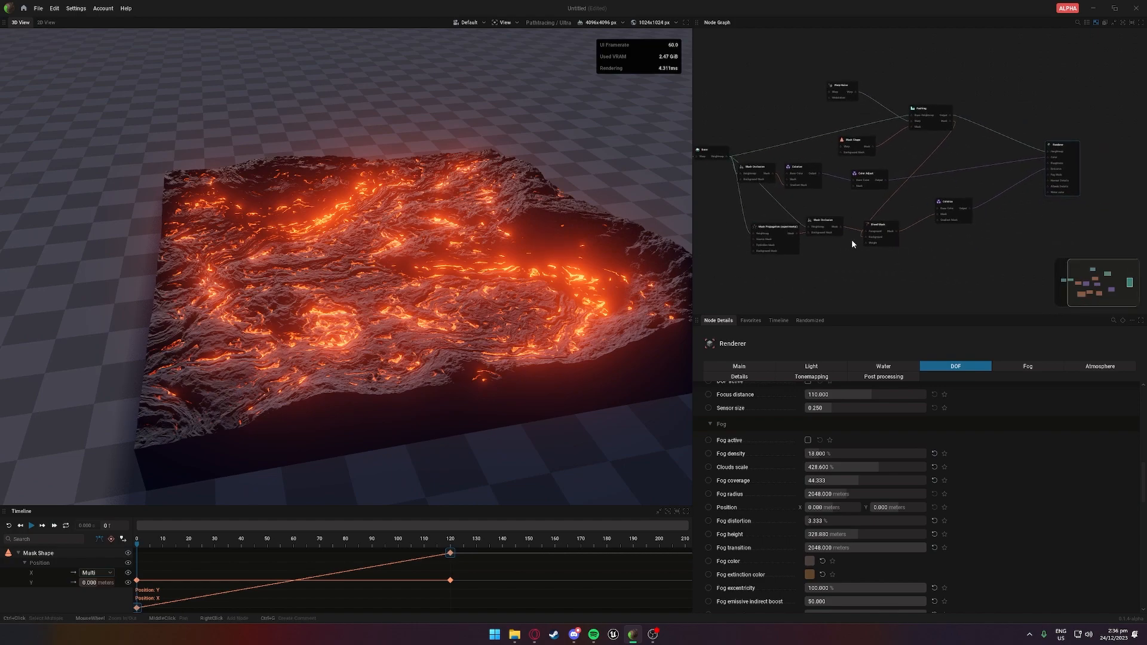
{"action": "scroll", "coordinate": [849, 245], "scroll_direction": "up", "scroll_amount": 3}
{"action": "middle_click_drag", "start_coordinate": [935, 259], "coordinate": [851, 264]}
{"action": "left_click_drag", "start_coordinate": [912, 69], "coordinate": [892, 204]}
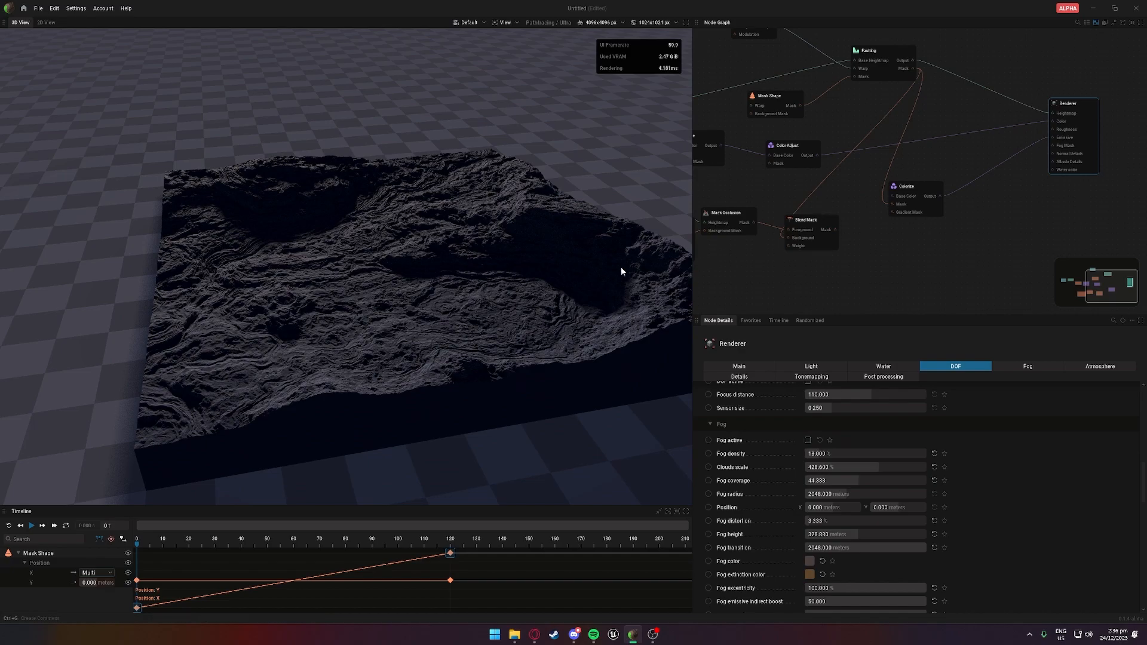
Examine the dark rock surface of the terrain from several angles and distances
{"action": "scroll", "coordinate": [525, 239], "scroll_direction": "up", "scroll_amount": 4}
{"action": "left_click_drag", "start_coordinate": [525, 239], "coordinate": [529, 266]}
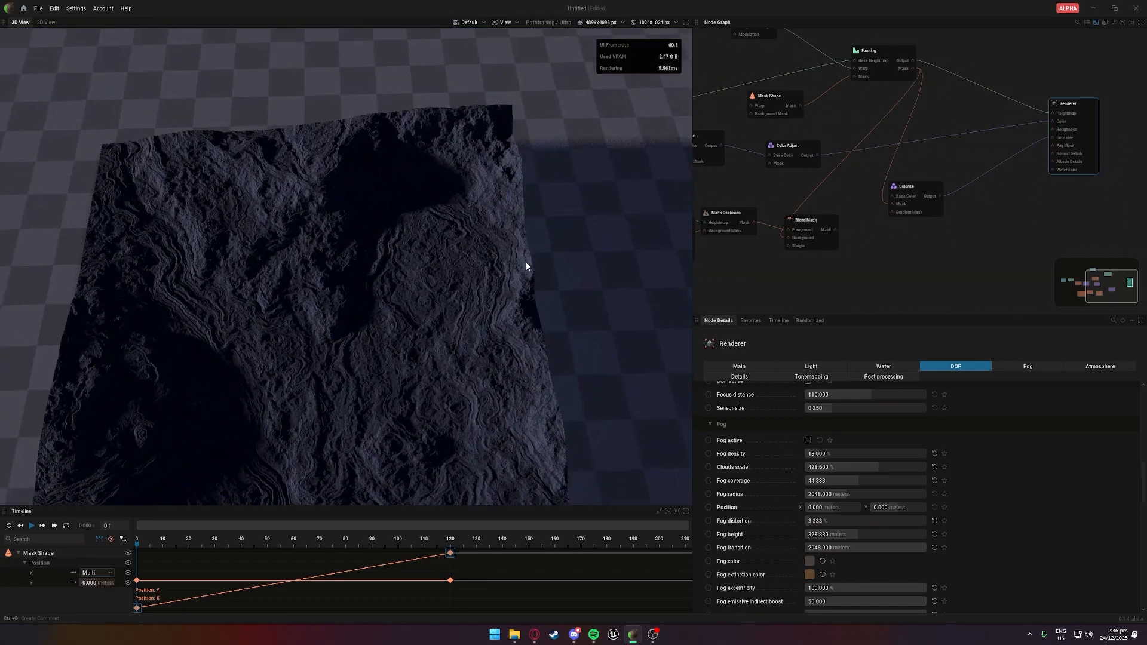
{"action": "middle_click_drag", "start_coordinate": [578, 245], "coordinate": [571, 250]}
{"action": "scroll", "coordinate": [571, 250], "scroll_direction": "up", "scroll_amount": 3}
{"action": "left_click_drag", "start_coordinate": [482, 289], "coordinate": [538, 257]}
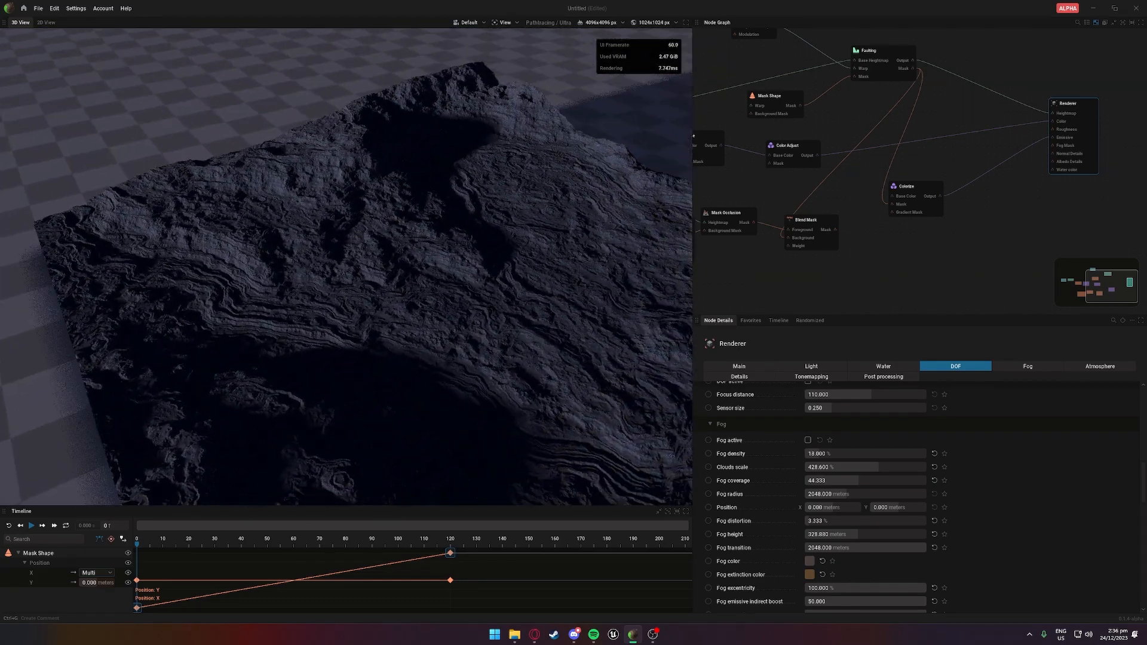
{"action": "middle_click_drag", "start_coordinate": [947, 234], "coordinate": [959, 245]}
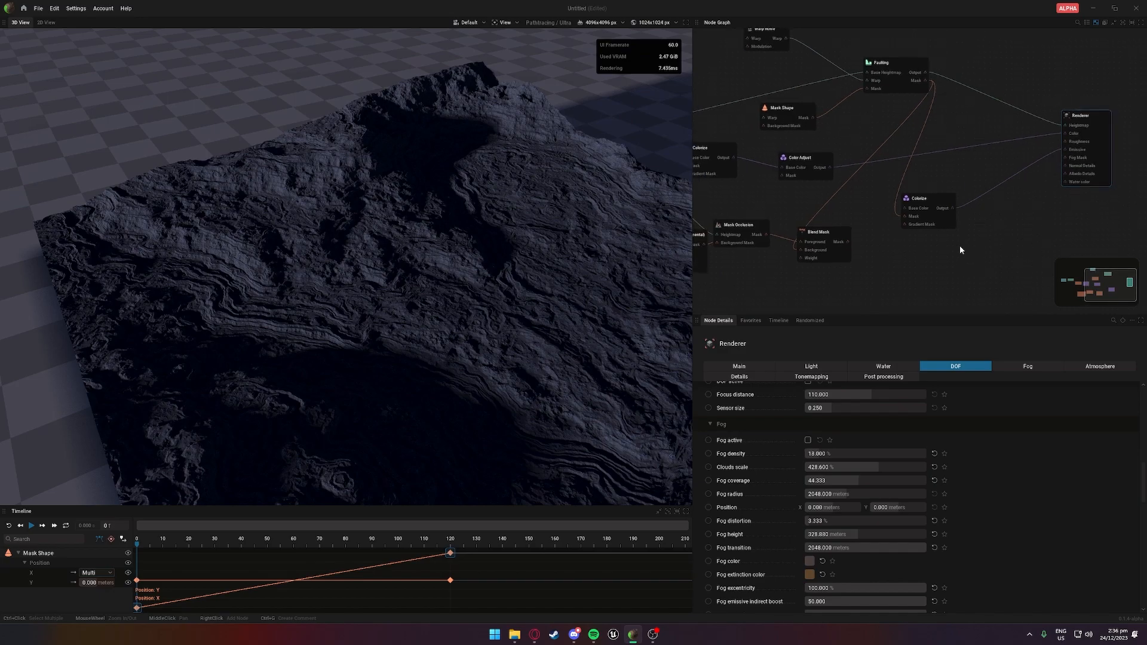
{"action": "scroll", "coordinate": [579, 295], "scroll_direction": "down", "scroll_amount": 1}
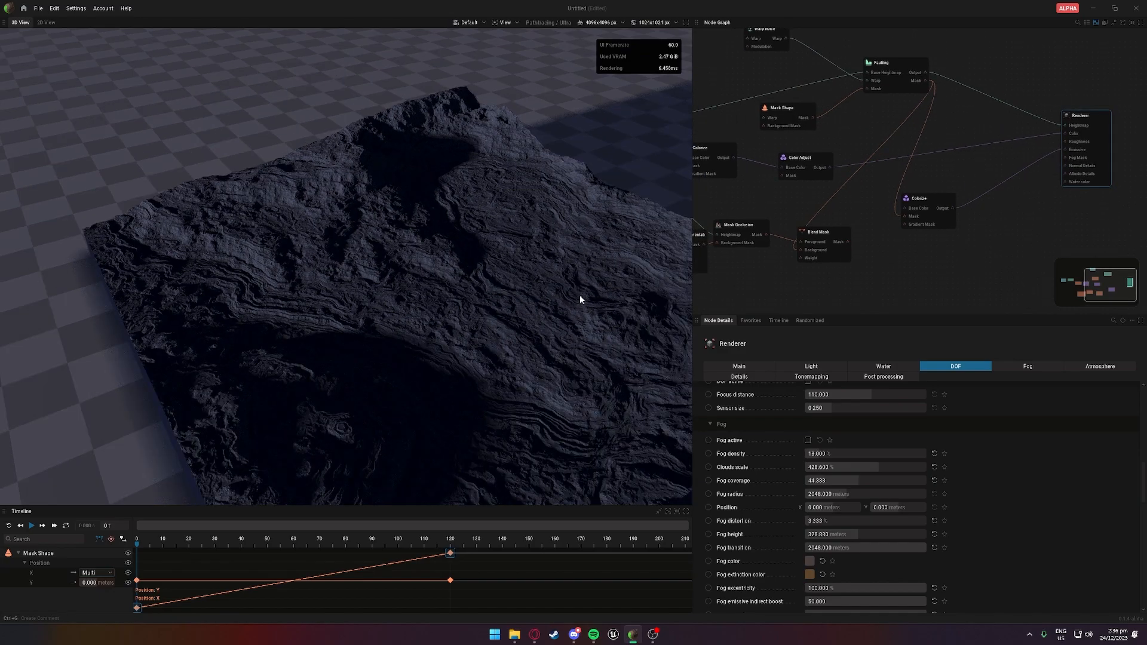
{"action": "left_click_drag", "start_coordinate": [504, 303], "coordinate": [504, 288]}
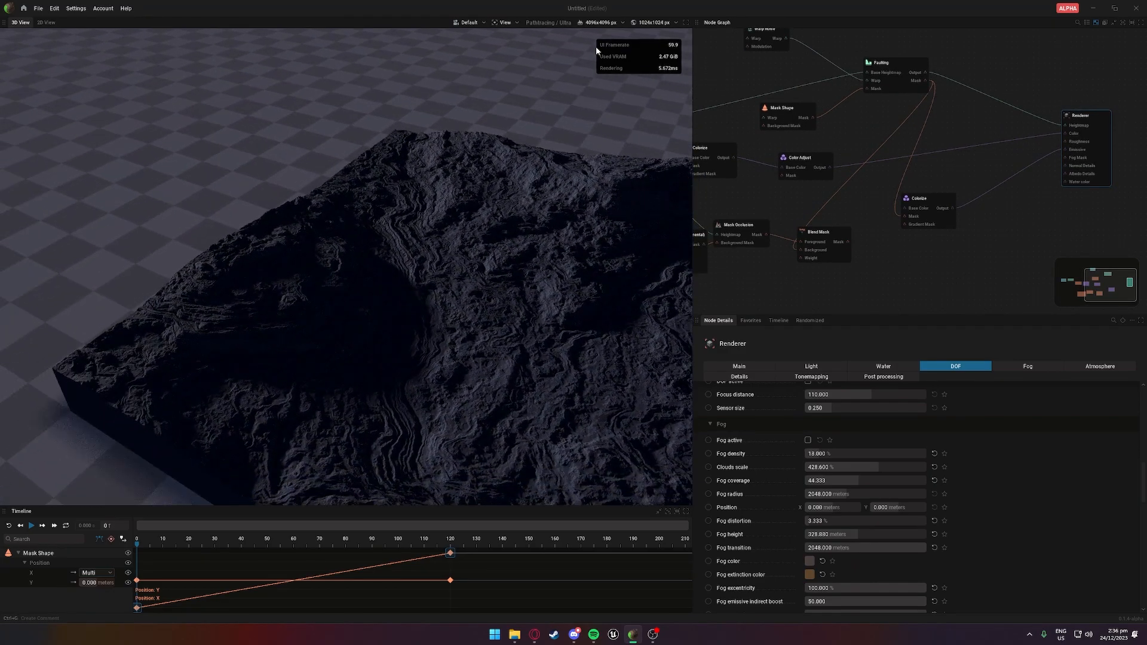
Lower the first viewport resolution setting to 2048x2048 px and check the terrain's surface detail
{"action": "left_click", "coordinate": [599, 22]}
{"action": "left_click", "coordinate": [589, 101]}
{"action": "left_click_drag", "start_coordinate": [522, 148], "coordinate": [512, 146]}
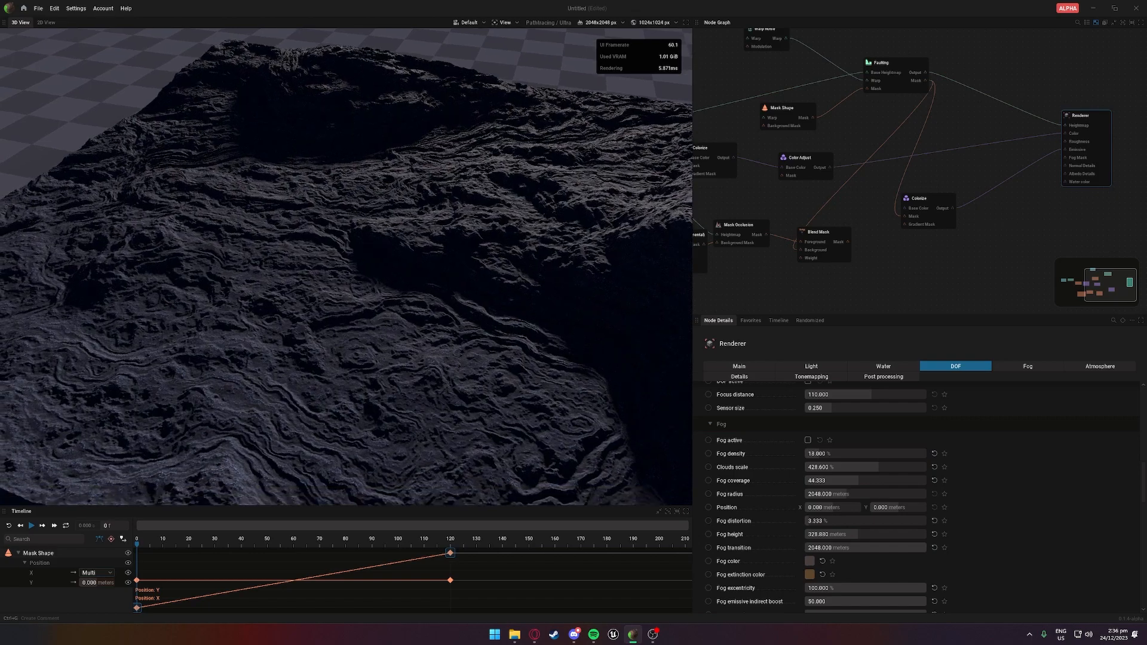
{"action": "right_click_drag", "start_coordinate": [507, 170], "coordinate": [416, 283]}
Play the Mask Shape position animation and pause it at frame 140, viewing the lava crack from above
{"action": "left_click", "coordinate": [518, 558]}
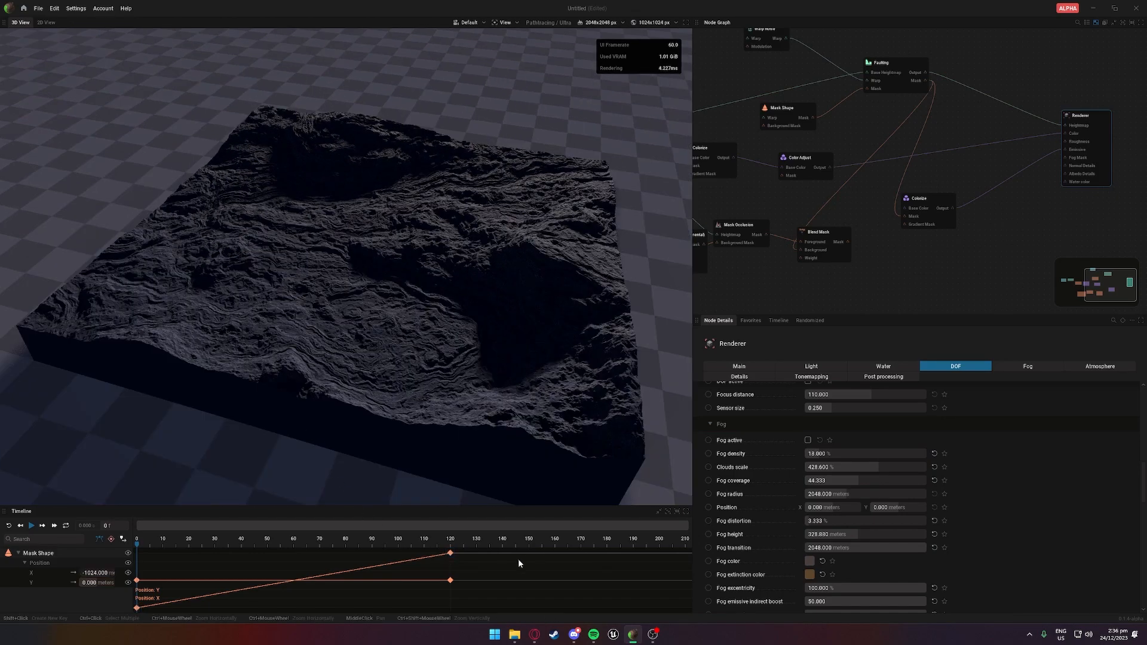
{"action": "key", "text": "space"}
{"action": "mouse_move", "coordinate": [478, 332]}
{"action": "left_mouse_down"}
{"action": "mouse_move", "coordinate": [454, 364]}
{"action": "mouse_move", "coordinate": [475, 325]}
{"action": "mouse_move", "coordinate": [508, 305]}
{"action": "mouse_move", "coordinate": [451, 287]}
{"action": "mouse_move", "coordinate": [459, 278]}
{"action": "mouse_move", "coordinate": [470, 325]}
{"action": "mouse_move", "coordinate": [370, 329]}
{"action": "mouse_move", "coordinate": [493, 320]}
{"action": "mouse_move", "coordinate": [450, 331]}
{"action": "mouse_move", "coordinate": [352, 304]}
{"action": "mouse_move", "coordinate": [304, 352]}
{"action": "mouse_move", "coordinate": [460, 325]}
{"action": "left_mouse_up"}
{"action": "key", "text": "space"}
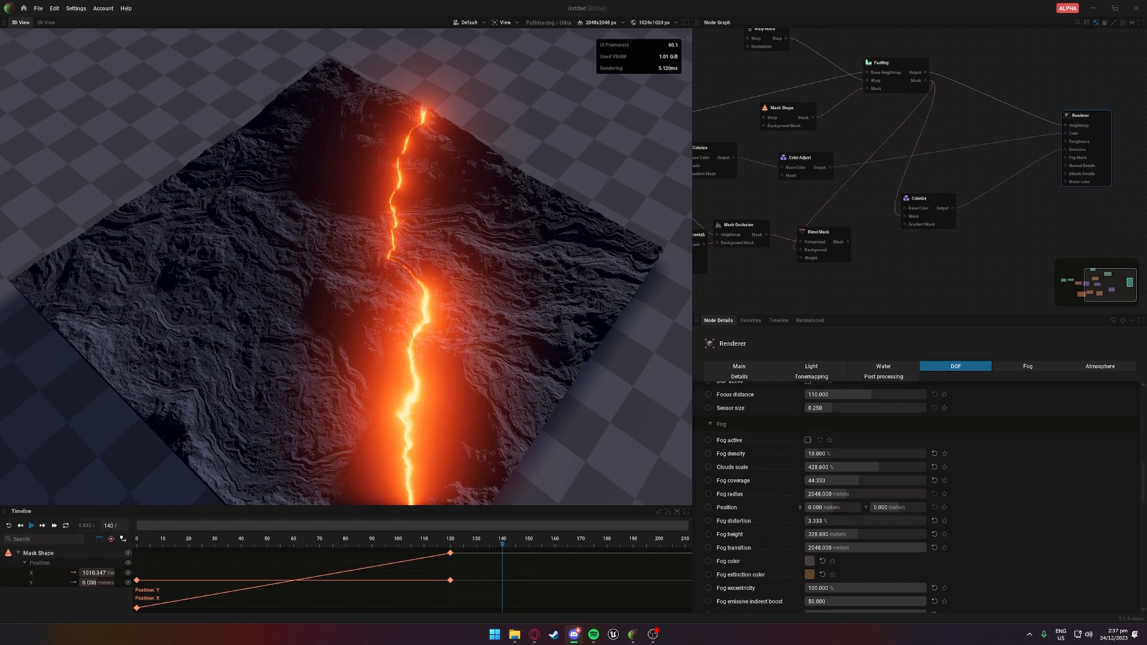
Bring up Discord, browse the gg-showcase channel to the planet destruction video, and minimize the window
{"action": "left_click_drag", "start_coordinate": [1146, 256], "coordinate": [565, 184]}
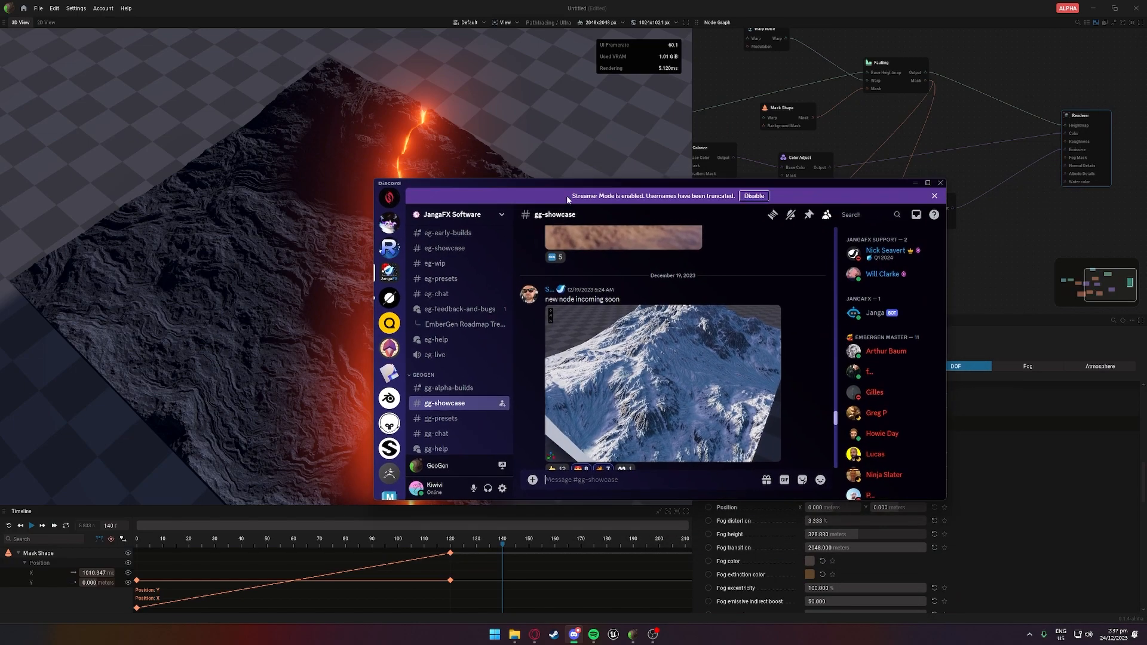
{"action": "scroll", "coordinate": [535, 333], "scroll_direction": "down", "scroll_amount": 15}
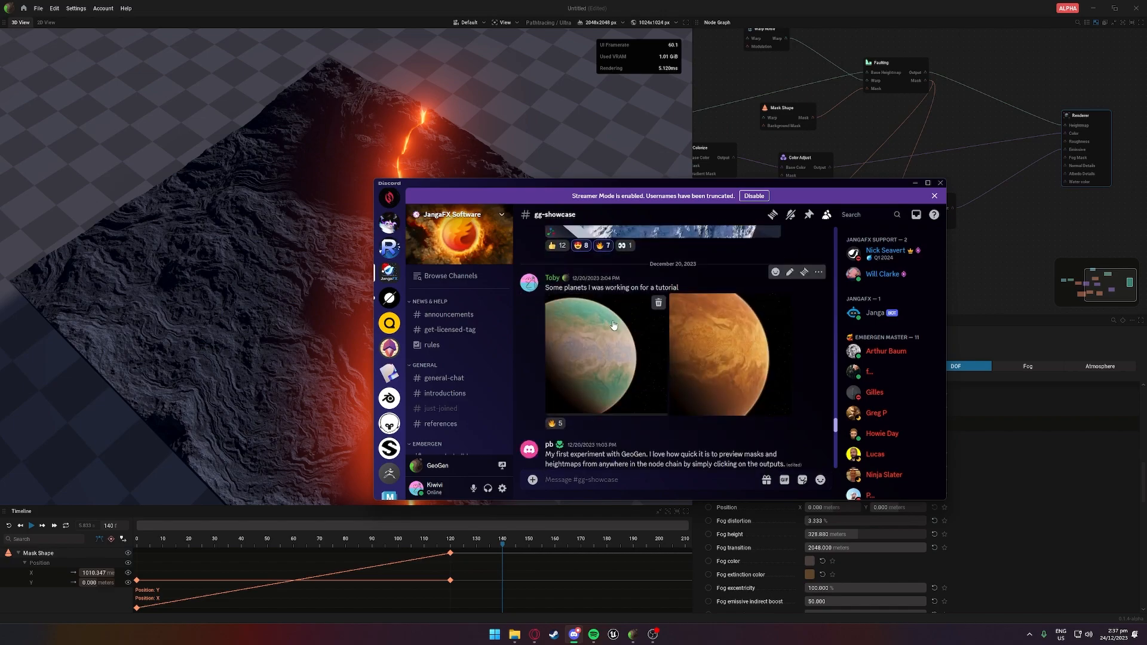
{"action": "scroll", "coordinate": [612, 325], "scroll_direction": "up", "scroll_amount": 8}
{"action": "scroll", "coordinate": [612, 324], "scroll_direction": "down", "scroll_amount": 5}
{"action": "left_click", "coordinate": [671, 301]}
{"action": "scroll", "coordinate": [681, 289], "scroll_direction": "down", "scroll_amount": 2}
{"action": "scroll", "coordinate": [666, 374], "scroll_direction": "up", "scroll_amount": 3}
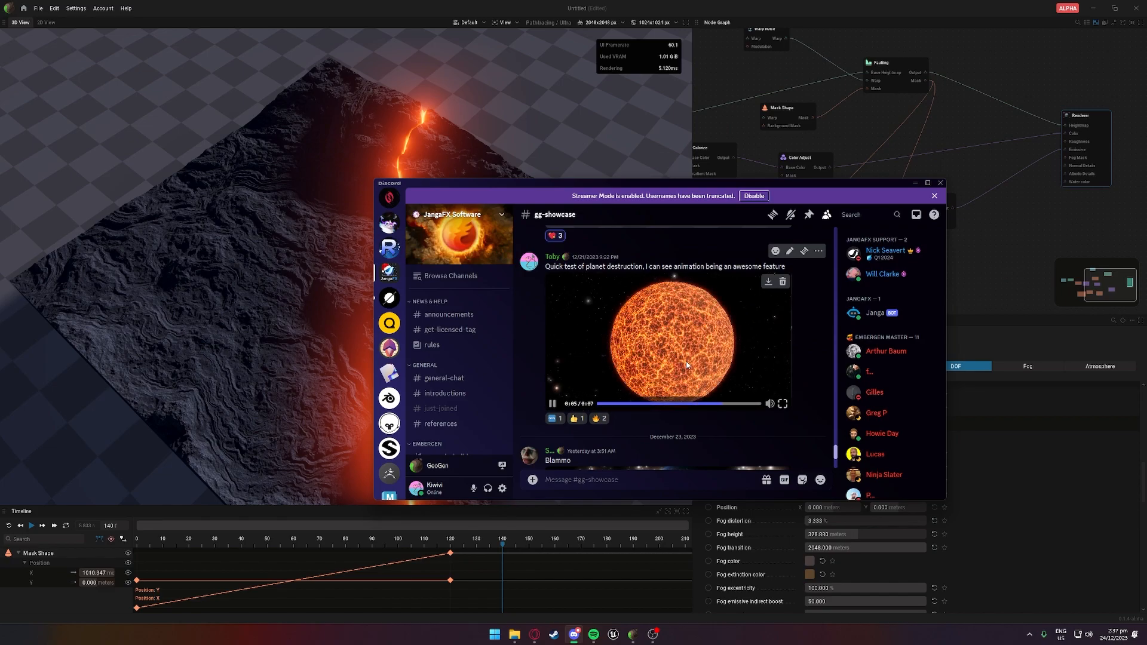
{"action": "left_click", "coordinate": [914, 183]}
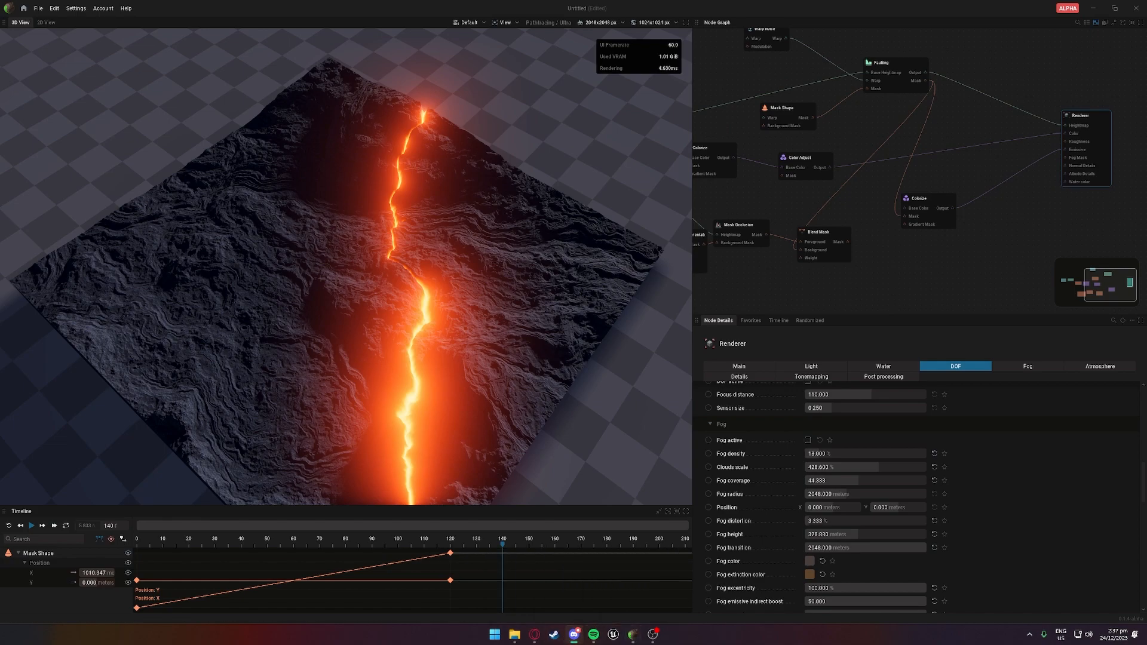
Bring Discord back, replay the planet destruction video in the showcase channel, and move the window away
{"action": "left_click_drag", "start_coordinate": [1146, 194], "coordinate": [693, 138]}
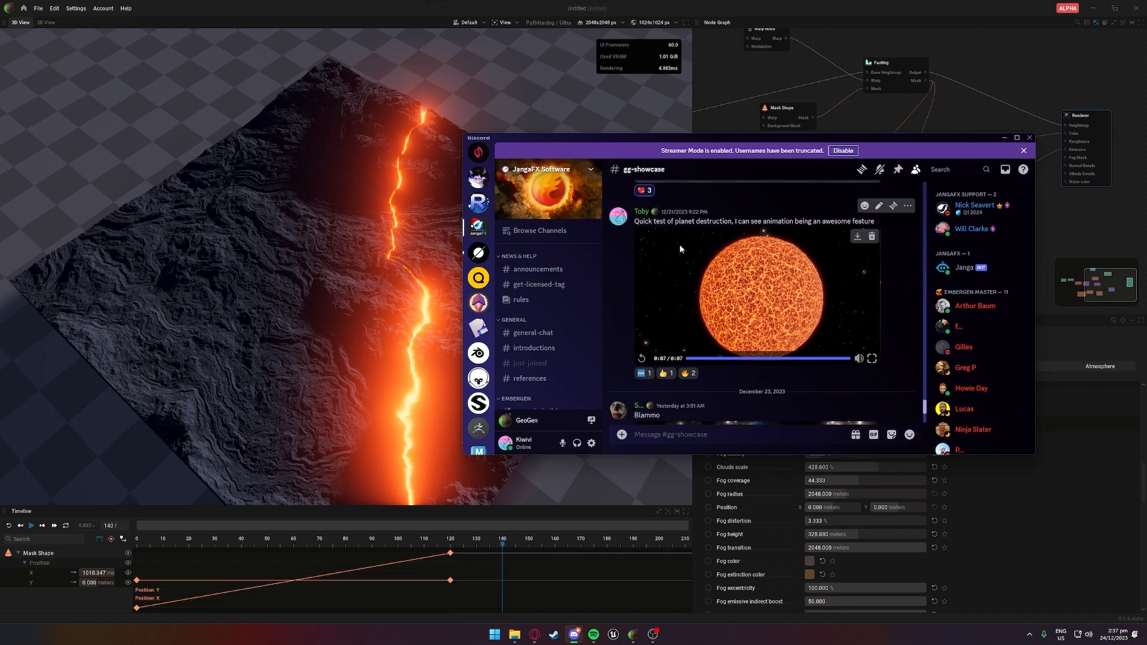
{"action": "left_click", "coordinate": [641, 358]}
{"action": "left_click", "coordinate": [640, 359]}
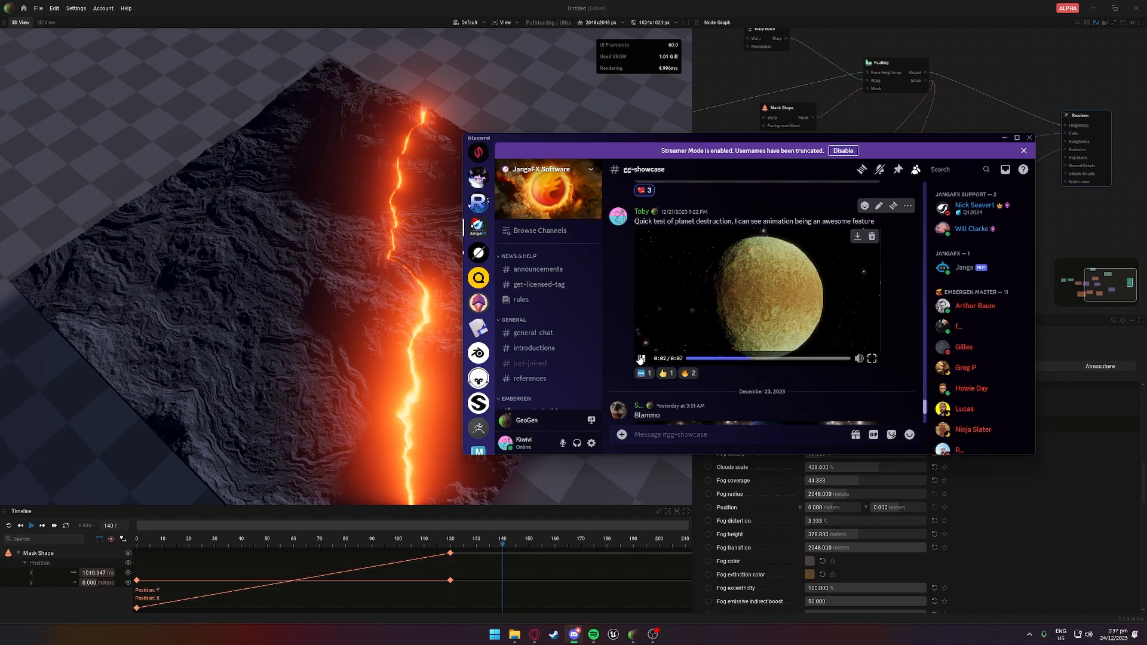
{"action": "left_click", "coordinate": [639, 357]}
{"action": "left_click_drag", "start_coordinate": [669, 137], "coordinate": [1146, 229]}
Inspect the glowing lava crack across the terrain from afar and up close
{"action": "scroll", "coordinate": [559, 243], "scroll_direction": "down", "scroll_amount": 4}
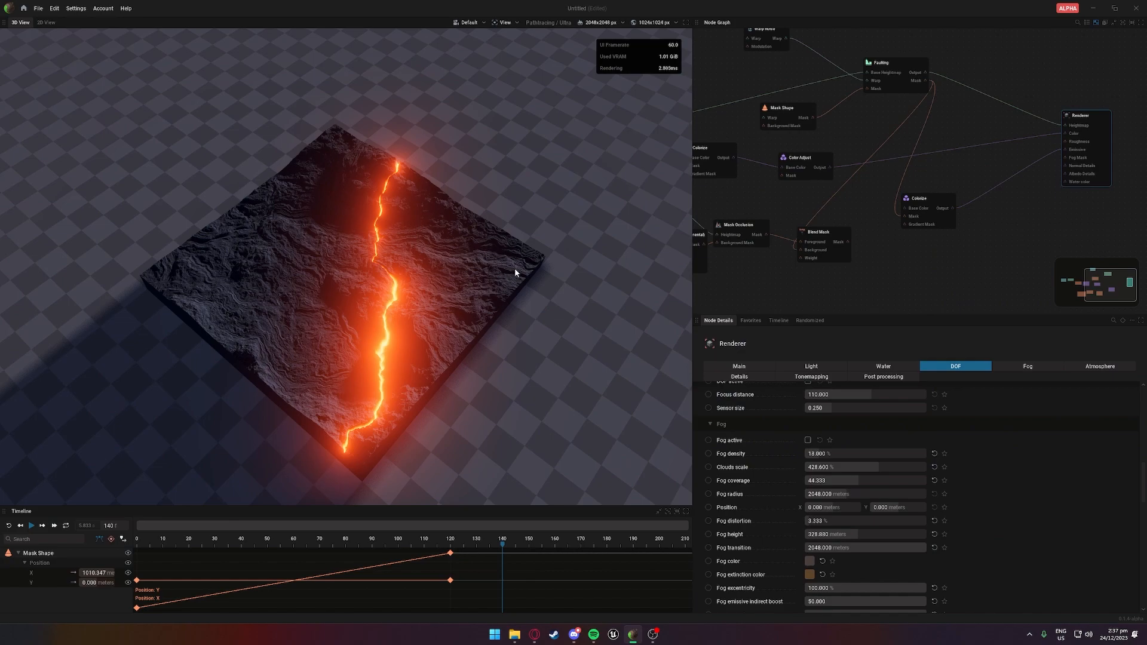
{"action": "left_click_drag", "start_coordinate": [516, 261], "coordinate": [515, 269]}
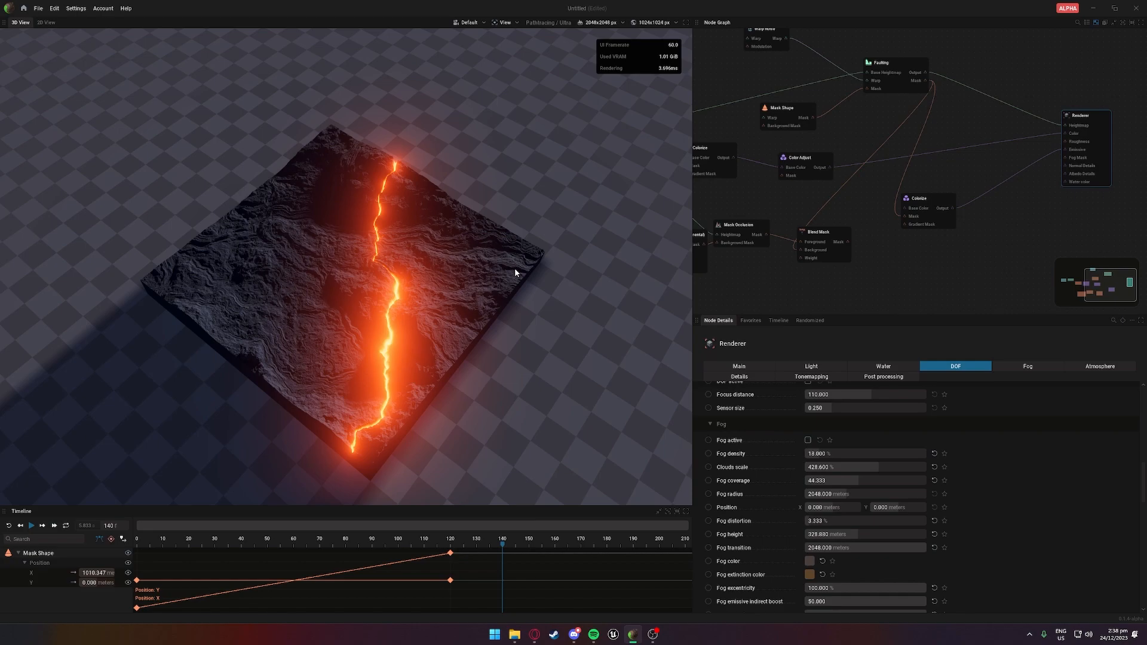
{"action": "scroll", "coordinate": [515, 273], "scroll_direction": "up", "scroll_amount": 5}
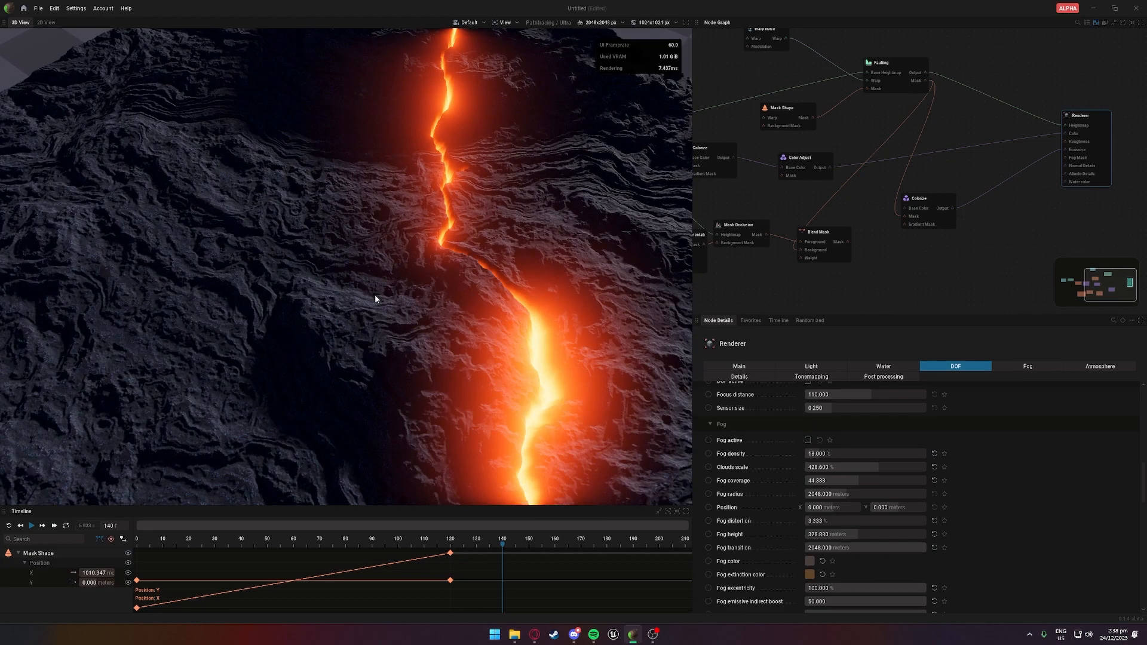
{"action": "scroll", "coordinate": [375, 294], "scroll_direction": "down", "scroll_amount": 6}
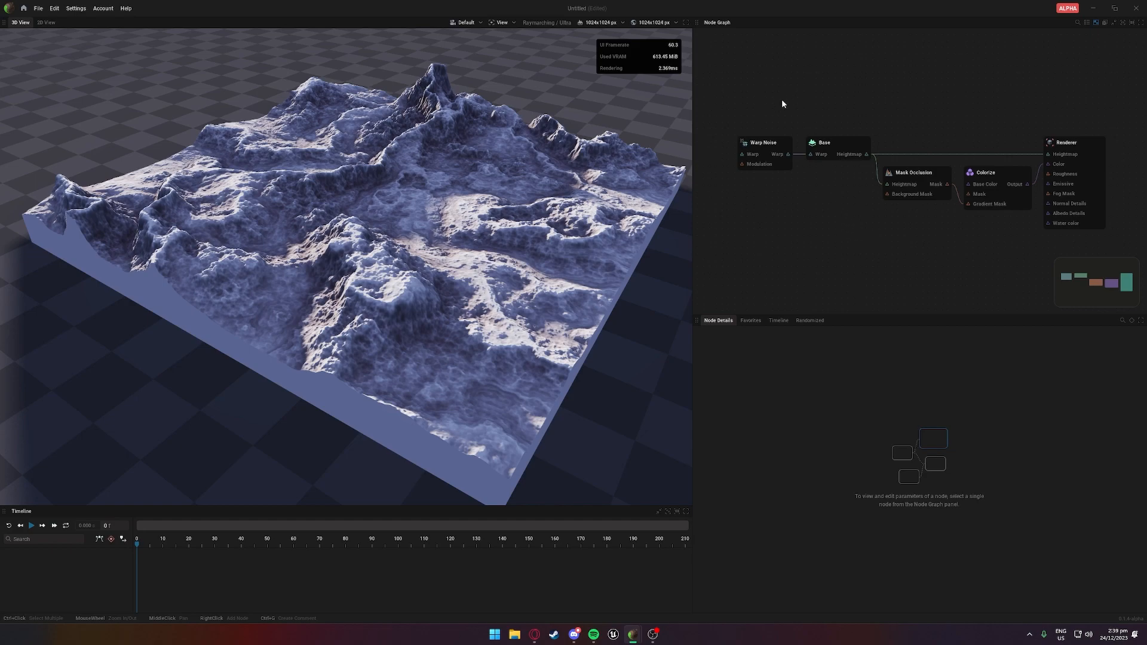
Set the Base node's main scale to about 2808 m and its relative height to about 6.5%
{"action": "left_click", "coordinate": [840, 169]}
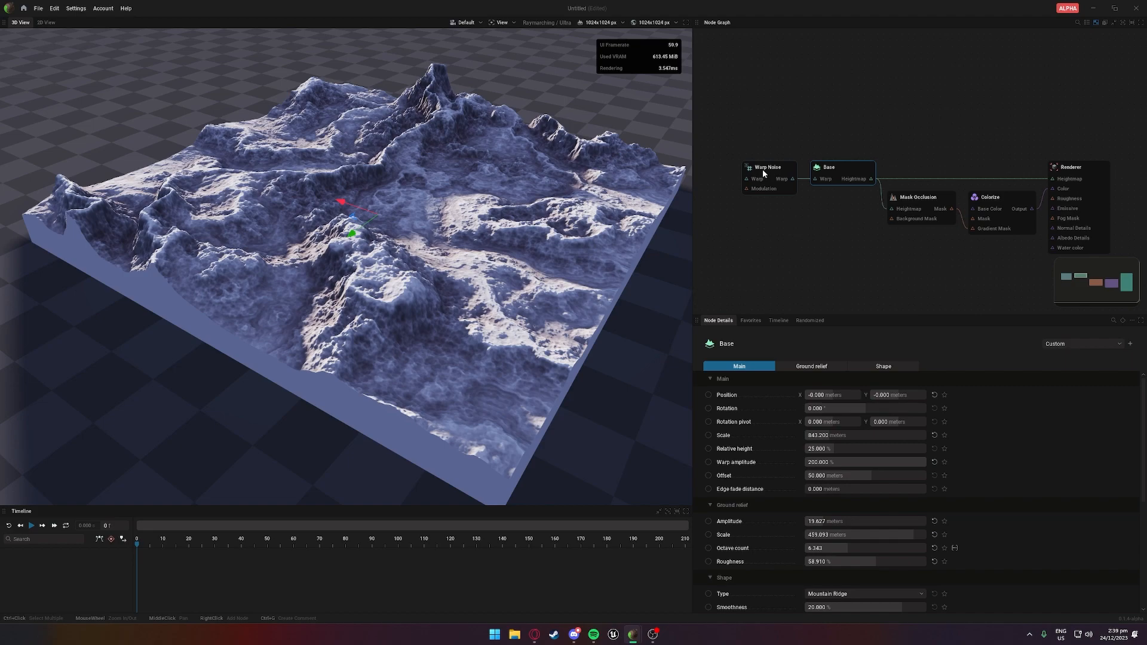
{"action": "left_click", "coordinate": [762, 169]}
{"action": "left_click", "coordinate": [820, 172]}
{"action": "left_click_drag", "start_coordinate": [836, 441], "coordinate": [888, 436]}
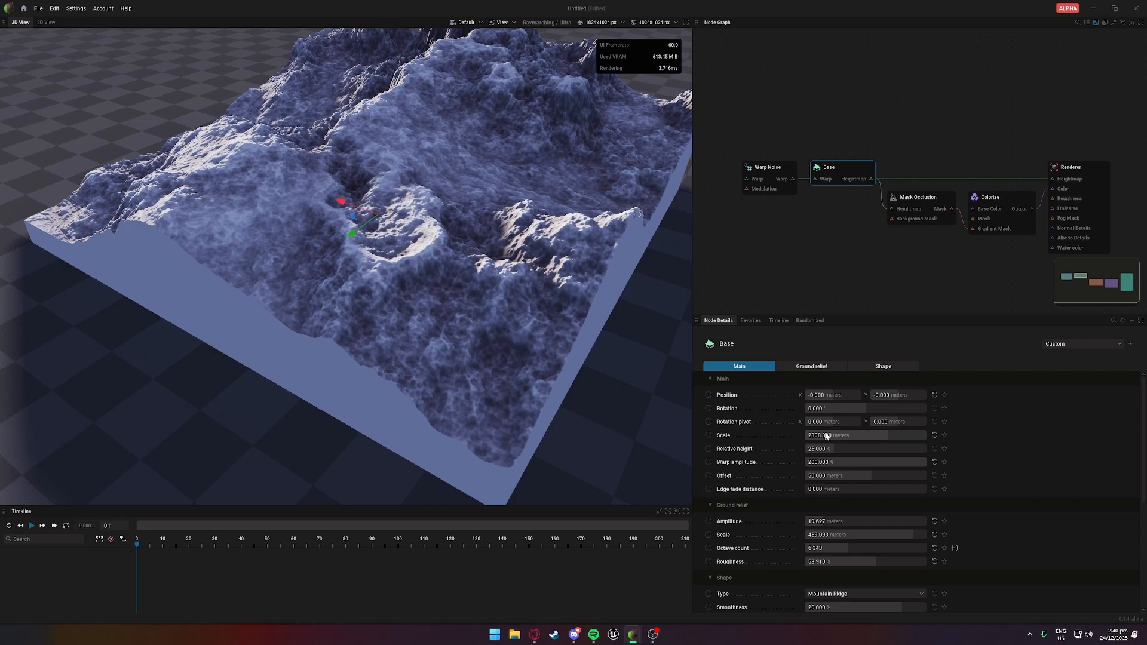
{"action": "left_click_drag", "start_coordinate": [833, 447], "coordinate": [811, 448]}
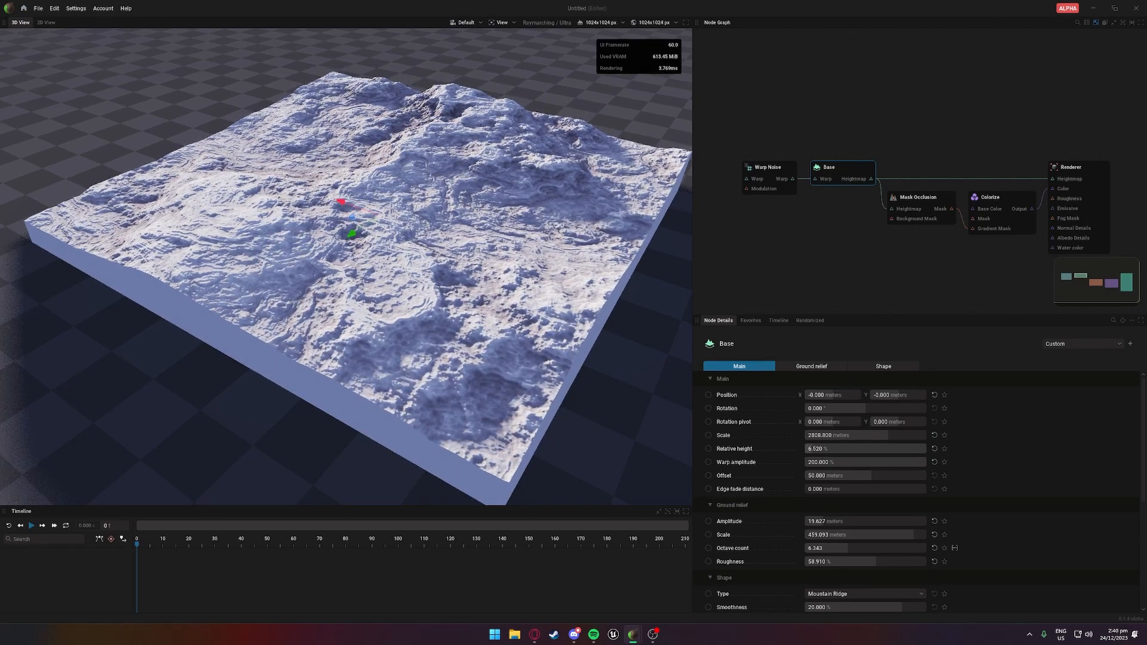
Raise the terrain resolution to 0.25 m/pixel and inspect the warped surface detail from several angles
{"action": "left_click_drag", "start_coordinate": [370, 298], "coordinate": [453, 328]}
{"action": "middle_click_drag", "start_coordinate": [453, 328], "coordinate": [525, 442]}
{"action": "left_click_drag", "start_coordinate": [526, 442], "coordinate": [425, 340]}
{"action": "left_click", "coordinate": [597, 22]}
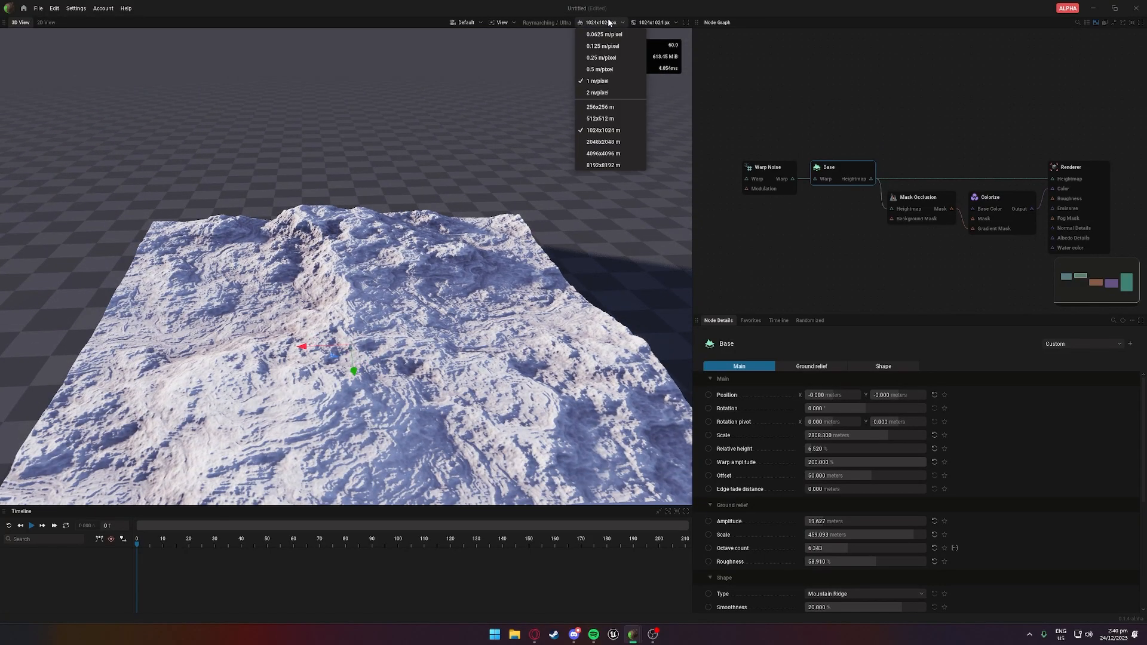
{"action": "left_click", "coordinate": [600, 57]}
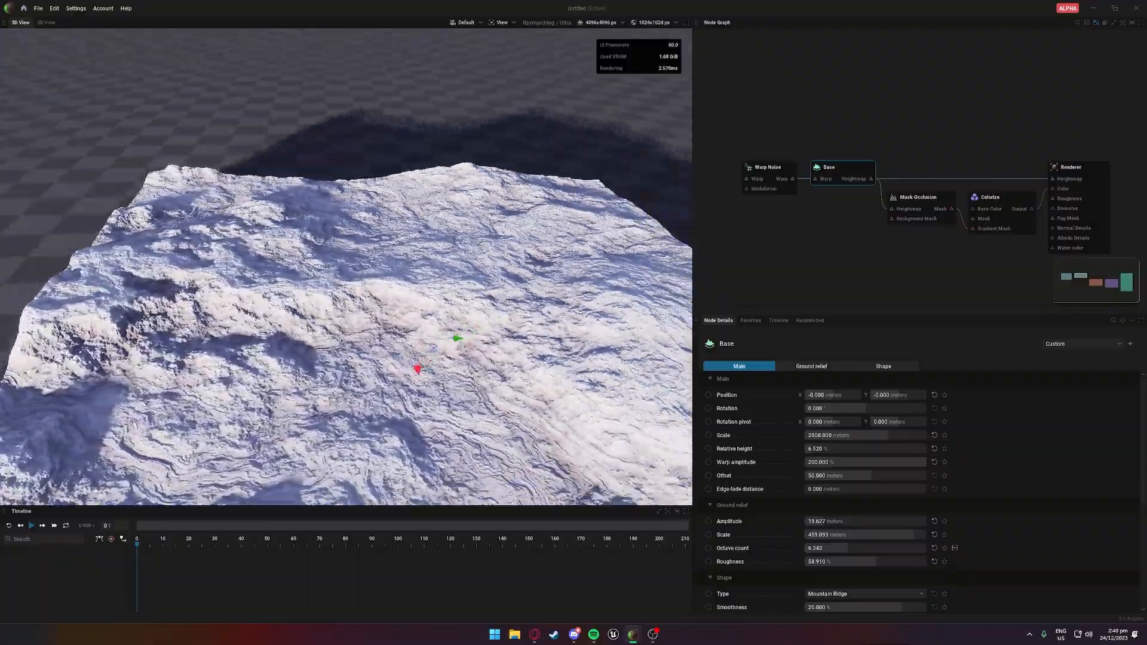
{"action": "left_click_drag", "start_coordinate": [382, 298], "coordinate": [430, 203]}
{"action": "left_click_drag", "start_coordinate": [292, 293], "coordinate": [288, 310]}
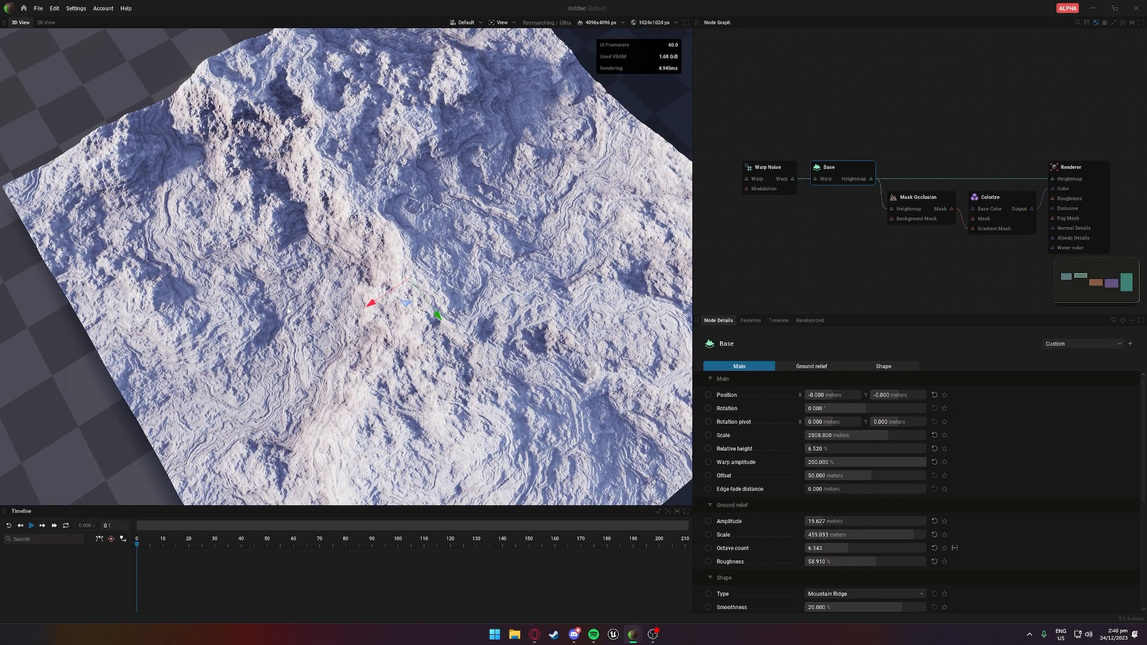
{"action": "left_click_drag", "start_coordinate": [287, 310], "coordinate": [304, 412]}
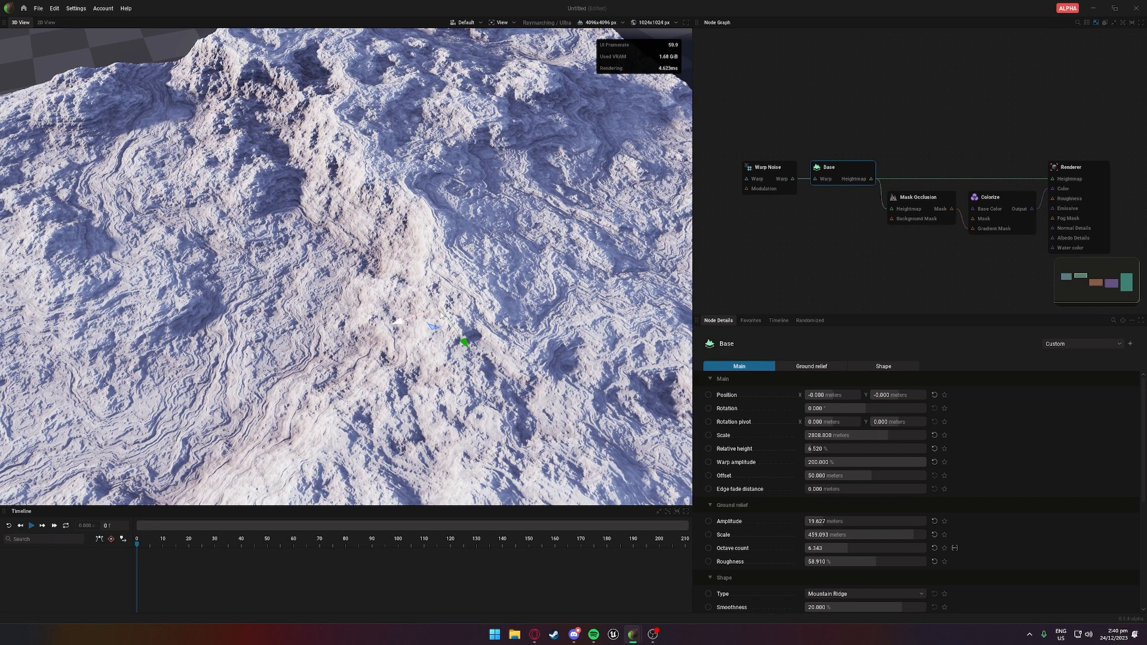
Set the terrain resolution to 0.5 m/pixel and view the ridge from a lower angle
{"action": "left_click", "coordinate": [597, 23]}
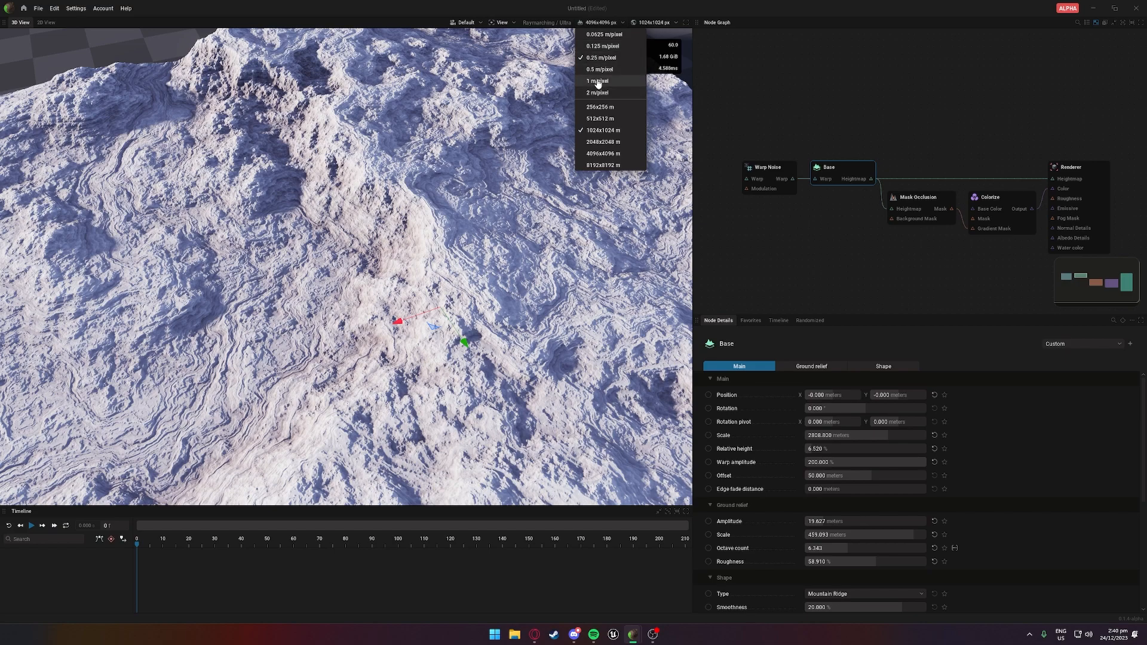
{"action": "left_click", "coordinate": [599, 70]}
{"action": "left_click_drag", "start_coordinate": [457, 244], "coordinate": [583, 302]}
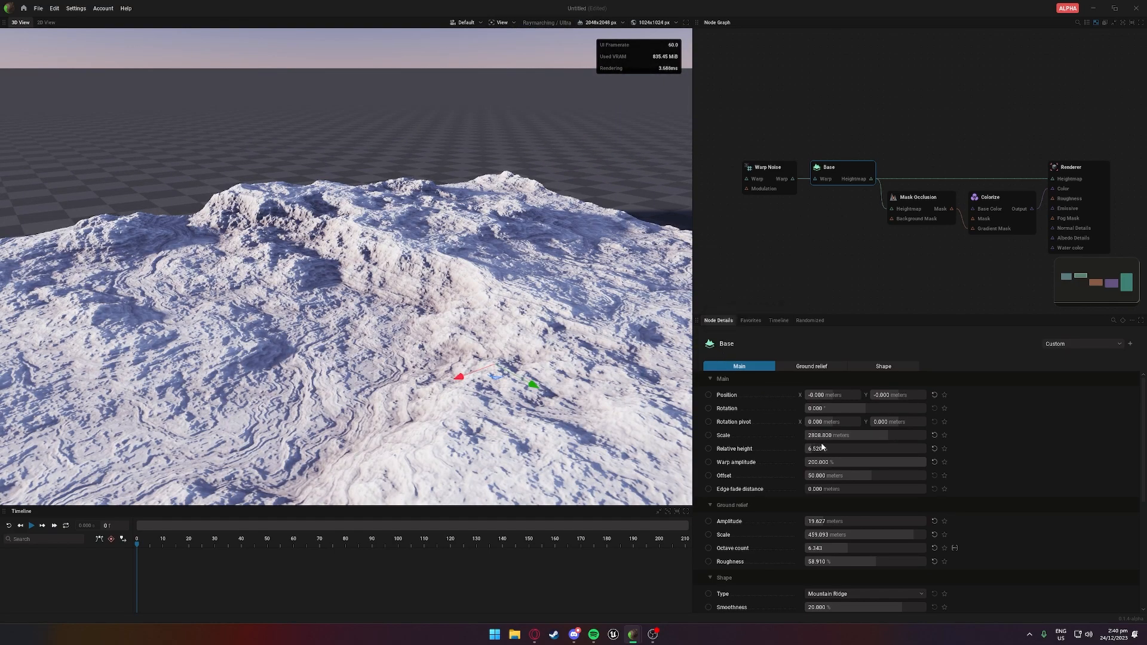
Set the Base node's offset to about 63.6 m and its Ground relief amplitude to about 38.7 m
{"action": "left_click_drag", "start_coordinate": [839, 477], "coordinate": [857, 476]}
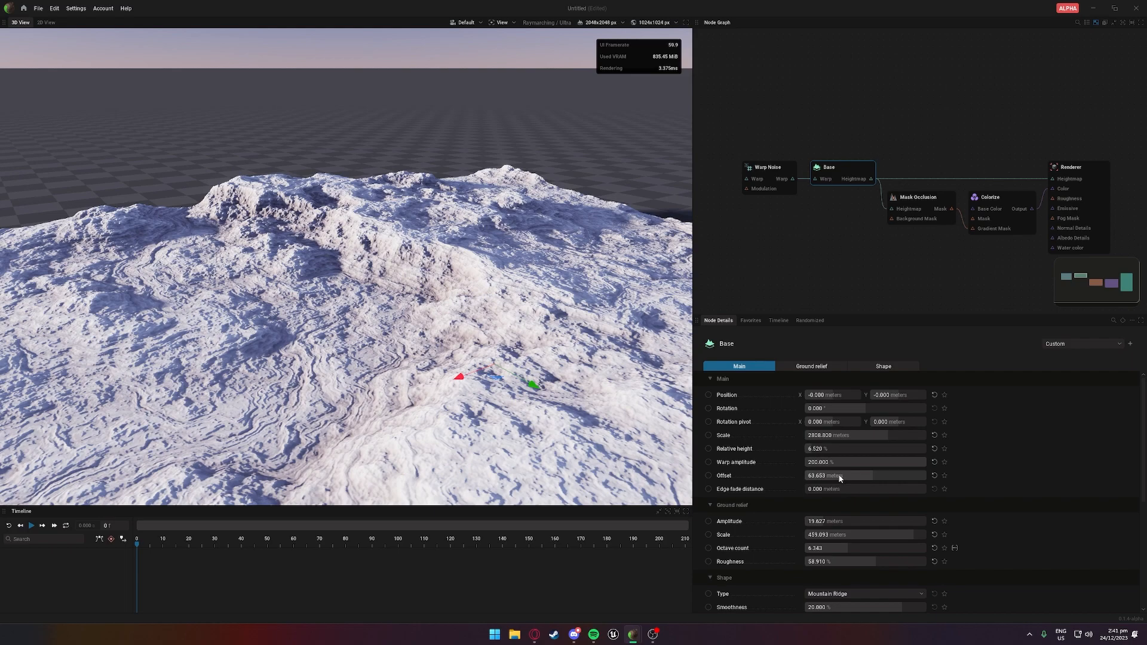
{"action": "scroll", "coordinate": [840, 474], "scroll_direction": "down", "scroll_amount": 1}
{"action": "left_click_drag", "start_coordinate": [830, 504], "coordinate": [844, 504]}
{"action": "left_click_drag", "start_coordinate": [418, 269], "coordinate": [421, 322]}
{"action": "left_click_drag", "start_coordinate": [485, 262], "coordinate": [486, 305]}
{"action": "left_click_drag", "start_coordinate": [452, 262], "coordinate": [612, 370]}
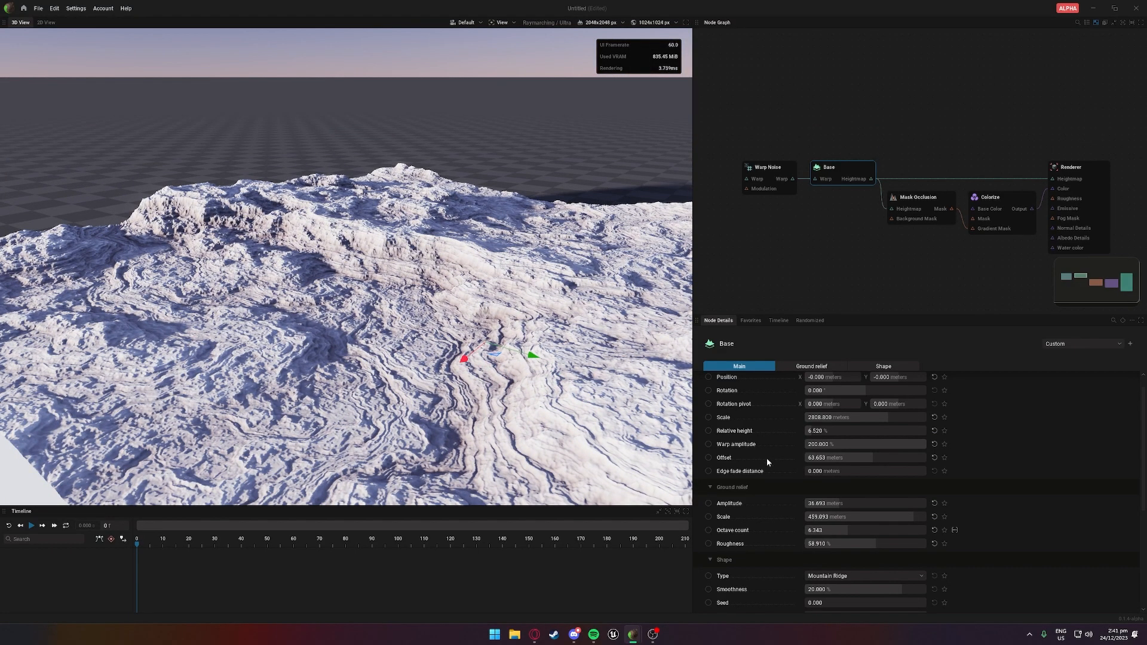
Lower the Base node's Ground relief octave count to about 5 and set the terrain resolution to 0.25 m/pixel
{"action": "left_click_drag", "start_coordinate": [838, 529], "coordinate": [835, 530]}
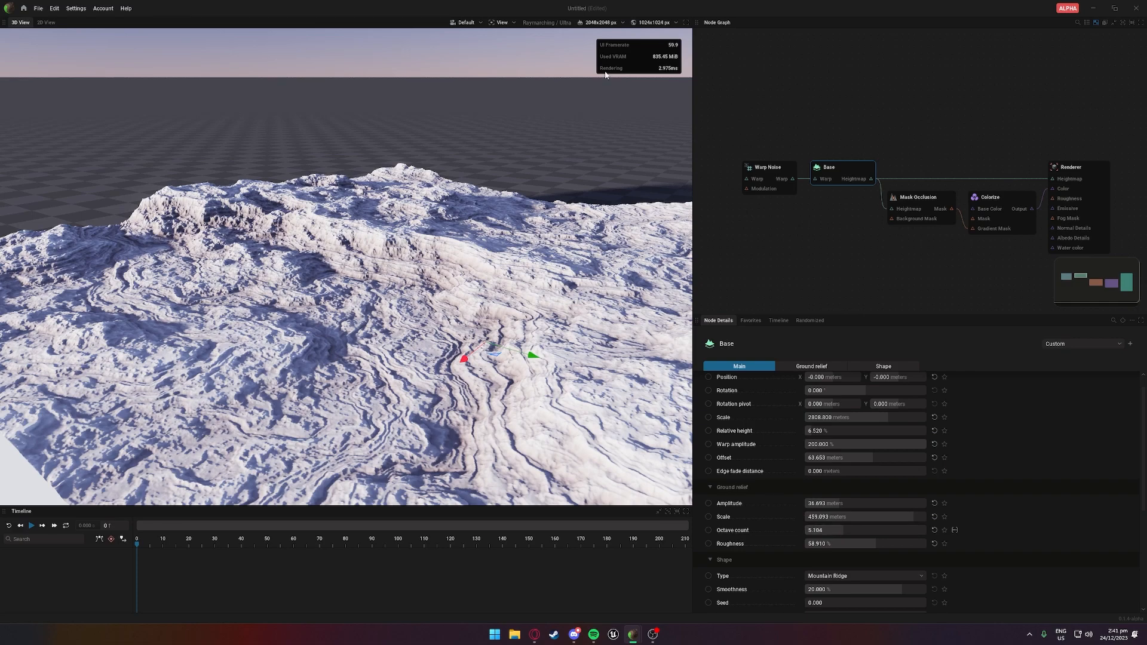
{"action": "left_click", "coordinate": [597, 22]}
{"action": "left_click", "coordinate": [615, 127]}
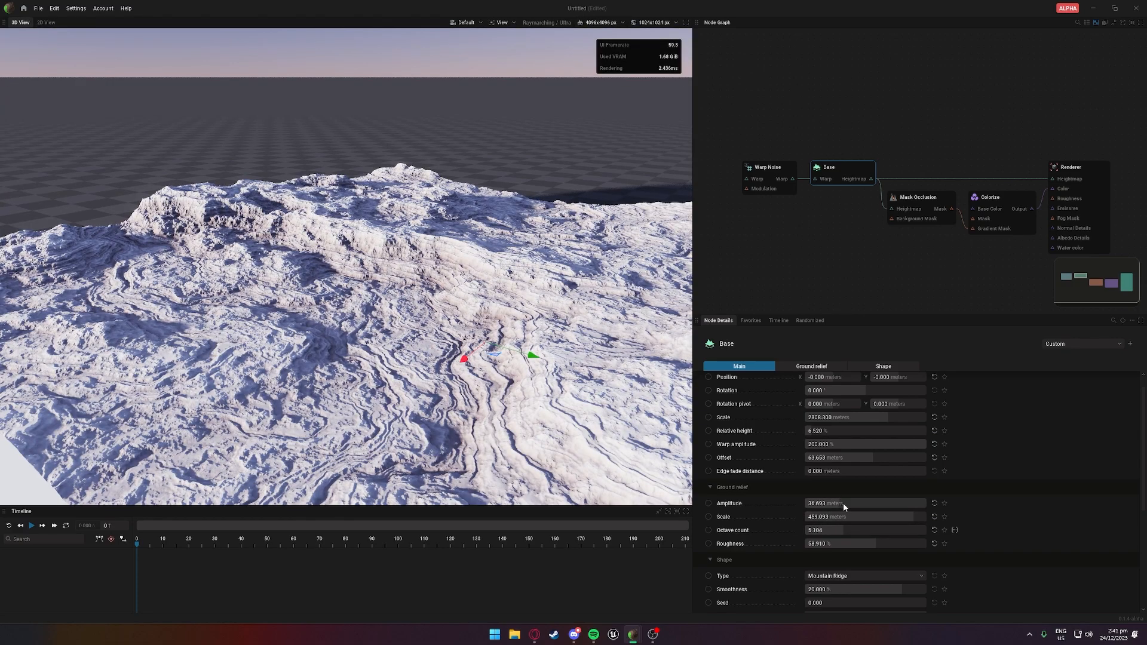
Try a Ground relief octave count of about 29.9 on the Base node and settle on about 7.8
{"action": "left_click_drag", "start_coordinate": [828, 529], "coordinate": [897, 529]}
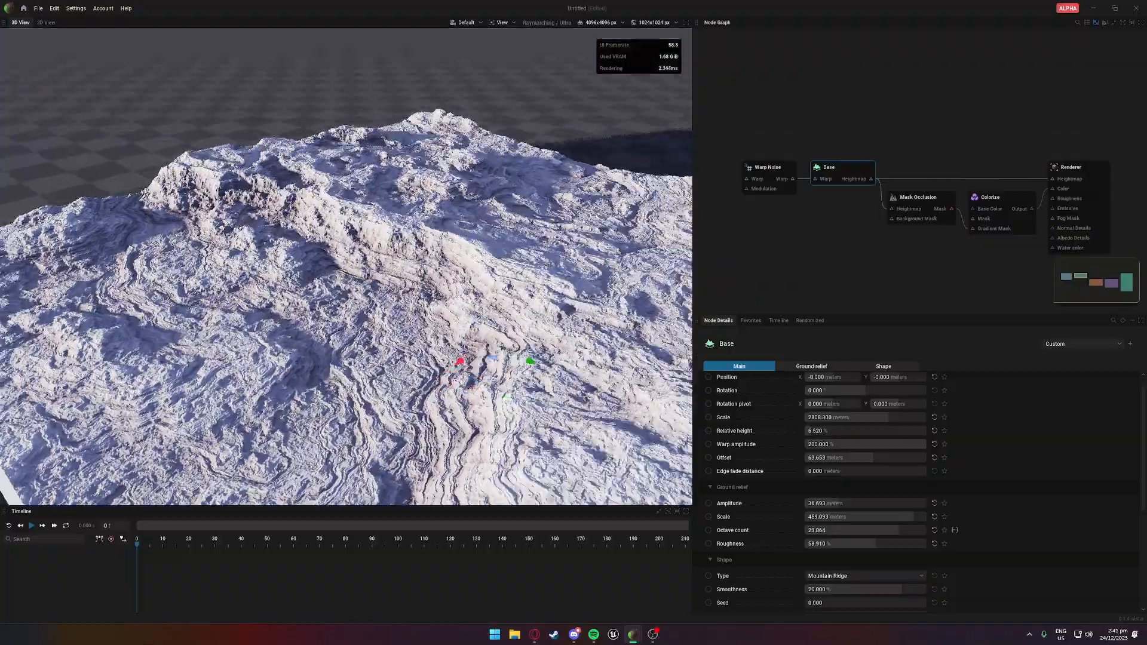
{"action": "left_click_drag", "start_coordinate": [322, 334], "coordinate": [616, 491]}
{"action": "left_click_drag", "start_coordinate": [859, 532], "coordinate": [819, 530]}
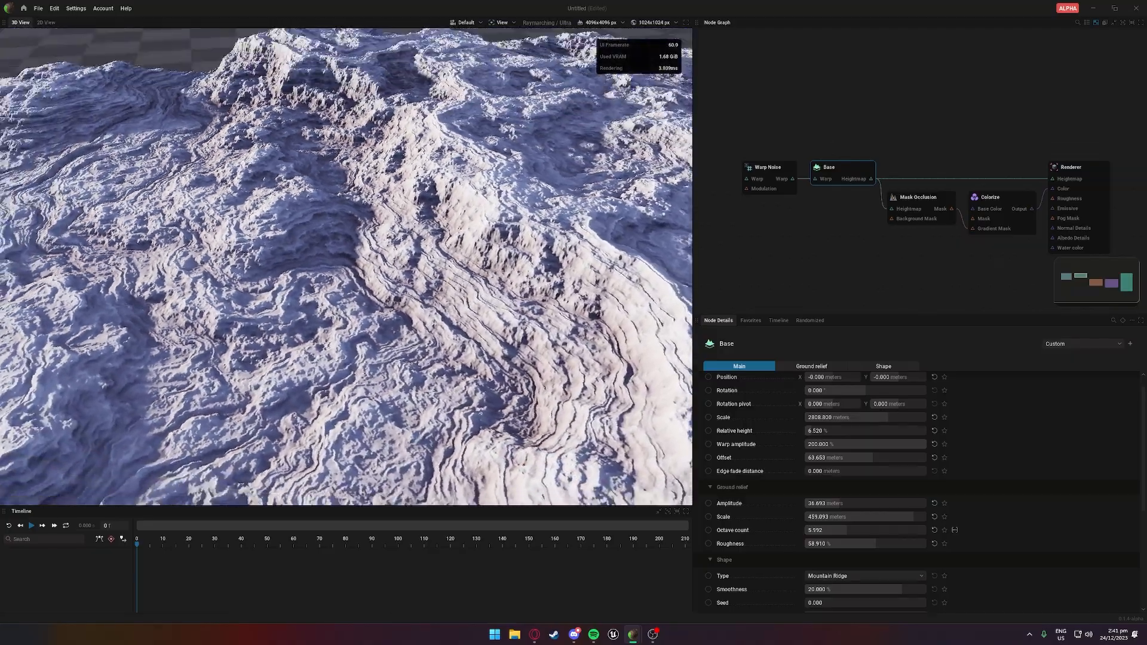
{"action": "mouse_move", "coordinate": [359, 286]}
{"action": "left_mouse_down"}
{"action": "mouse_move", "coordinate": [352, 203]}
{"action": "mouse_move", "coordinate": [341, 209]}
{"action": "mouse_move", "coordinate": [353, 281]}
{"action": "mouse_move", "coordinate": [383, 287]}
{"action": "mouse_move", "coordinate": [371, 280]}
{"action": "left_mouse_up"}
{"action": "mouse_move", "coordinate": [815, 532]}
{"action": "left_mouse_down"}
{"action": "mouse_move", "coordinate": [860, 532]}
{"action": "mouse_move", "coordinate": [822, 530]}
{"action": "left_mouse_up"}
{"action": "left_click_drag", "start_coordinate": [388, 322], "coordinate": [396, 245]}
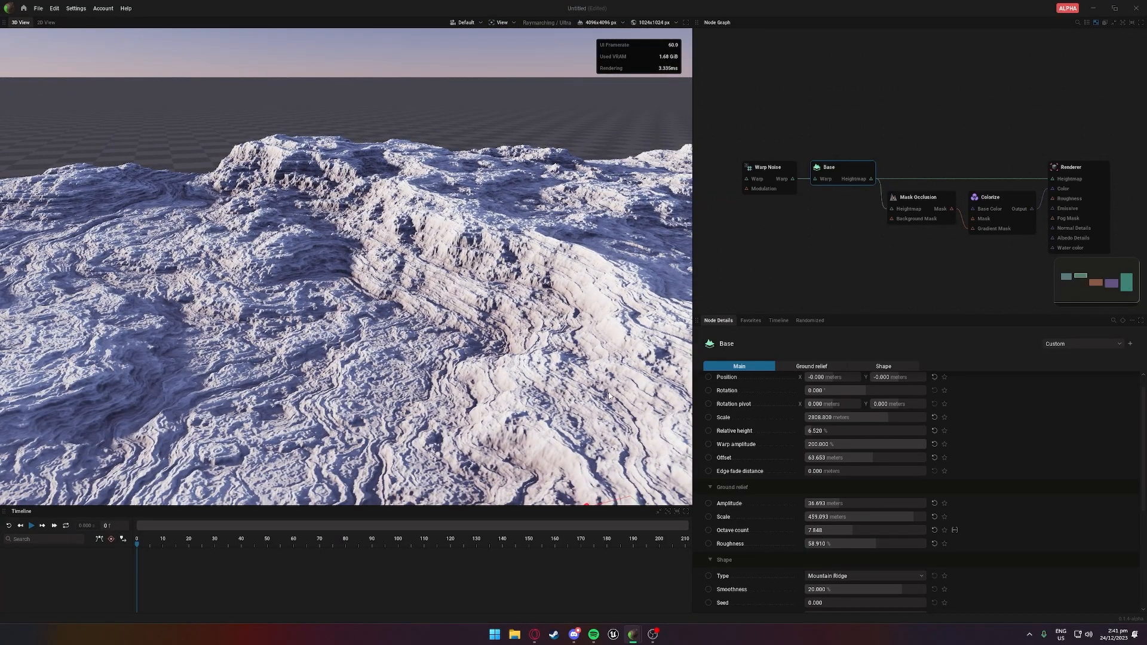
{"action": "scroll", "coordinate": [866, 490], "scroll_direction": "down", "scroll_amount": 3}
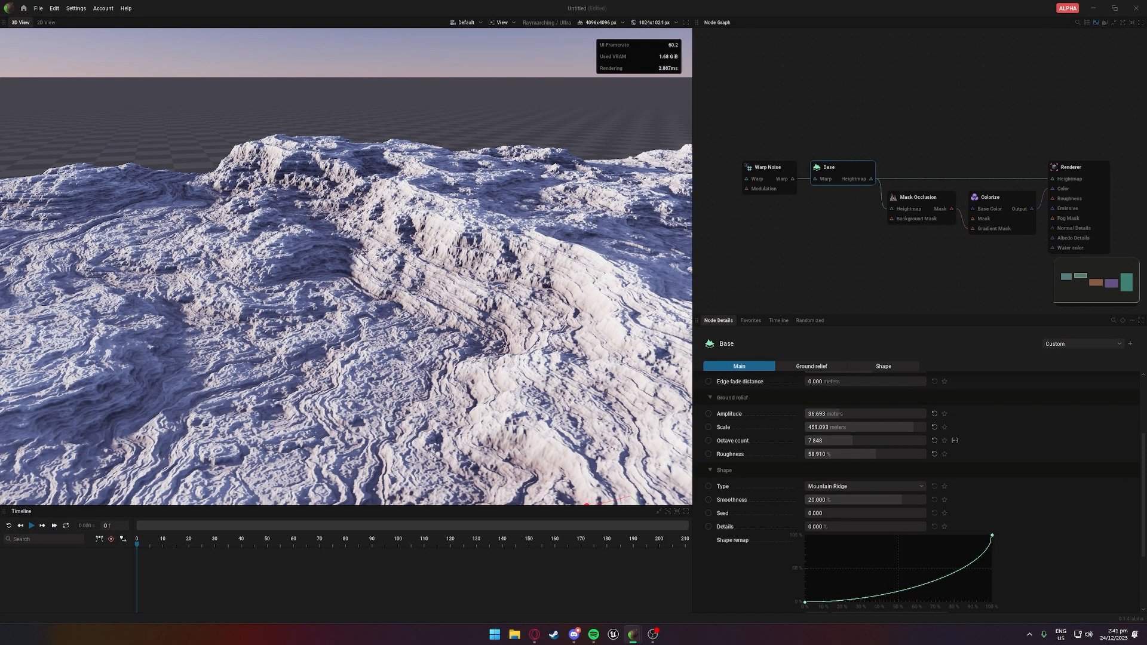
{"action": "left_click_drag", "start_coordinate": [394, 281], "coordinate": [415, 293]}
{"action": "scroll", "coordinate": [350, 389], "scroll_direction": "down", "scroll_amount": 4}
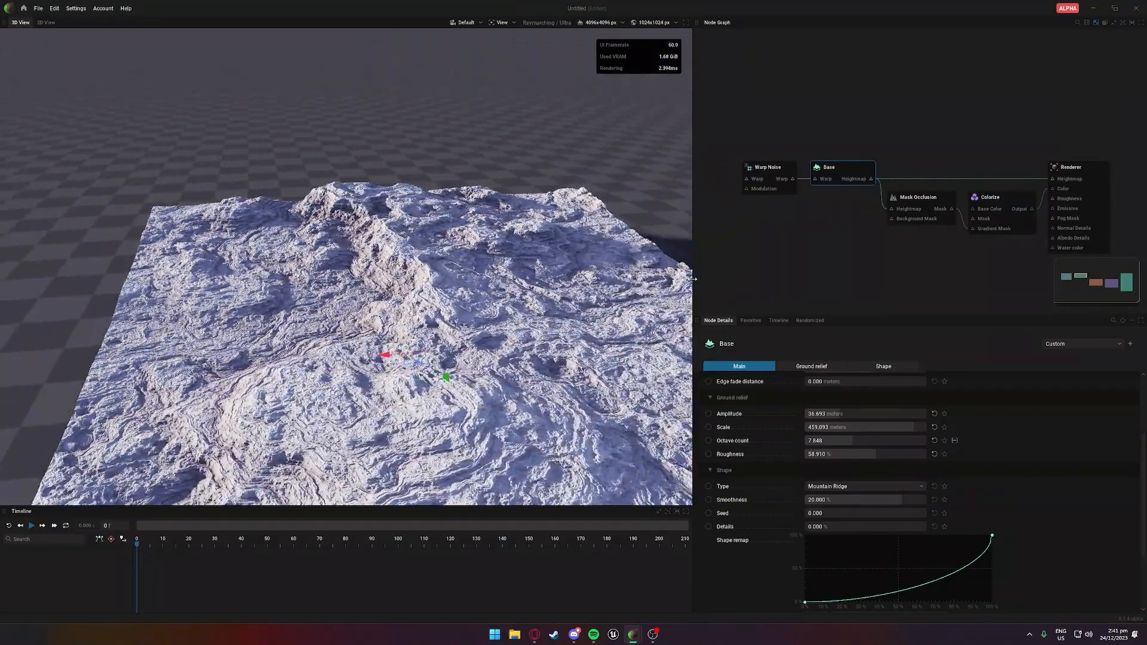
Raise the Renderer node's sharpening to about 468% and switch the viewport rendering from raymarching to path tracing
{"action": "scroll", "coordinate": [641, 299], "scroll_direction": "up", "scroll_amount": 3}
{"action": "middle_click_drag", "start_coordinate": [1019, 251], "coordinate": [925, 241]}
{"action": "left_click", "coordinate": [995, 164]}
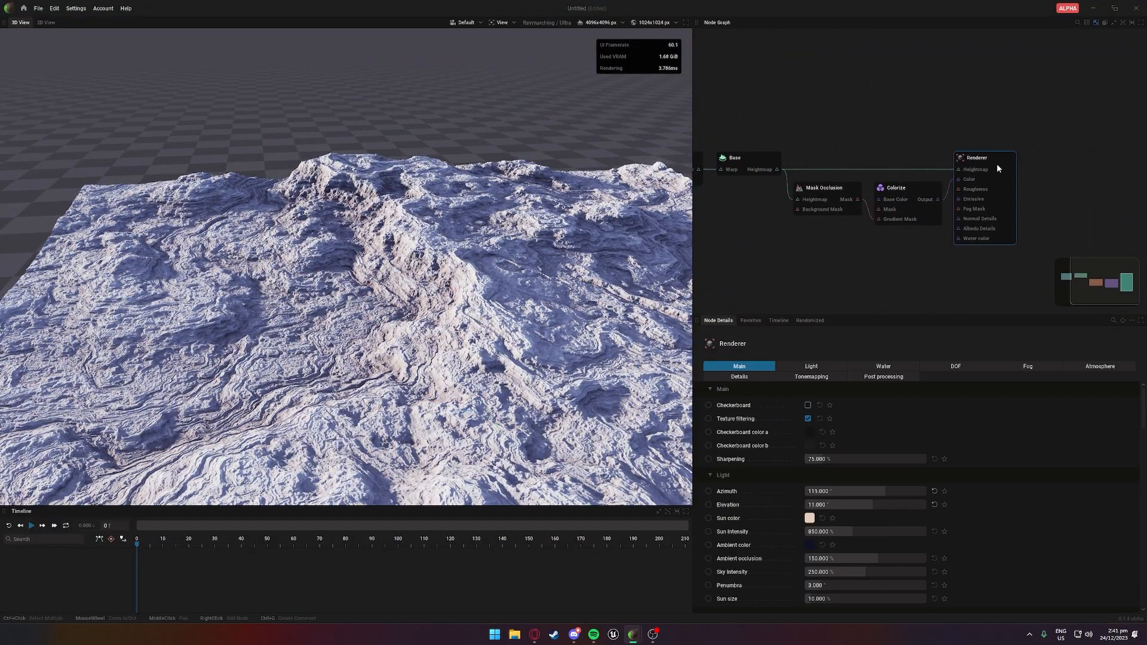
{"action": "left_click_drag", "start_coordinate": [823, 460], "coordinate": [918, 460]}
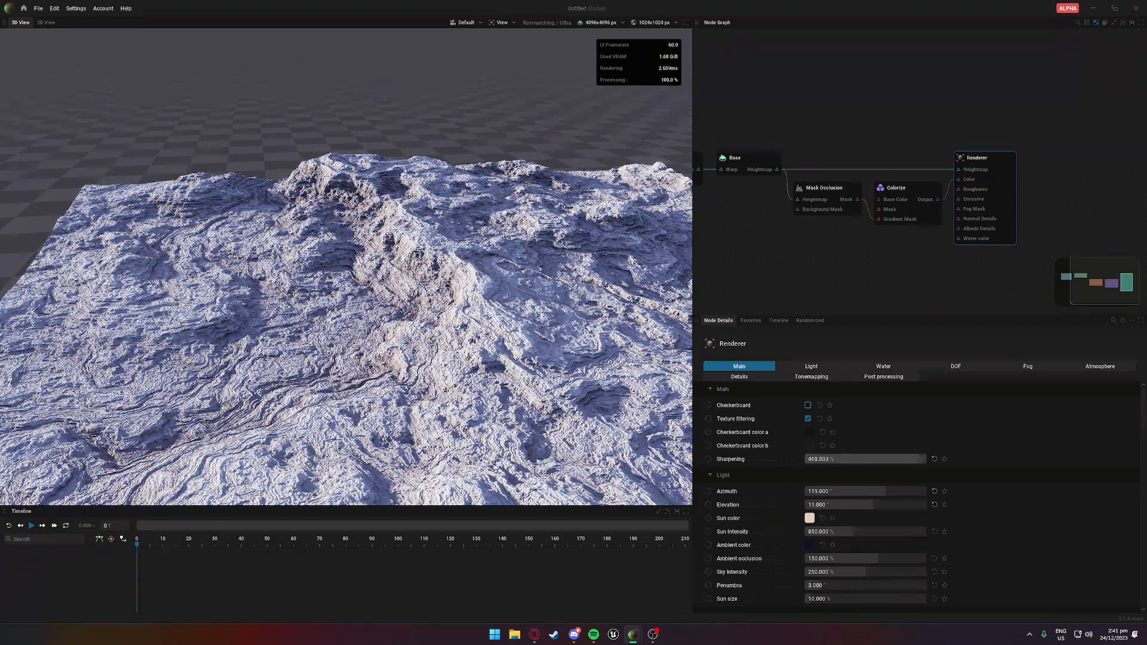
{"action": "scroll", "coordinate": [462, 383], "scroll_direction": "down", "scroll_amount": 2}
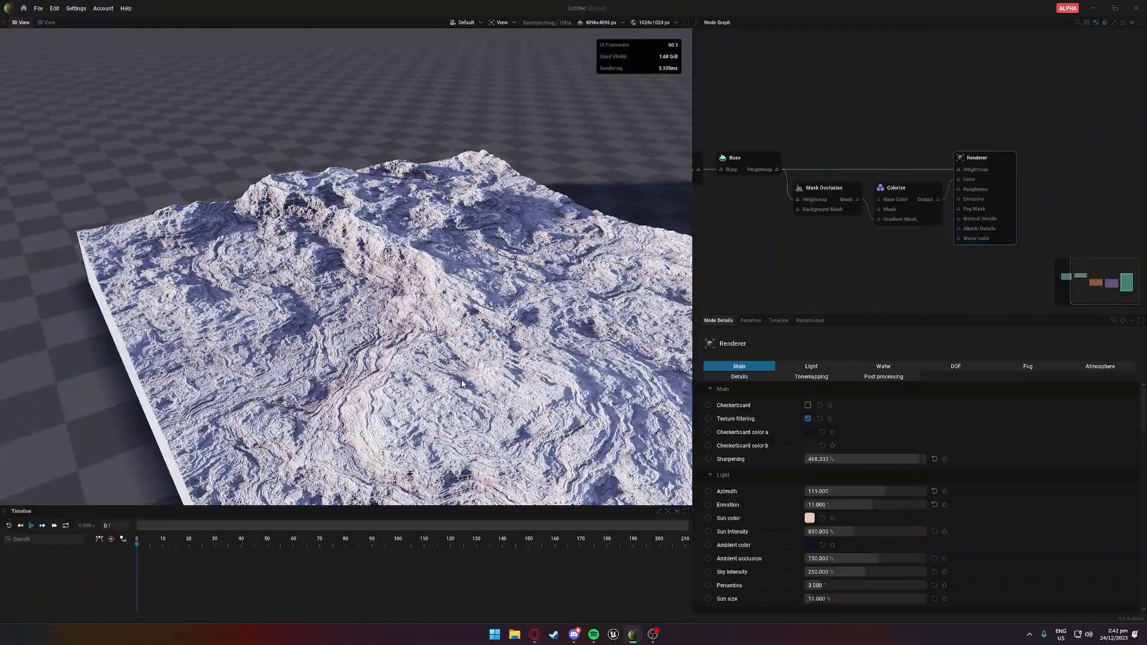
{"action": "key", "text": "p"}
{"action": "left_click_drag", "start_coordinate": [470, 380], "coordinate": [418, 325]}
Switch the Colorize node to Single Color, give it a dark grey ground color, and inspect the recoloured terrain
{"action": "left_click", "coordinate": [899, 200]}
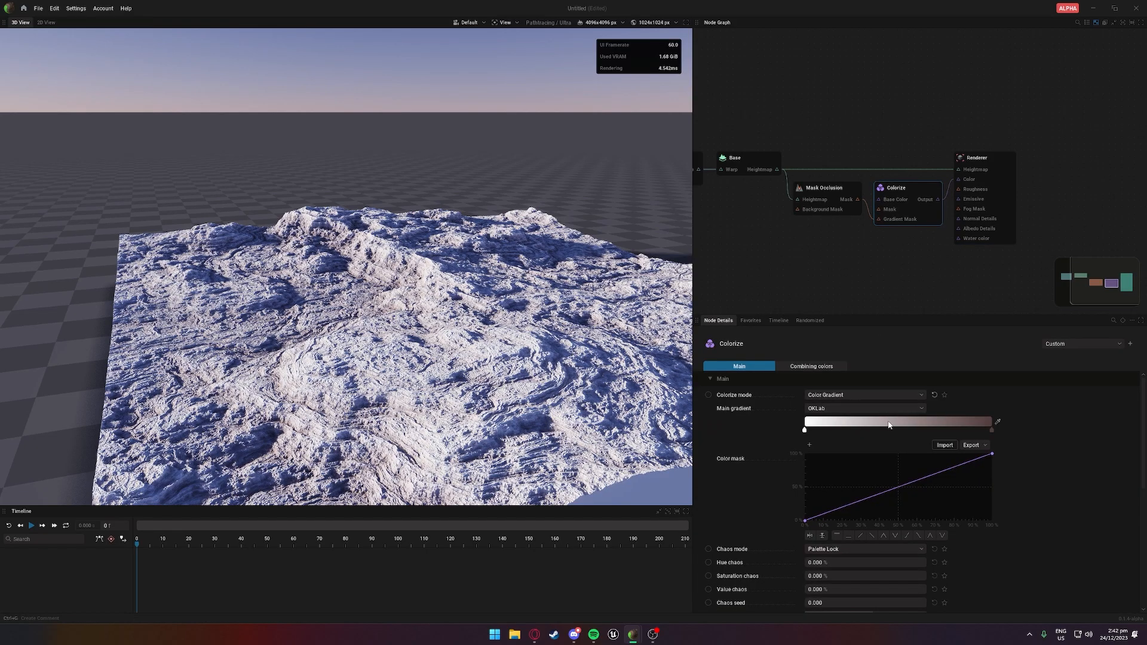
{"action": "left_click", "coordinate": [837, 397]}
{"action": "left_click", "coordinate": [828, 409]}
{"action": "left_click", "coordinate": [810, 409]}
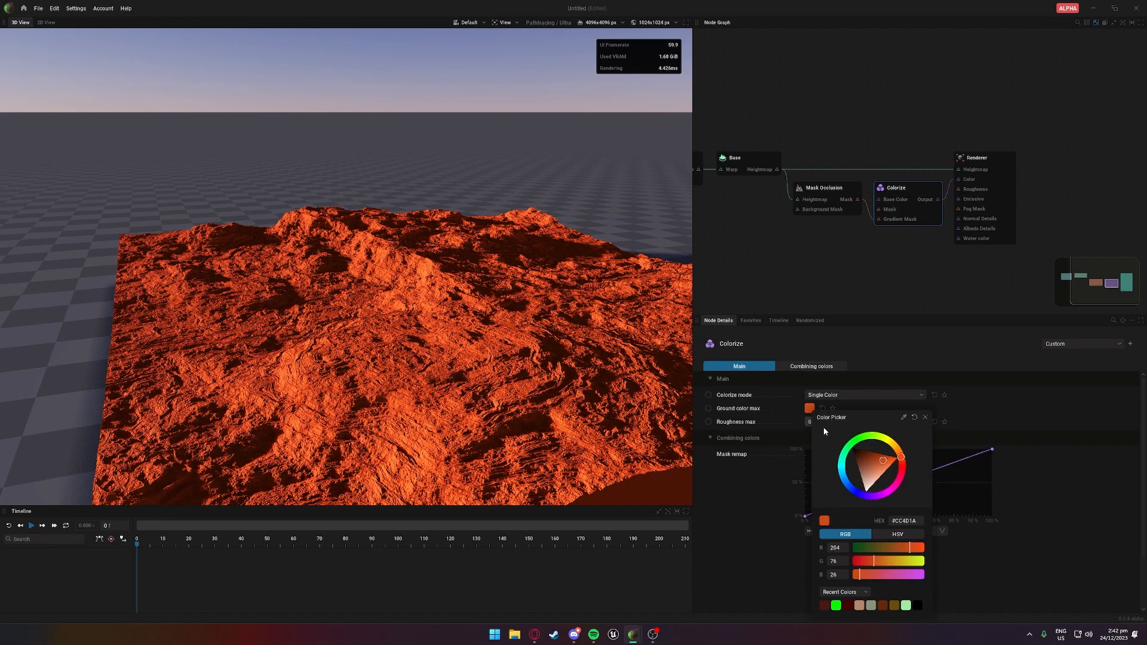
{"action": "left_click_drag", "start_coordinate": [876, 463], "coordinate": [859, 464]}
{"action": "left_click_drag", "start_coordinate": [549, 364], "coordinate": [551, 412]}
{"action": "scroll", "coordinate": [551, 364], "scroll_direction": "up", "scroll_amount": 4}
{"action": "left_click_drag", "start_coordinate": [550, 365], "coordinate": [770, 292]}
{"action": "left_click_drag", "start_coordinate": [570, 263], "coordinate": [549, 292]}
{"action": "scroll", "coordinate": [552, 365], "scroll_direction": "down", "scroll_amount": 5}
{"action": "mouse_move", "coordinate": [537, 335]}
{"action": "left_mouse_down"}
{"action": "mouse_move", "coordinate": [528, 358]}
{"action": "mouse_move", "coordinate": [486, 366]}
{"action": "mouse_move", "coordinate": [523, 344]}
{"action": "left_mouse_up"}
Increase the Warp Noise node's scale to about 2198 m and set the terrain resolution to 0.5 m/pixel
{"action": "middle_click_drag", "start_coordinate": [765, 259], "coordinate": [816, 269]}
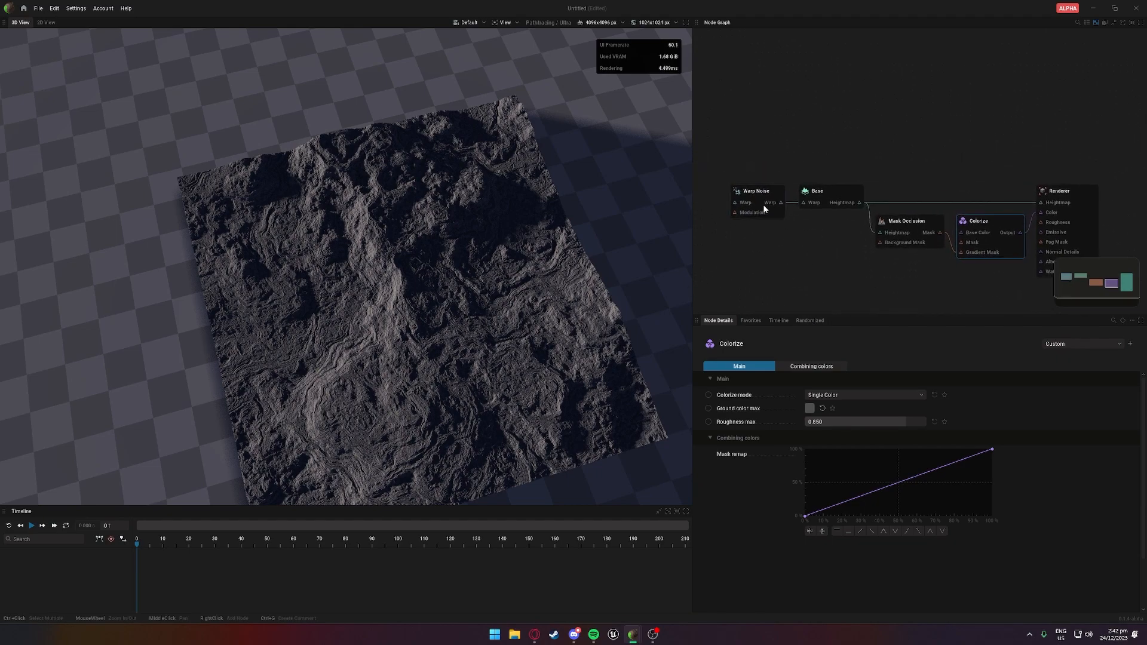
{"action": "left_click", "coordinate": [758, 195]}
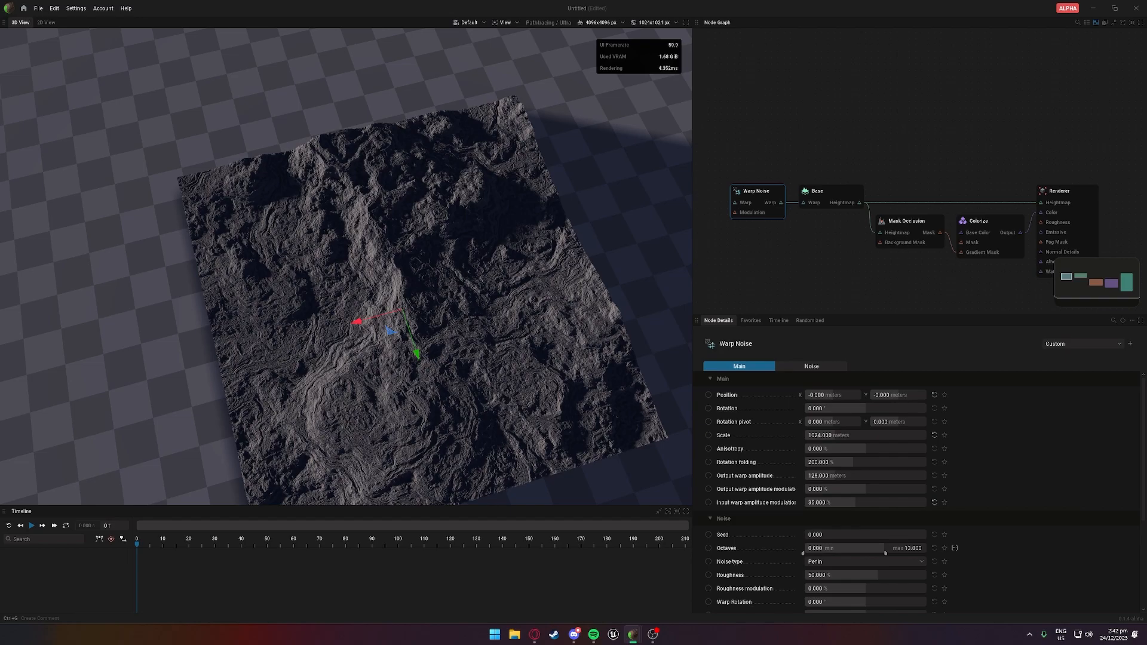
{"action": "scroll", "coordinate": [478, 439], "scroll_direction": "up", "scroll_amount": 3}
{"action": "middle_click_drag", "start_coordinate": [479, 441], "coordinate": [464, 474]}
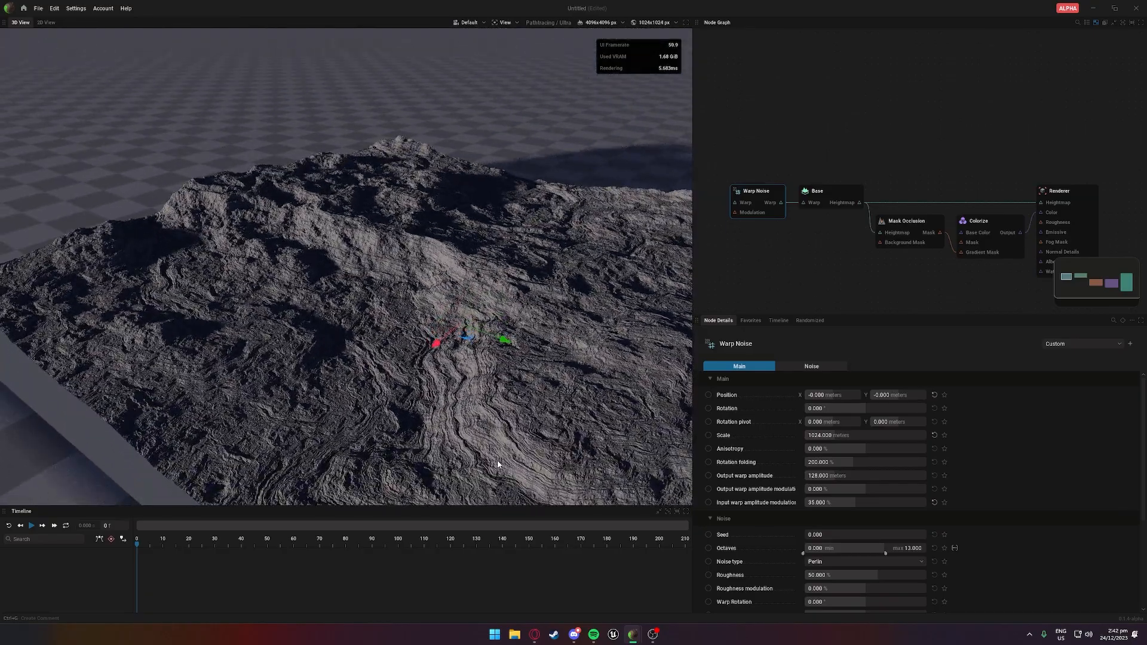
{"action": "left_click_drag", "start_coordinate": [820, 436], "coordinate": [848, 436]}
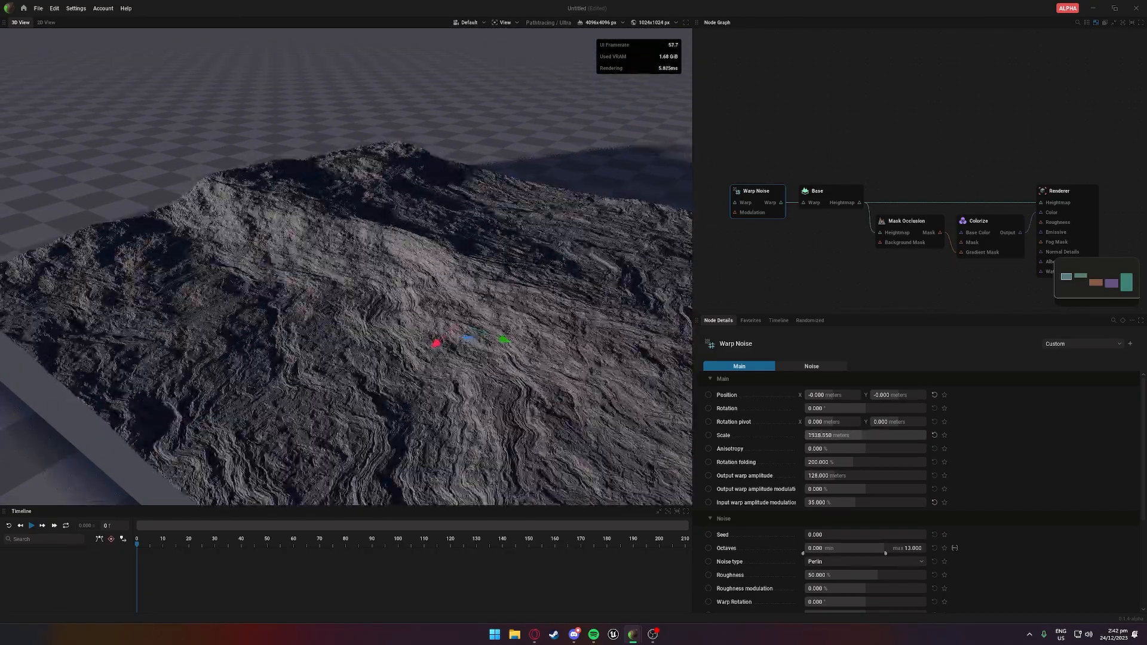
{"action": "left_click", "coordinate": [600, 23]}
{"action": "left_click", "coordinate": [607, 71]}
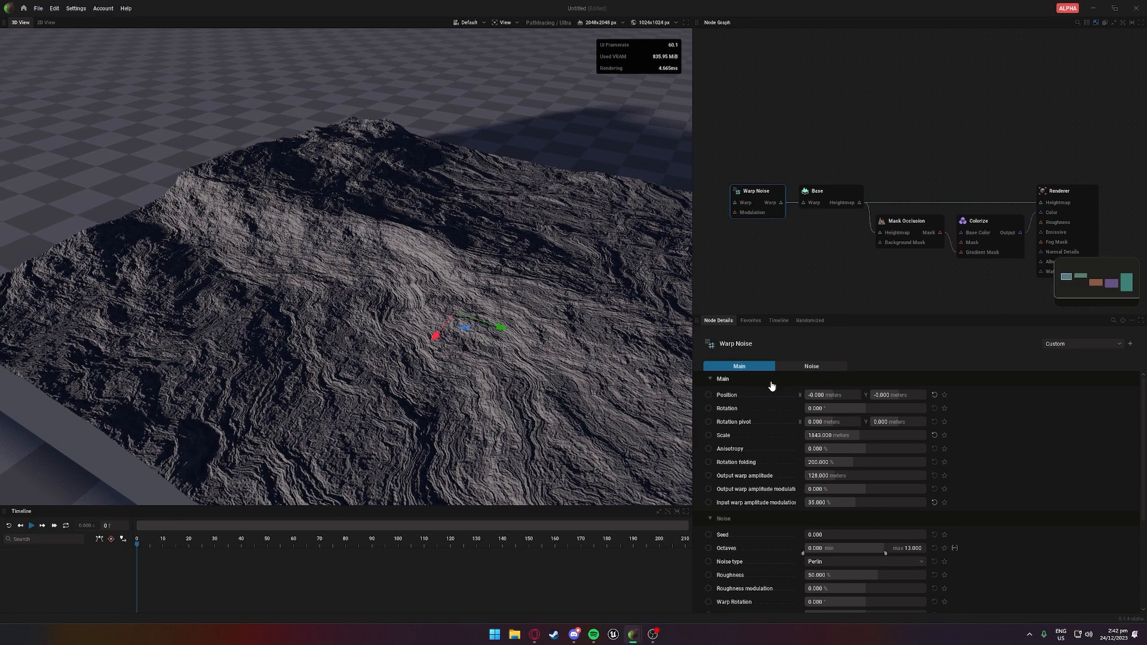
{"action": "left_click_drag", "start_coordinate": [826, 436], "coordinate": [837, 436]}
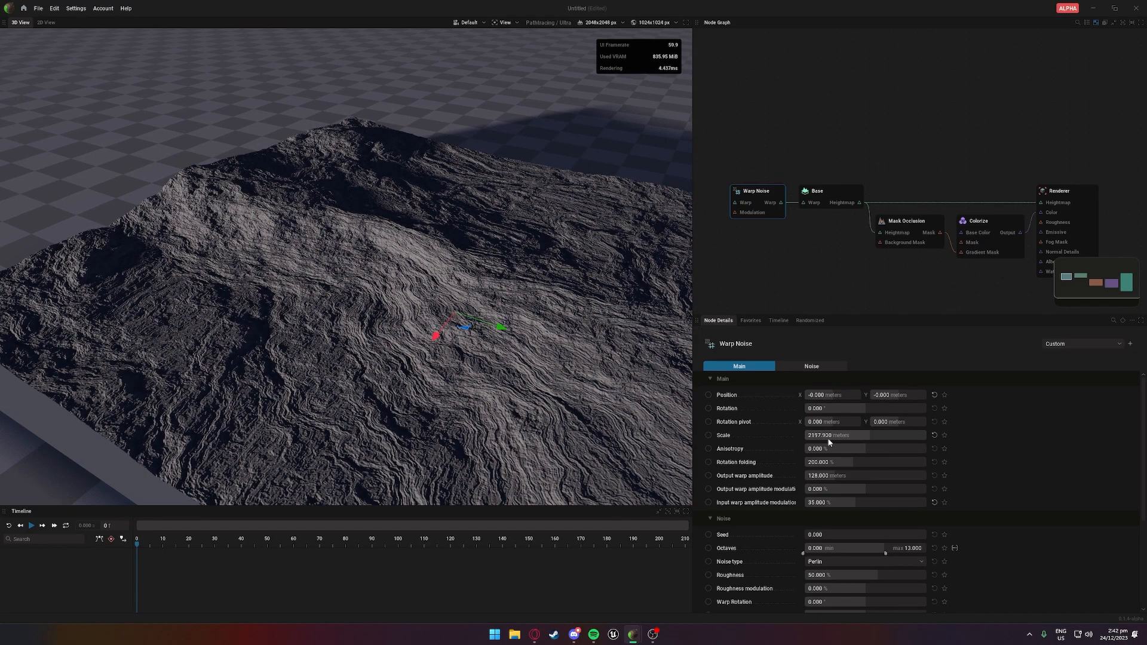
Set the Warp Noise node's rotation folding to 248.333% and its output warp amplitude to about 245.5 m
{"action": "mouse_move", "coordinate": [829, 462]}
{"action": "left_mouse_down"}
{"action": "mouse_move", "coordinate": [842, 461]}
{"action": "mouse_move", "coordinate": [822, 461]}
{"action": "left_mouse_up"}
{"action": "left_click_drag", "start_coordinate": [526, 358], "coordinate": [544, 357]}
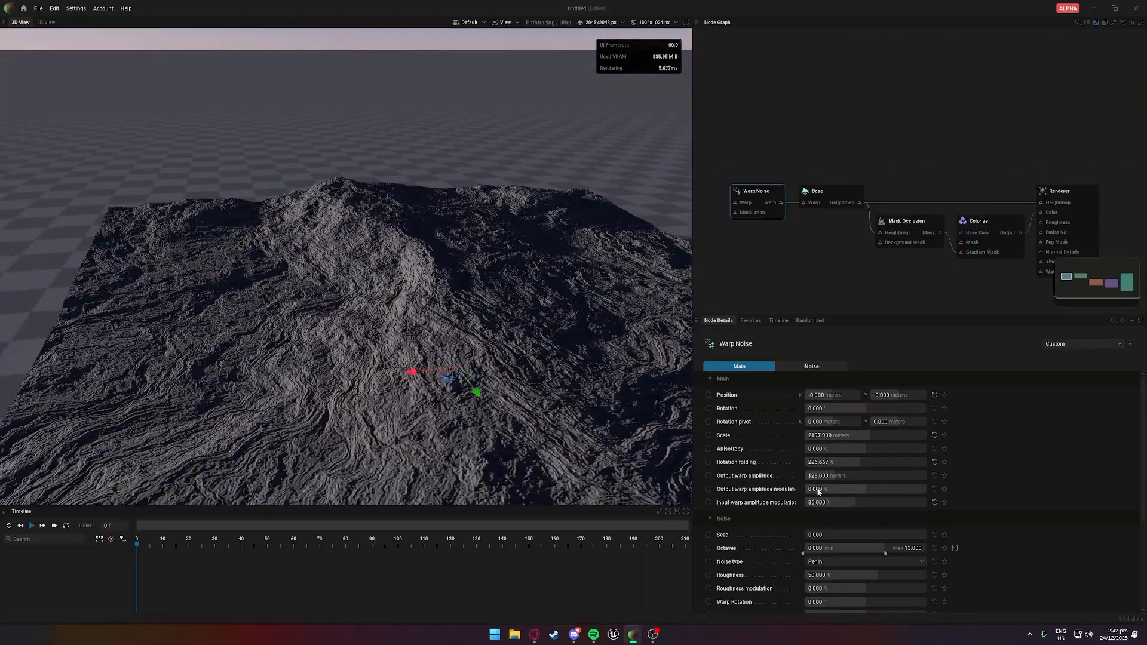
{"action": "left_click_drag", "start_coordinate": [822, 465], "coordinate": [830, 465]}
{"action": "left_click_drag", "start_coordinate": [513, 370], "coordinate": [645, 373]}
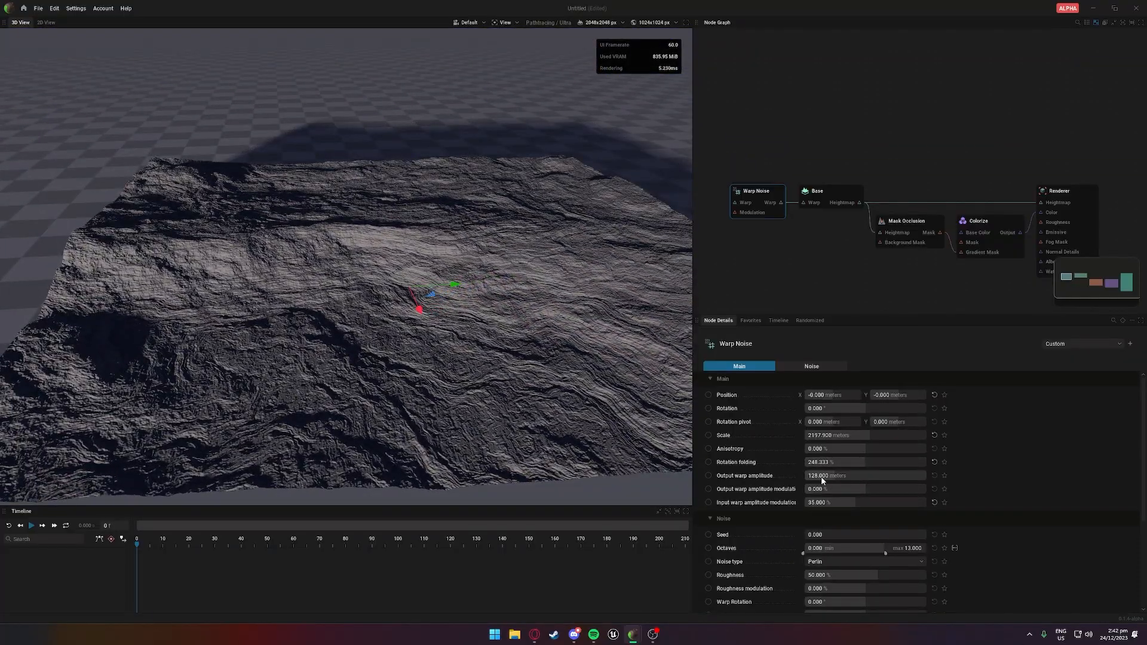
{"action": "left_click_drag", "start_coordinate": [822, 480], "coordinate": [864, 480]}
{"action": "left_click_drag", "start_coordinate": [648, 374], "coordinate": [573, 415]}
Disconnect the Warp Noise node from the Base node's warp input and add a second Warp Noise node above it
{"action": "left_click_drag", "start_coordinate": [803, 202], "coordinate": [777, 246]}
{"action": "left_click", "coordinate": [747, 242]}
{"action": "left_click_drag", "start_coordinate": [780, 203], "coordinate": [762, 133]}
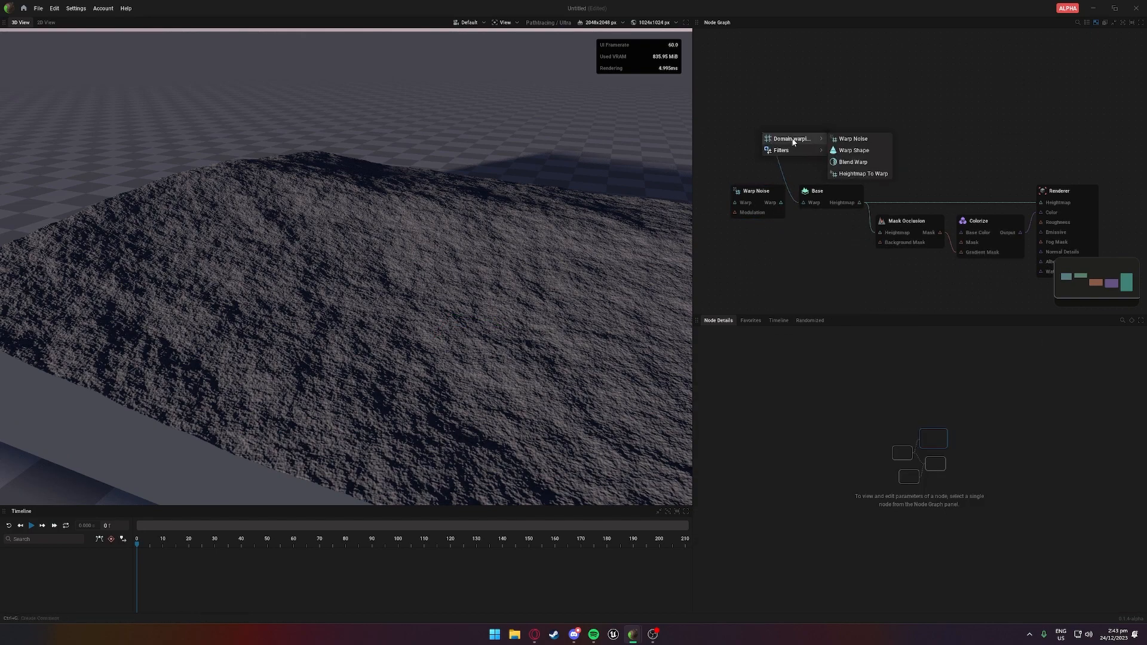
{"action": "left_click", "coordinate": [850, 139]}
{"action": "left_click_drag", "start_coordinate": [742, 123], "coordinate": [756, 125]}
Compare the original and the second Warp Noise nodes by connecting each in turn to the Base node's warp input
{"action": "left_click_drag", "start_coordinate": [780, 202], "coordinate": [804, 204]}
{"action": "left_click_drag", "start_coordinate": [637, 335], "coordinate": [669, 370]}
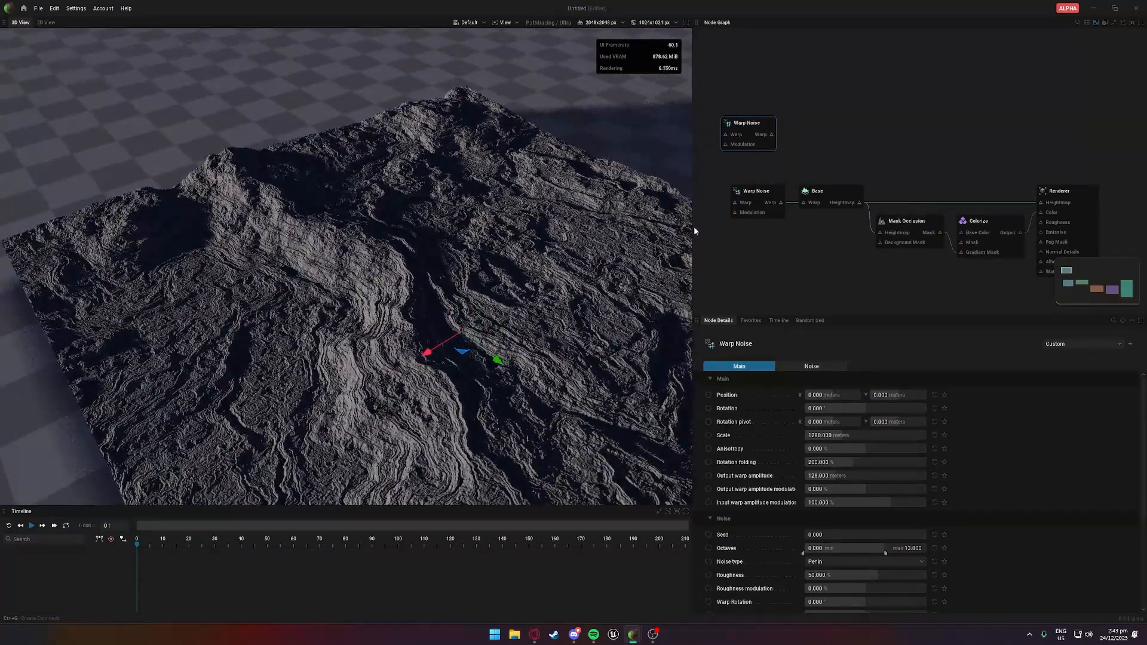
{"action": "left_click_drag", "start_coordinate": [771, 134], "coordinate": [804, 202]}
{"action": "left_click_drag", "start_coordinate": [633, 269], "coordinate": [603, 286]}
Reconnect the original Warp Noise node to the Base node's warp input and delete the second Warp Noise node
{"action": "left_click_drag", "start_coordinate": [781, 202], "coordinate": [803, 202]}
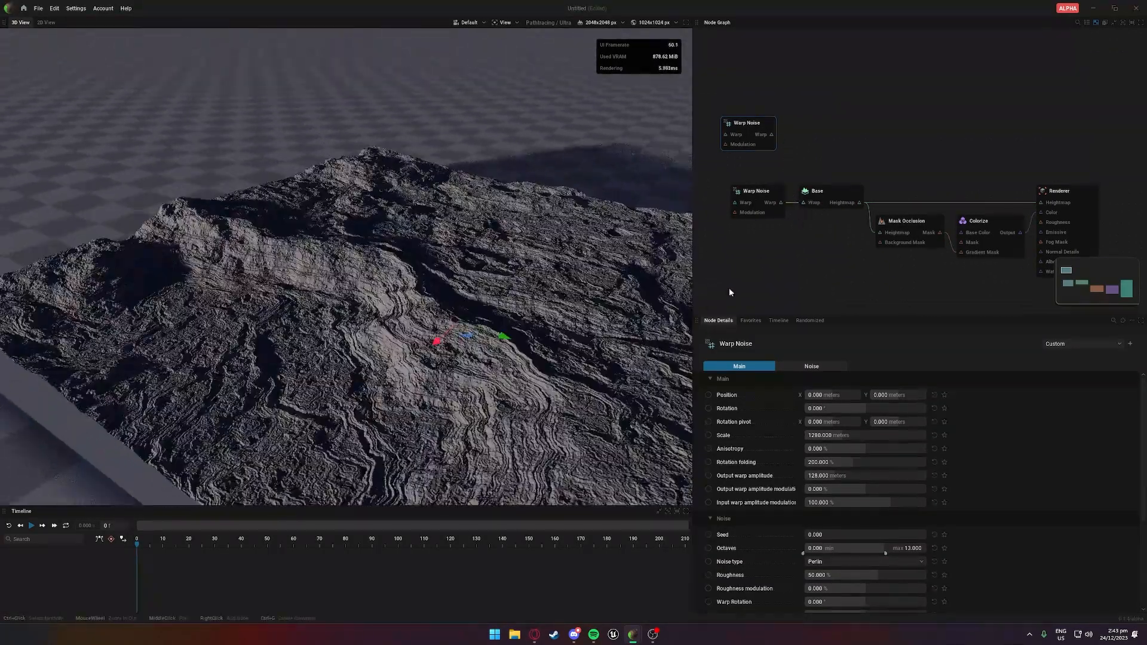
{"action": "mouse_move", "coordinate": [645, 298]}
{"action": "left_mouse_down"}
{"action": "mouse_move", "coordinate": [537, 310]}
{"action": "mouse_move", "coordinate": [639, 280]}
{"action": "left_mouse_up"}
{"action": "scroll", "coordinate": [846, 472], "scroll_direction": "down", "scroll_amount": 1}
{"action": "key", "text": "Delete"}
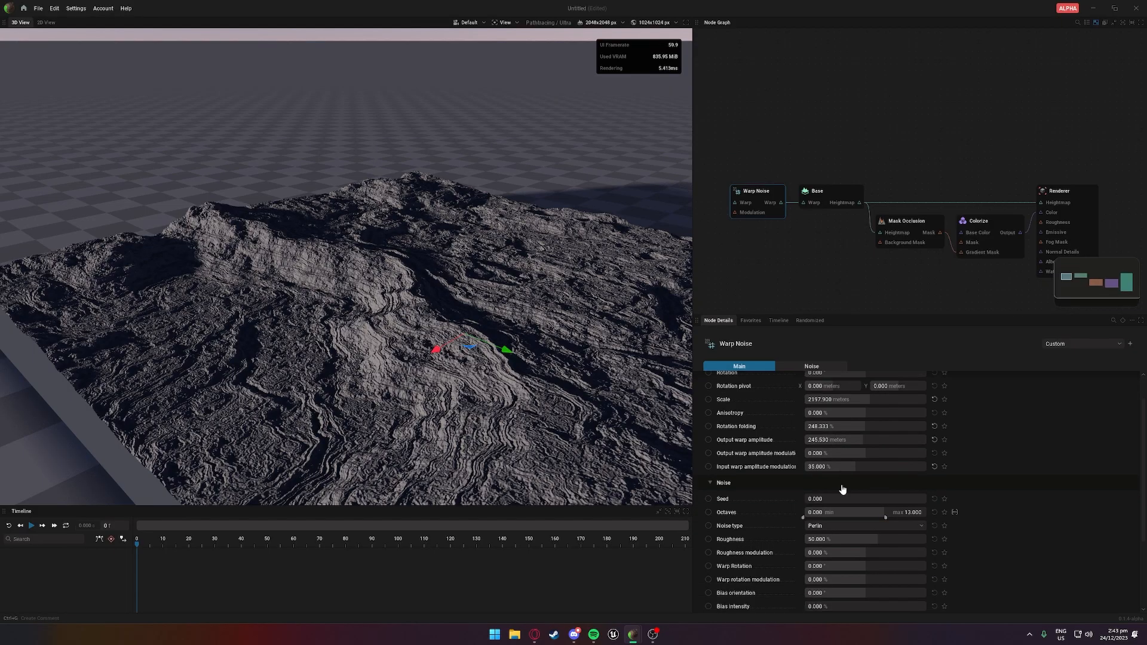
Change the Warp Noise node's noise type to Voronoi
{"action": "scroll", "coordinate": [844, 480], "scroll_direction": "down", "scroll_amount": 3}
{"action": "left_click", "coordinate": [831, 476]}
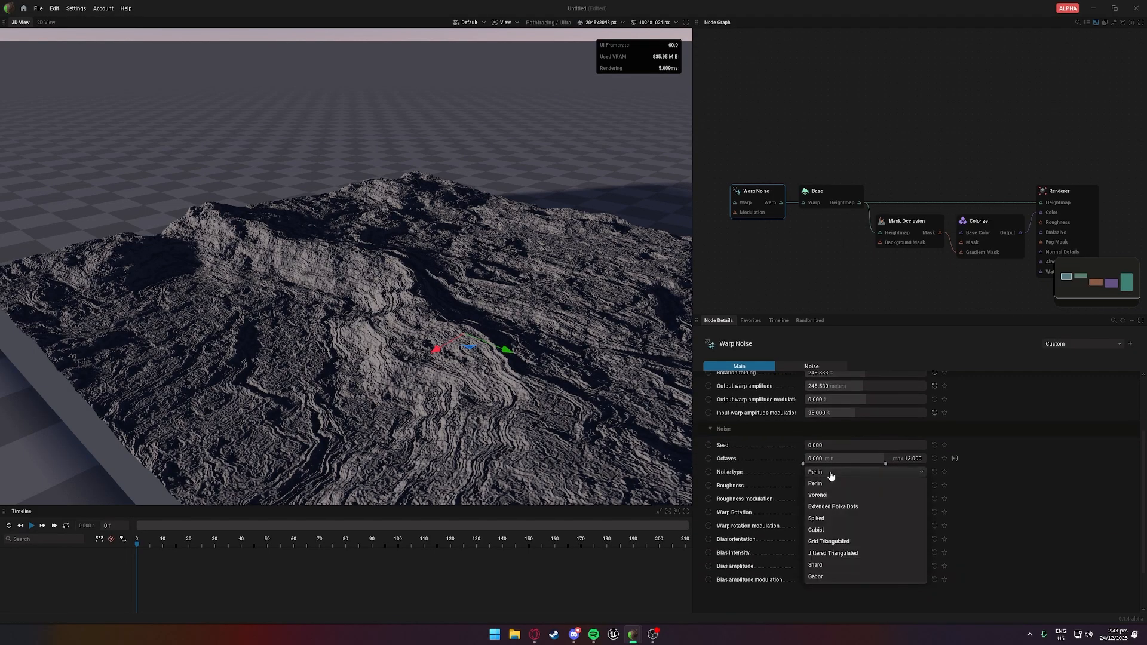
{"action": "left_click", "coordinate": [833, 490]}
{"action": "left_click_drag", "start_coordinate": [663, 352], "coordinate": [596, 406]}
{"action": "scroll", "coordinate": [613, 423], "scroll_direction": "down", "scroll_amount": 2}
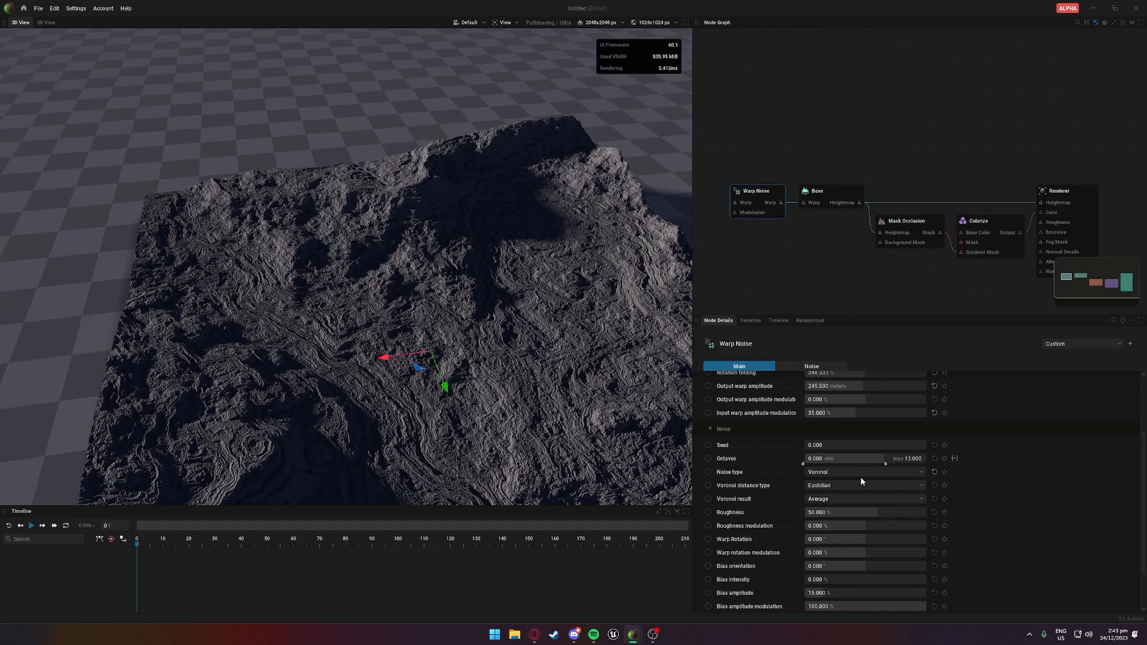
Set the Warp Noise node's noise seed to about 0.367, checking the terrain shape while adjusting it
{"action": "scroll", "coordinate": [860, 478], "scroll_direction": "down", "scroll_amount": 3}
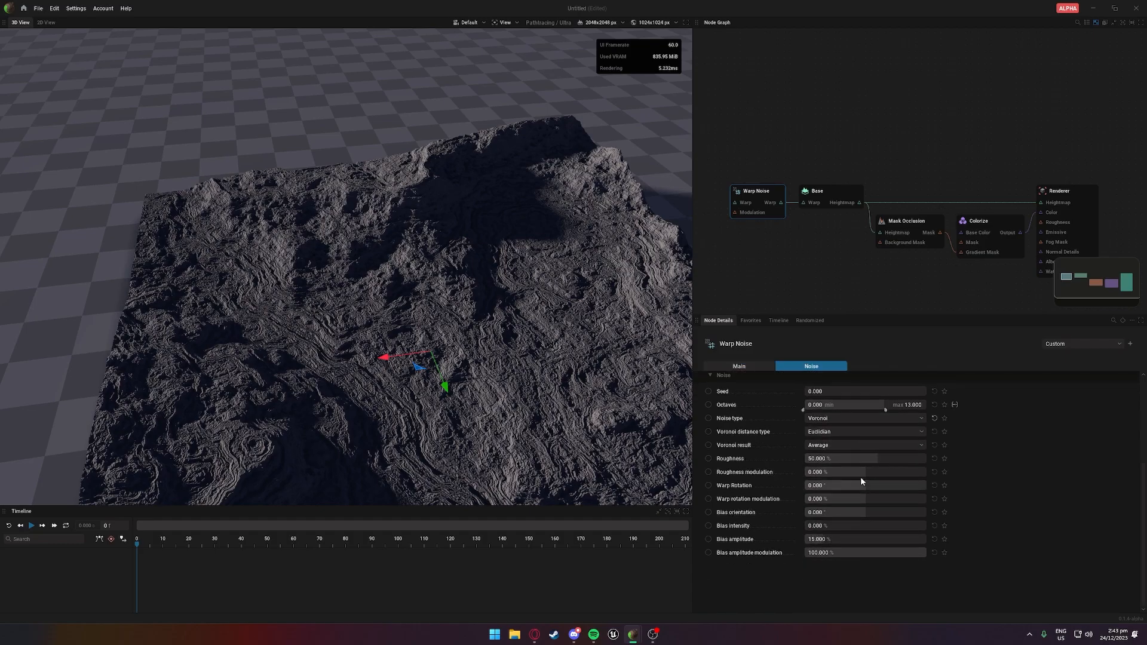
{"action": "mouse_move", "coordinate": [540, 410]}
{"action": "left_mouse_down"}
{"action": "mouse_move", "coordinate": [570, 466]}
{"action": "mouse_move", "coordinate": [558, 411]}
{"action": "left_mouse_up"}
{"action": "left_click_drag", "start_coordinate": [818, 397], "coordinate": [839, 392]}
{"action": "left_click_drag", "start_coordinate": [529, 439], "coordinate": [571, 412]}
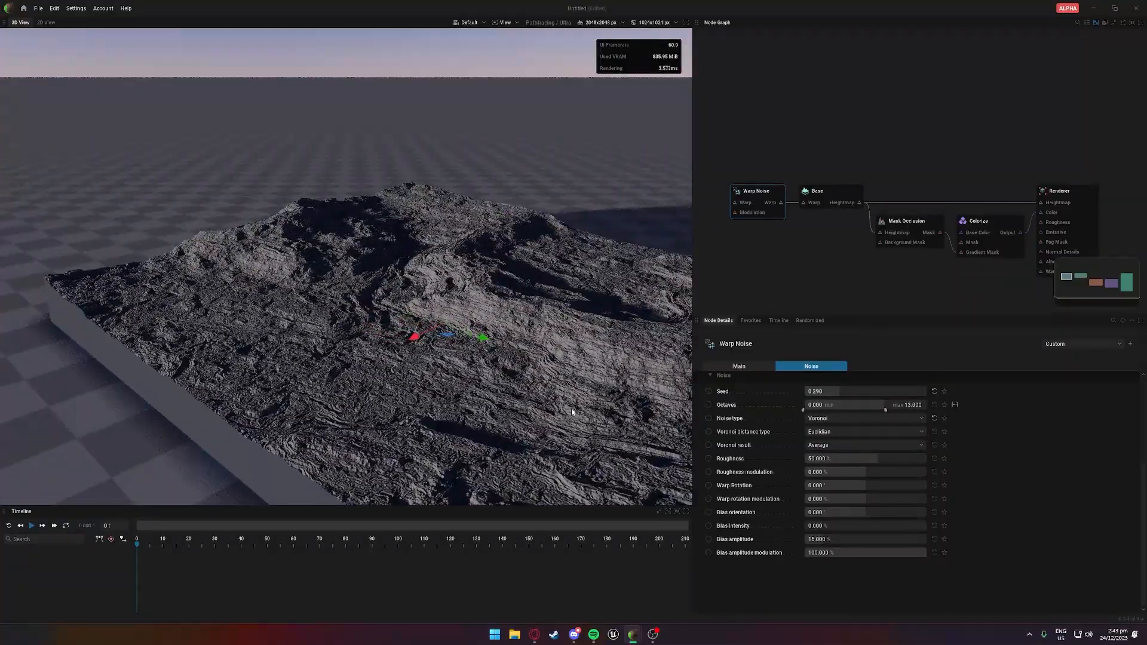
{"action": "left_click_drag", "start_coordinate": [805, 394], "coordinate": [848, 392]}
{"action": "left_click_drag", "start_coordinate": [600, 410], "coordinate": [526, 383]}
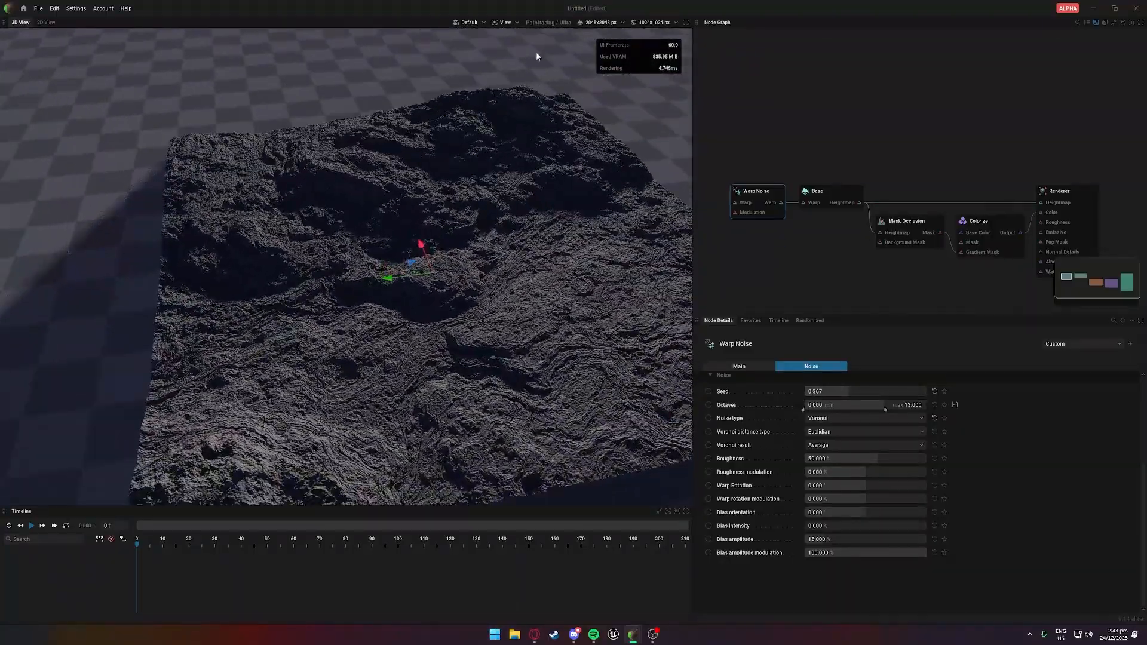
Raise the terrain resolution to 0.25 m/pixel and inspect the rock's surface detail
{"action": "left_click", "coordinate": [590, 24]}
{"action": "left_click", "coordinate": [604, 66]}
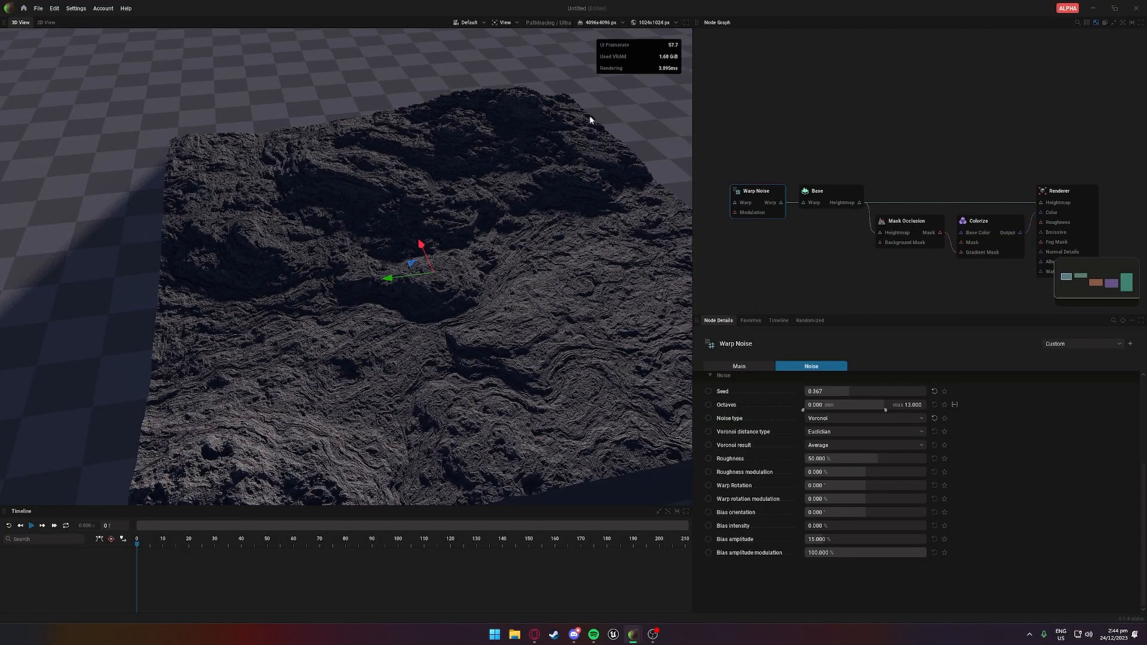
{"action": "left_click_drag", "start_coordinate": [560, 256], "coordinate": [396, 234]}
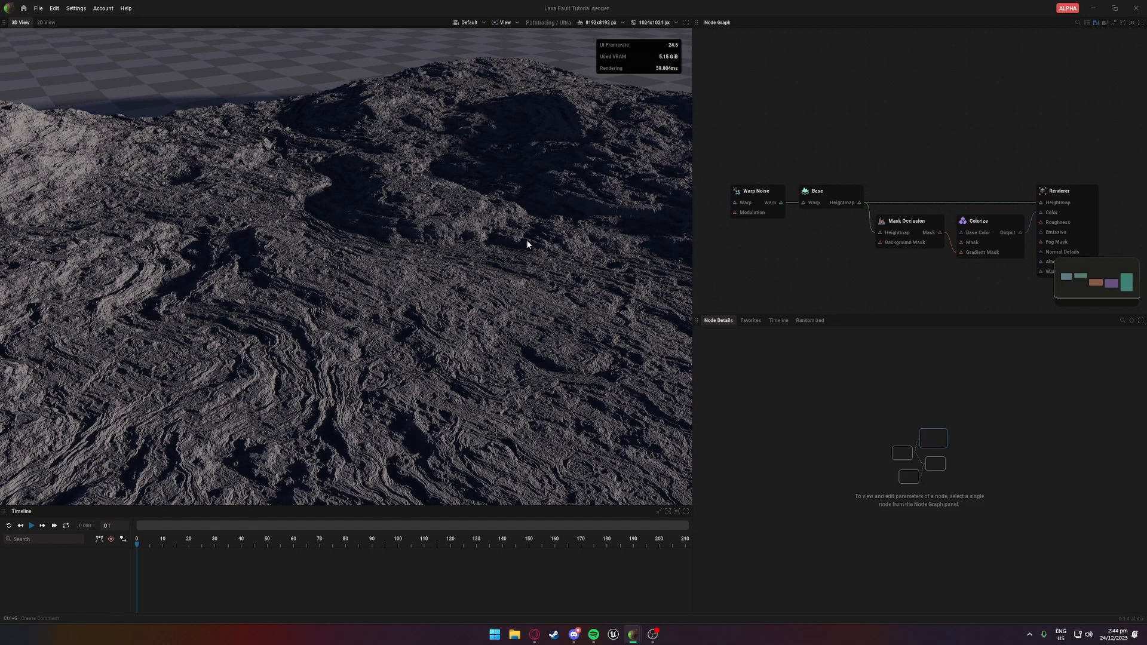
{"action": "left_click_drag", "start_coordinate": [526, 244], "coordinate": [525, 291]}
Switch the 3D view from path tracing to raymarching and set the terrain resolution to 0.5 m/pixel
{"action": "key", "text": "p"}
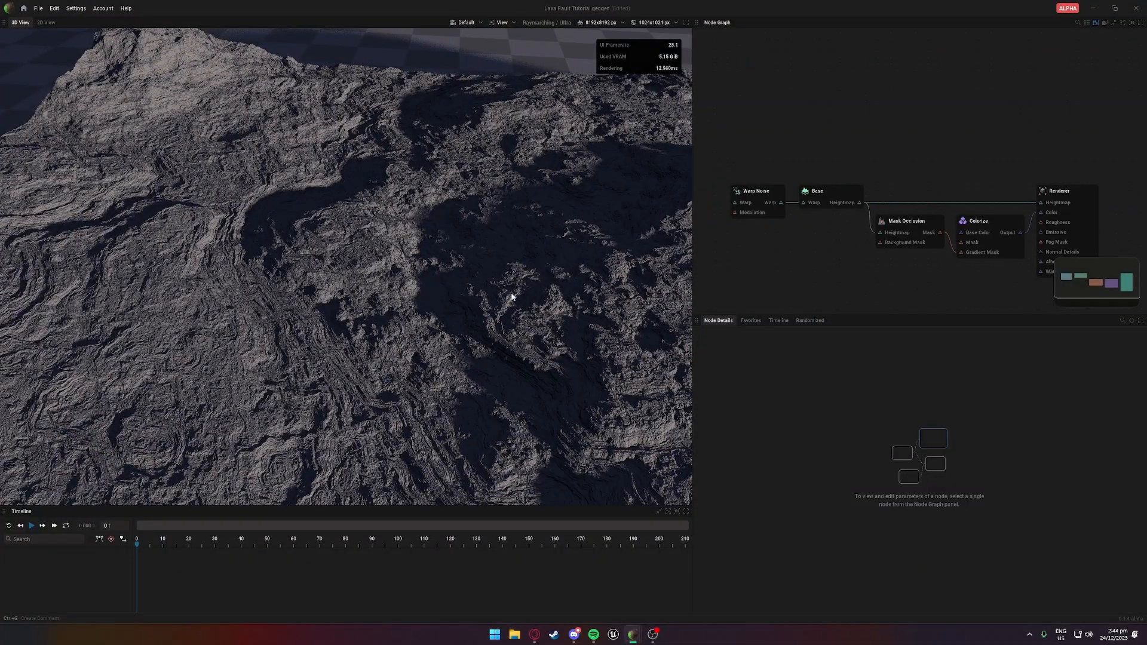
{"action": "left_click_drag", "start_coordinate": [417, 284], "coordinate": [457, 262]}
{"action": "scroll", "coordinate": [450, 239], "scroll_direction": "down", "scroll_amount": 3}
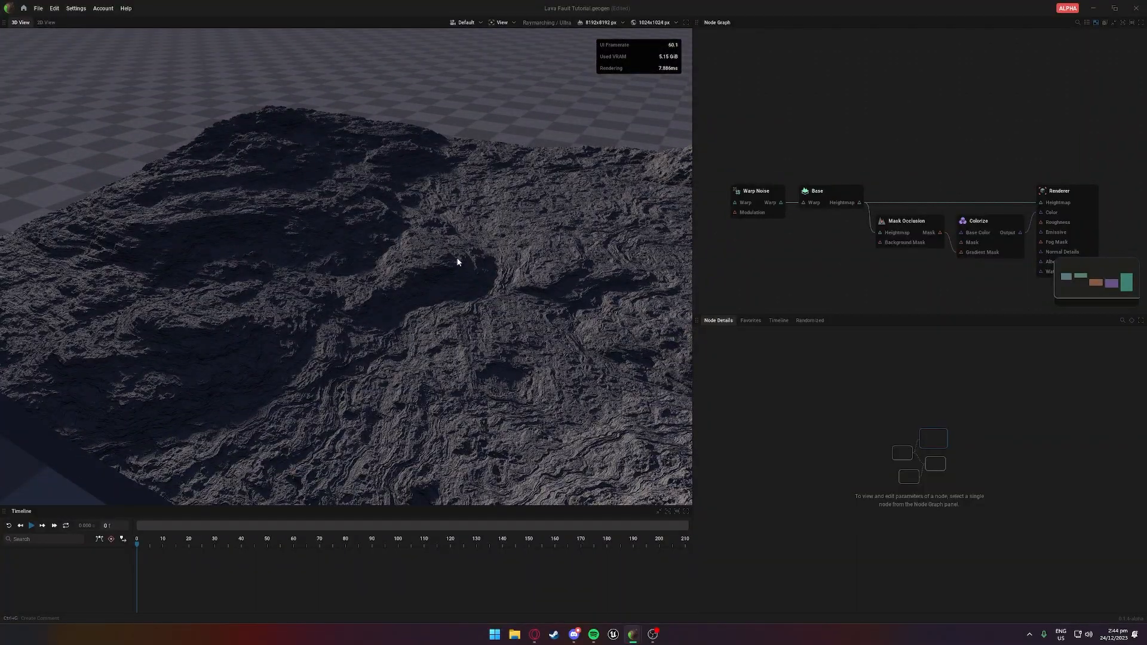
{"action": "left_click_drag", "start_coordinate": [458, 259], "coordinate": [460, 260]}
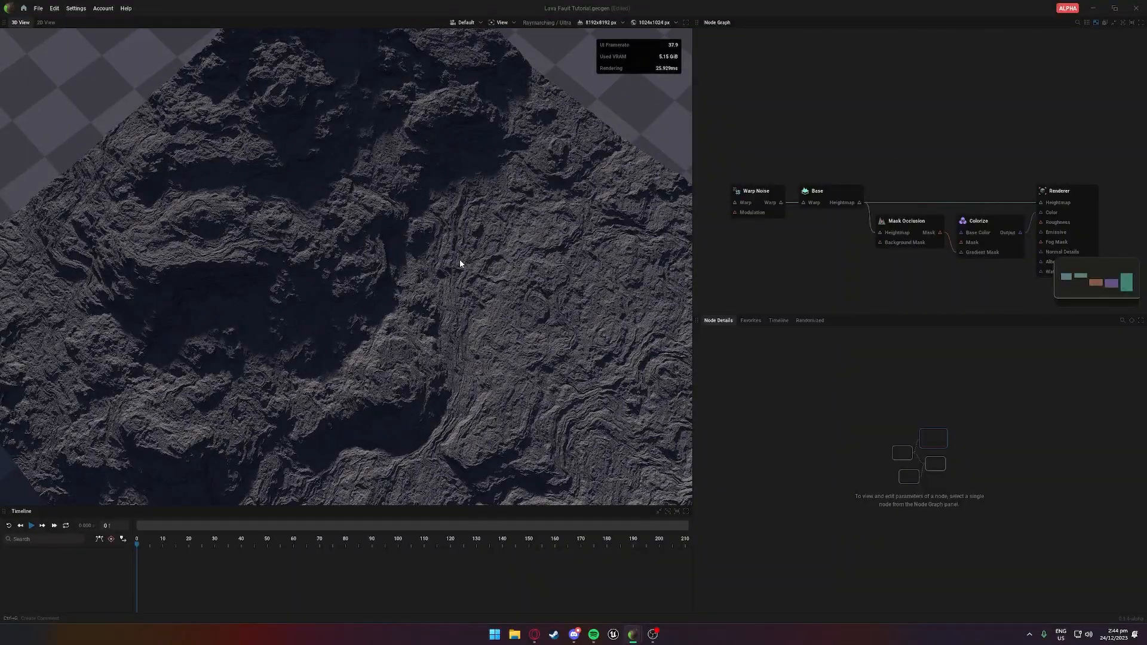
{"action": "left_click", "coordinate": [600, 22]}
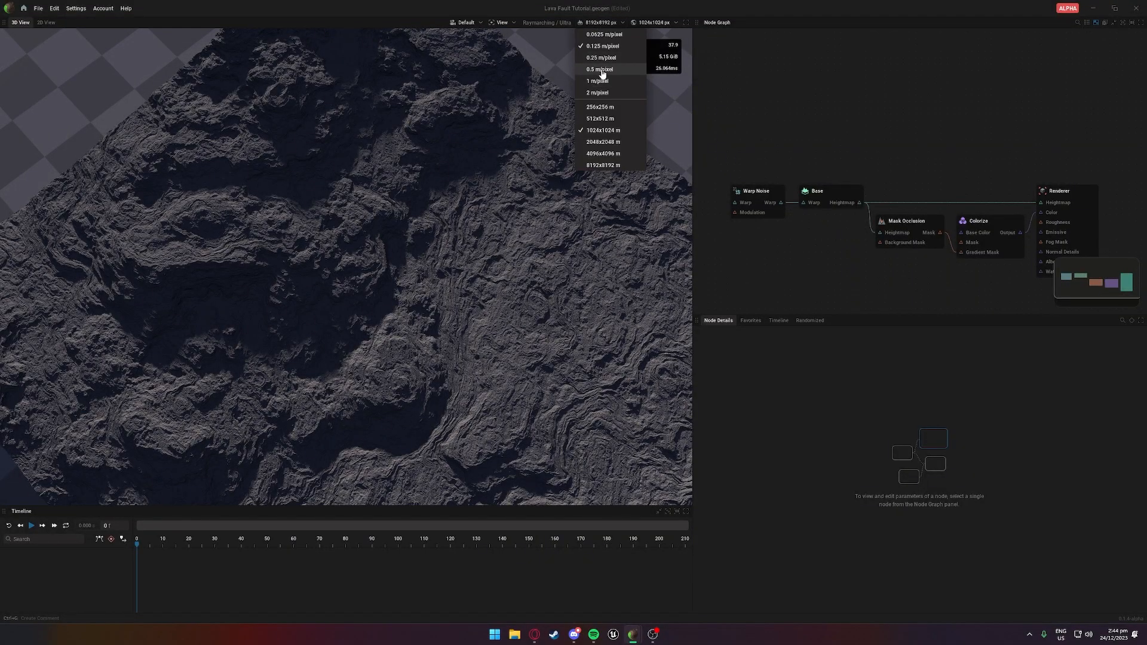
{"action": "left_click", "coordinate": [599, 70]}
{"action": "left_click_drag", "start_coordinate": [545, 210], "coordinate": [541, 205]}
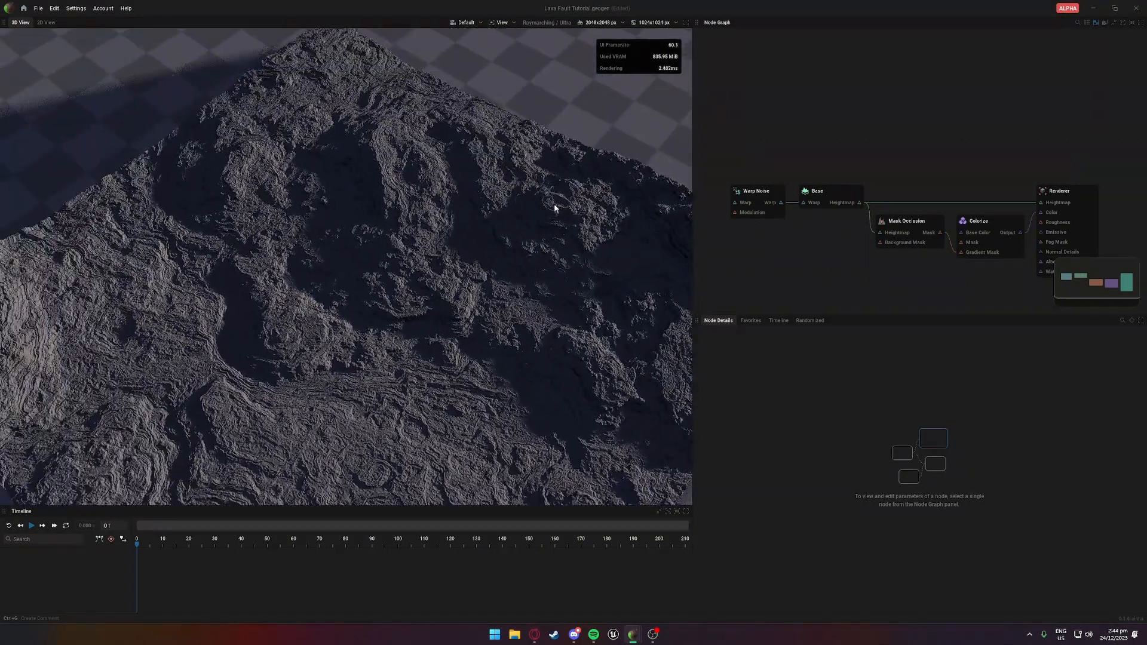
Set the Renderer node's sharpening to about 166.7%
{"action": "left_click", "coordinate": [1052, 196]}
{"action": "left_click_drag", "start_coordinate": [880, 458], "coordinate": [840, 458]}
{"action": "left_click_drag", "start_coordinate": [519, 311], "coordinate": [496, 230]}
{"action": "mouse_move", "coordinate": [576, 307]}
{"action": "left_mouse_down"}
{"action": "mouse_move", "coordinate": [592, 307]}
{"action": "mouse_move", "coordinate": [555, 353]}
{"action": "mouse_move", "coordinate": [592, 307]}
{"action": "left_mouse_up"}
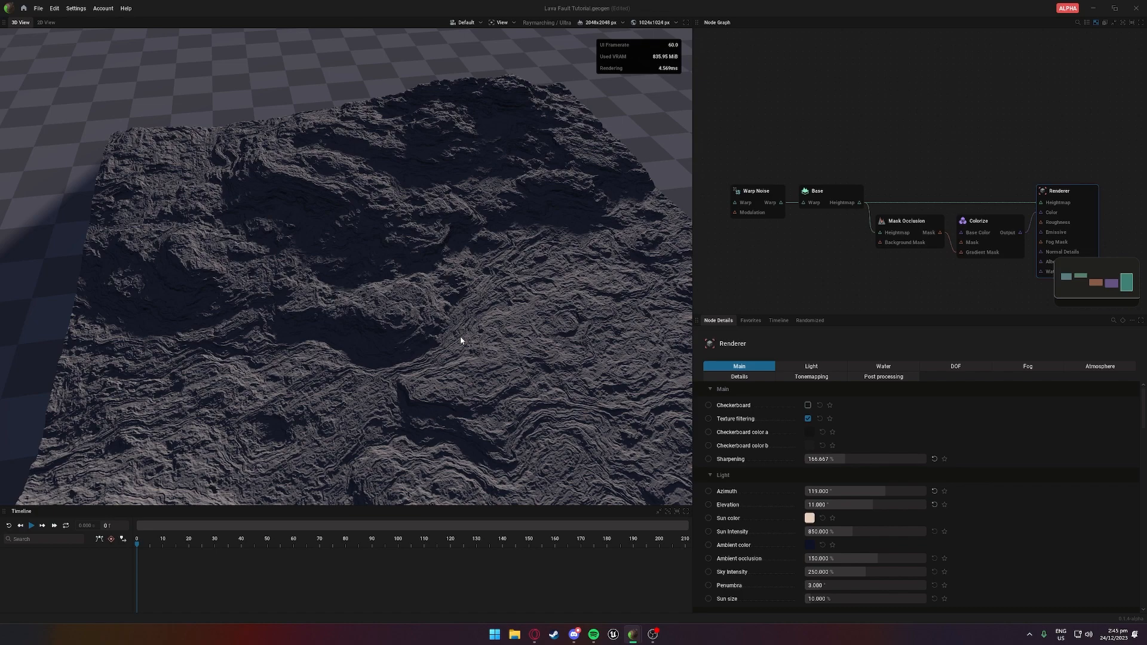
Review the settings of the Base node and the Mask Occlusion node
{"action": "left_click", "coordinate": [830, 196]}
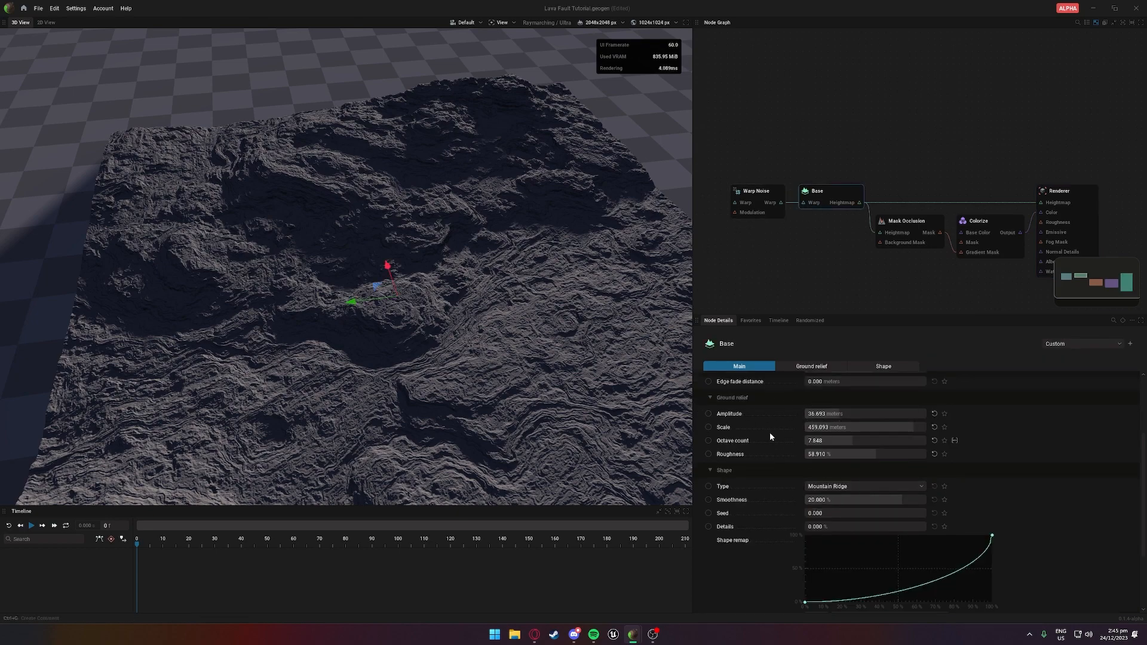
{"action": "left_click", "coordinate": [876, 258]}
{"action": "left_click", "coordinate": [897, 224]}
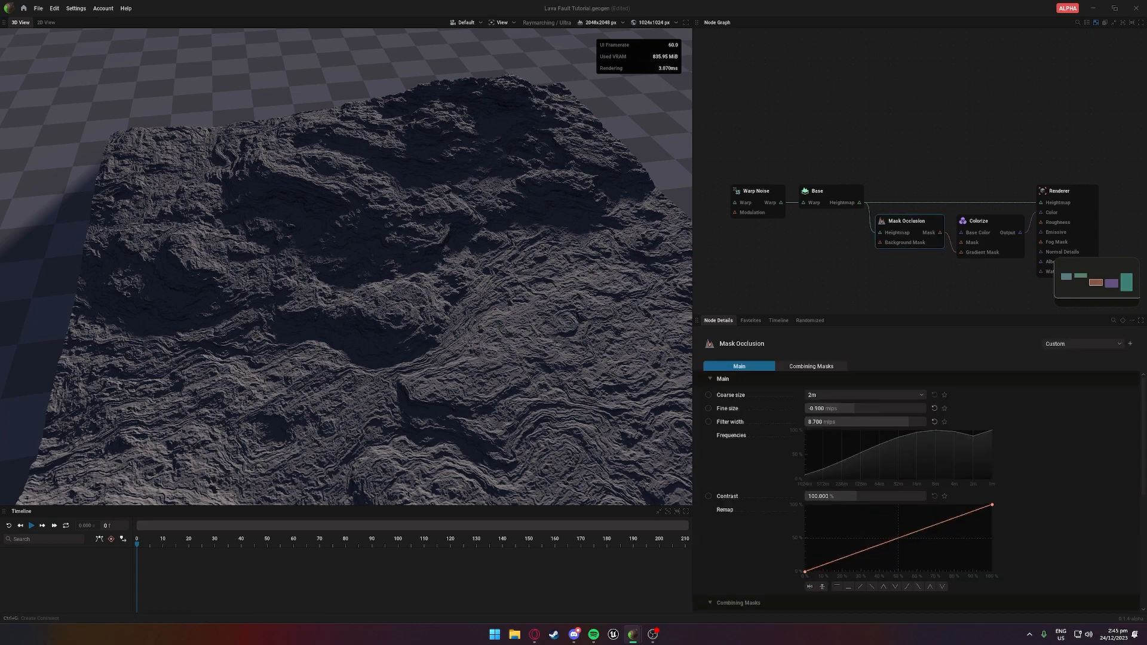
{"action": "middle_click_drag", "start_coordinate": [876, 272], "coordinate": [817, 268]}
Try the Color Gradient mode on the Colorize node and return it to Single Color
{"action": "left_click", "coordinate": [916, 221]}
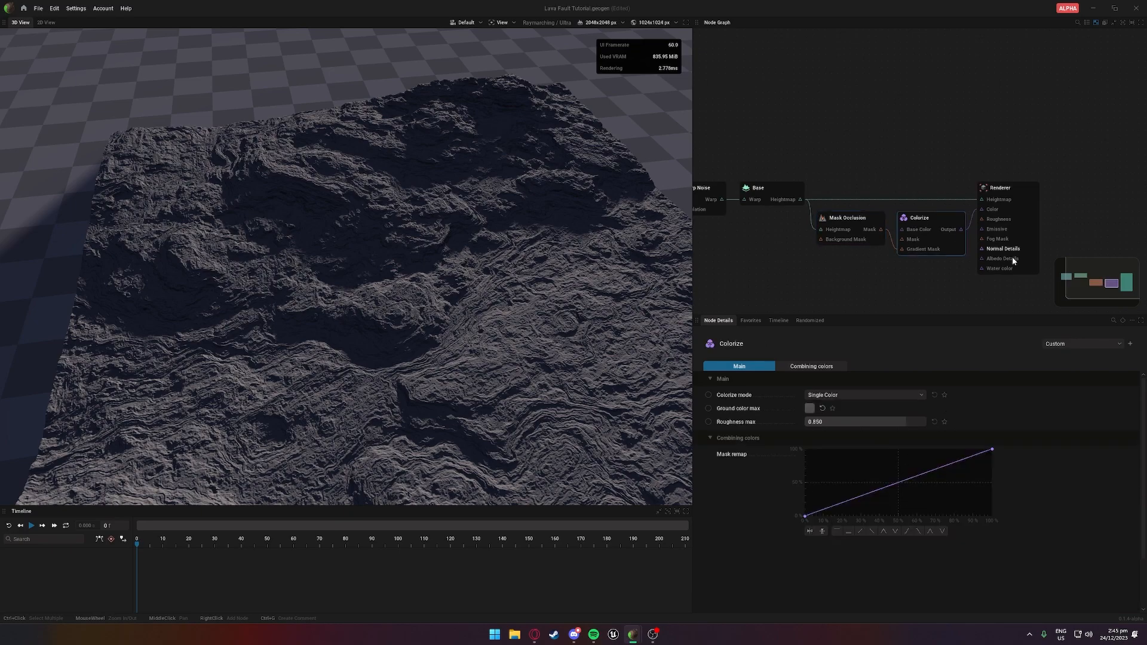
{"action": "left_click", "coordinate": [866, 392]}
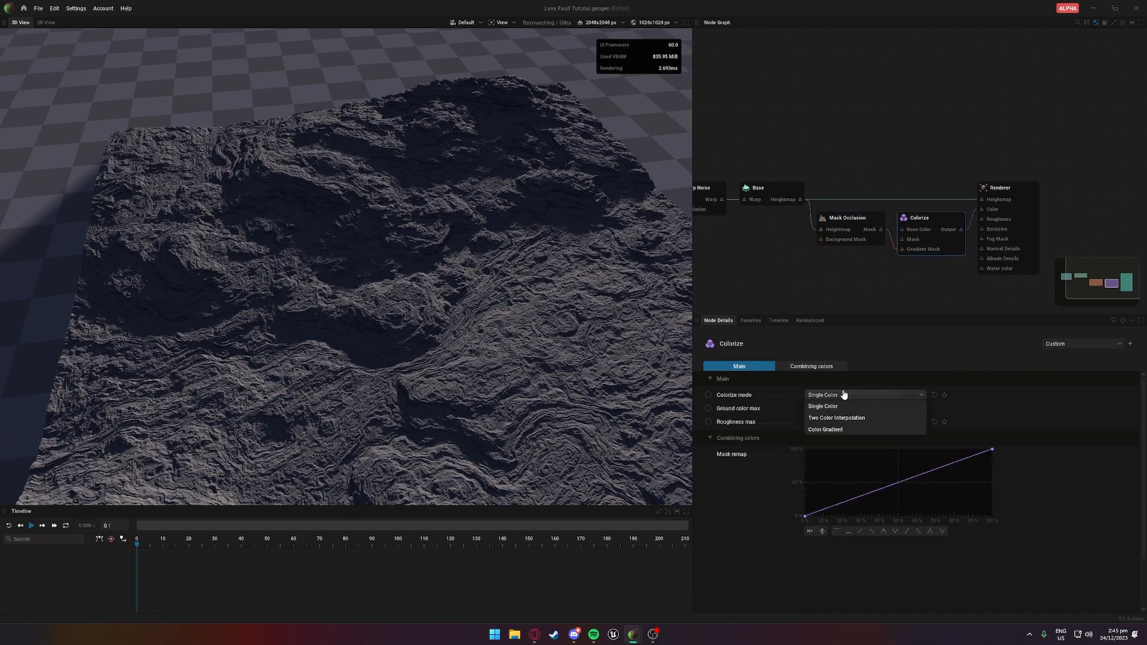
{"action": "left_click", "coordinate": [833, 430]}
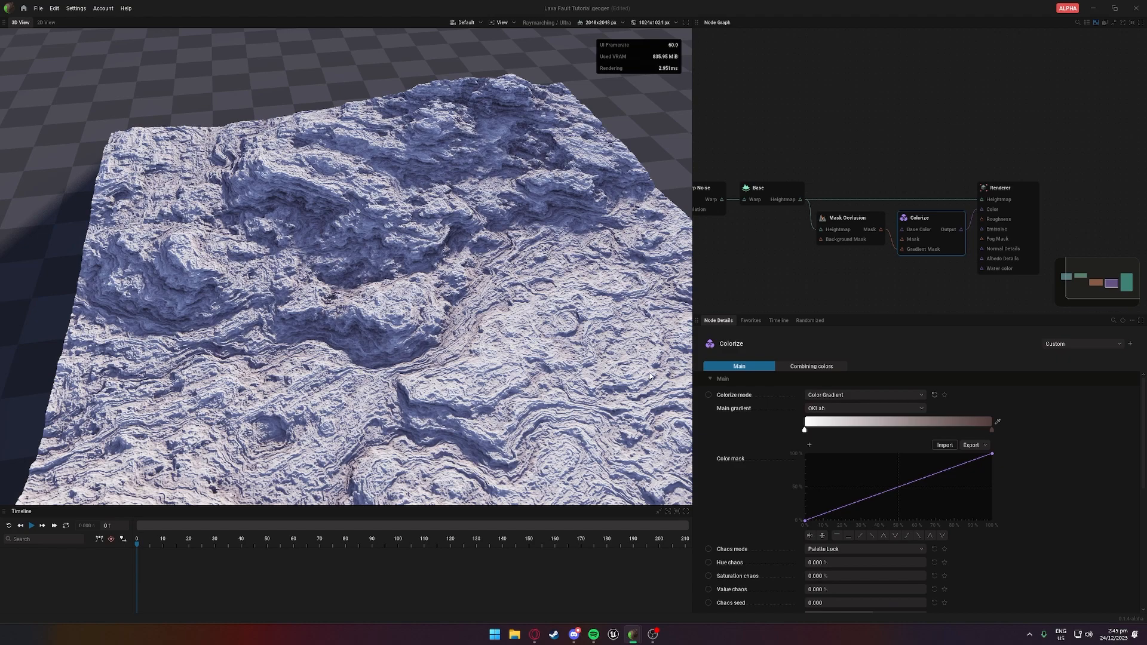
{"action": "left_click", "coordinate": [866, 395]}
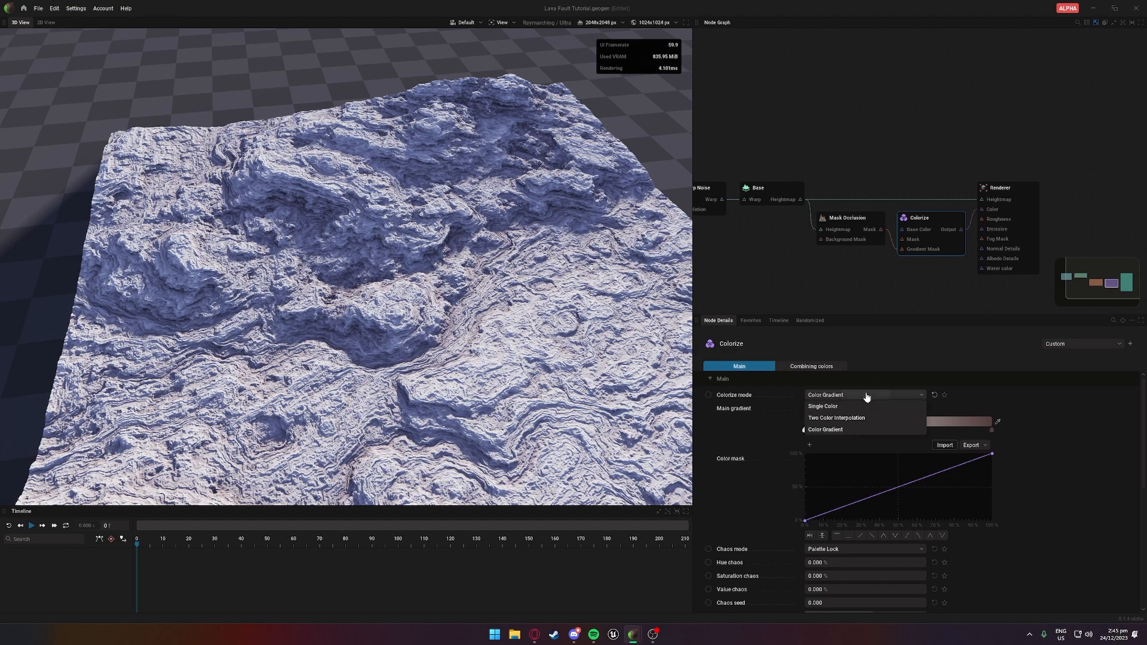
{"action": "left_click", "coordinate": [826, 409]}
Darken the Colorize node's ground color to #2F2F2F
{"action": "left_click", "coordinate": [811, 409]}
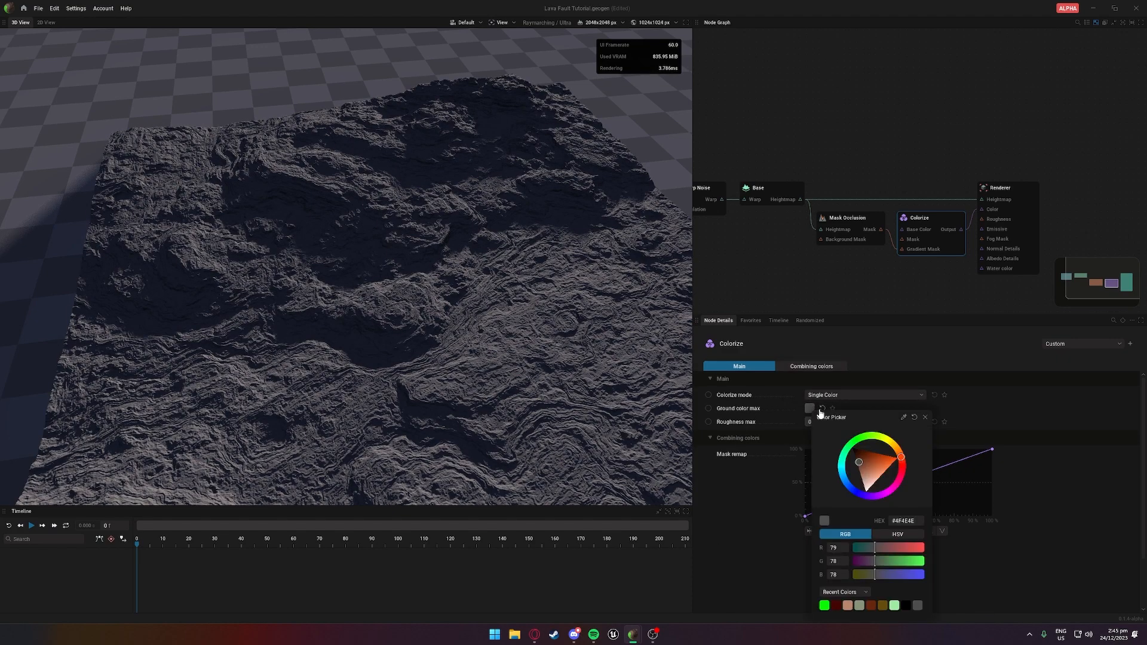
{"action": "left_click_drag", "start_coordinate": [859, 467], "coordinate": [857, 458]}
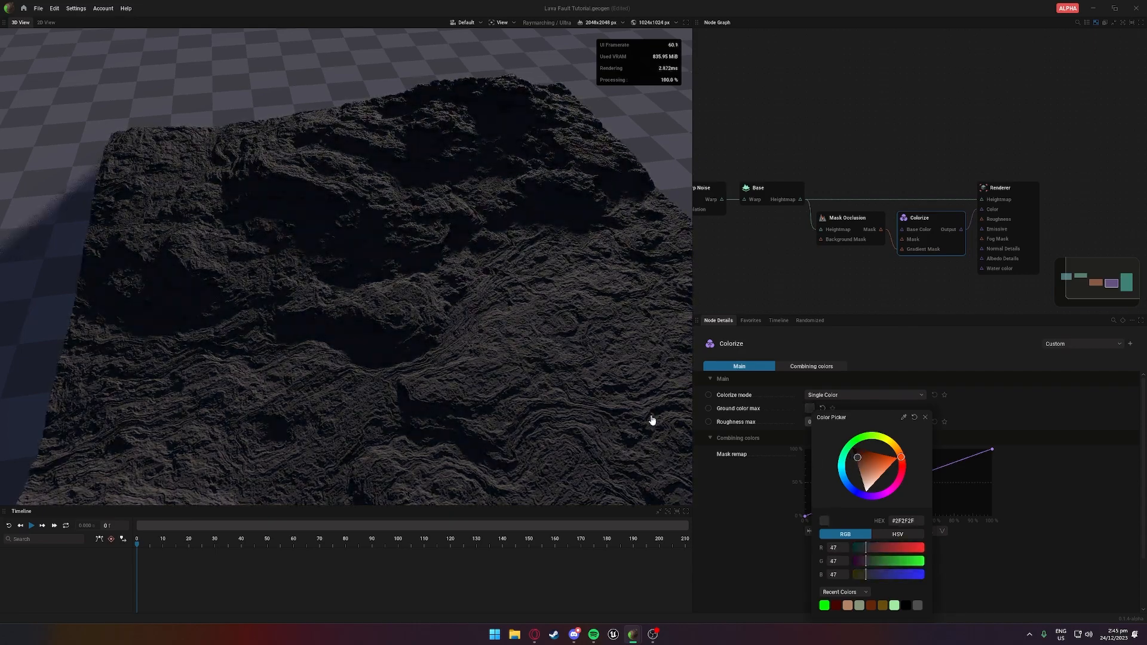
{"action": "left_click_drag", "start_coordinate": [529, 351], "coordinate": [411, 369]}
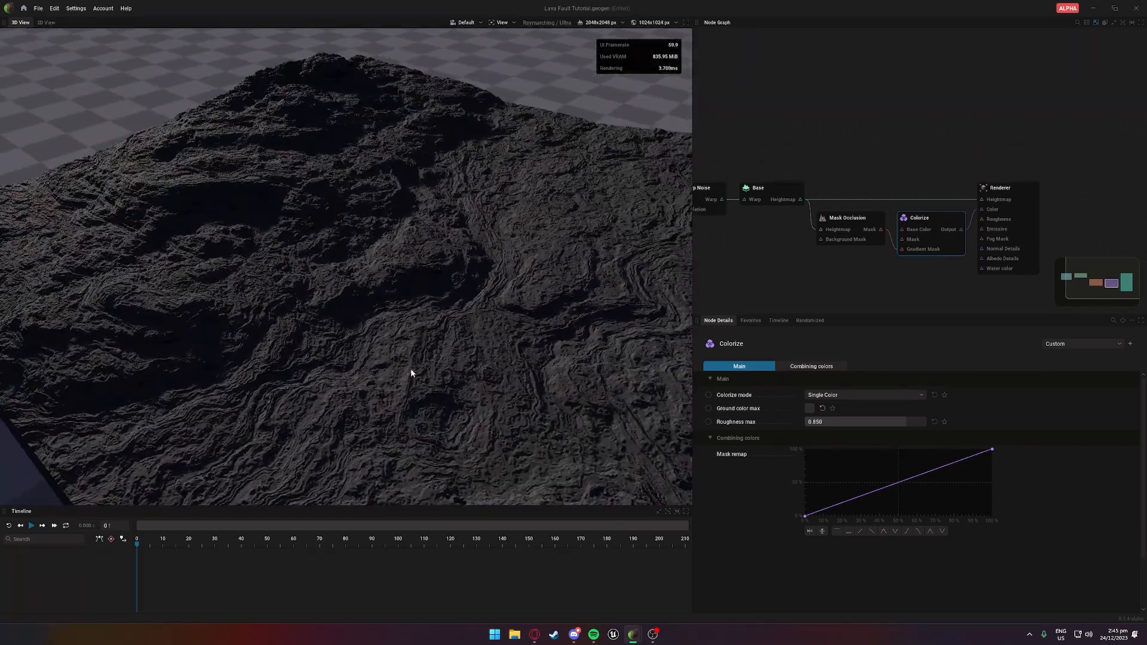
Switch the Colorize node to Color Gradient mode and import the Lava Rock.embercg gradient
{"action": "left_click", "coordinate": [836, 395]}
{"action": "left_click", "coordinate": [832, 430]}
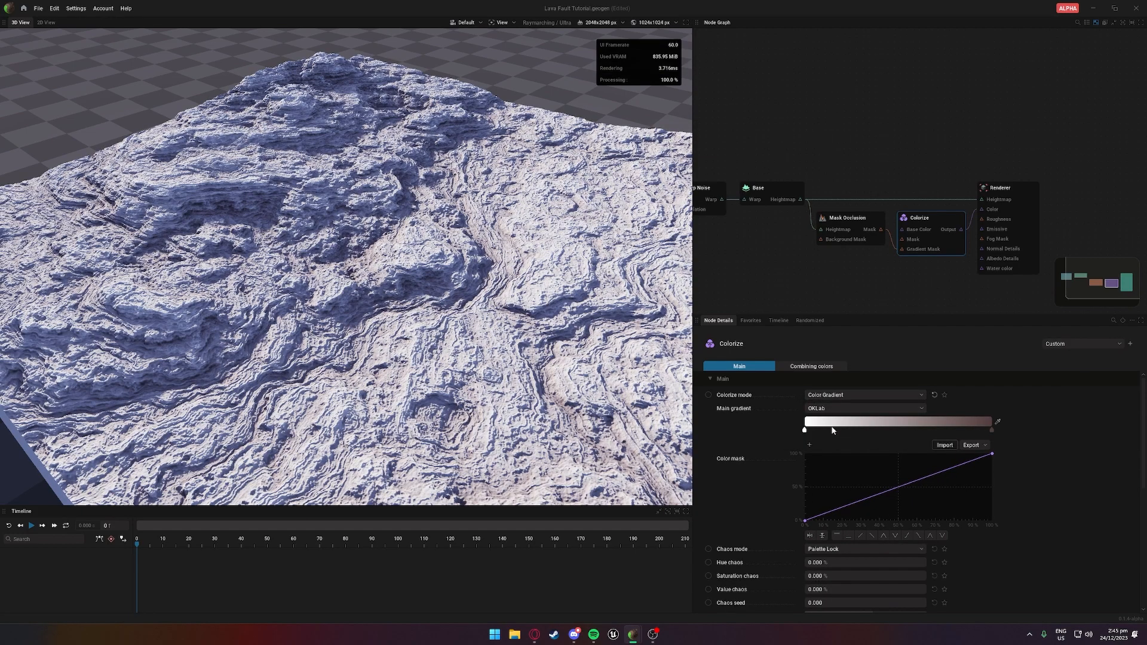
{"action": "left_click", "coordinate": [944, 445]}
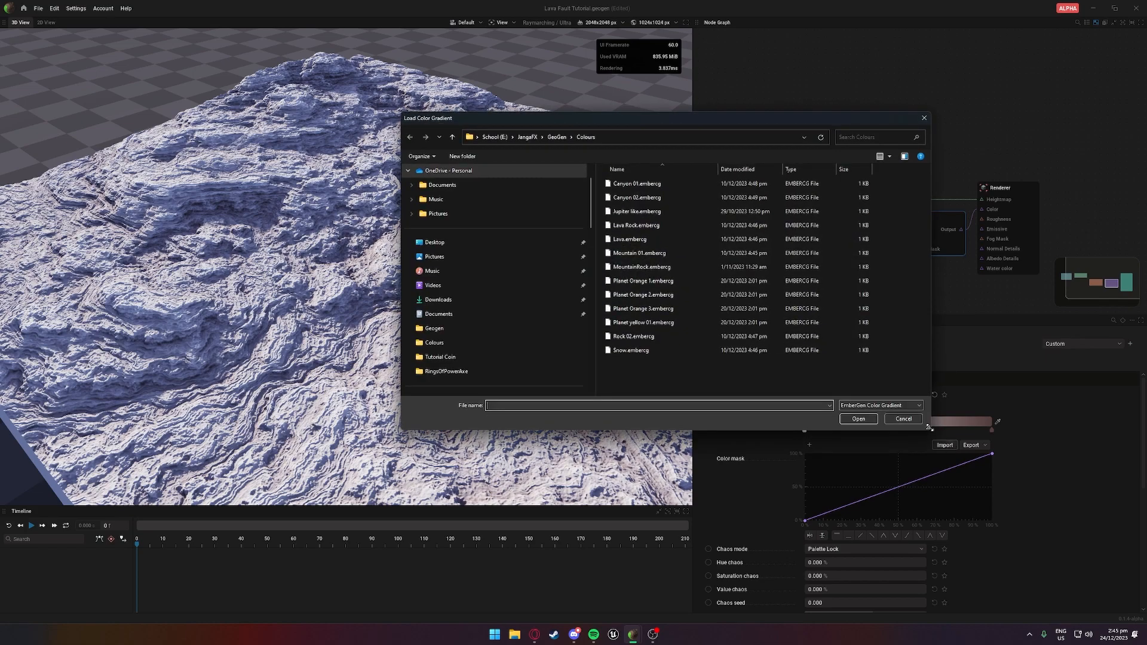
{"action": "left_click", "coordinate": [630, 230]}
{"action": "left_click", "coordinate": [854, 420]}
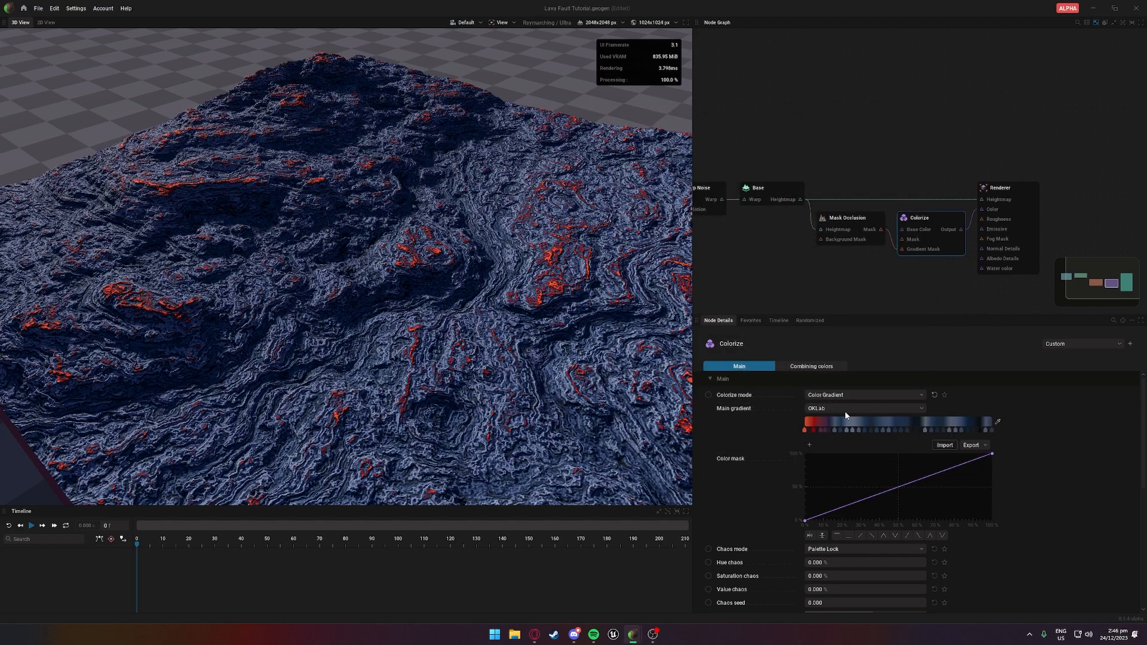
{"action": "scroll", "coordinate": [592, 394], "scroll_direction": "down", "scroll_amount": 2}
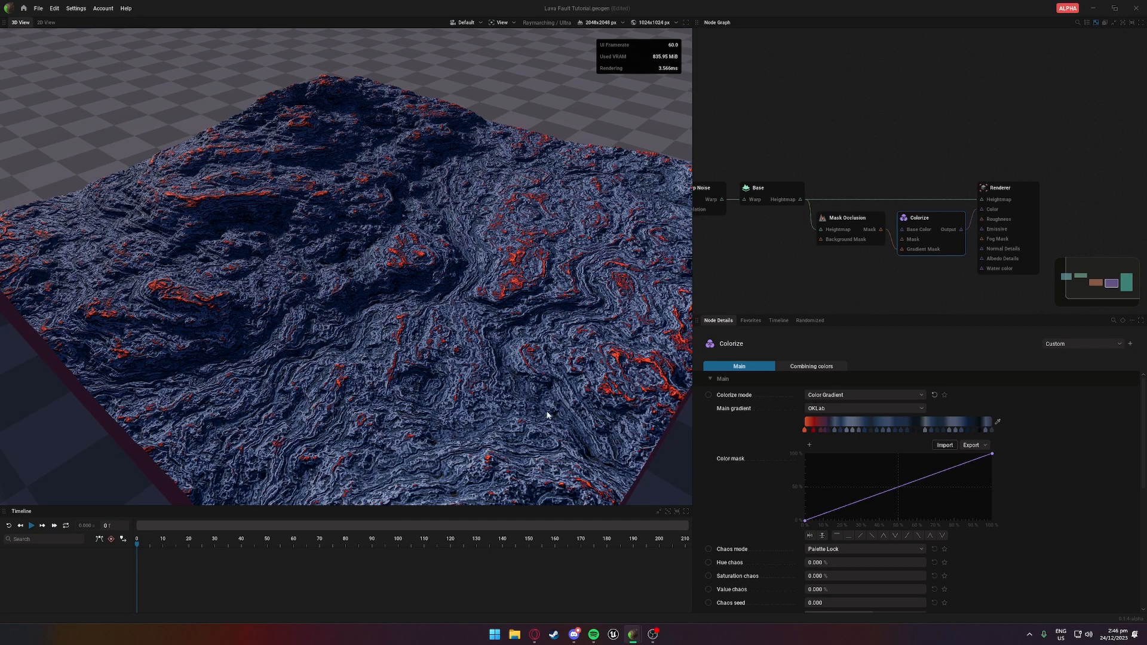
{"action": "mouse_move", "coordinate": [495, 339]}
{"action": "left_mouse_down"}
{"action": "mouse_move", "coordinate": [497, 399]}
{"action": "mouse_move", "coordinate": [482, 369]}
{"action": "mouse_move", "coordinate": [486, 345]}
{"action": "left_mouse_up"}
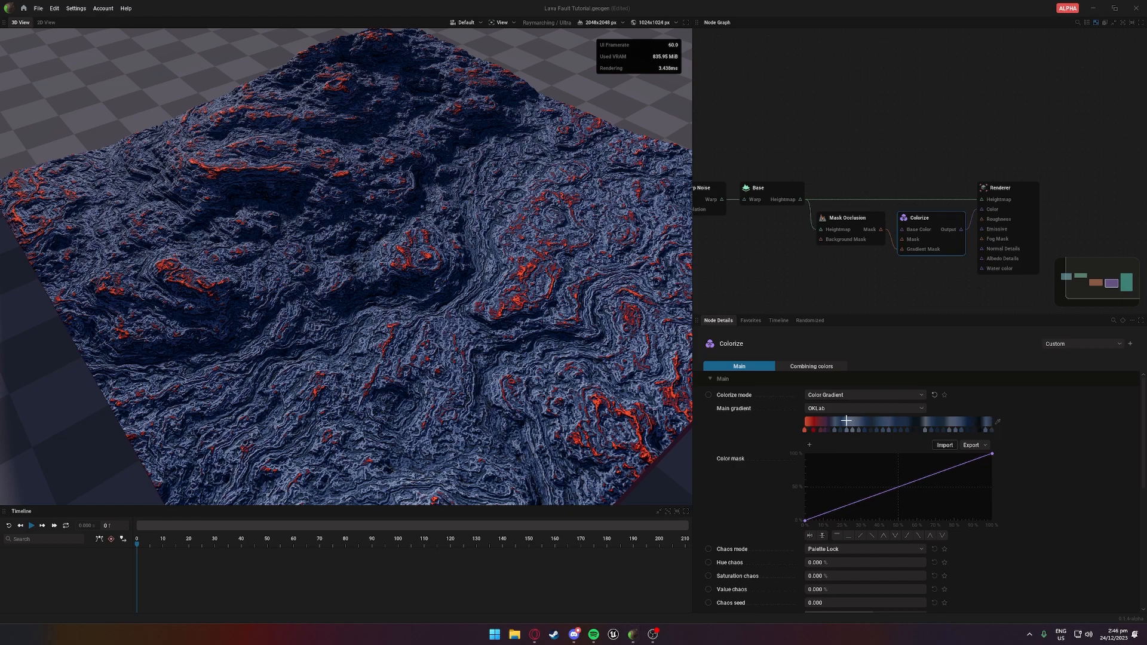
Adjust the color stops near both ends of the Colorize node's gradient and remove the red stop at its start
{"action": "left_click_drag", "start_coordinate": [974, 423], "coordinate": [990, 423]}
{"action": "left_click_drag", "start_coordinate": [811, 430], "coordinate": [818, 431]}
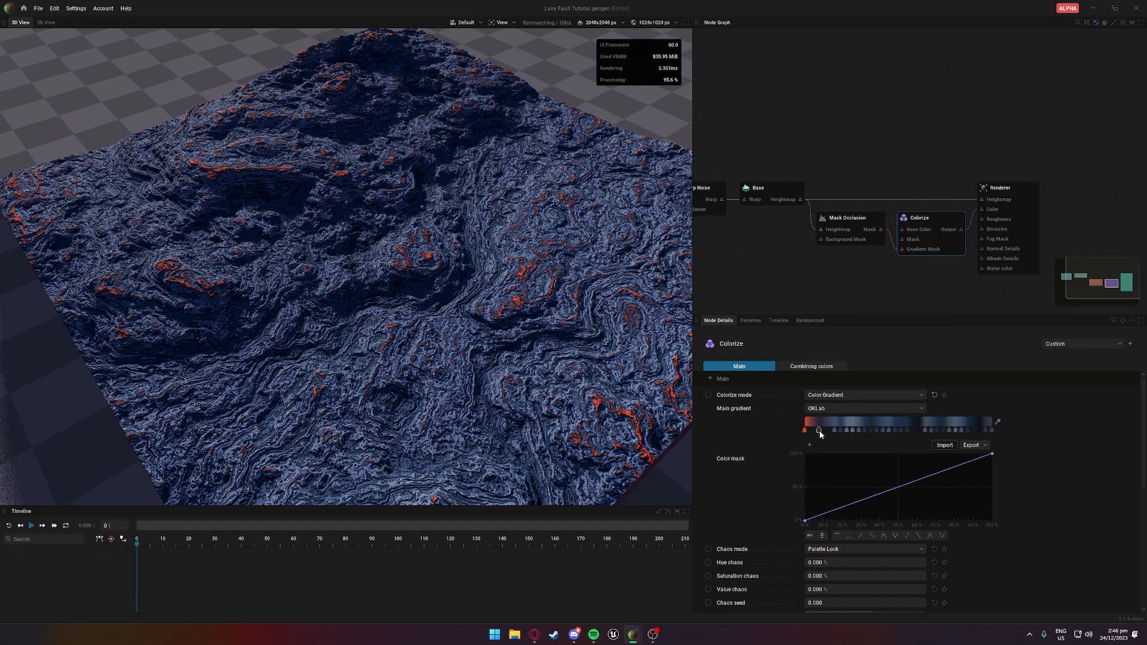
{"action": "left_click_drag", "start_coordinate": [383, 263], "coordinate": [275, 209]}
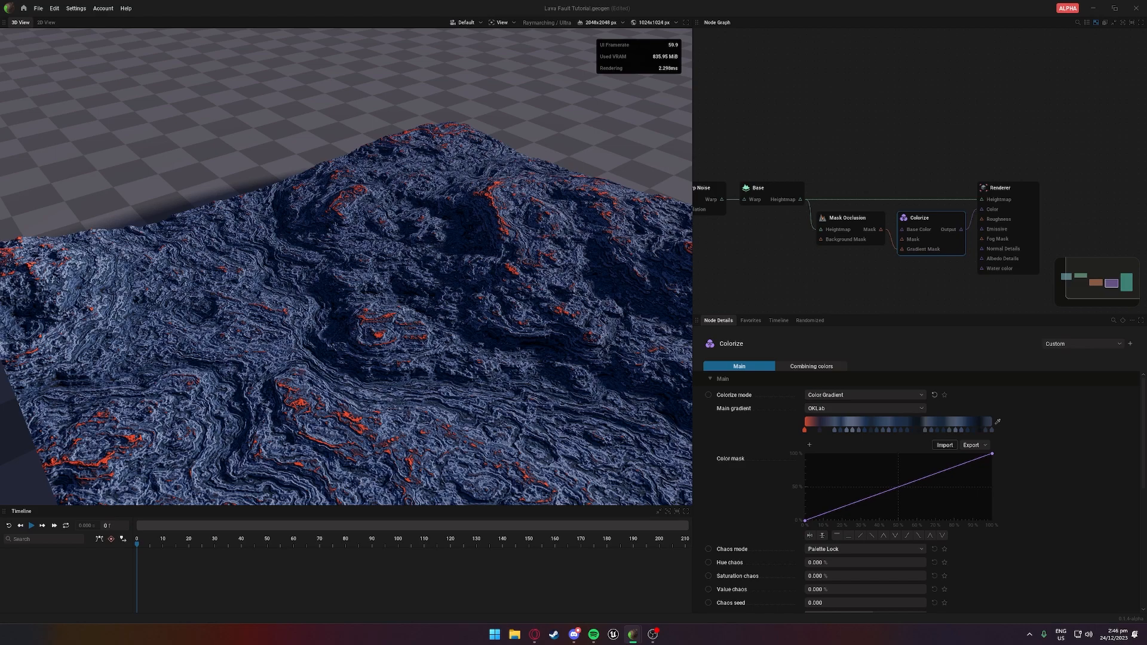
{"action": "left_click_drag", "start_coordinate": [509, 281], "coordinate": [505, 362]}
{"action": "left_click_drag", "start_coordinate": [502, 241], "coordinate": [537, 305]}
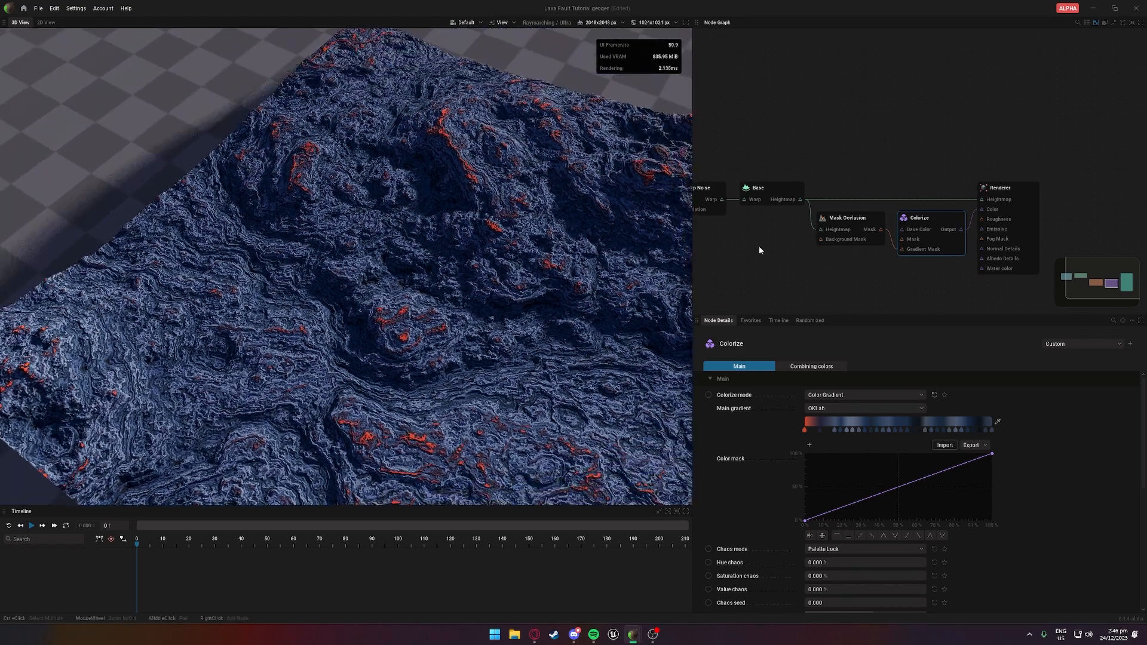
{"action": "right_click", "coordinate": [803, 430]}
{"action": "left_click_drag", "start_coordinate": [514, 371], "coordinate": [487, 335]}
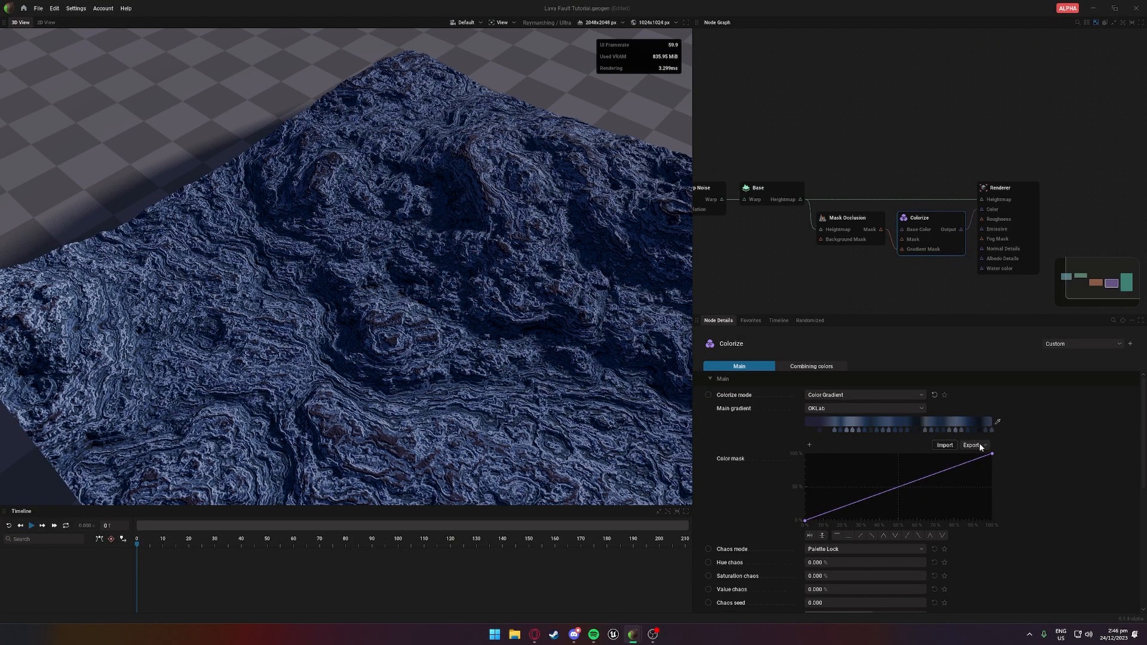
Steepen the Colorize node's color mask curve so it reaches 100% output at just past 50% input
{"action": "mouse_move", "coordinate": [992, 454]}
{"action": "left_mouse_down"}
{"action": "mouse_move", "coordinate": [884, 437]}
{"action": "mouse_move", "coordinate": [1032, 440]}
{"action": "mouse_move", "coordinate": [1034, 511]}
{"action": "mouse_move", "coordinate": [1041, 494]}
{"action": "left_mouse_up"}
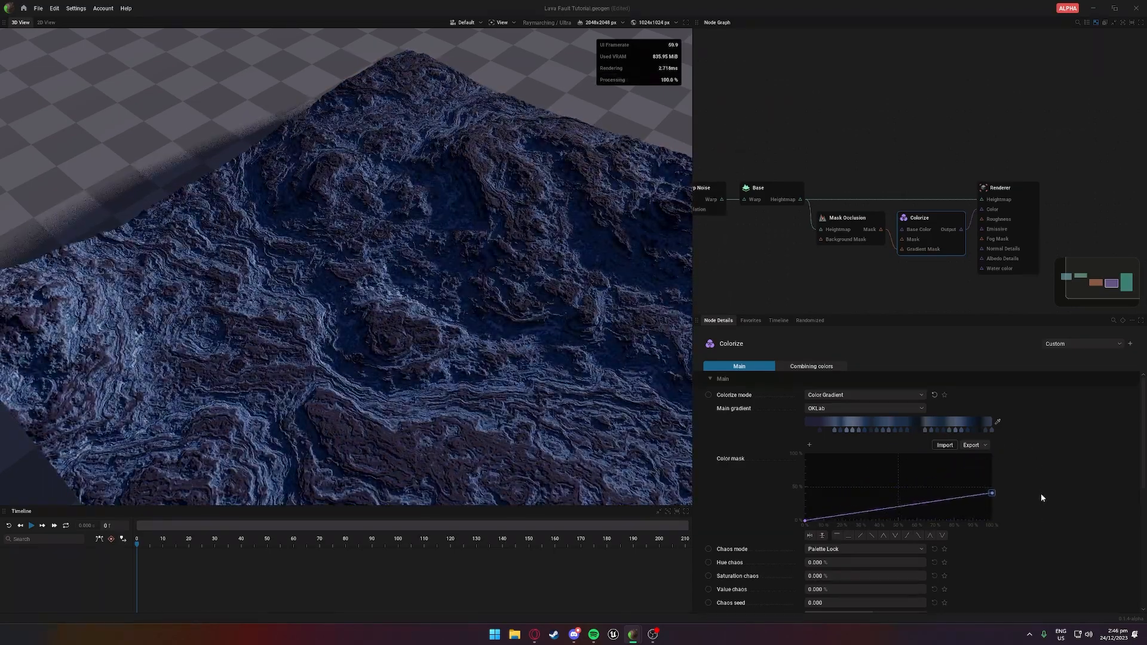
{"action": "mouse_move", "coordinate": [588, 374]}
{"action": "left_mouse_down"}
{"action": "mouse_move", "coordinate": [537, 413]}
{"action": "mouse_move", "coordinate": [553, 387]}
{"action": "mouse_move", "coordinate": [590, 392]}
{"action": "left_mouse_up"}
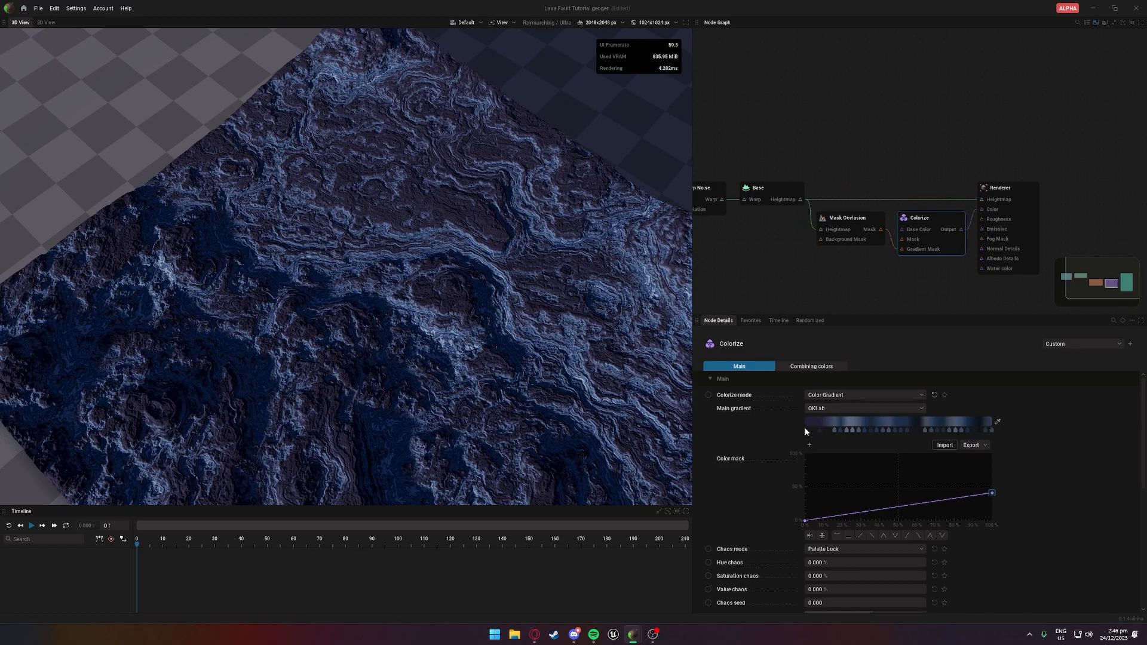
{"action": "left_click_drag", "start_coordinate": [991, 491], "coordinate": [884, 392]}
{"action": "mouse_move", "coordinate": [883, 453]}
{"action": "left_mouse_down"}
{"action": "mouse_move", "coordinate": [879, 464]}
{"action": "mouse_move", "coordinate": [903, 448]}
{"action": "left_mouse_up"}
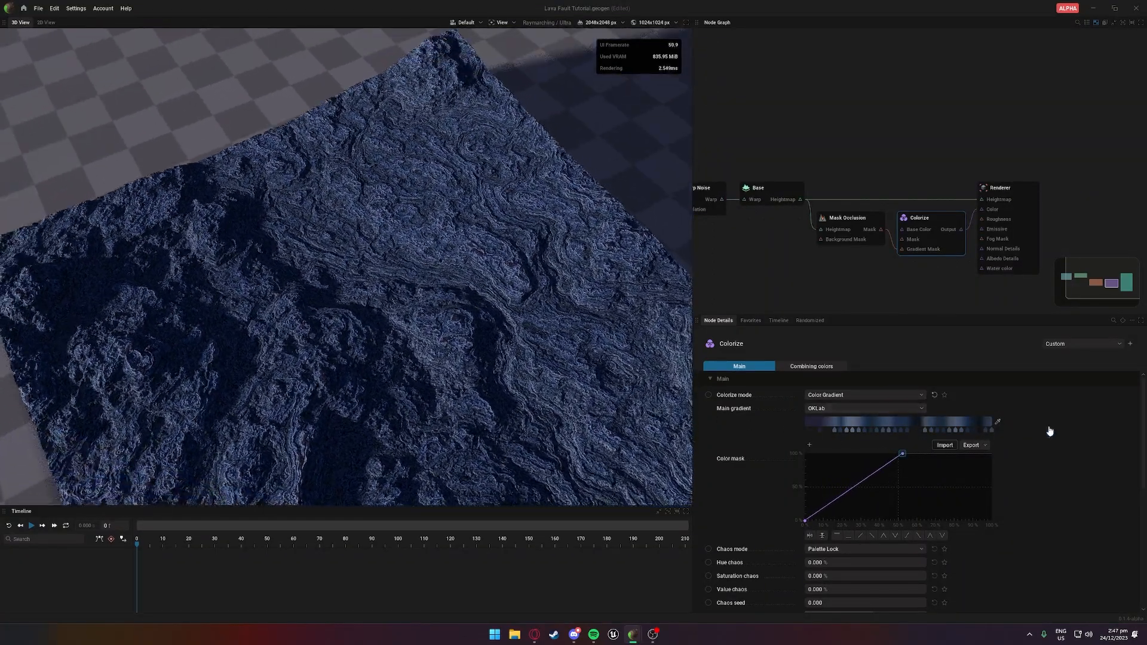
Set the Colorize node's chaos mode to Terrain Lock
{"action": "scroll", "coordinate": [934, 577], "scroll_direction": "down", "scroll_amount": 1}
{"action": "left_click", "coordinate": [836, 514]}
{"action": "left_click", "coordinate": [830, 539]}
{"action": "scroll", "coordinate": [517, 387], "scroll_direction": "up", "scroll_amount": 5}
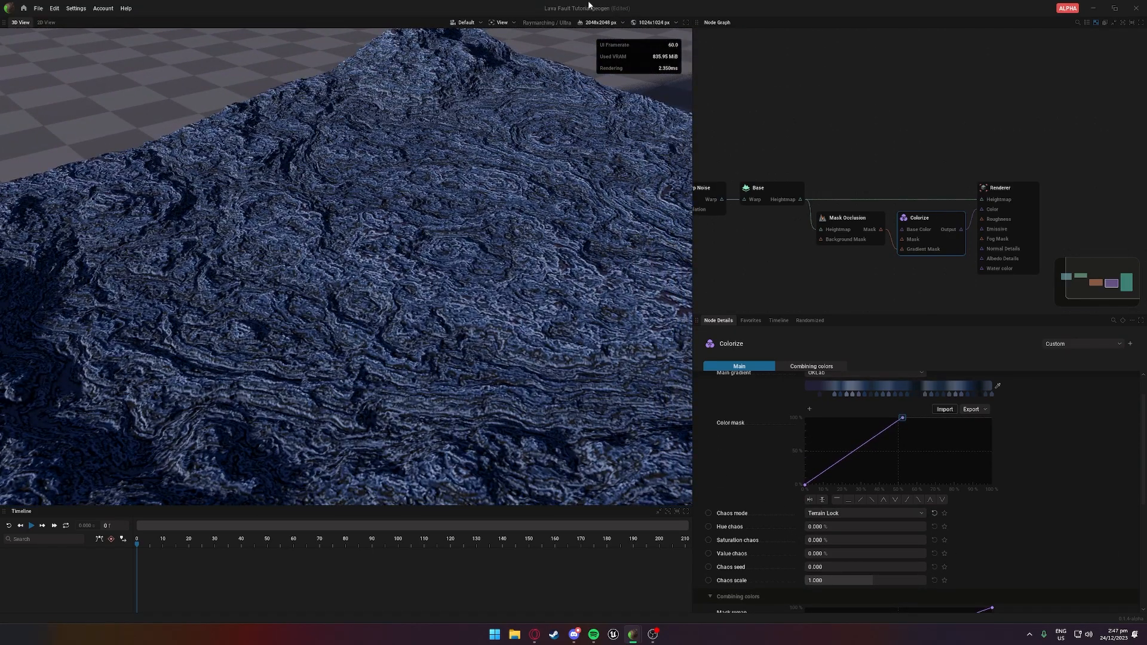
Raise the terrain resolution to 4096x4096 px and inspect the rock surface up close
{"action": "left_click", "coordinate": [600, 22]}
{"action": "left_click", "coordinate": [604, 56]}
{"action": "left_click_drag", "start_coordinate": [428, 390], "coordinate": [412, 364]}
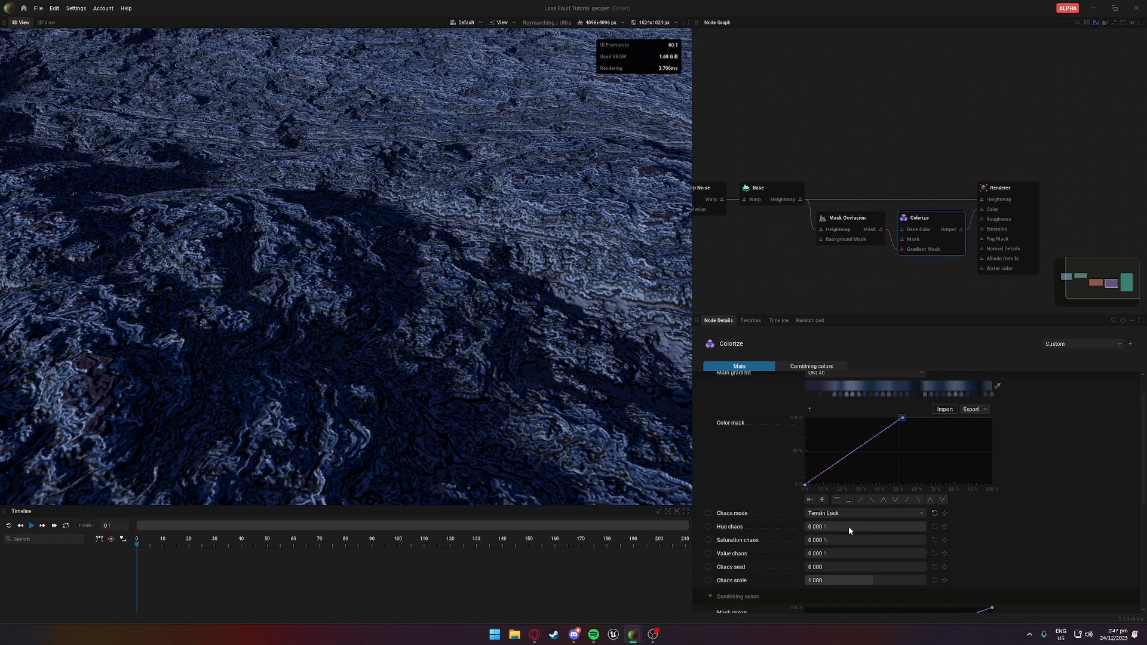
Set the Colorize node's hue chaos to 13.667%, saturation chaos to 12.667%, value chaos to 18.667%, chaos seed to 0.080 and chaos scale to 2.812
{"action": "mouse_move", "coordinate": [826, 526]}
{"action": "left_mouse_down"}
{"action": "mouse_move", "coordinate": [860, 526]}
{"action": "mouse_move", "coordinate": [818, 526]}
{"action": "mouse_move", "coordinate": [854, 541]}
{"action": "mouse_move", "coordinate": [820, 554]}
{"action": "mouse_move", "coordinate": [842, 554]}
{"action": "mouse_move", "coordinate": [803, 539]}
{"action": "mouse_move", "coordinate": [819, 528]}
{"action": "left_mouse_up"}
{"action": "middle_click_drag", "start_coordinate": [650, 349], "coordinate": [665, 273]}
{"action": "scroll", "coordinate": [664, 276], "scroll_direction": "down", "scroll_amount": 5}
{"action": "middle_click_drag", "start_coordinate": [555, 272], "coordinate": [546, 248]}
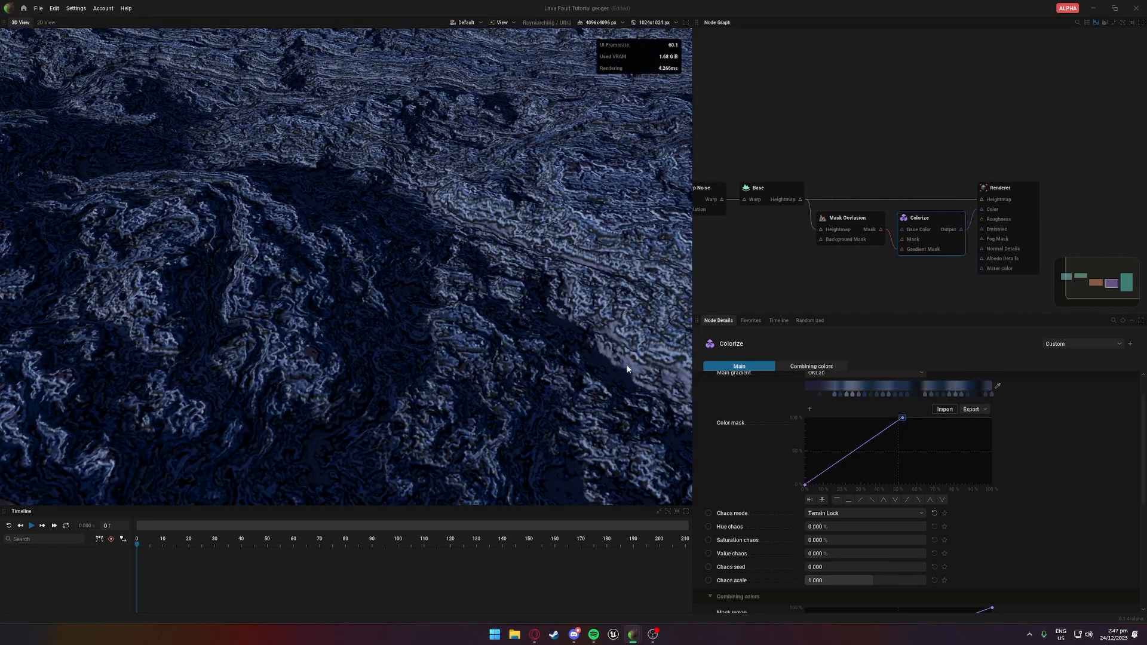
{"action": "left_click_drag", "start_coordinate": [825, 527], "coordinate": [857, 580]}
{"action": "scroll", "coordinate": [567, 432], "scroll_direction": "down", "scroll_amount": 3}
{"action": "left_click_drag", "start_coordinate": [567, 430], "coordinate": [575, 365]}
{"action": "scroll", "coordinate": [803, 471], "scroll_direction": "down", "scroll_amount": 3}
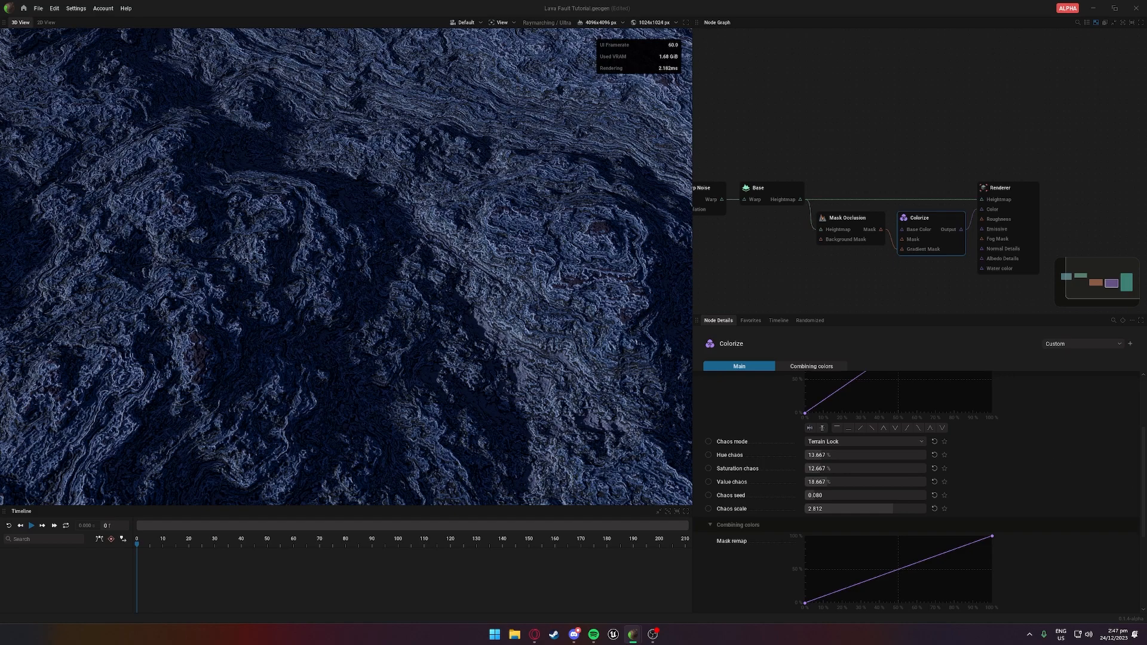
Set the Mask Occlusion node's fine size to 0.467 and filter width to 3.280 mips, and steepen its remap curve to reach 100% at about 30% input
{"action": "left_click", "coordinate": [847, 218]}
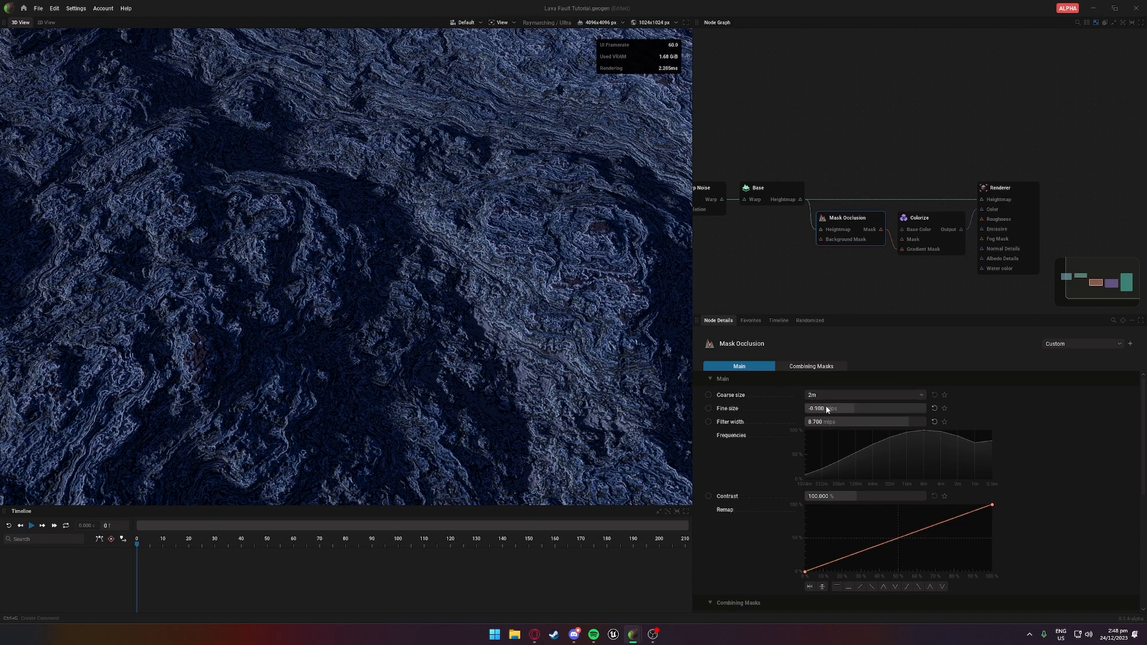
{"action": "mouse_move", "coordinate": [834, 410]}
{"action": "left_mouse_down"}
{"action": "mouse_move", "coordinate": [855, 410]}
{"action": "mouse_move", "coordinate": [801, 410]}
{"action": "mouse_move", "coordinate": [891, 409]}
{"action": "mouse_move", "coordinate": [836, 410]}
{"action": "left_mouse_up"}
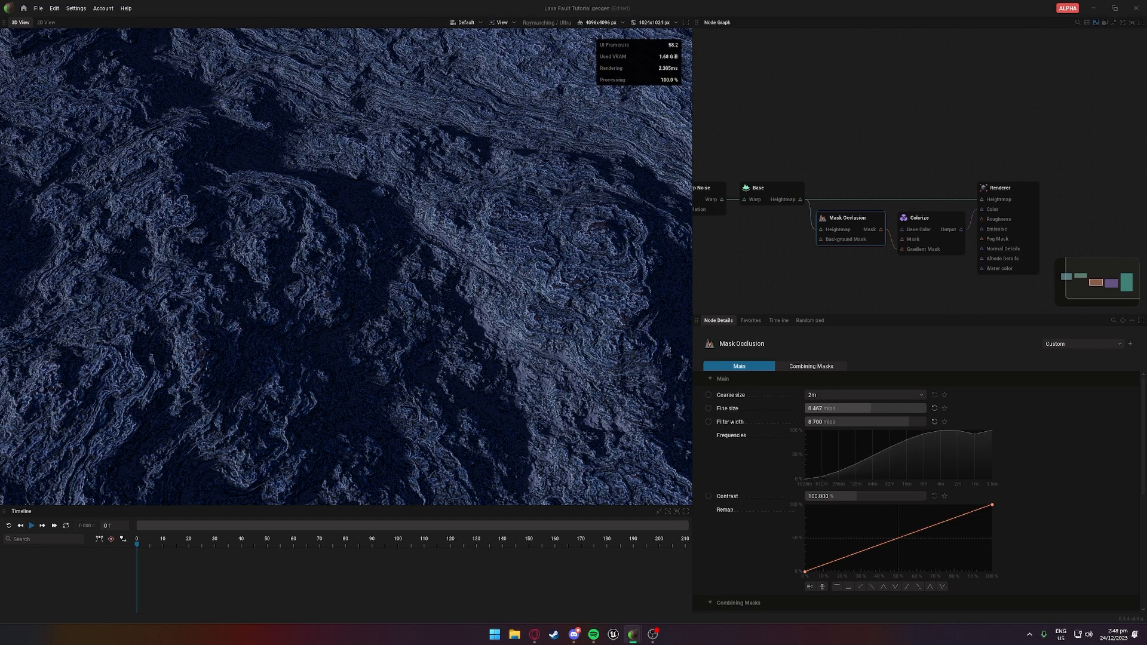
{"action": "left_click", "coordinate": [850, 422]}
{"action": "mouse_move", "coordinate": [858, 421]}
{"action": "left_mouse_down"}
{"action": "mouse_move", "coordinate": [821, 421]}
{"action": "mouse_move", "coordinate": [902, 421]}
{"action": "mouse_move", "coordinate": [841, 421]}
{"action": "left_mouse_up"}
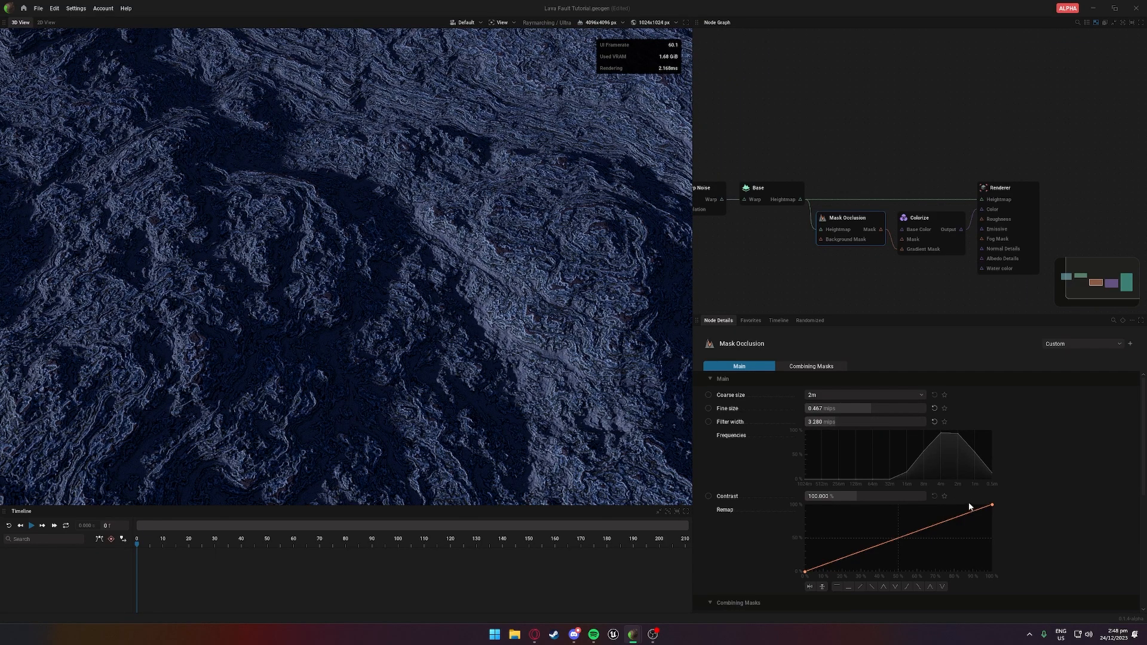
{"action": "left_click_drag", "start_coordinate": [991, 507], "coordinate": [860, 461]}
{"action": "left_click_drag", "start_coordinate": [621, 344], "coordinate": [583, 340]}
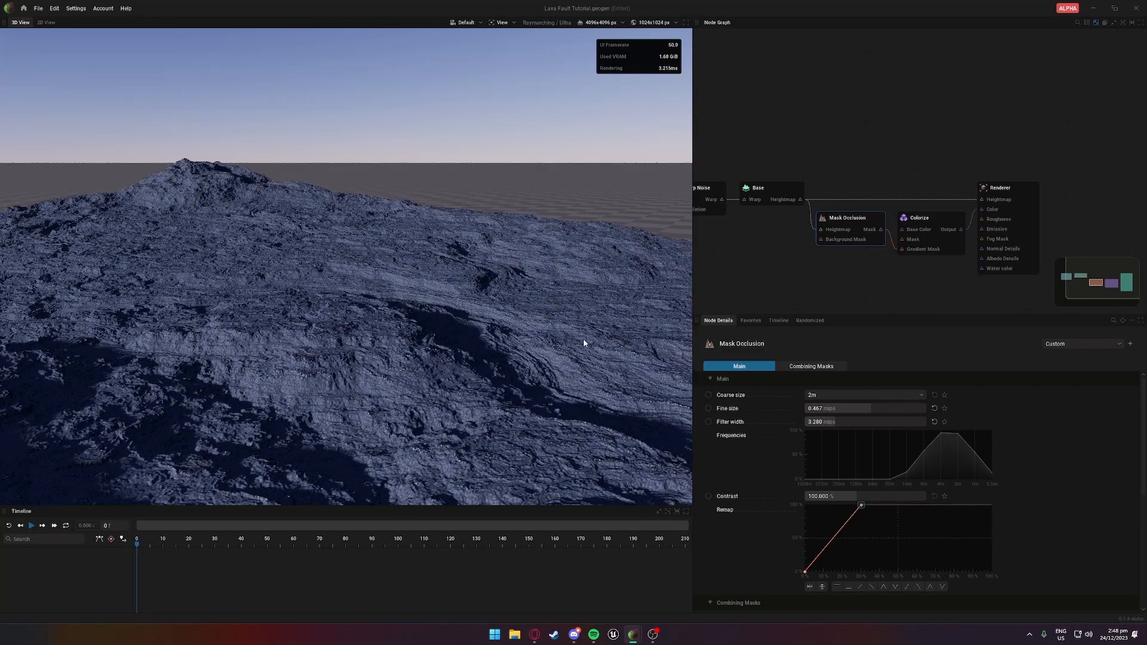
{"action": "left_click_drag", "start_coordinate": [475, 344], "coordinate": [567, 304]}
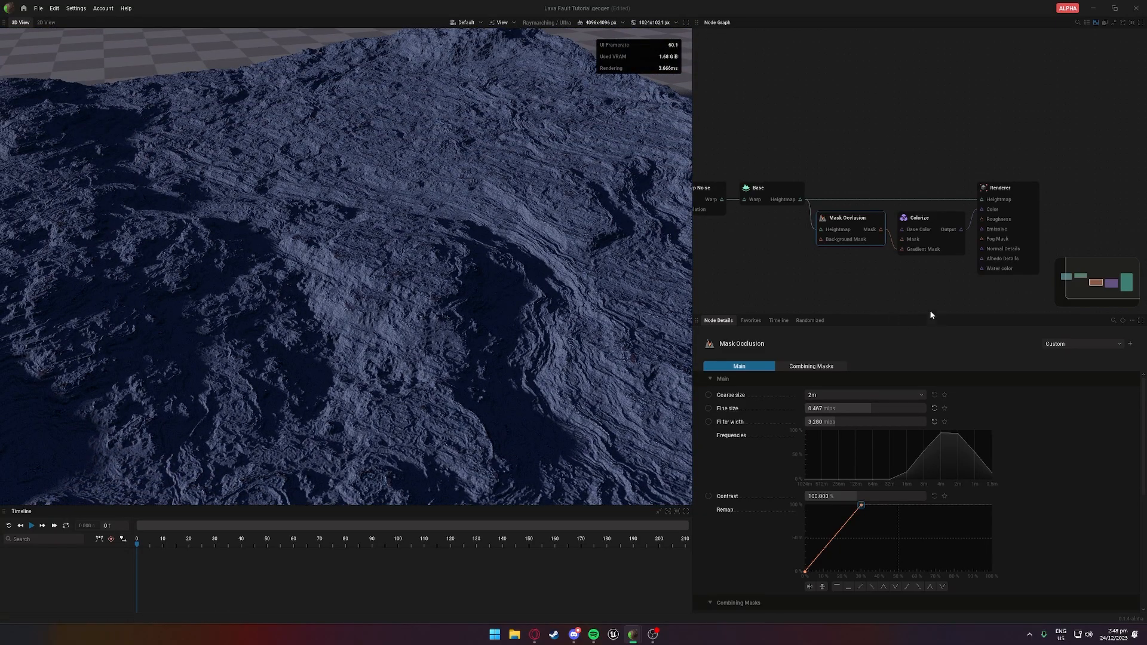
Make room before the Renderer and insert a Color Adjust node between the Colorize output and the Renderer's Color input
{"action": "middle_click_drag", "start_coordinate": [974, 239], "coordinate": [808, 231]}
{"action": "left_click_drag", "start_coordinate": [842, 205], "coordinate": [1019, 196]}
{"action": "left_click_drag", "start_coordinate": [796, 247], "coordinate": [994, 218]}
{"action": "mouse_move", "coordinate": [887, 333]}
{"action": "left_click", "coordinate": [949, 347]}
{"action": "left_click_drag", "start_coordinate": [873, 255], "coordinate": [883, 235]}
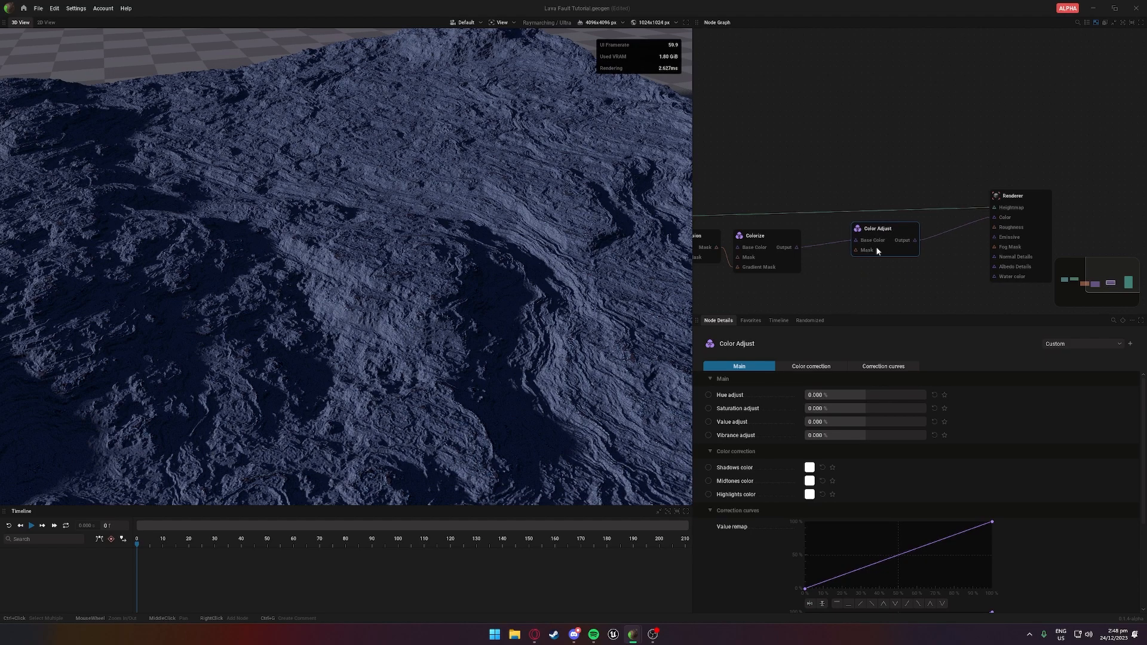
Test and reset the Color Adjust node's hue, and set its saturation to -9.333% and value to -44%
{"action": "left_click_drag", "start_coordinate": [823, 395], "coordinate": [927, 393]}
{"action": "left_click", "coordinate": [934, 394]}
{"action": "mouse_move", "coordinate": [834, 406]}
{"action": "left_mouse_down"}
{"action": "mouse_move", "coordinate": [860, 408]}
{"action": "mouse_move", "coordinate": [837, 422]}
{"action": "left_mouse_up"}
{"action": "left_click_drag", "start_coordinate": [508, 353], "coordinate": [484, 307]}
{"action": "left_click_drag", "start_coordinate": [482, 387], "coordinate": [461, 346]}
{"action": "scroll", "coordinate": [449, 347], "scroll_direction": "up", "scroll_amount": 3}
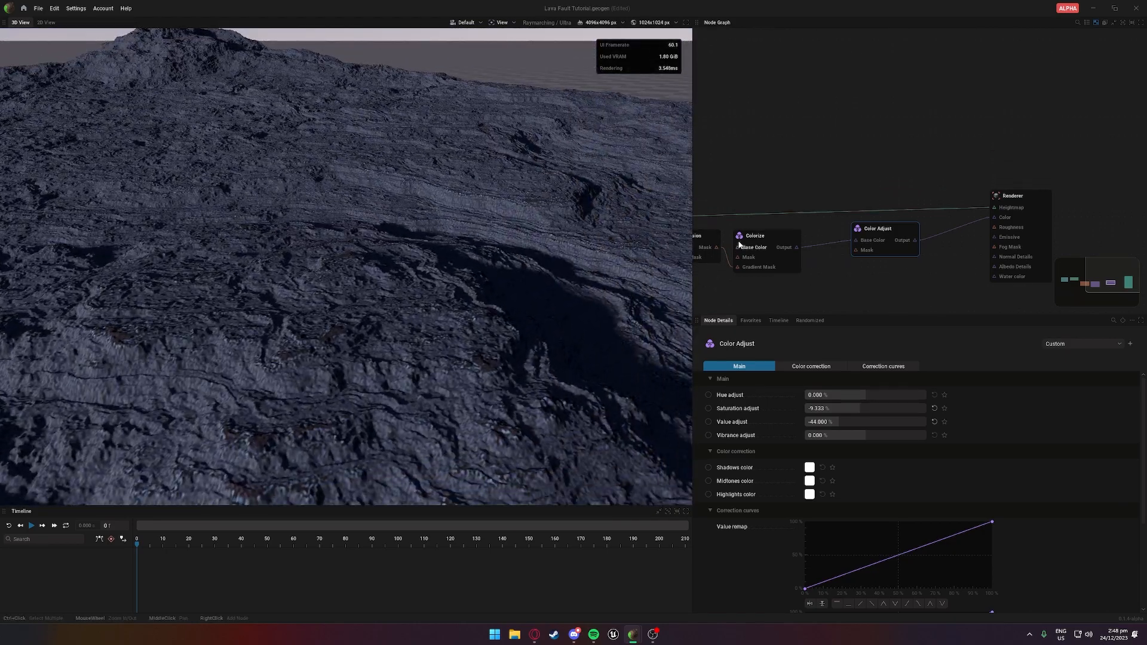
Set the Mask Occlusion node's fine size to about 2.8 mips, filter width to about 6.1 mips, and its remap curve to reach 100% at about 58% input
{"action": "left_click", "coordinate": [706, 238]}
{"action": "mouse_move", "coordinate": [829, 421]}
{"action": "left_mouse_down"}
{"action": "mouse_move", "coordinate": [903, 422]}
{"action": "mouse_move", "coordinate": [801, 408]}
{"action": "mouse_move", "coordinate": [876, 408]}
{"action": "mouse_move", "coordinate": [817, 420]}
{"action": "left_mouse_up"}
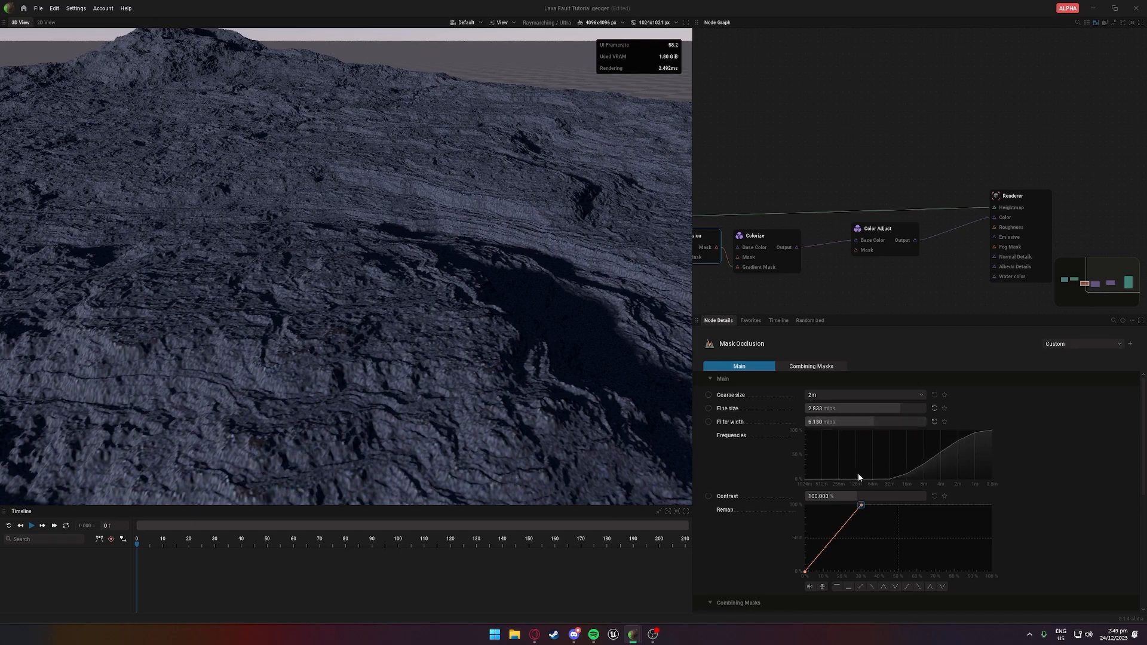
{"action": "left_click_drag", "start_coordinate": [860, 507], "coordinate": [913, 506]}
{"action": "left_click_drag", "start_coordinate": [583, 363], "coordinate": [495, 342]}
{"action": "scroll", "coordinate": [487, 342], "scroll_direction": "up", "scroll_amount": 5}
{"action": "scroll", "coordinate": [489, 343], "scroll_direction": "down", "scroll_amount": 3}
Lower the end point of the Color Adjust node's value remap curve to about 65% output
{"action": "left_click", "coordinate": [890, 242]}
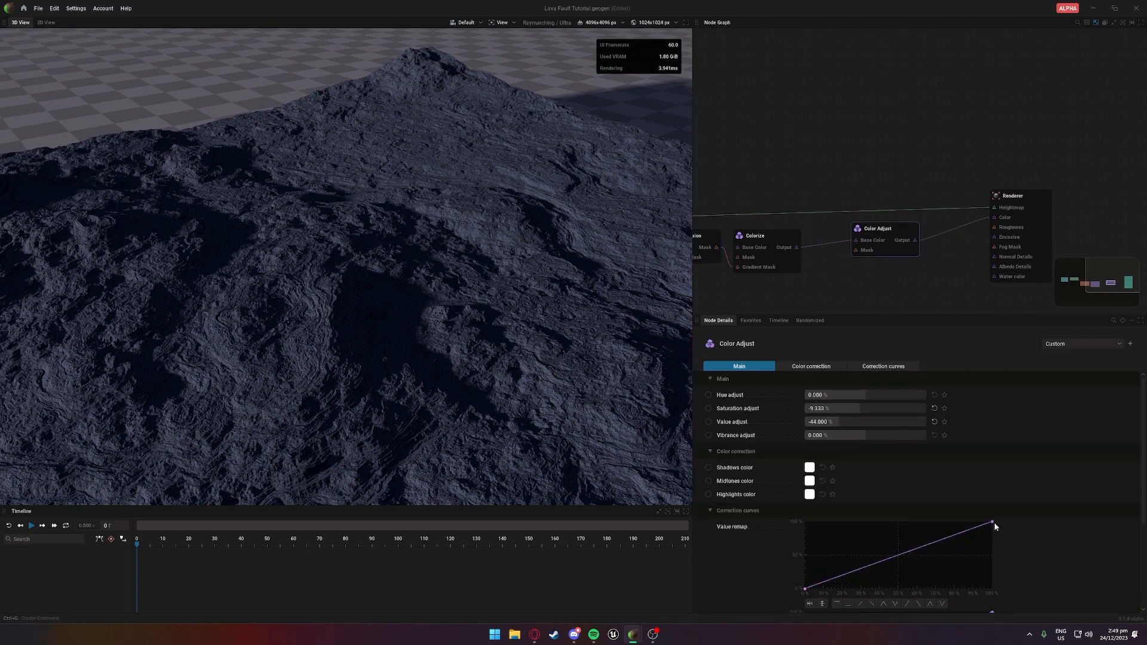
{"action": "left_click_drag", "start_coordinate": [991, 522], "coordinate": [1016, 575]}
{"action": "left_click_drag", "start_coordinate": [1052, 527], "coordinate": [1056, 496]}
{"action": "left_click_drag", "start_coordinate": [648, 386], "coordinate": [500, 356]}
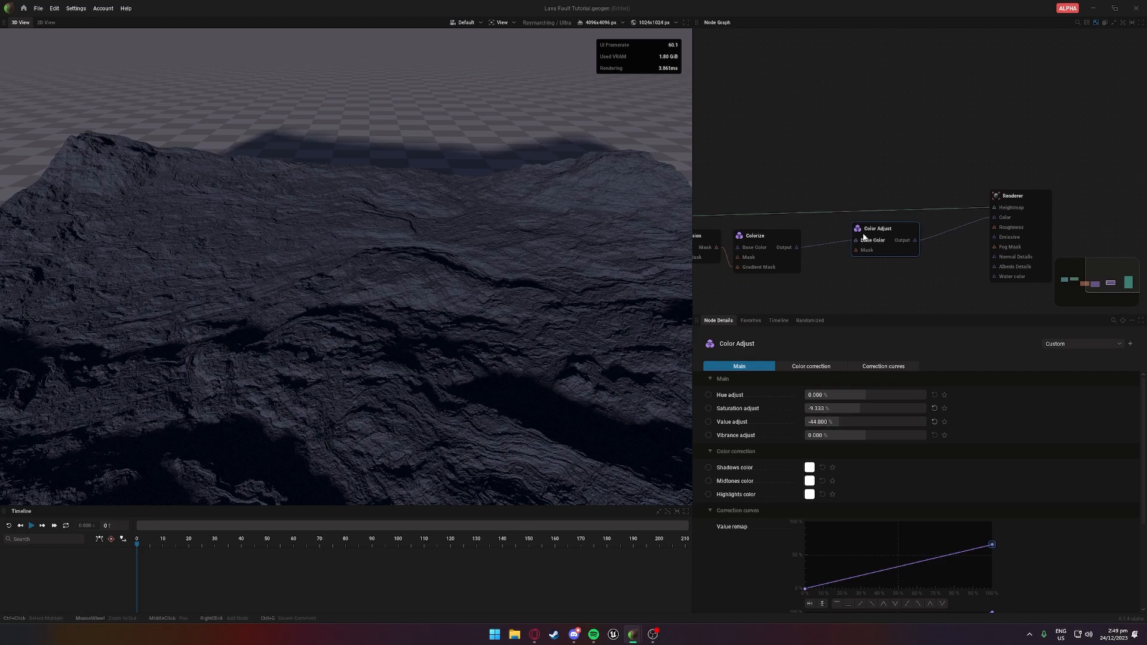
Try Single Color mode on the Colorize node and switch it back to Color Gradient
{"action": "left_click", "coordinate": [761, 235]}
{"action": "left_click", "coordinate": [836, 394]}
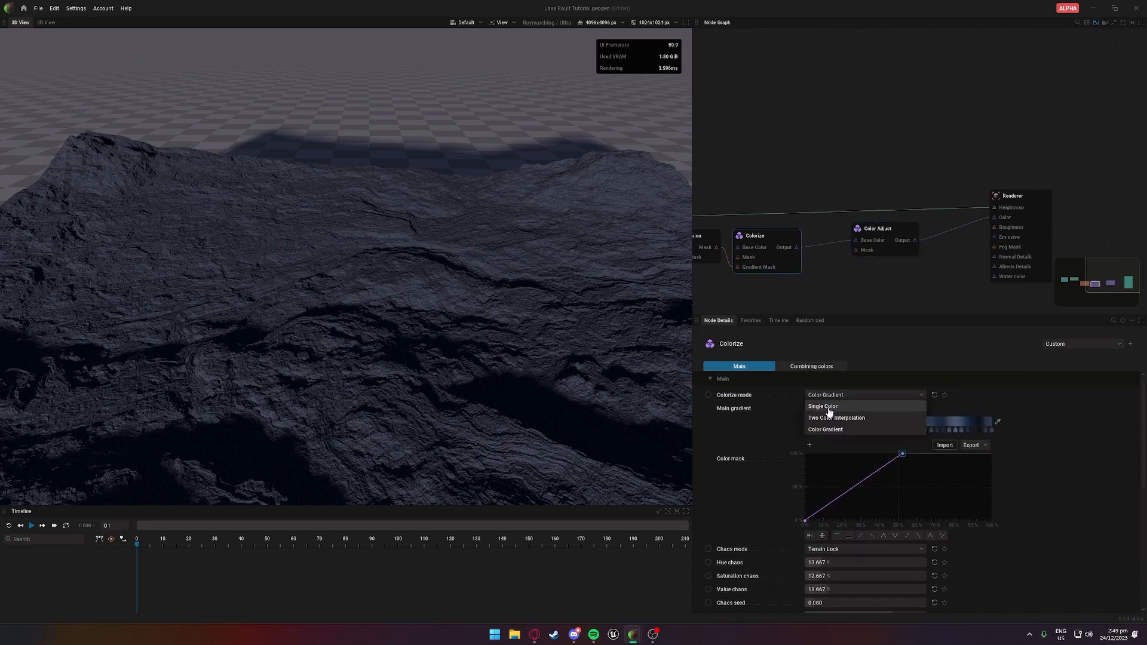
{"action": "left_click", "coordinate": [826, 407]}
{"action": "left_click_drag", "start_coordinate": [555, 347], "coordinate": [412, 382]}
{"action": "left_click", "coordinate": [877, 228]}
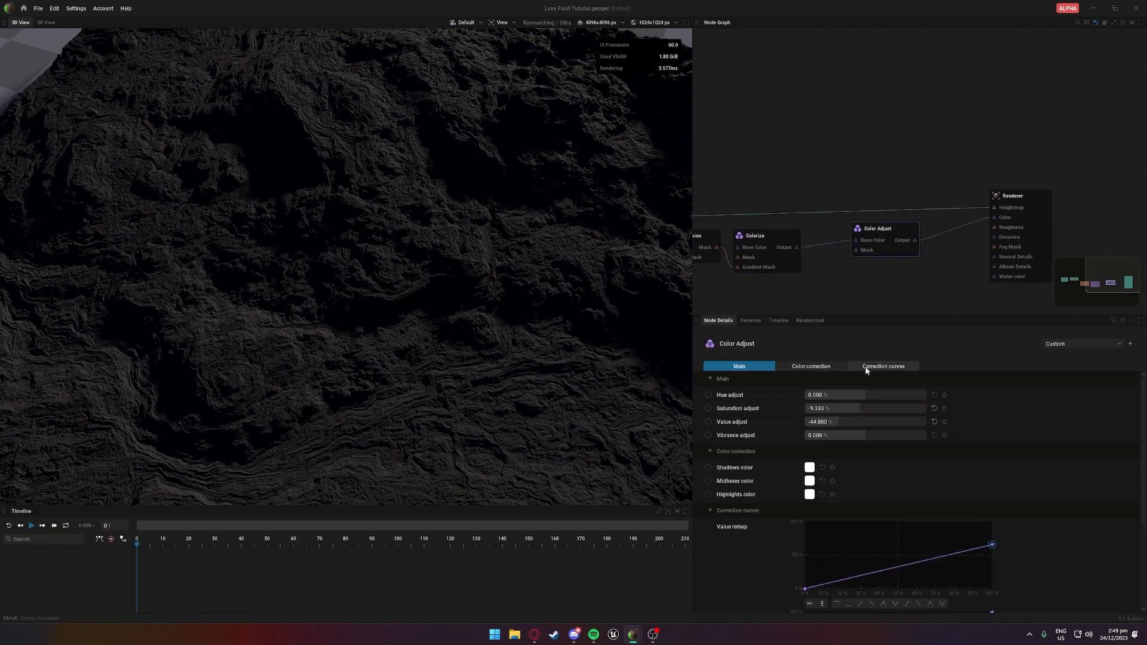
{"action": "left_click", "coordinate": [764, 239]}
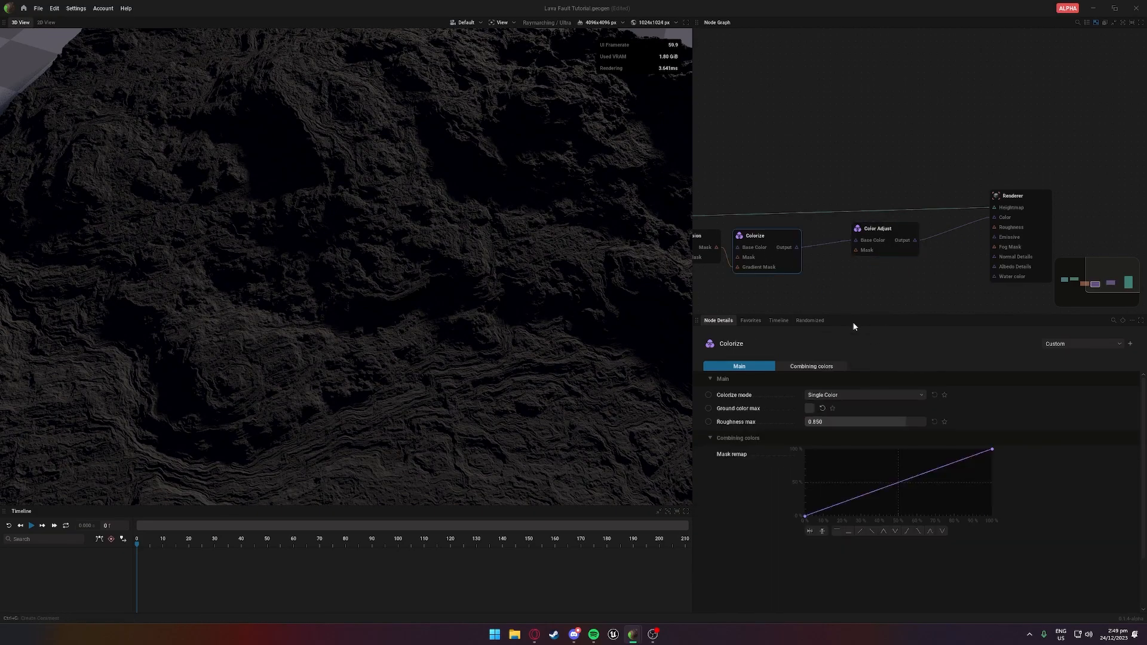
{"action": "left_click", "coordinate": [828, 395]}
{"action": "left_click", "coordinate": [827, 429]}
{"action": "left_click_drag", "start_coordinate": [560, 378], "coordinate": [535, 343]}
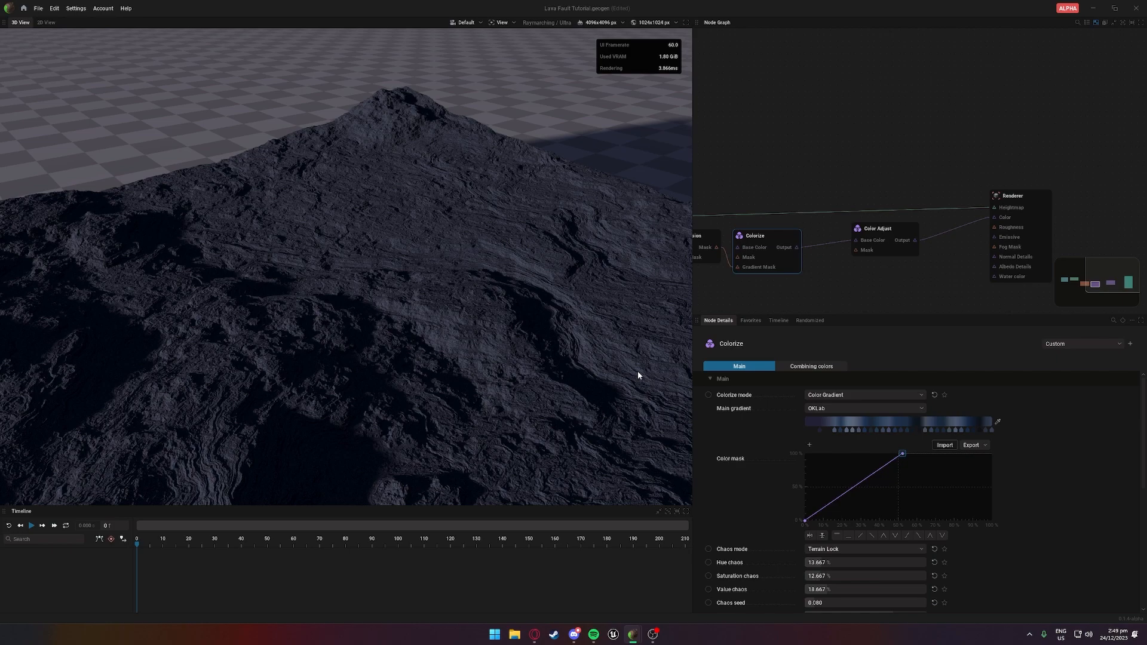
Try a Color Adjust hue of -53.333%, saturation of -100% and value of -86%, and undo these changes
{"action": "left_click", "coordinate": [878, 230]}
{"action": "left_click_drag", "start_coordinate": [854, 393], "coordinate": [821, 393]}
{"action": "left_click_drag", "start_coordinate": [833, 395], "coordinate": [813, 421]}
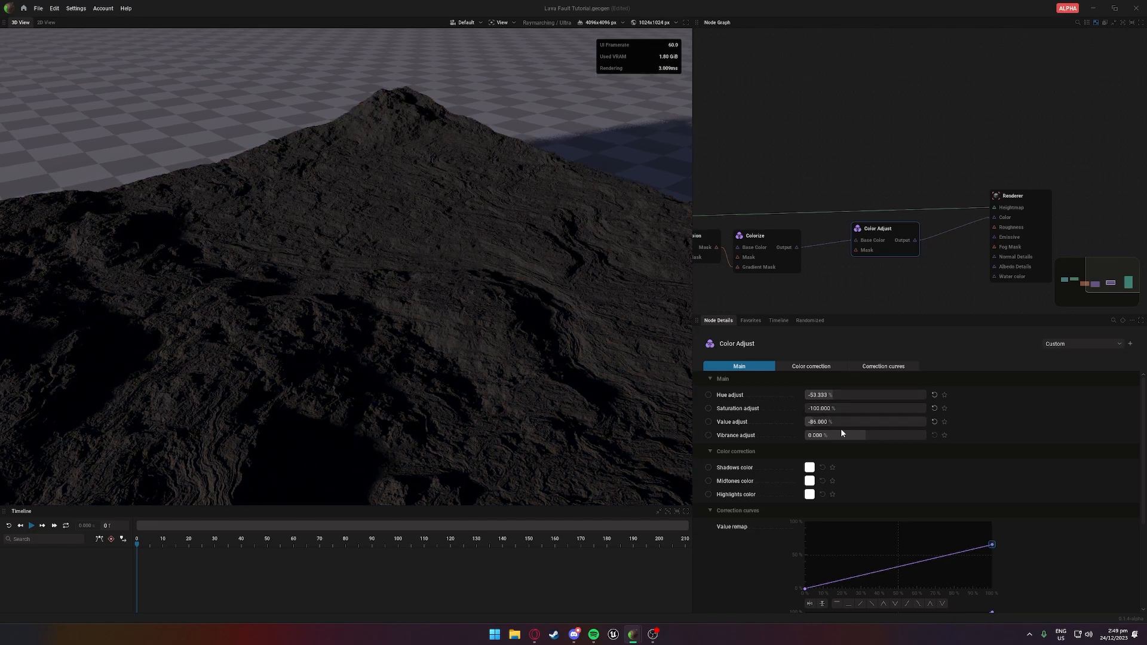
{"action": "left_click_drag", "start_coordinate": [537, 384], "coordinate": [618, 399]}
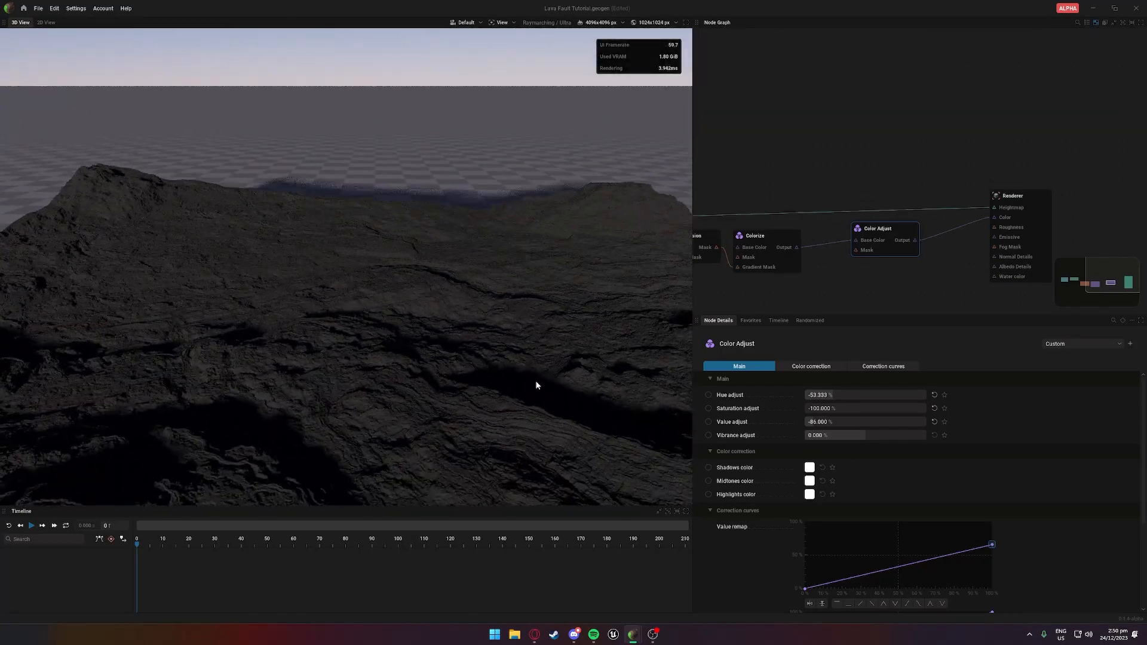
{"action": "left_click", "coordinate": [934, 396]}
{"action": "key", "text": "ctrl+z"}
{"action": "key", "text": "ctrl+z"}
{"action": "key", "text": "ctrl+z"}
{"action": "key", "text": "ctrl+z"}
Darken the terrain by setting the Color Adjust node's value adjust to -70.667%
{"action": "left_click_drag", "start_coordinate": [596, 371], "coordinate": [573, 384]}
{"action": "left_click_drag", "start_coordinate": [833, 421], "coordinate": [818, 422]}
{"action": "left_click_drag", "start_coordinate": [576, 373], "coordinate": [675, 316]}
Add a second Colorize node connected to the Renderer's Emissive input
{"action": "middle_click_drag", "start_coordinate": [836, 298], "coordinate": [931, 244]}
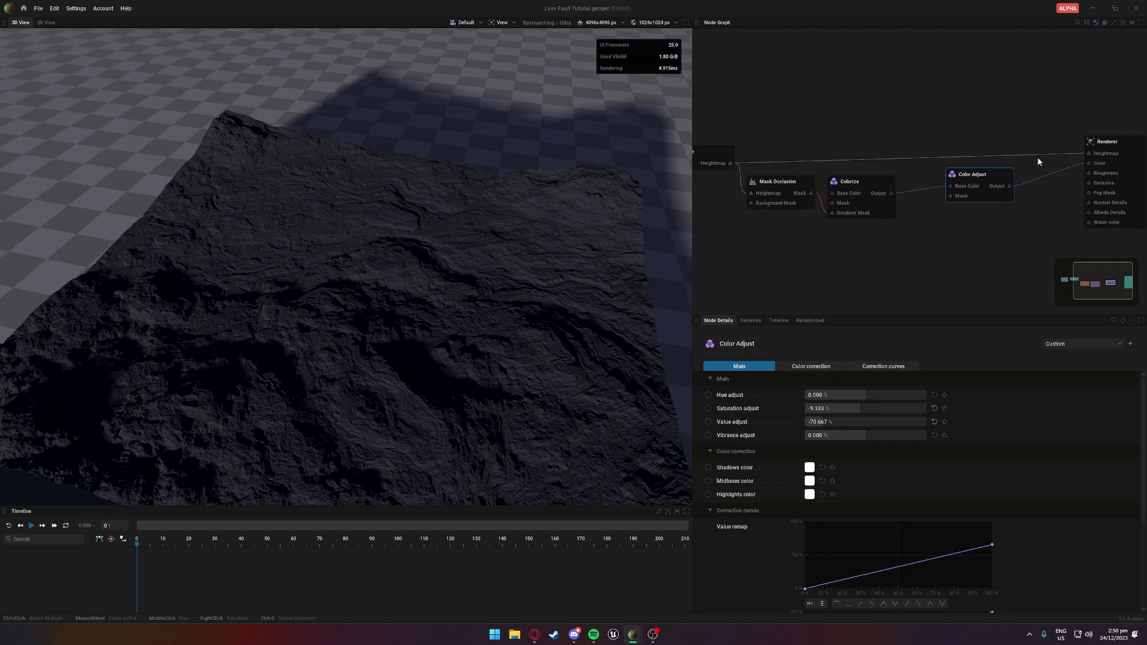
{"action": "left_click_drag", "start_coordinate": [1088, 187], "coordinate": [935, 269]}
{"action": "mouse_move", "coordinate": [967, 299]}
{"action": "left_click", "coordinate": [1015, 300]}
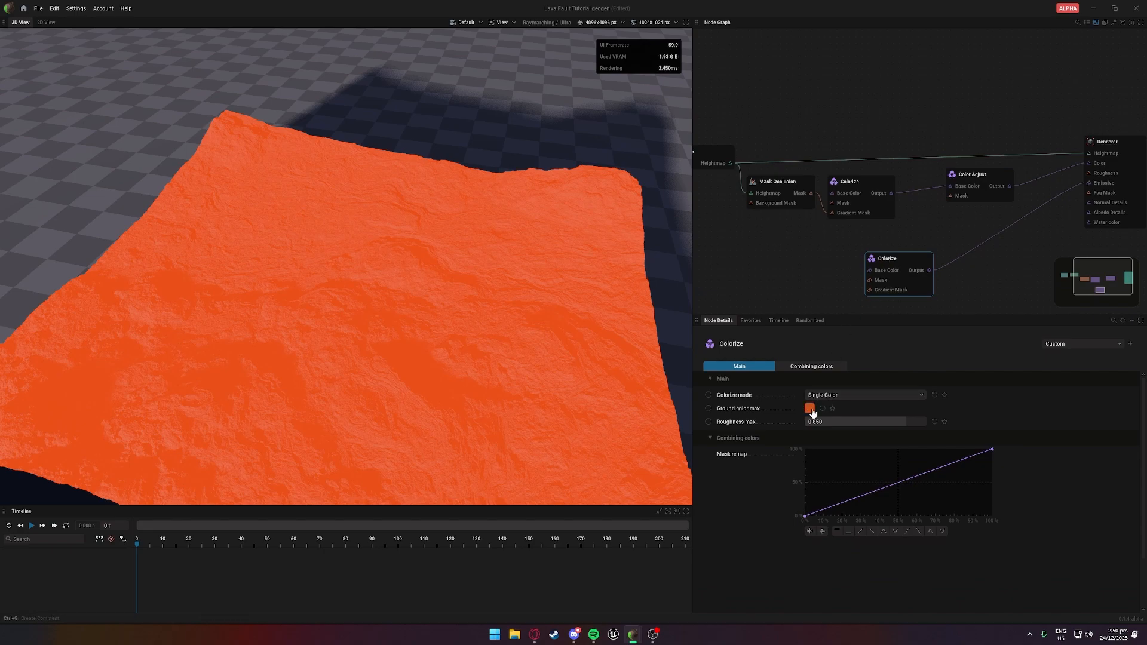
Switch the emissive Colorize node to Color Gradient mode and import the Lava.embercg gradient
{"action": "left_click", "coordinate": [865, 395]}
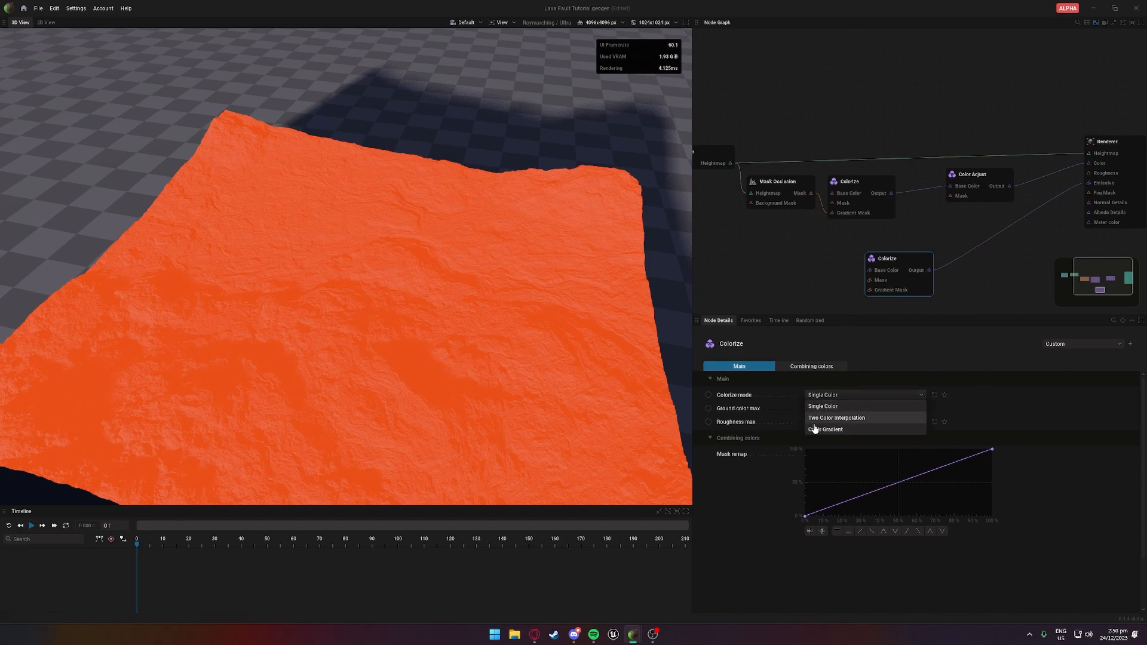
{"action": "left_click", "coordinate": [836, 409]}
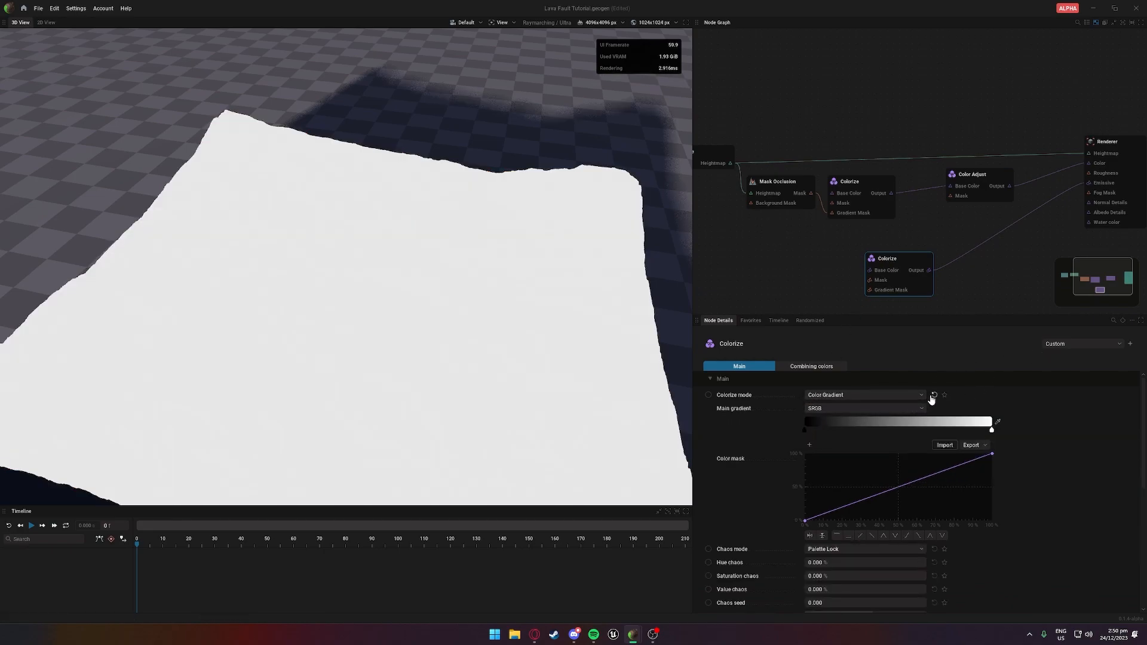
{"action": "left_click", "coordinate": [944, 445]}
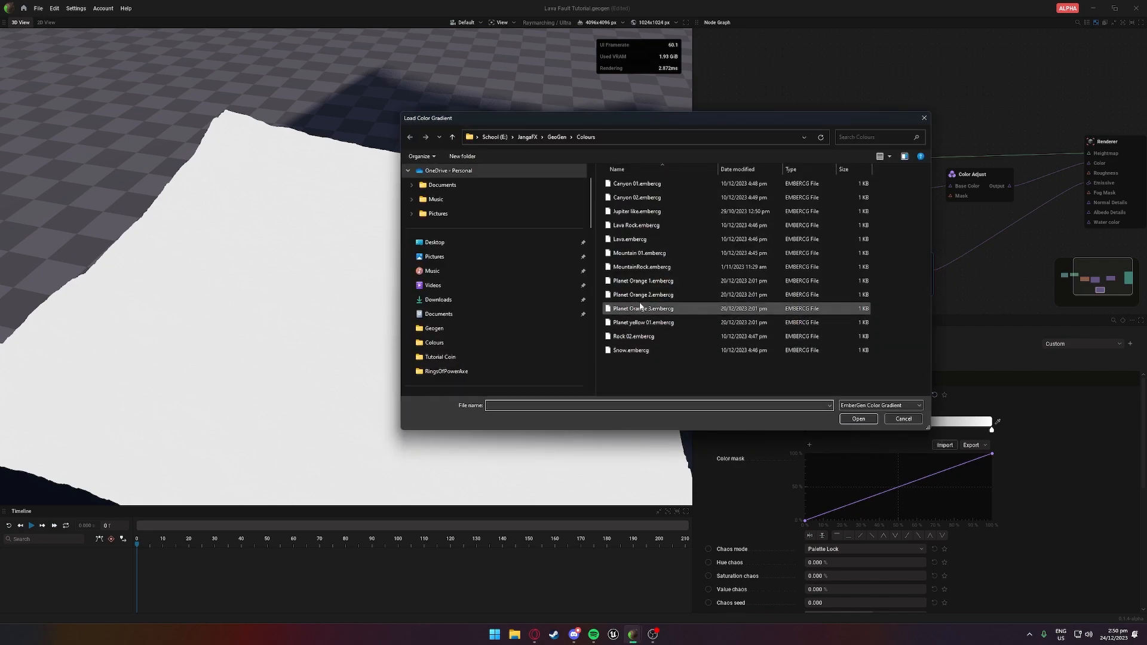
{"action": "left_click", "coordinate": [626, 240]}
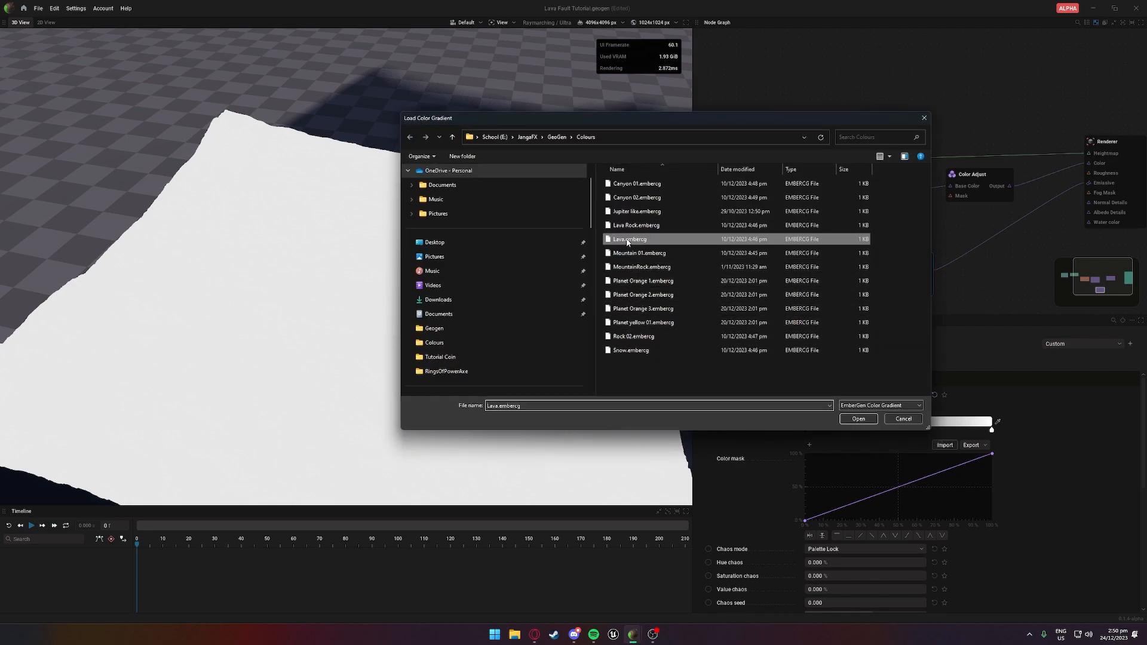
{"action": "left_click", "coordinate": [858, 419]}
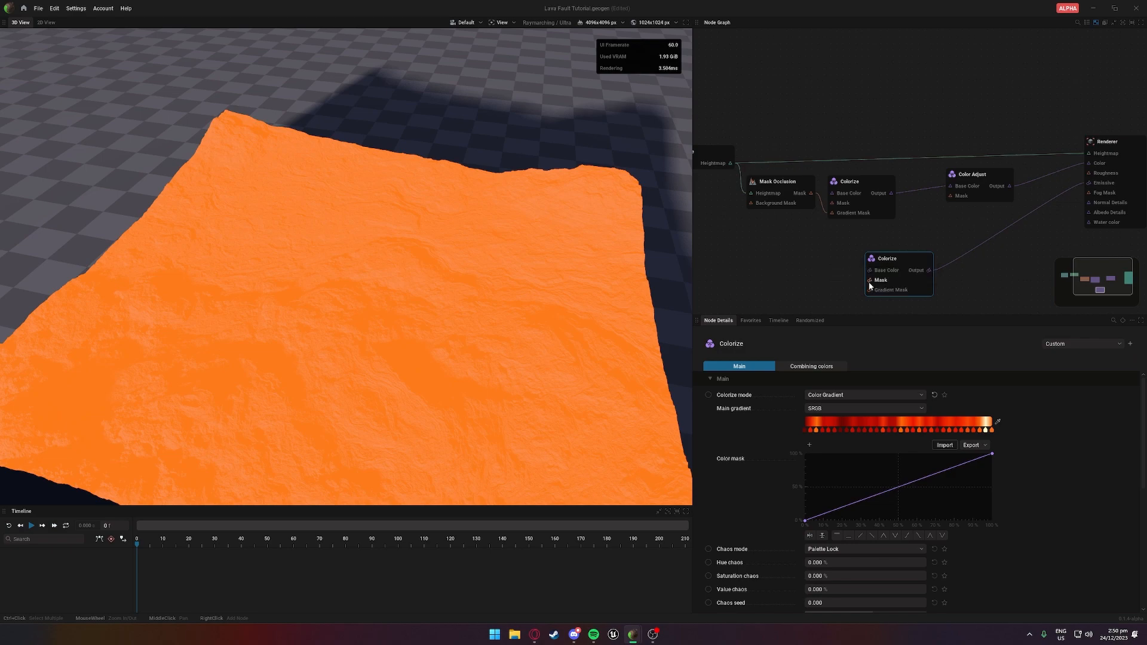
Drive the emissive Colorize node's Mask and Gradient Mask with a new Mask Occlusion node fed by the Base heightmap
{"action": "left_click_drag", "start_coordinate": [868, 280], "coordinate": [809, 284]}
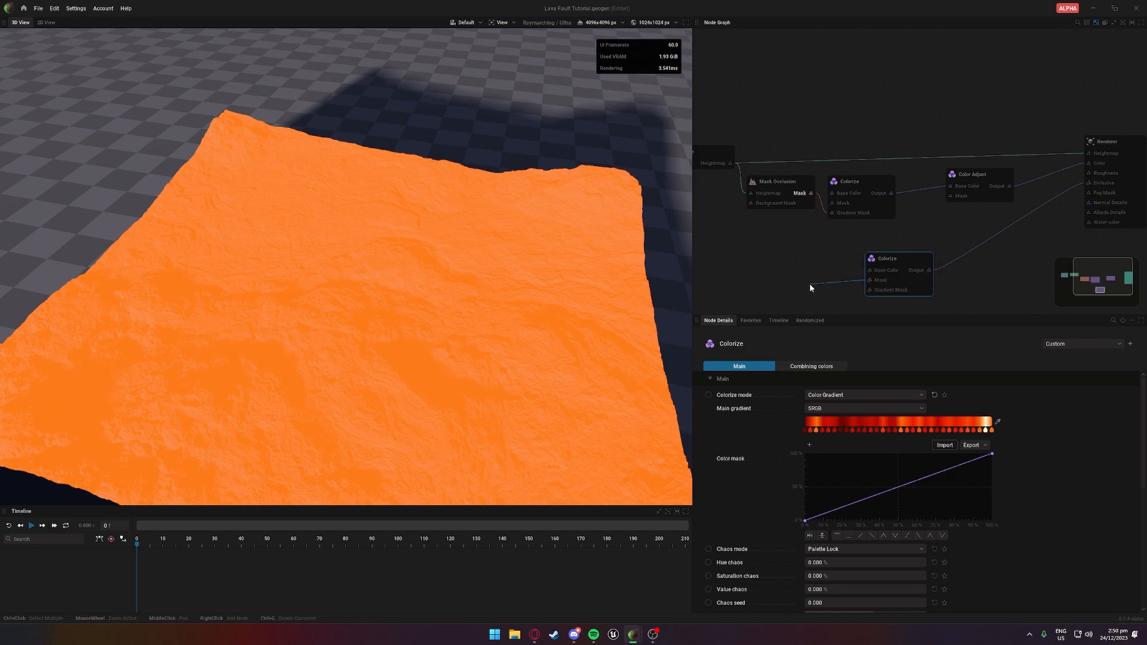
{"action": "mouse_move", "coordinate": [817, 320]}
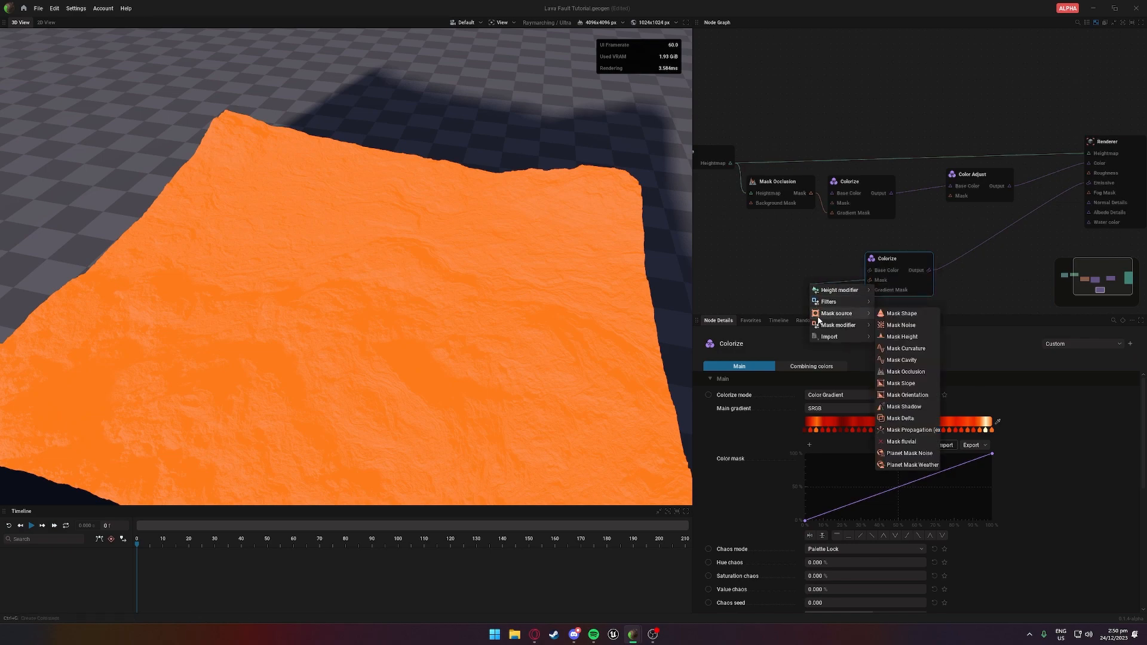
{"action": "left_click", "coordinate": [911, 375]}
{"action": "left_click_drag", "start_coordinate": [870, 290], "coordinate": [800, 285]}
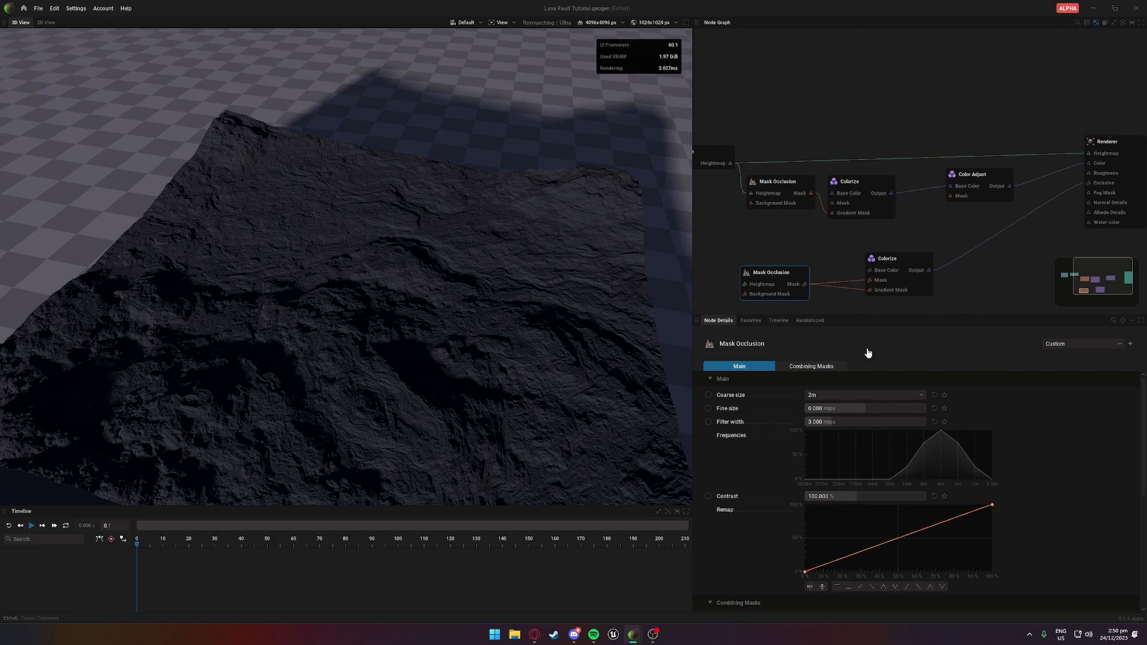
{"action": "left_click", "coordinate": [898, 284]}
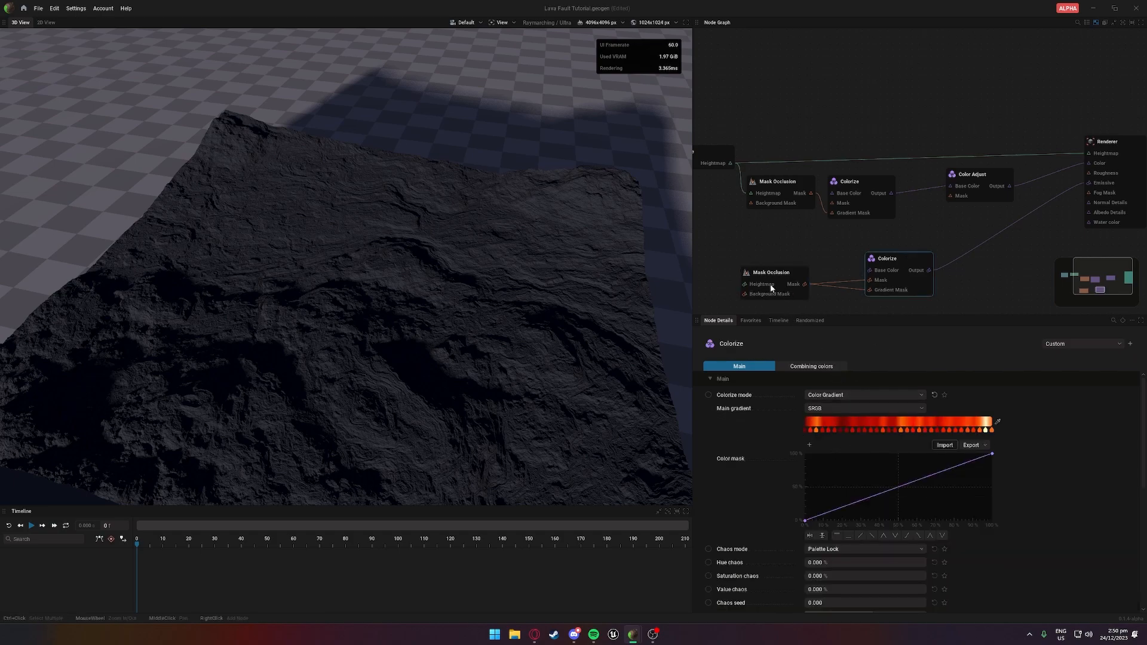
{"action": "left_click_drag", "start_coordinate": [744, 284], "coordinate": [729, 164]}
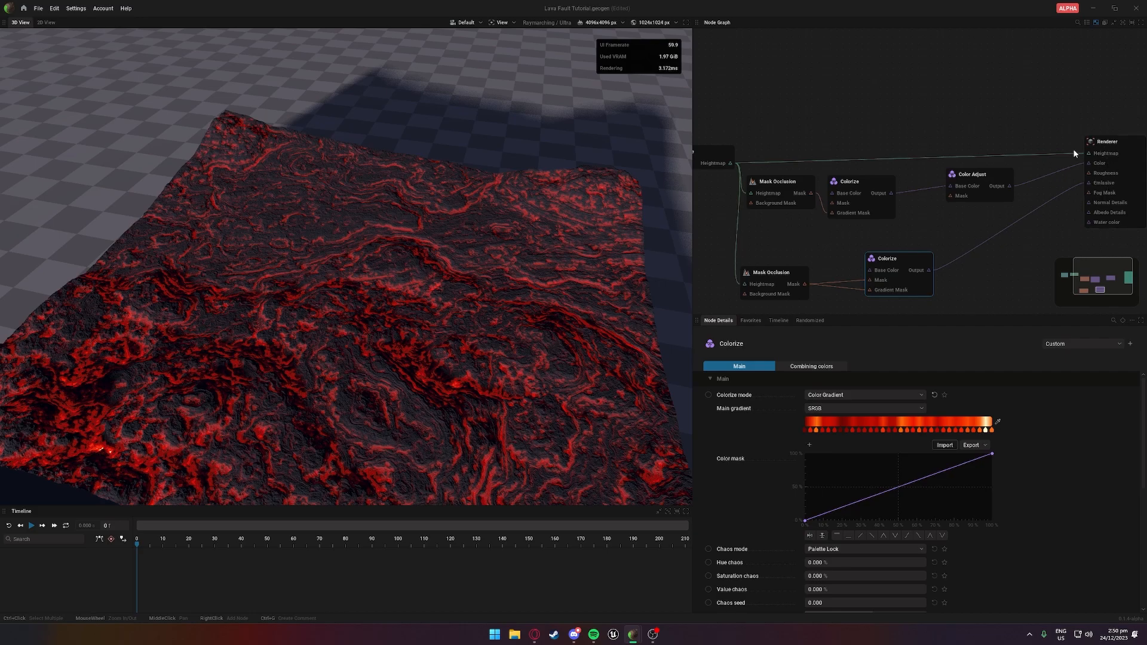
Examine the glowing lava veins on the terrain from close up and from farther away
{"action": "left_click", "coordinate": [865, 231]}
{"action": "scroll", "coordinate": [511, 355], "scroll_direction": "up", "scroll_amount": 4}
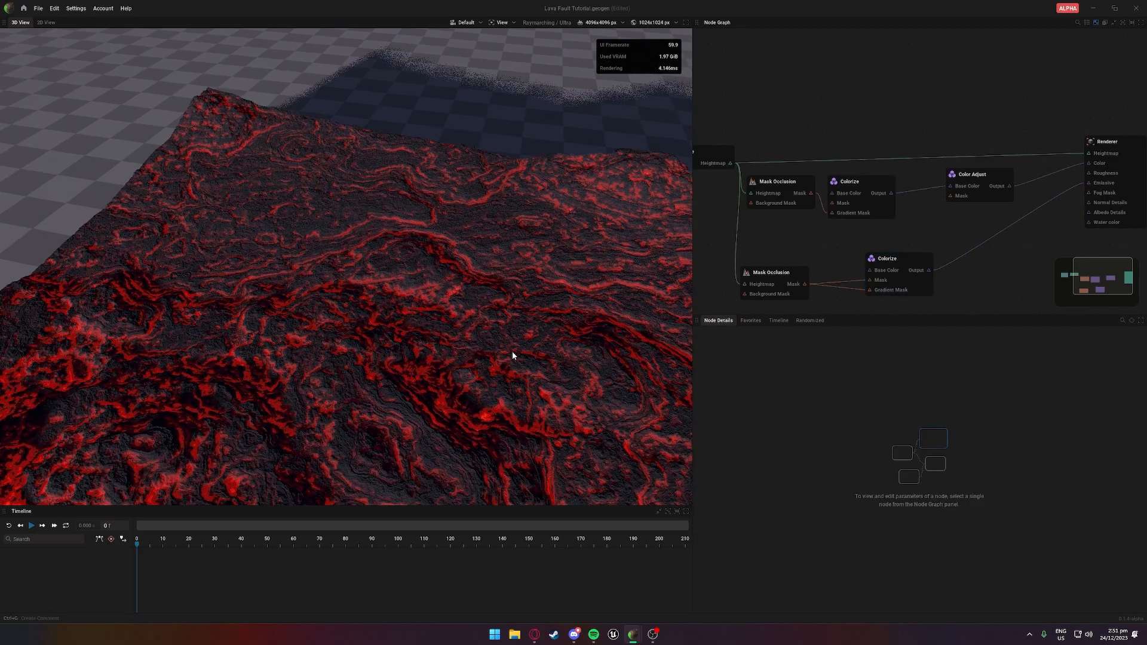
{"action": "left_click_drag", "start_coordinate": [512, 351], "coordinate": [471, 368]}
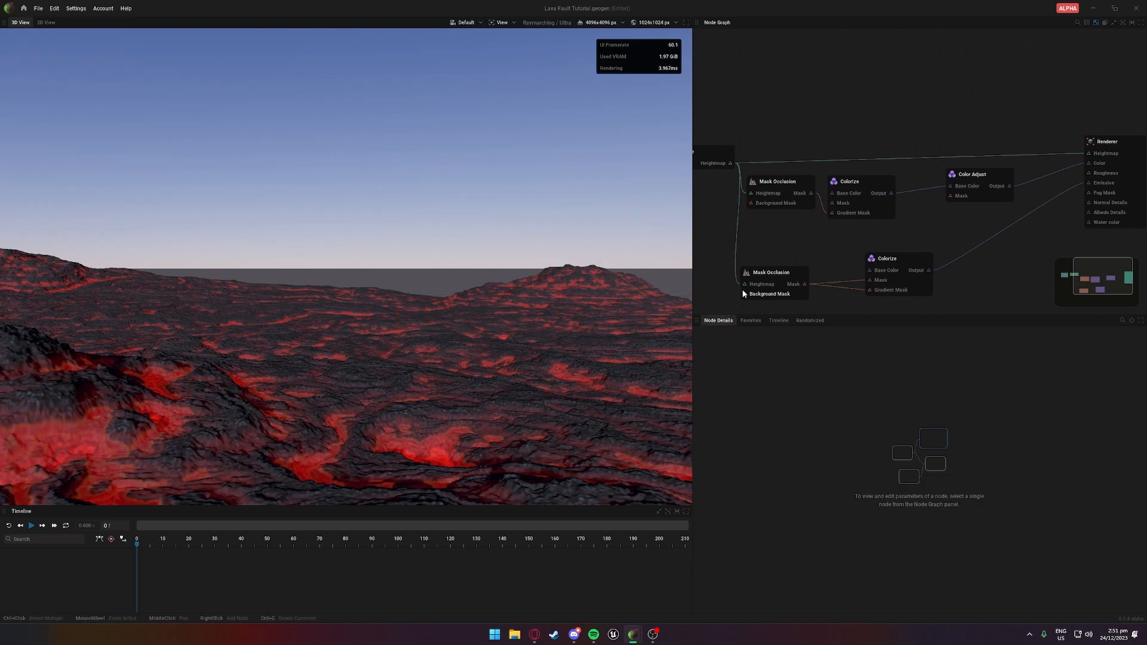
{"action": "left_click", "coordinate": [774, 276]}
{"action": "scroll", "coordinate": [512, 358], "scroll_direction": "down", "scroll_amount": 4}
{"action": "left_click_drag", "start_coordinate": [511, 357], "coordinate": [550, 343]}
{"action": "scroll", "coordinate": [531, 341], "scroll_direction": "down", "scroll_amount": 4}
Steepen the emissive Colorize node's color mask curve so it reaches 100% output at about 55% input
{"action": "left_click", "coordinate": [888, 259]}
{"action": "left_click_drag", "start_coordinate": [992, 454], "coordinate": [862, 453]}
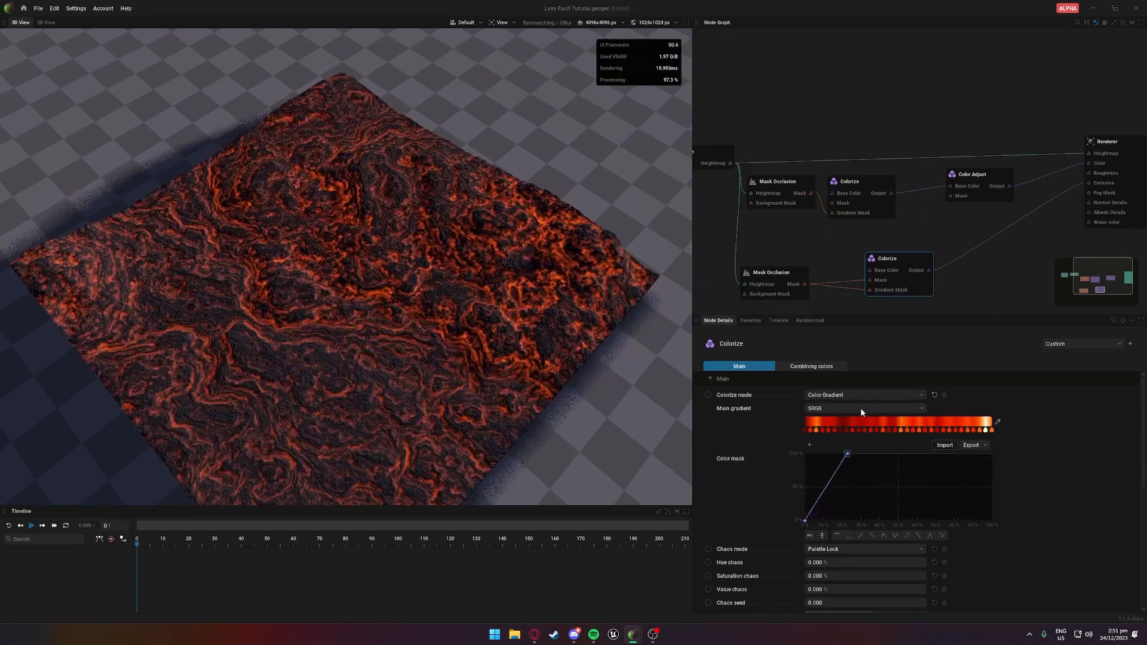
{"action": "left_click_drag", "start_coordinate": [878, 410], "coordinate": [888, 405]}
{"action": "left_click_drag", "start_coordinate": [573, 352], "coordinate": [602, 378]}
{"action": "left_click_drag", "start_coordinate": [870, 456], "coordinate": [917, 448]}
{"action": "left_click_drag", "start_coordinate": [560, 405], "coordinate": [558, 365]}
{"action": "left_click_drag", "start_coordinate": [916, 454], "coordinate": [906, 453]}
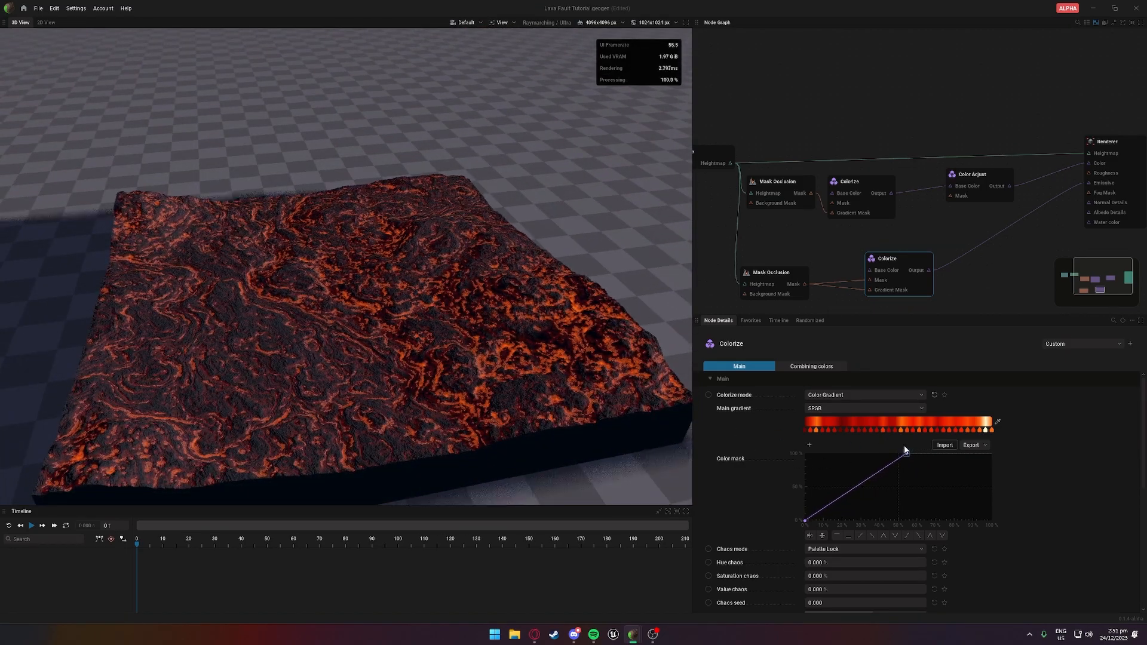
Examine the glowing lava veins from close up and from a low angle toward the horizon
{"action": "scroll", "coordinate": [614, 384], "scroll_direction": "up", "scroll_amount": 5}
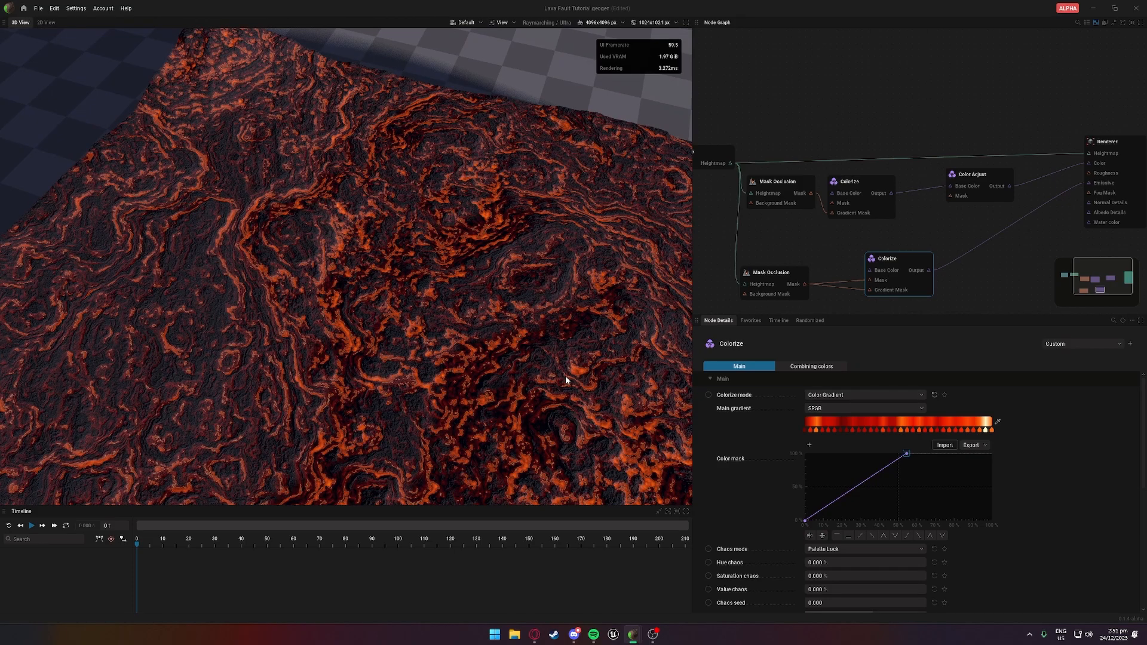
{"action": "left_click", "coordinate": [773, 276]}
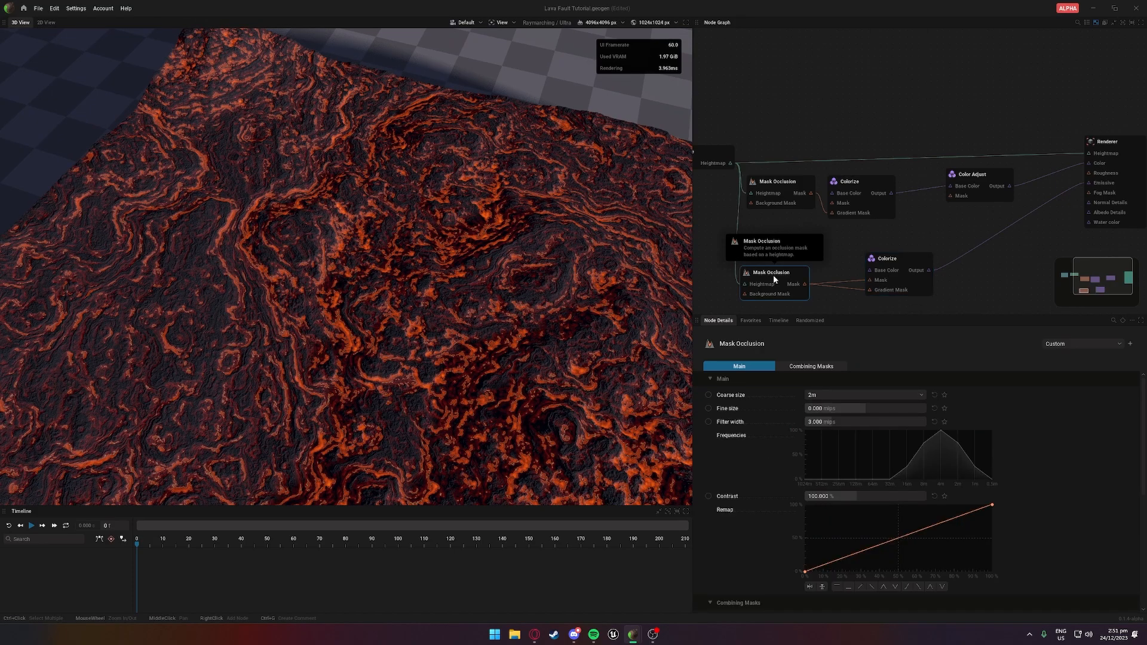
{"action": "left_click", "coordinate": [789, 127]}
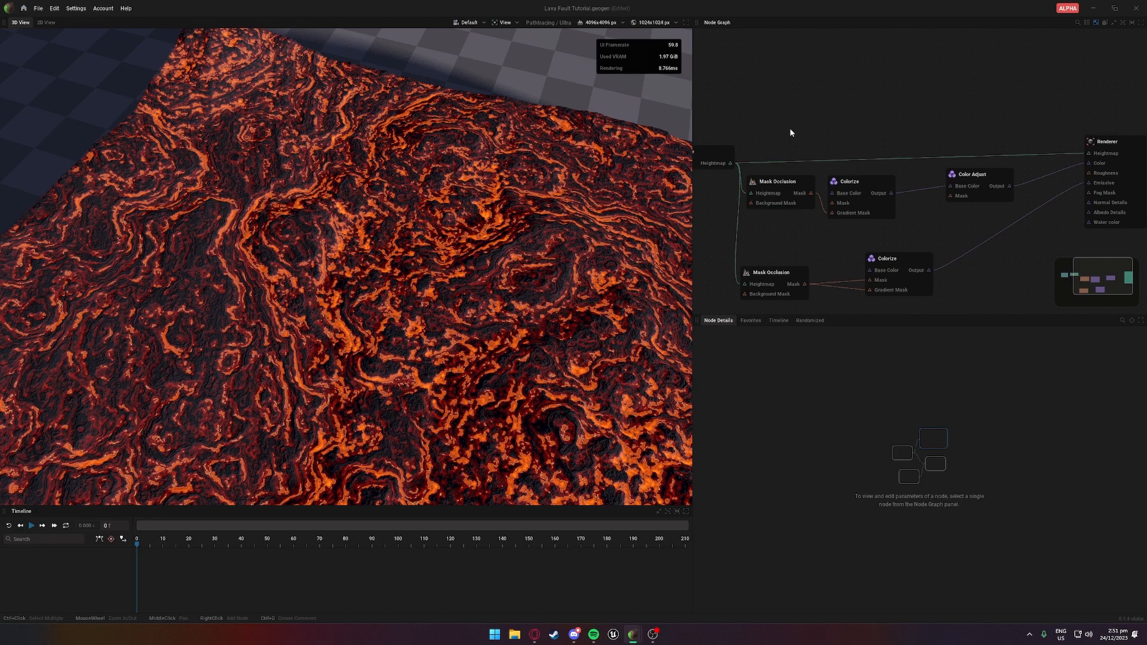
{"action": "scroll", "coordinate": [525, 232], "scroll_direction": "up", "scroll_amount": 3}
{"action": "left_click_drag", "start_coordinate": [526, 232], "coordinate": [526, 157]}
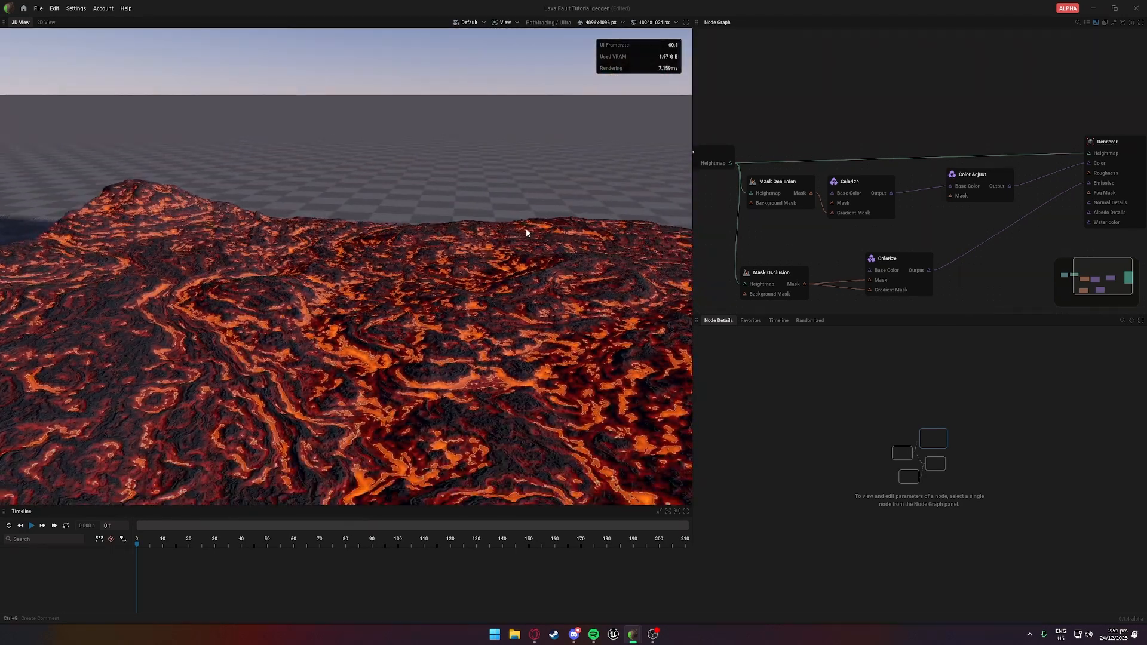
Compare the lava's appearance in Lightmap rendering with Pathtracing rendering
{"action": "left_click", "coordinate": [505, 23]}
{"action": "mouse_move", "coordinate": [525, 72]}
{"action": "left_click", "coordinate": [571, 84]}
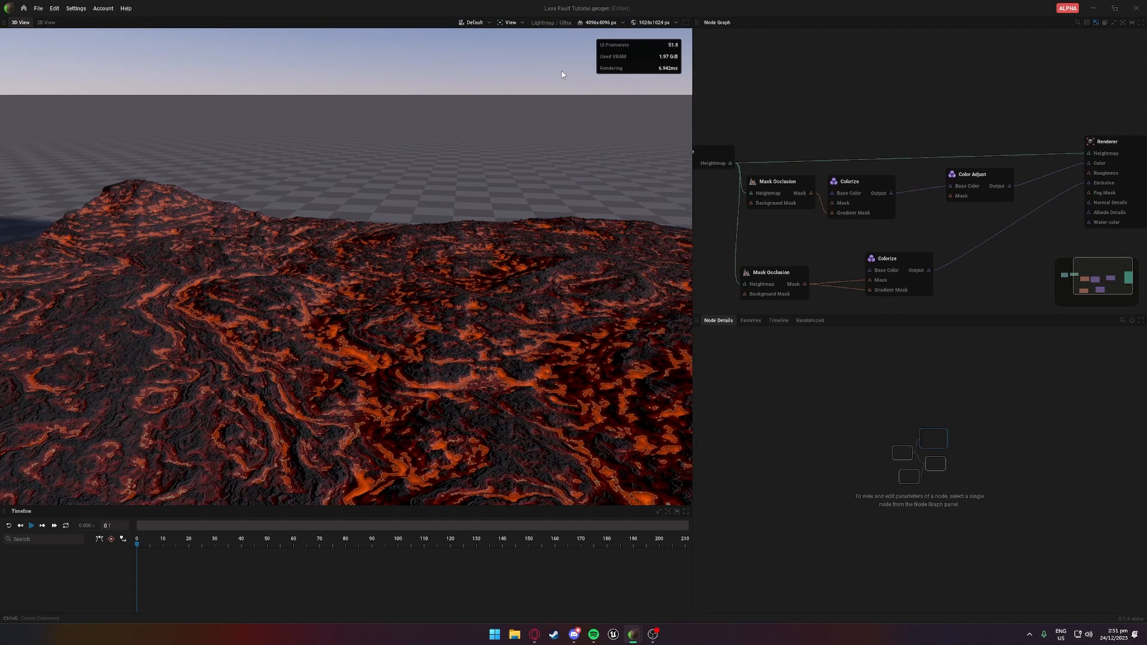
{"action": "left_click", "coordinate": [512, 22]}
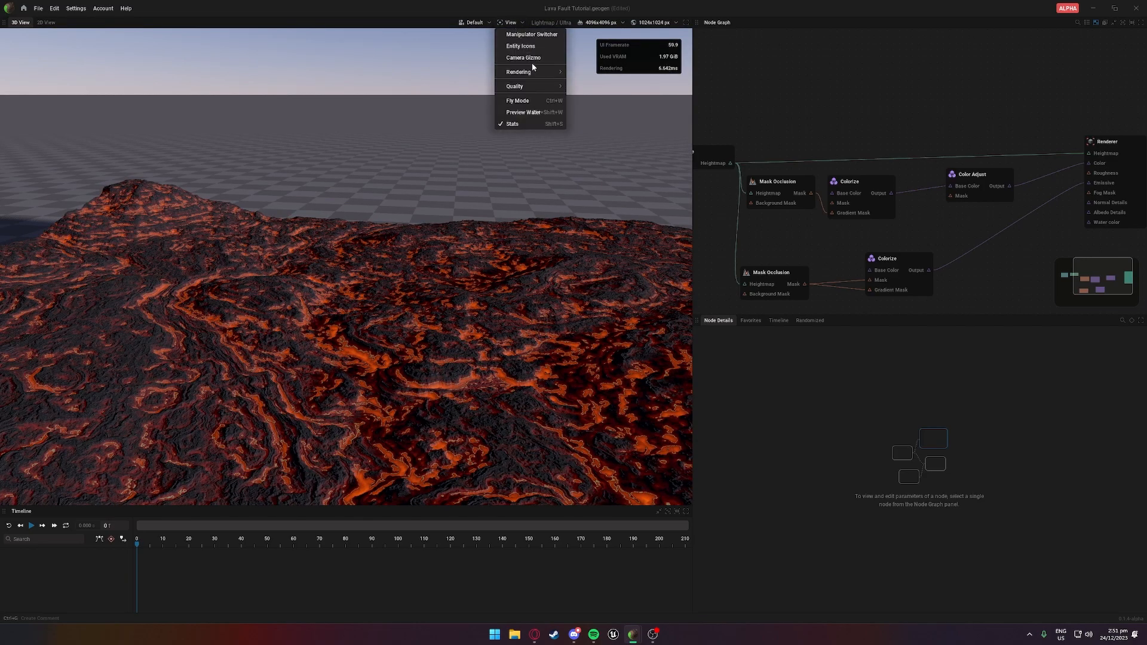
{"action": "mouse_move", "coordinate": [557, 71]}
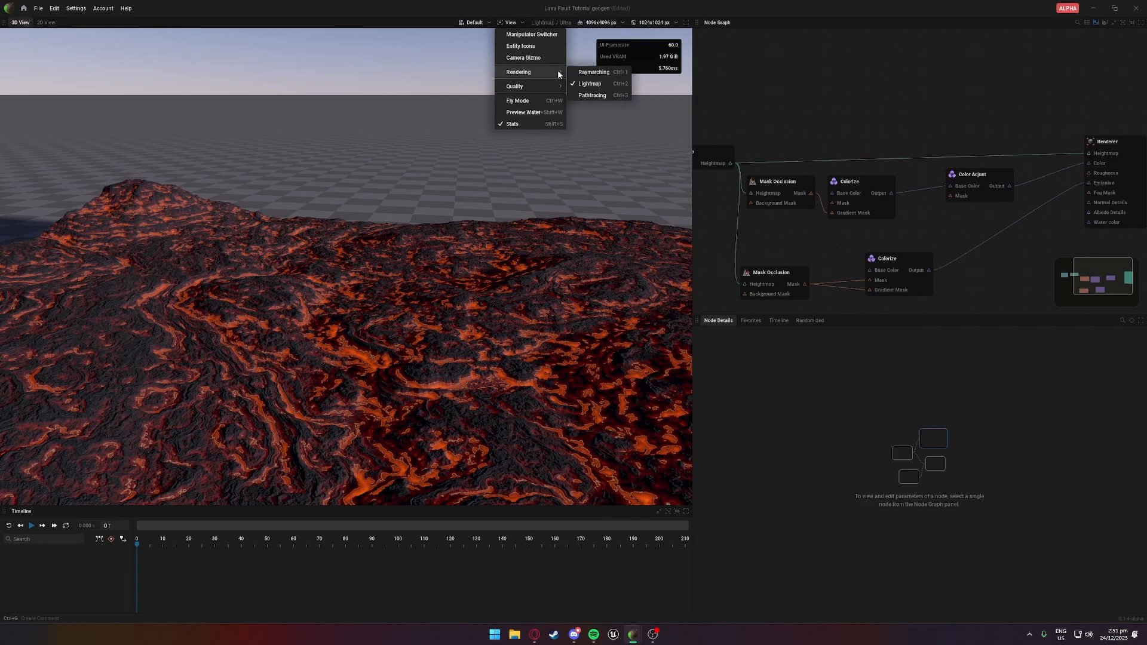
{"action": "left_click", "coordinate": [592, 96]}
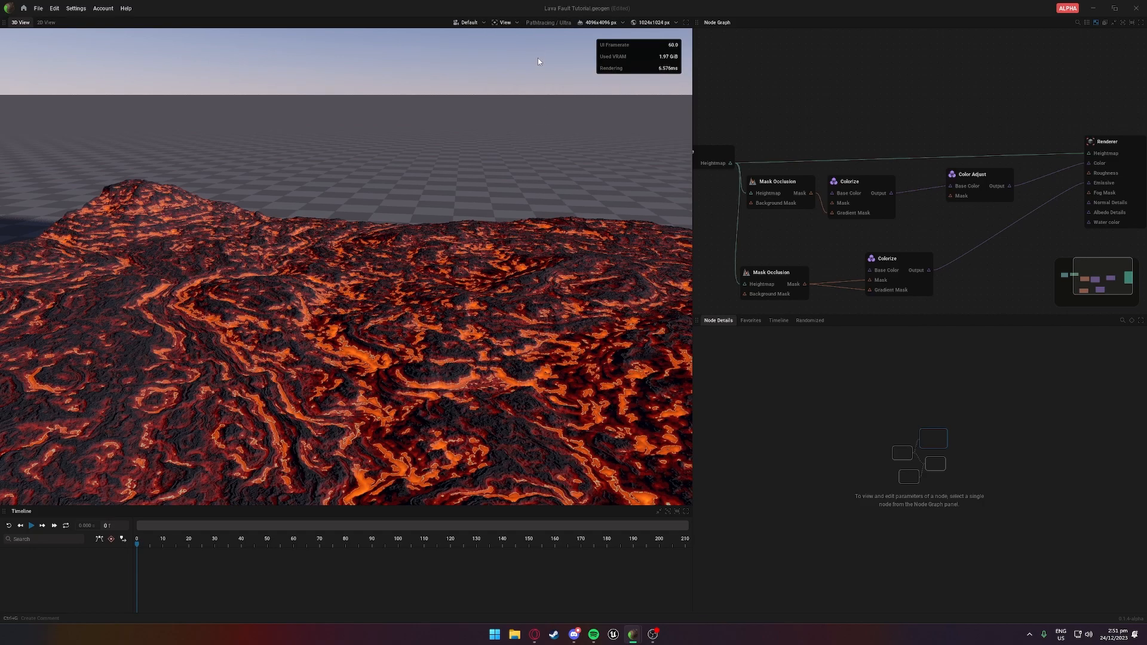
Try a coarse size of 003125m, followed by 0125m, on the Mask Occlusion node feeding the emissive Colorize node
{"action": "middle_click_drag", "start_coordinate": [809, 251], "coordinate": [808, 224]}
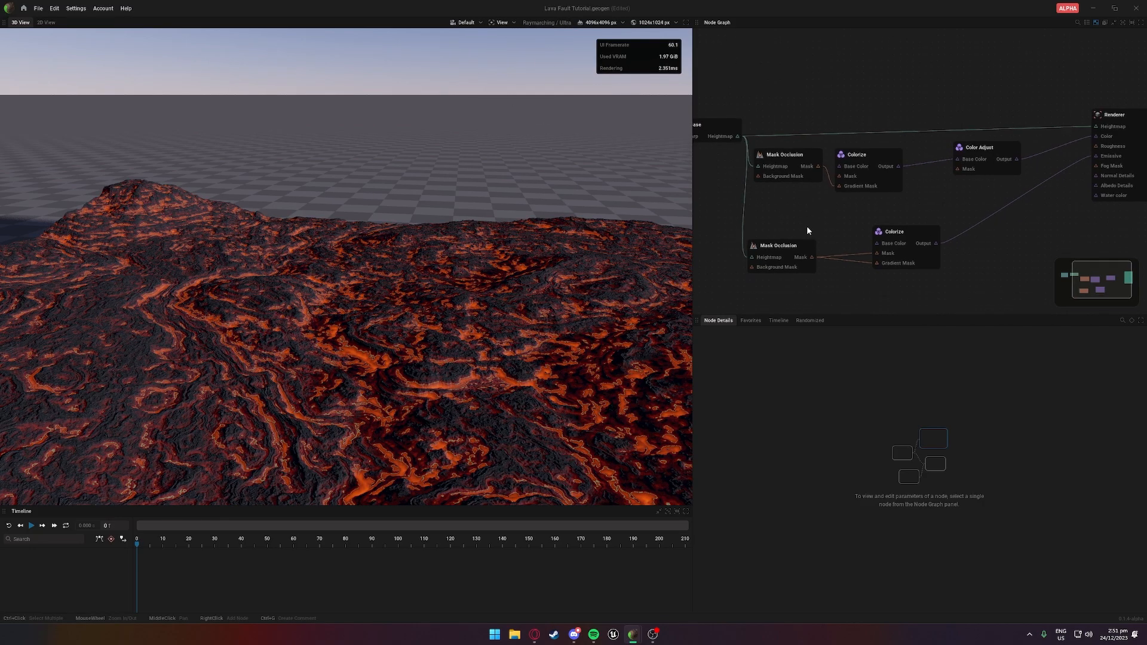
{"action": "left_click", "coordinate": [782, 246]}
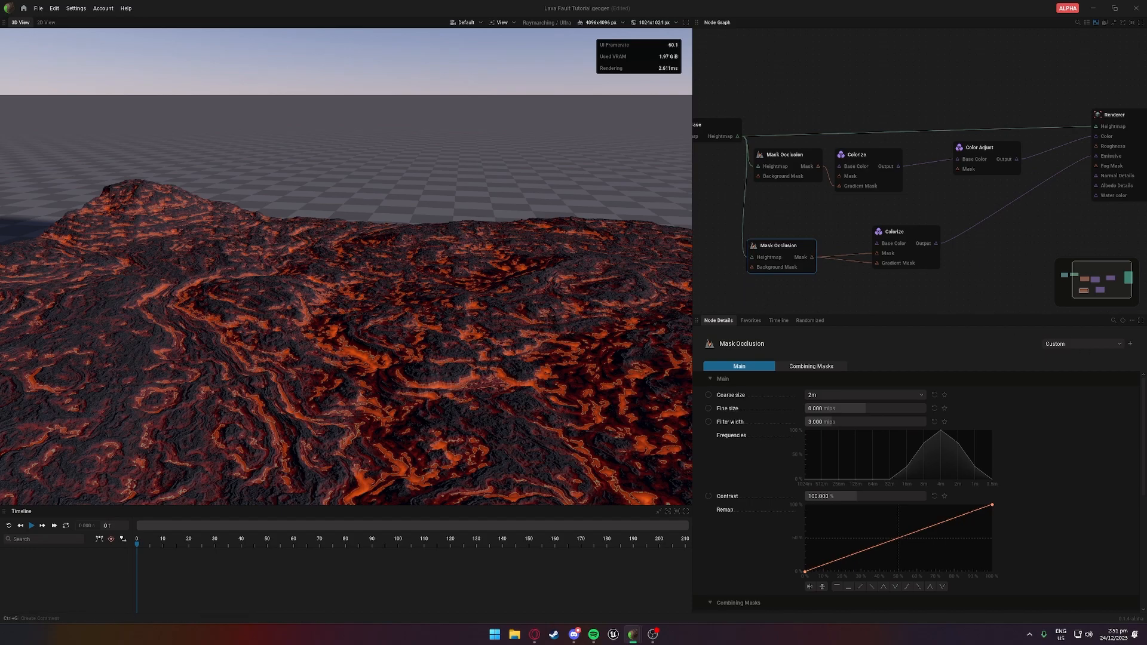
{"action": "left_click_drag", "start_coordinate": [517, 305], "coordinate": [435, 307]}
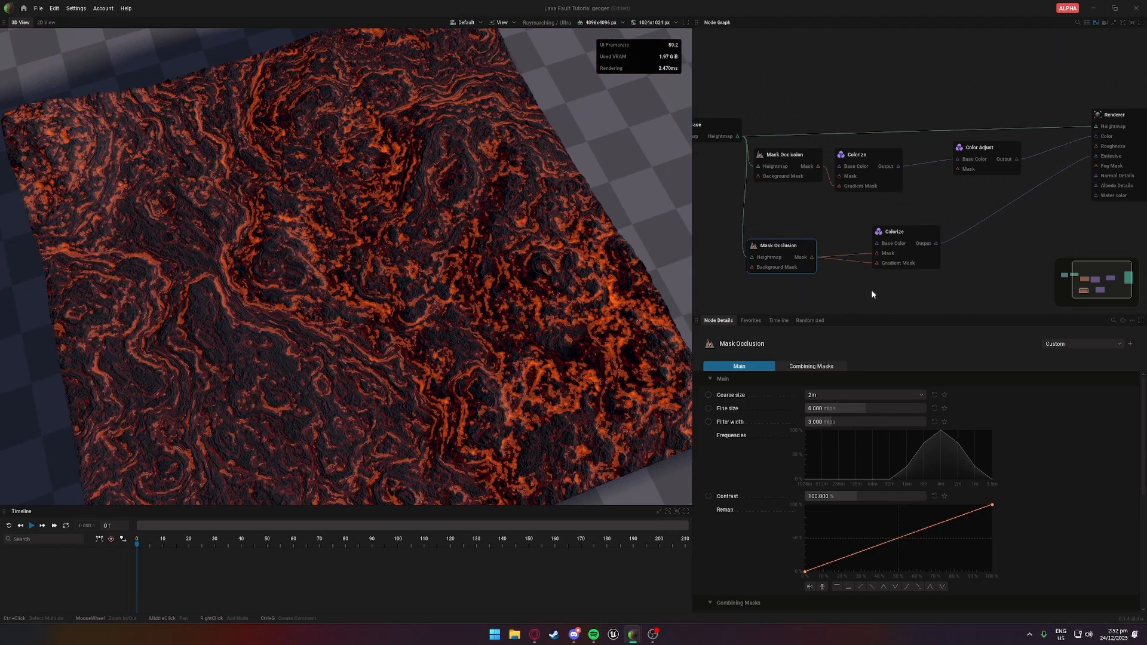
{"action": "left_click", "coordinate": [817, 396]}
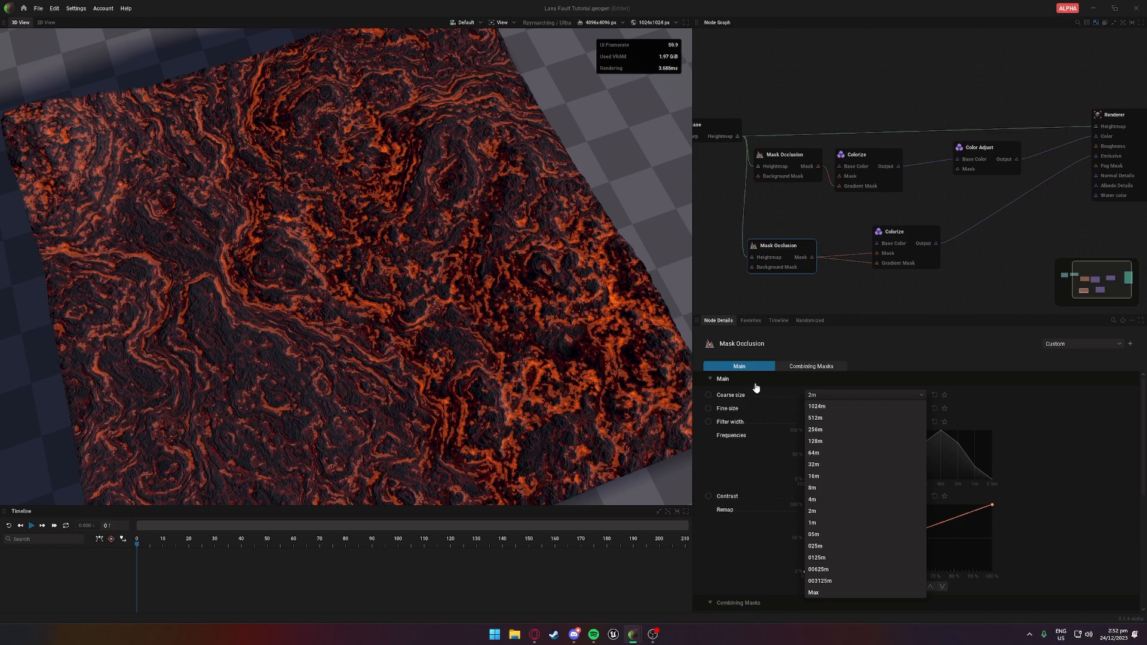
{"action": "left_click", "coordinate": [827, 580]}
{"action": "scroll", "coordinate": [538, 412], "scroll_direction": "up", "scroll_amount": 5}
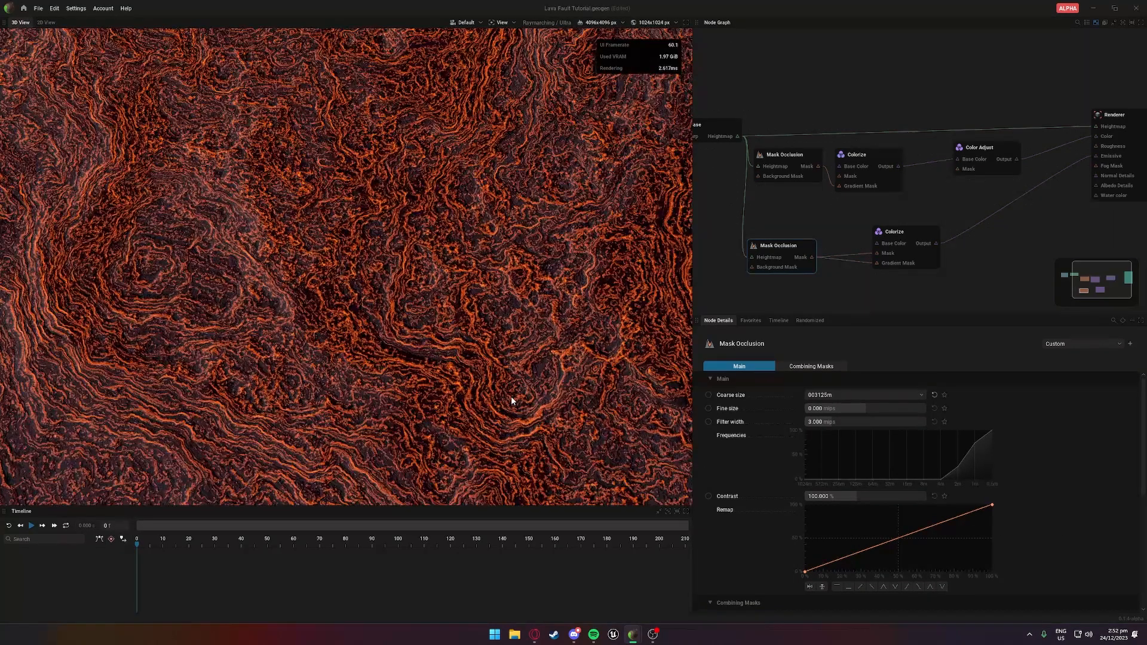
{"action": "left_click", "coordinate": [825, 395]}
{"action": "left_click", "coordinate": [831, 561]}
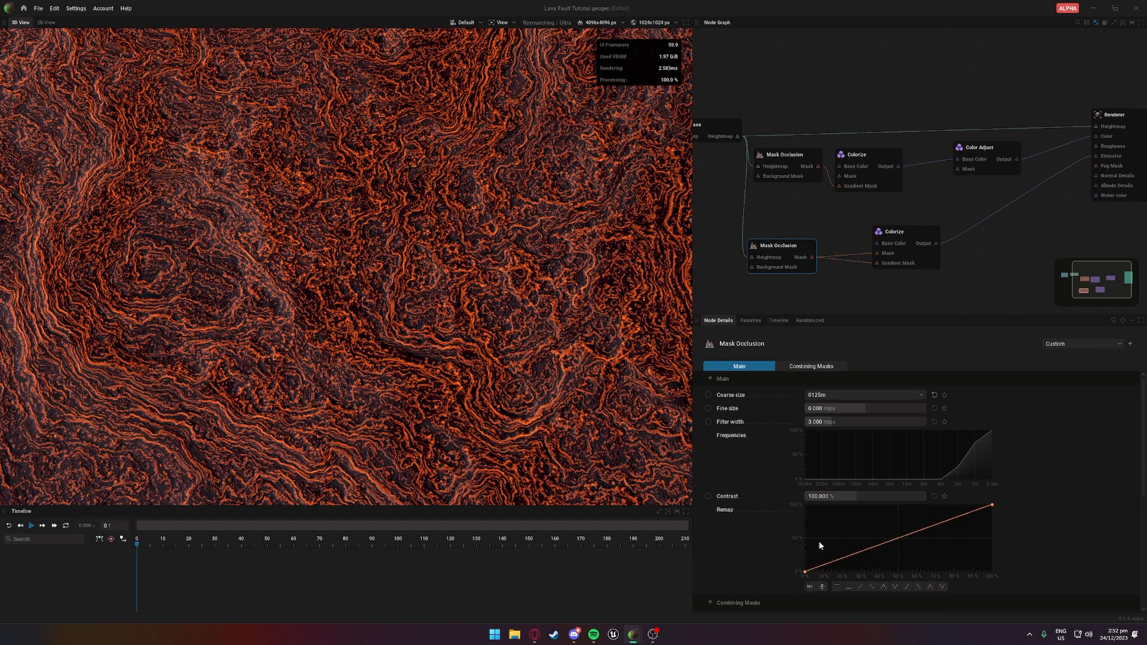
Reduce the terrain resolution to 0.5 m/pixel and inspect the lava from a low angle
{"action": "left_click", "coordinate": [596, 23]}
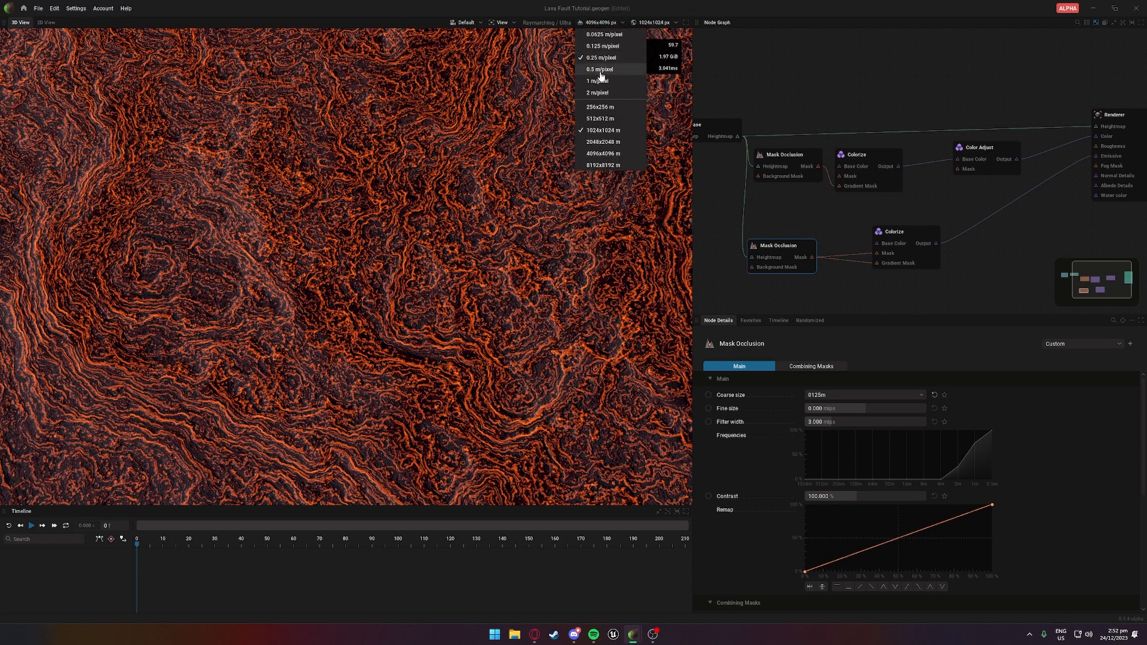
{"action": "left_click", "coordinate": [599, 69]}
{"action": "left_click_drag", "start_coordinate": [528, 259], "coordinate": [521, 257]}
{"action": "scroll", "coordinate": [520, 256], "scroll_direction": "up", "scroll_amount": 3}
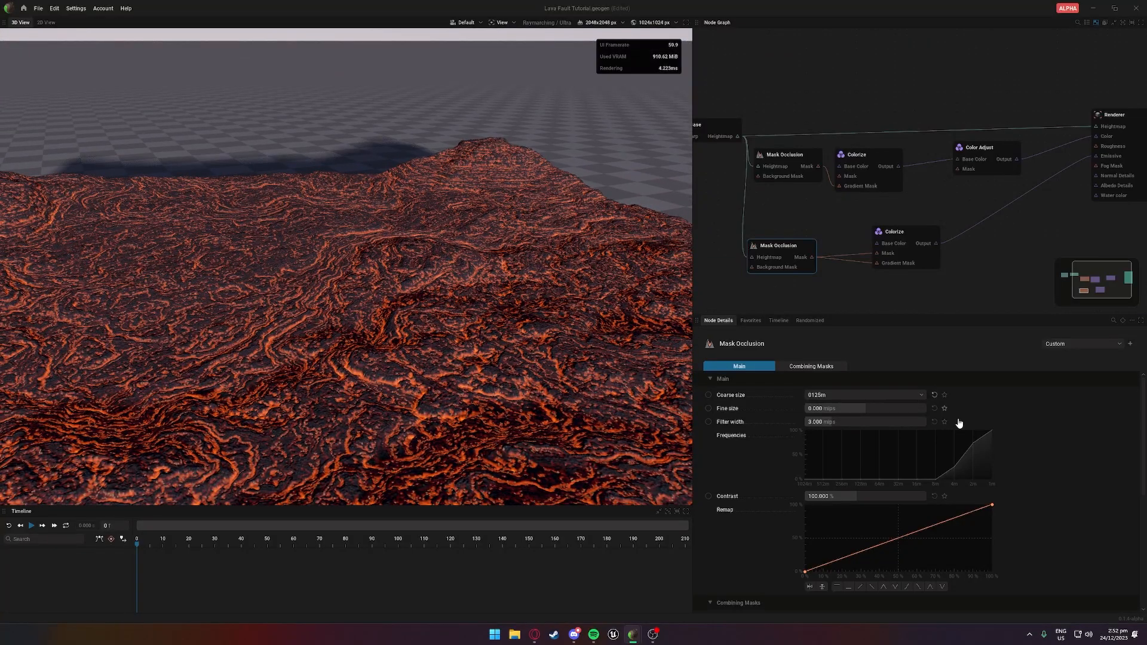
Set the coarse size of the emissive branch's Mask Occlusion node to 003125m
{"action": "left_click", "coordinate": [890, 395]}
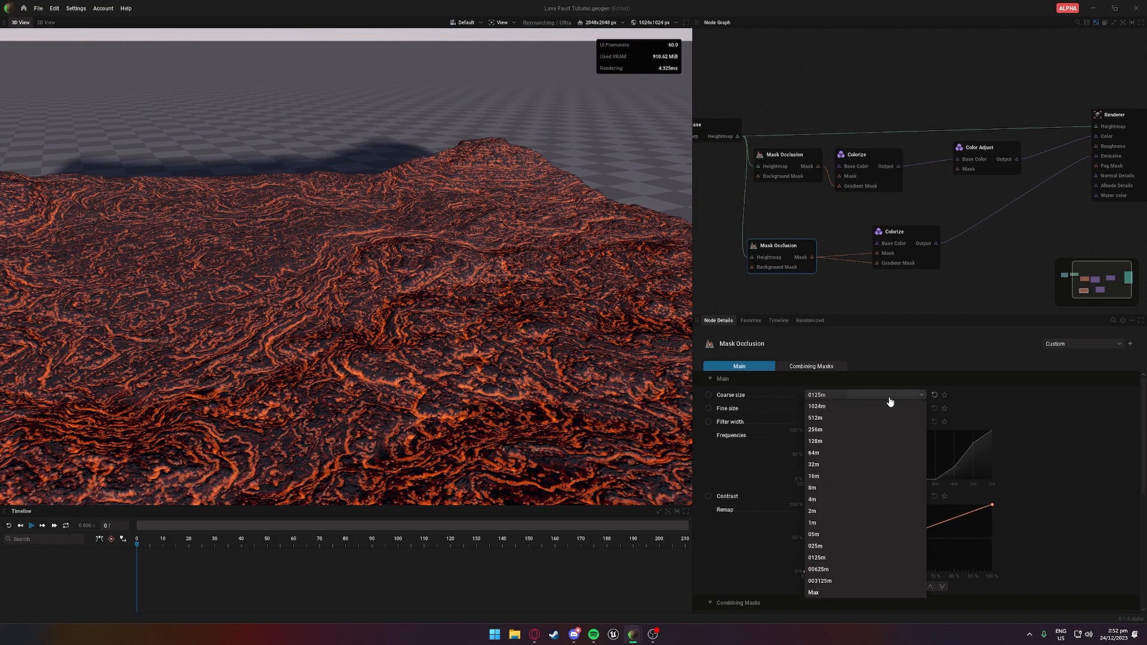
{"action": "left_click", "coordinate": [850, 578]}
{"action": "left_click_drag", "start_coordinate": [599, 418], "coordinate": [618, 404]}
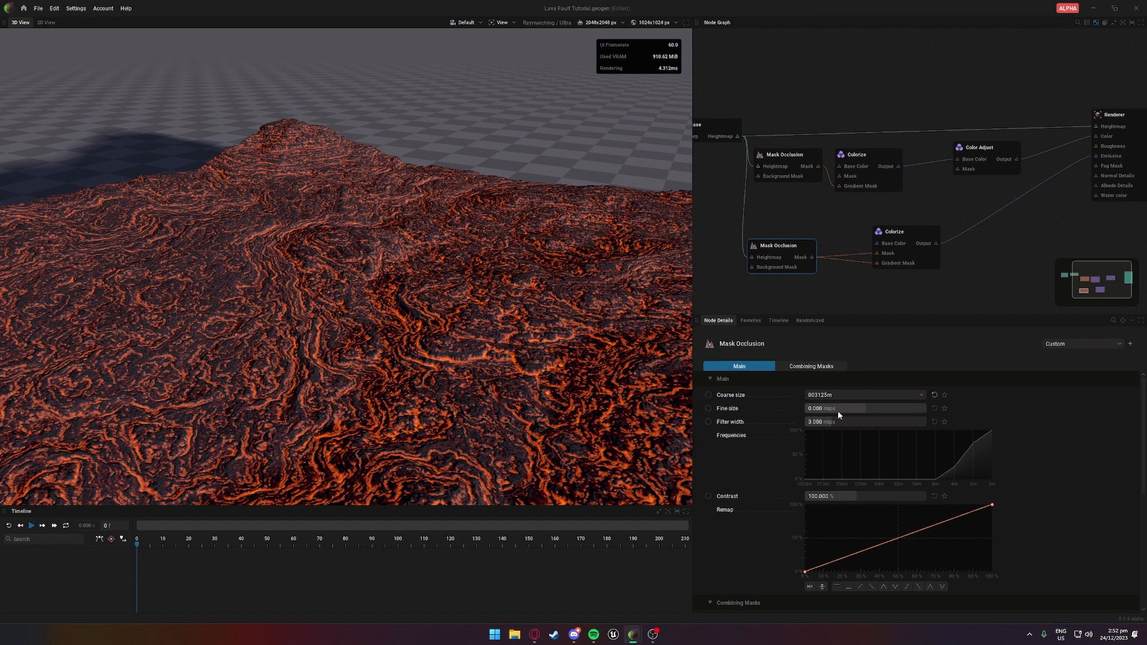
Set the Mask Occlusion's filter width to 10 mips, fine size to about -1.27 mips and contrast to about 192%
{"action": "left_click_drag", "start_coordinate": [834, 411], "coordinate": [804, 411]}
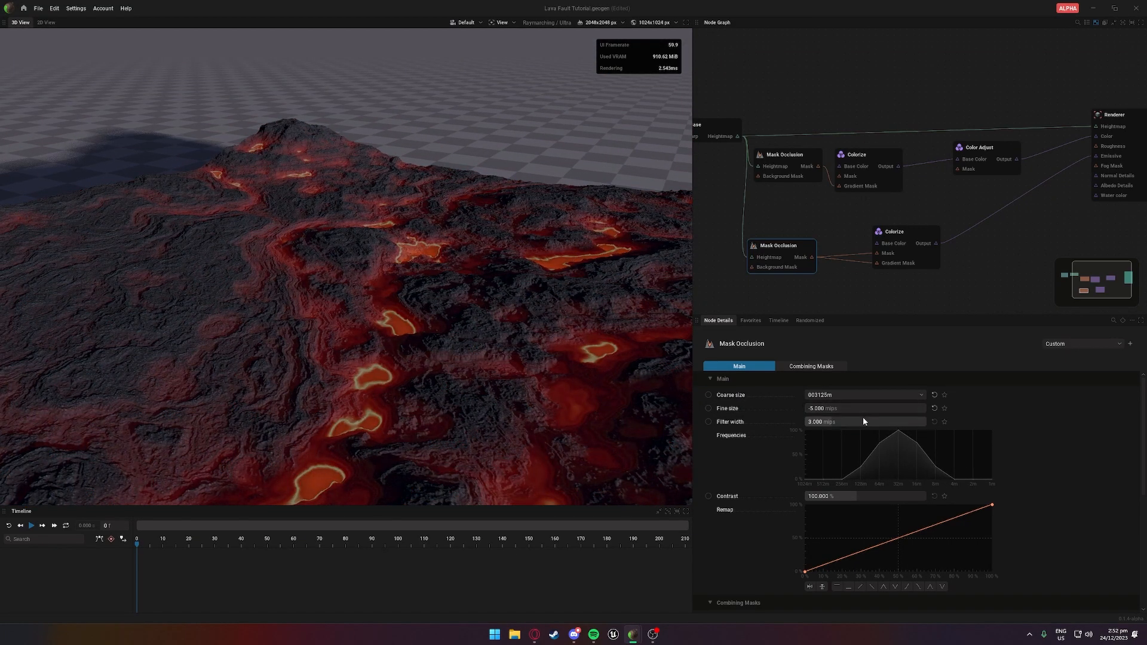
{"action": "left_click_drag", "start_coordinate": [816, 423], "coordinate": [925, 423]}
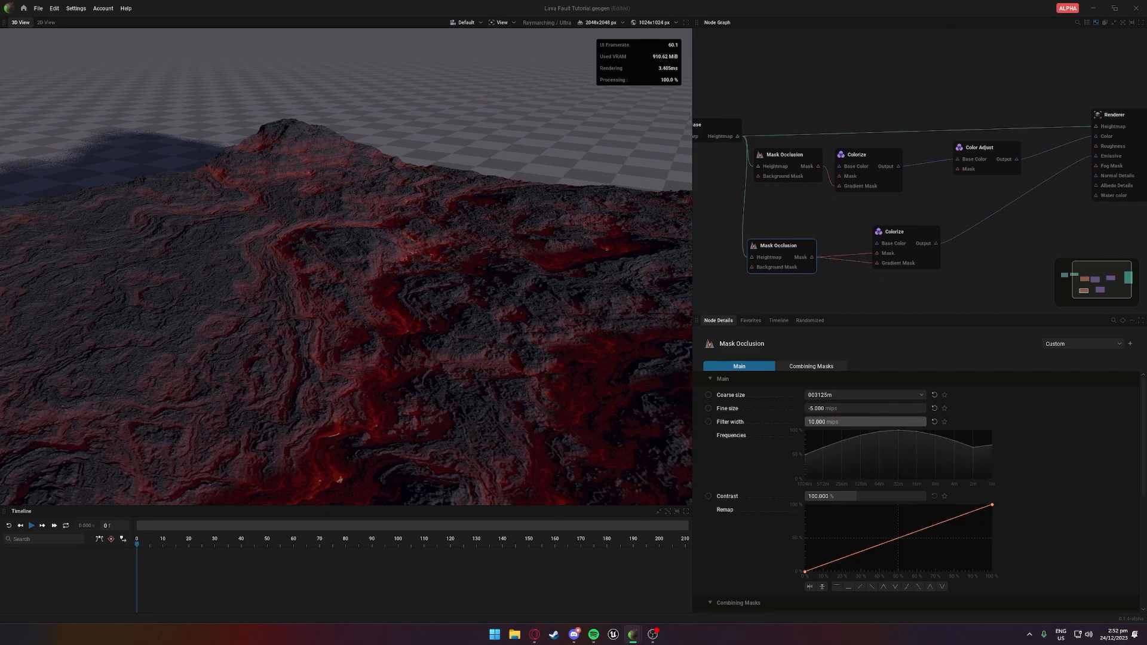
{"action": "left_click_drag", "start_coordinate": [813, 410], "coordinate": [851, 409]}
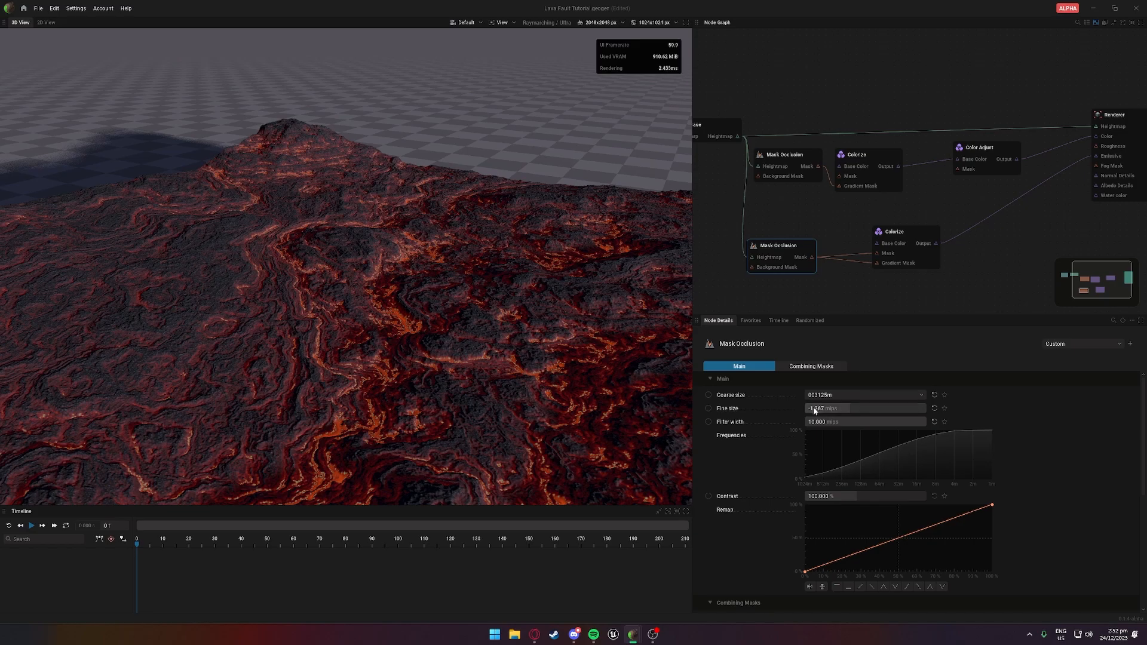
{"action": "left_click_drag", "start_coordinate": [825, 497], "coordinate": [877, 496]}
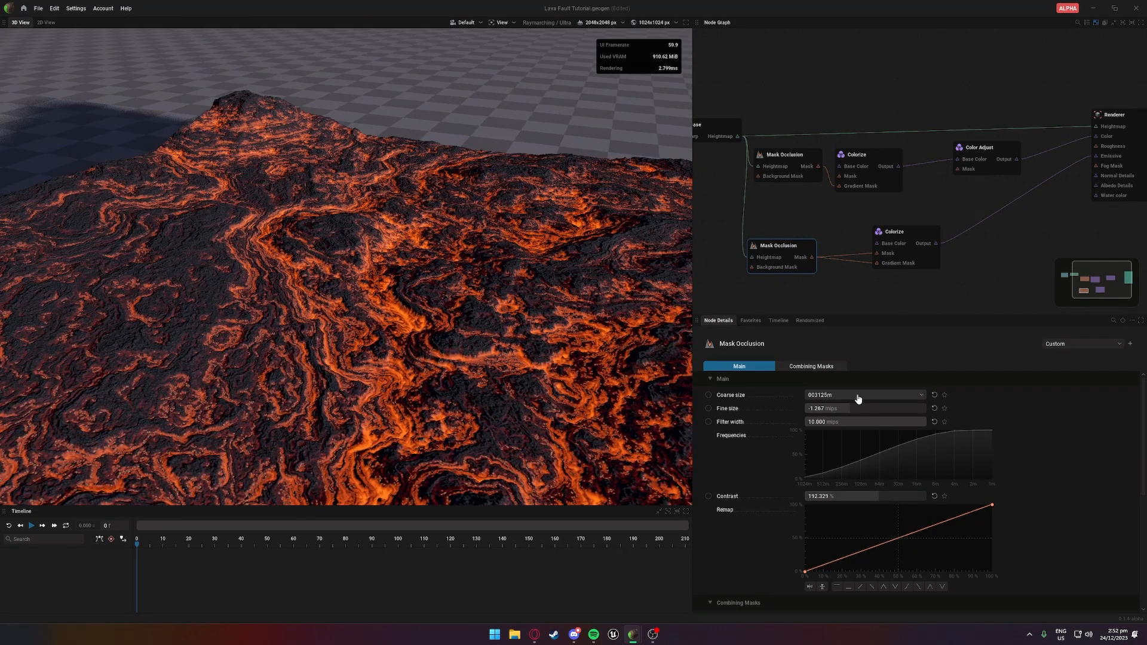
{"action": "scroll", "coordinate": [903, 402], "scroll_direction": "down", "scroll_amount": 3}
{"action": "scroll", "coordinate": [903, 403], "scroll_direction": "up", "scroll_amount": 3}
Feed the Mask Occlusion's Background Mask from a new Mask Propagation (experimental) node, and connect the Base heightmap to that node
{"action": "middle_click_drag", "start_coordinate": [751, 273], "coordinate": [905, 285]}
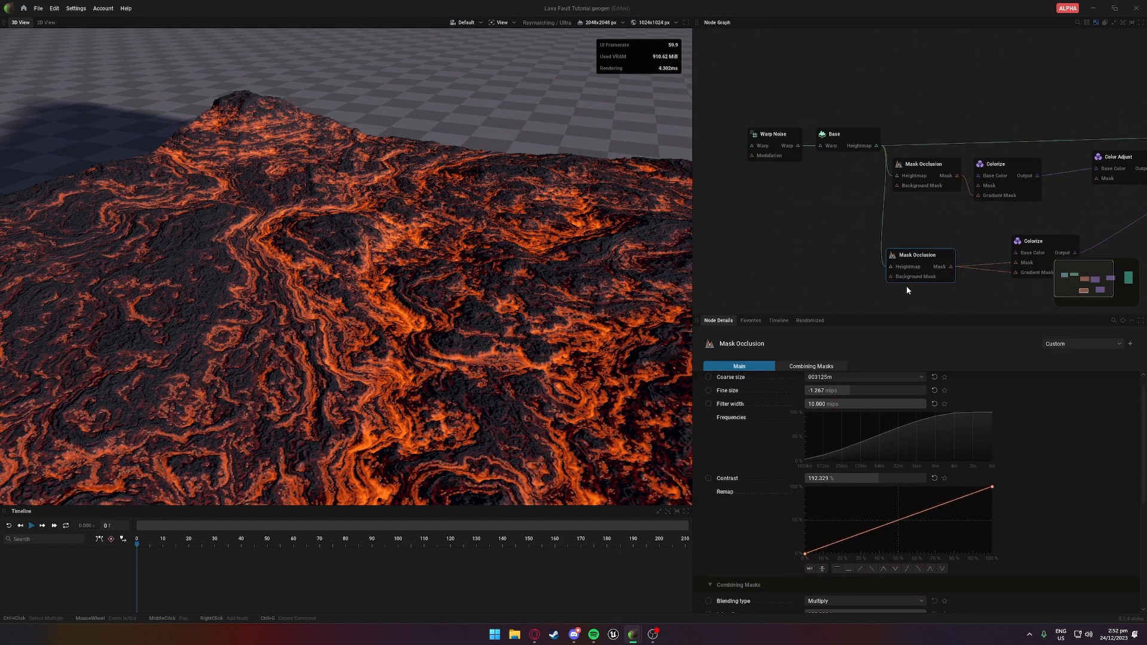
{"action": "left_click_drag", "start_coordinate": [893, 279], "coordinate": [812, 282]}
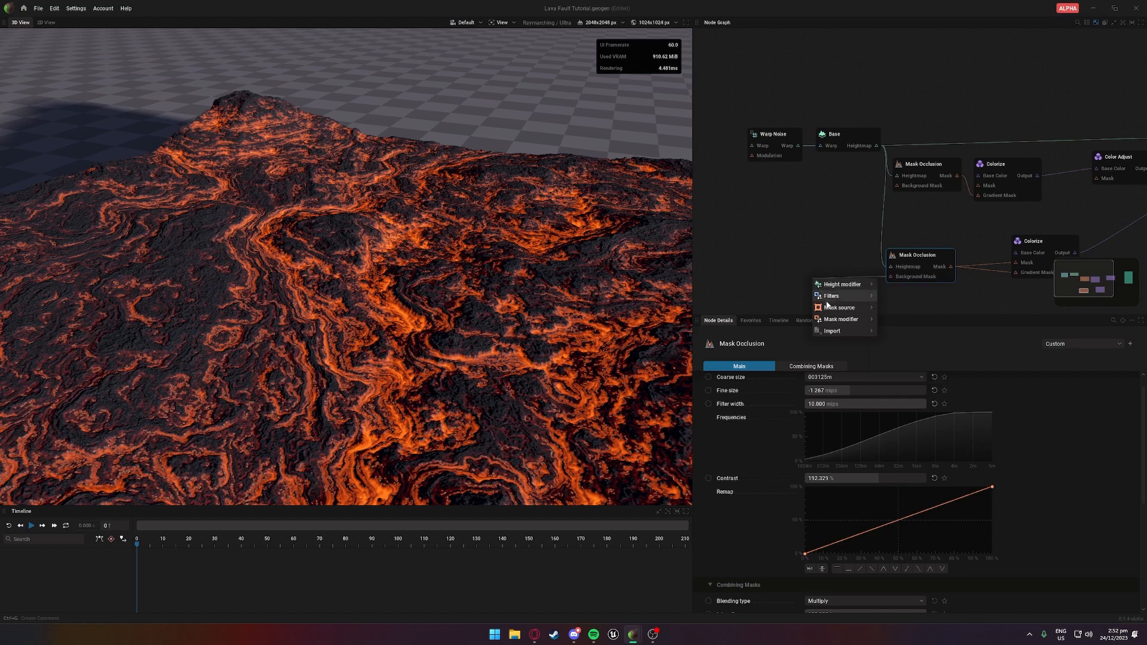
{"action": "mouse_move", "coordinate": [837, 308]}
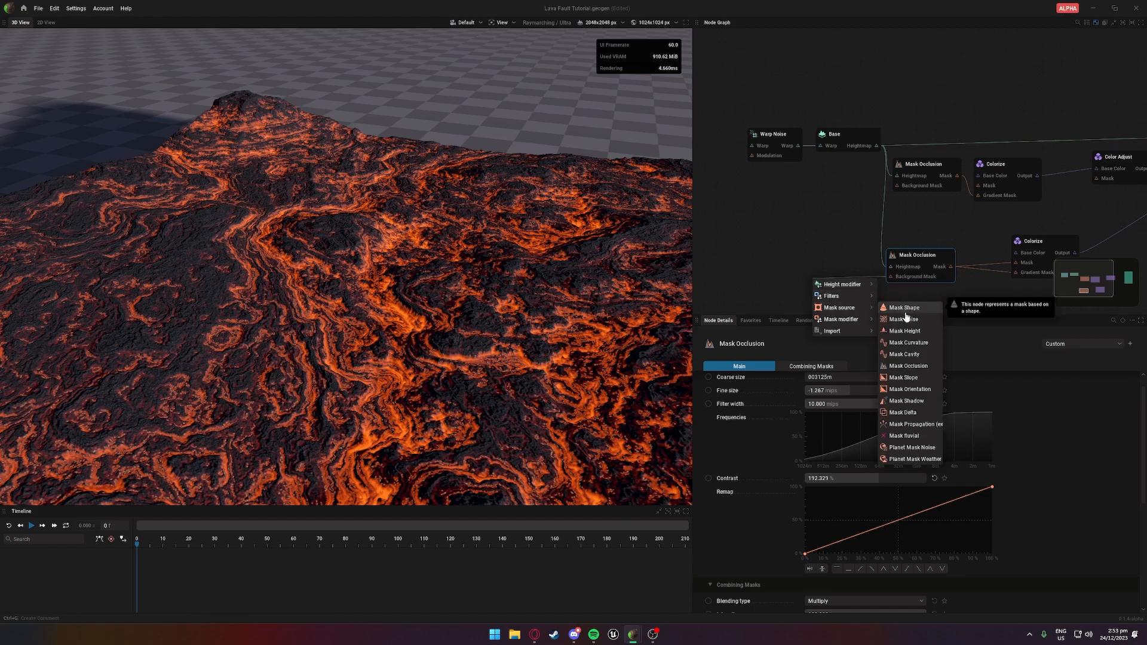
{"action": "left_click", "coordinate": [907, 424]}
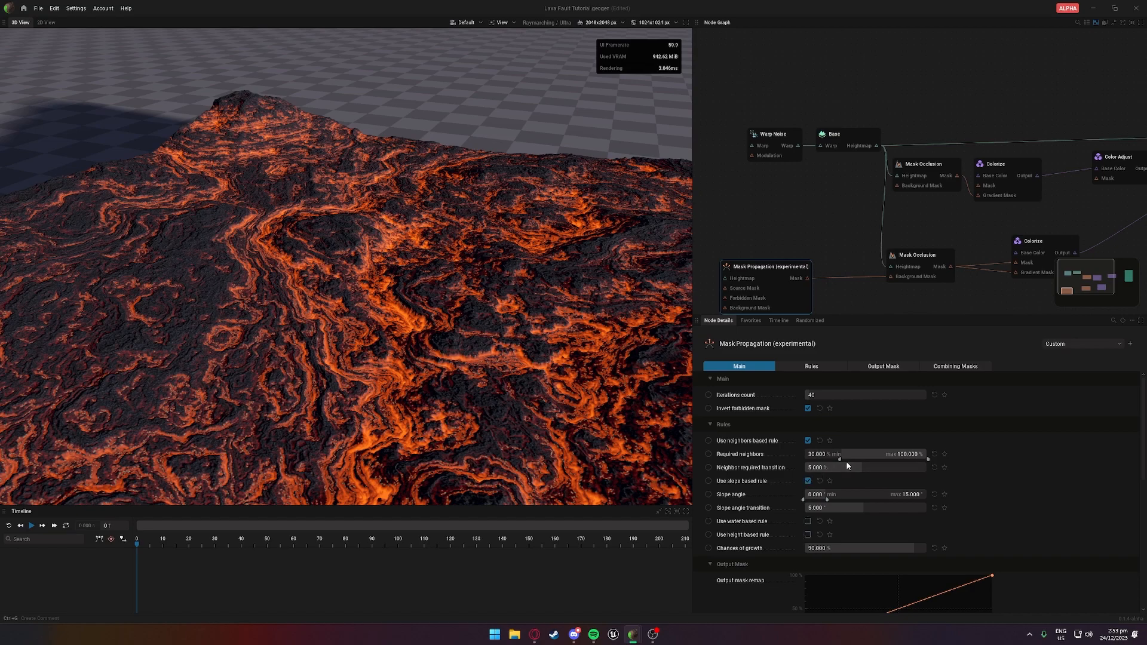
{"action": "left_click_drag", "start_coordinate": [846, 460], "coordinate": [920, 463]}
{"action": "left_click_drag", "start_coordinate": [724, 278], "coordinate": [875, 145]}
{"action": "left_click_drag", "start_coordinate": [770, 278], "coordinate": [806, 267]}
Set the Mask Propagation's minimum required neighbors to about 57%, neighbor required transition to about 9% and maximum slope angle to about 9.7°
{"action": "mouse_move", "coordinate": [865, 457]}
{"action": "left_mouse_down"}
{"action": "mouse_move", "coordinate": [884, 455]}
{"action": "mouse_move", "coordinate": [866, 462]}
{"action": "left_mouse_up"}
{"action": "left_click_drag", "start_coordinate": [871, 461], "coordinate": [868, 460]}
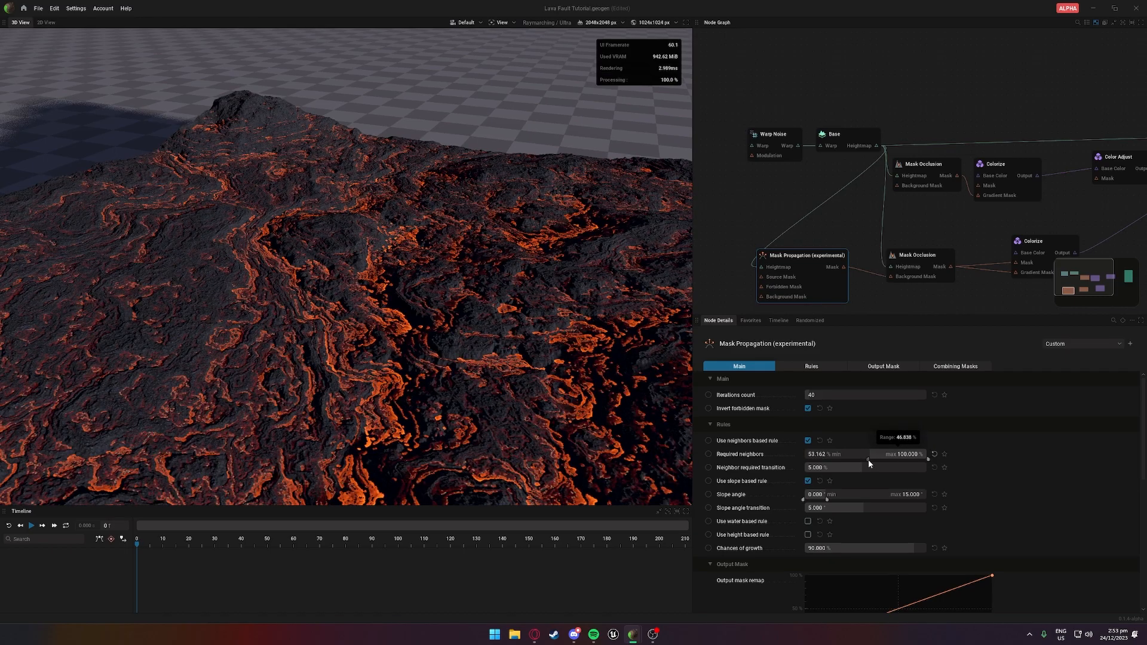
{"action": "left_click_drag", "start_coordinate": [621, 410], "coordinate": [555, 406]}
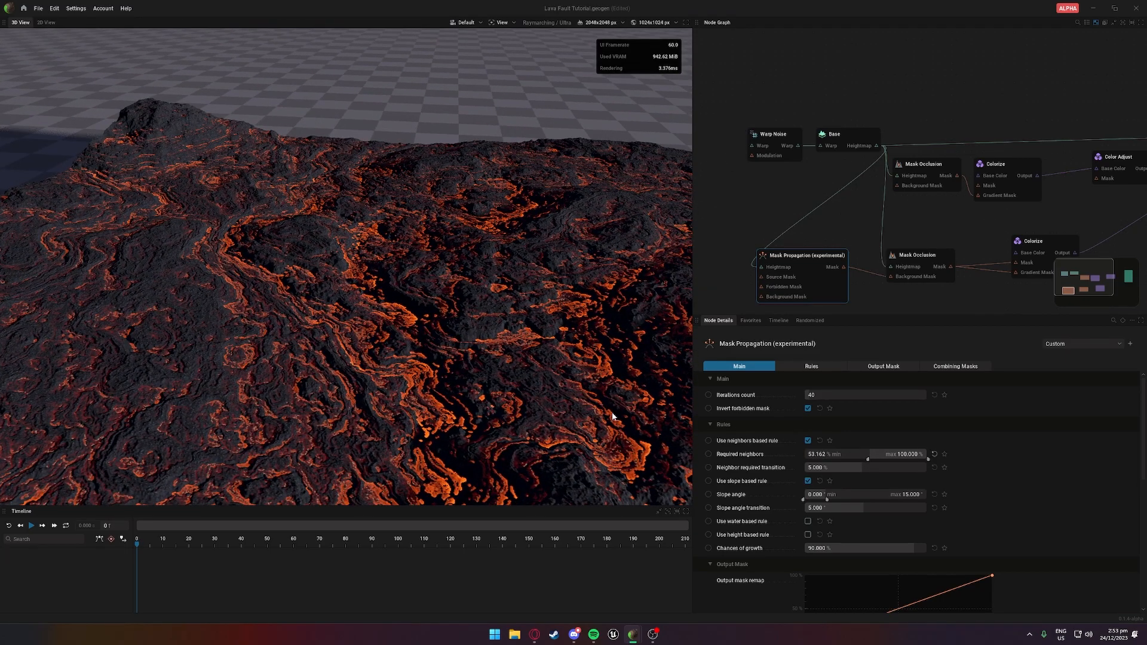
{"action": "left_click_drag", "start_coordinate": [836, 470], "coordinate": [871, 468]}
{"action": "left_click_drag", "start_coordinate": [823, 499], "coordinate": [817, 500]}
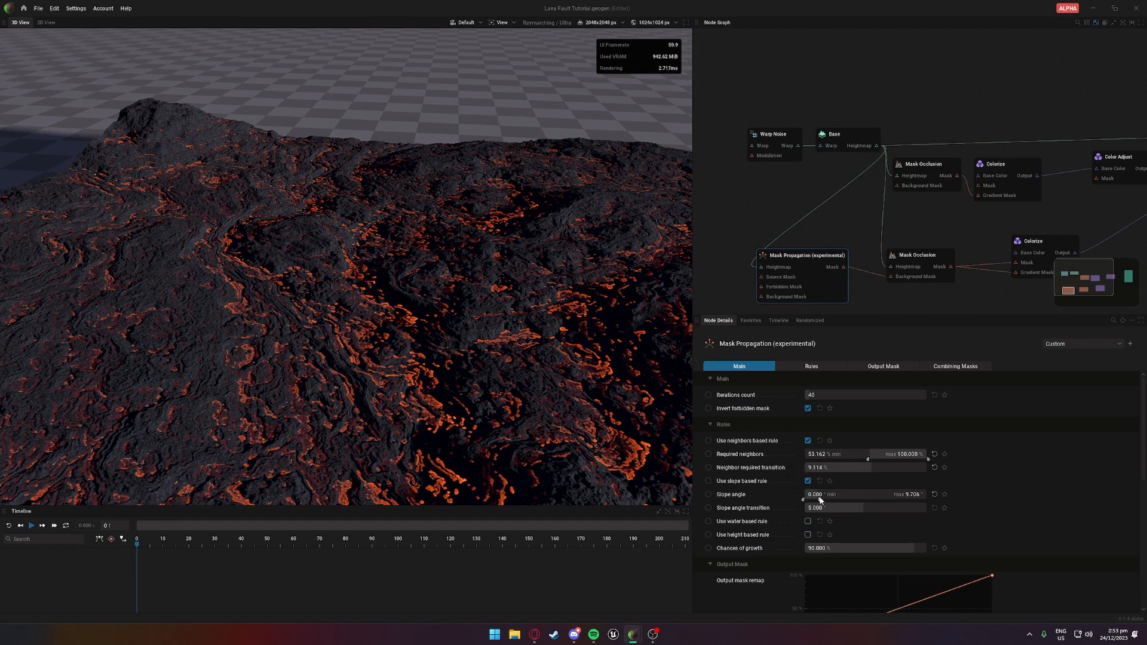
{"action": "scroll", "coordinate": [820, 501], "scroll_direction": "down", "scroll_amount": 2}
{"action": "scroll", "coordinate": [853, 489], "scroll_direction": "up", "scroll_amount": 2}
{"action": "left_click_drag", "start_coordinate": [867, 459], "coordinate": [860, 468]}
Increase the Renderer node's emissive strength to about 3.6
{"action": "middle_click_drag", "start_coordinate": [984, 224], "coordinate": [779, 235]}
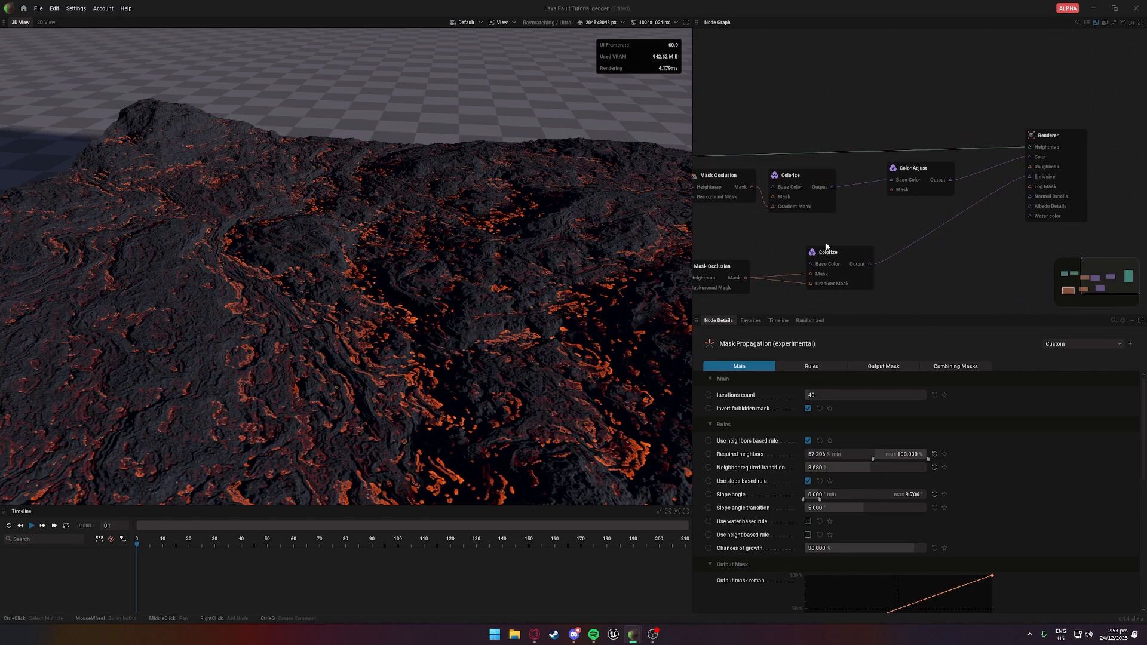
{"action": "left_click", "coordinate": [1050, 138]}
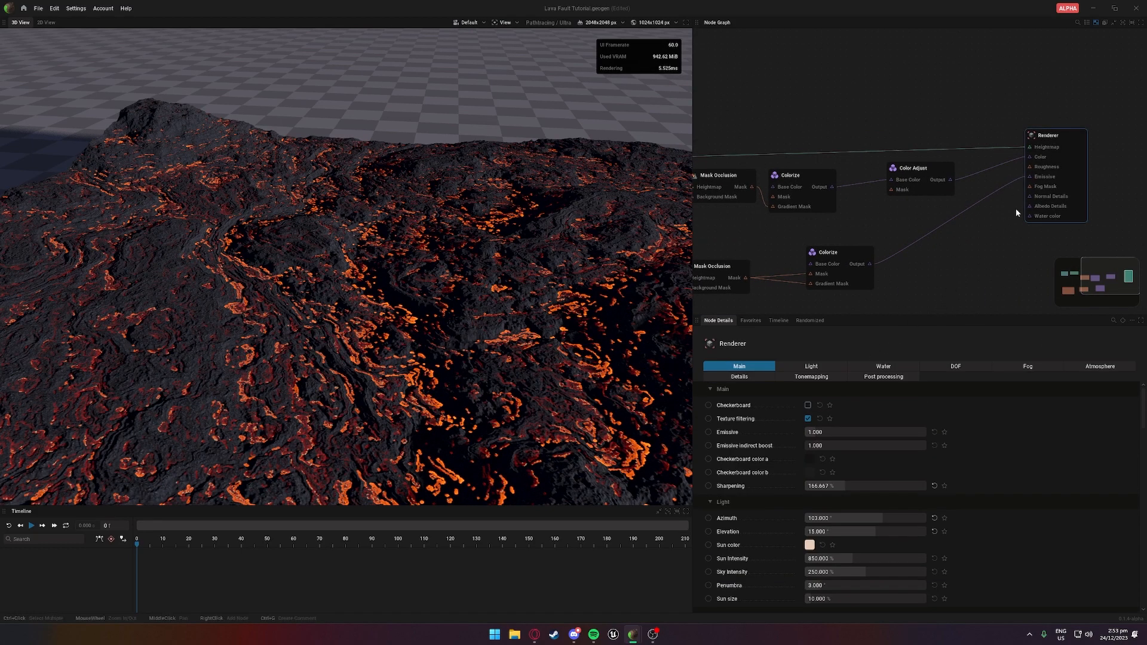
{"action": "left_click_drag", "start_coordinate": [818, 434], "coordinate": [842, 434]}
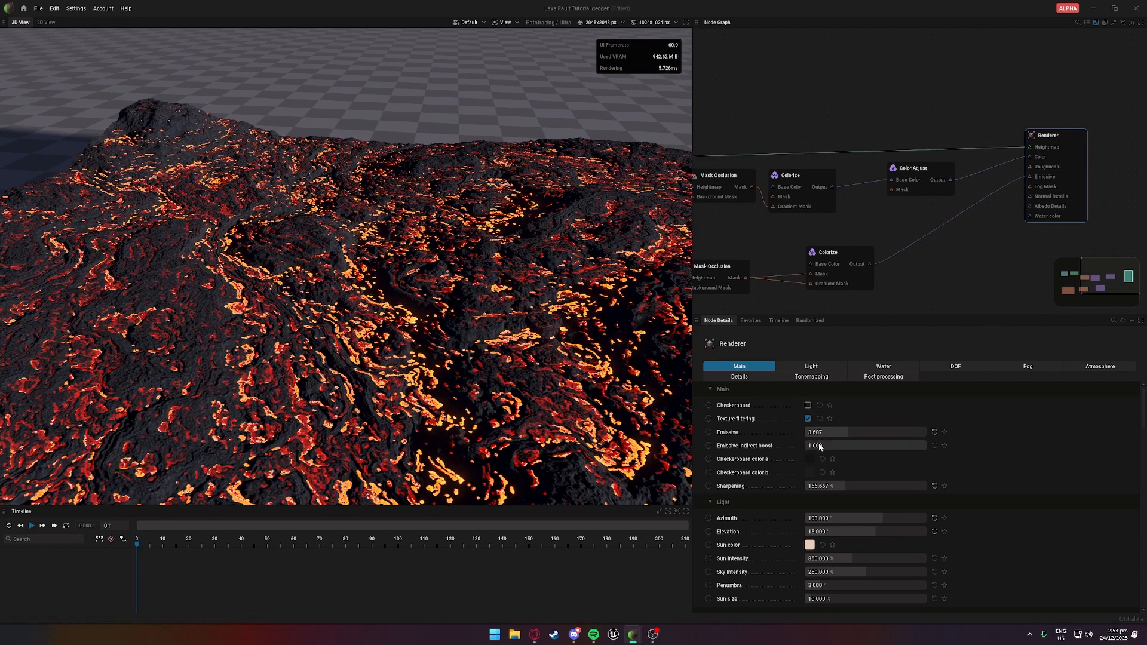
Lower the Renderer's bloom intensity threshold range to 0% minimum and 50% maximum
{"action": "scroll", "coordinate": [813, 449], "scroll_direction": "down", "scroll_amount": 15}
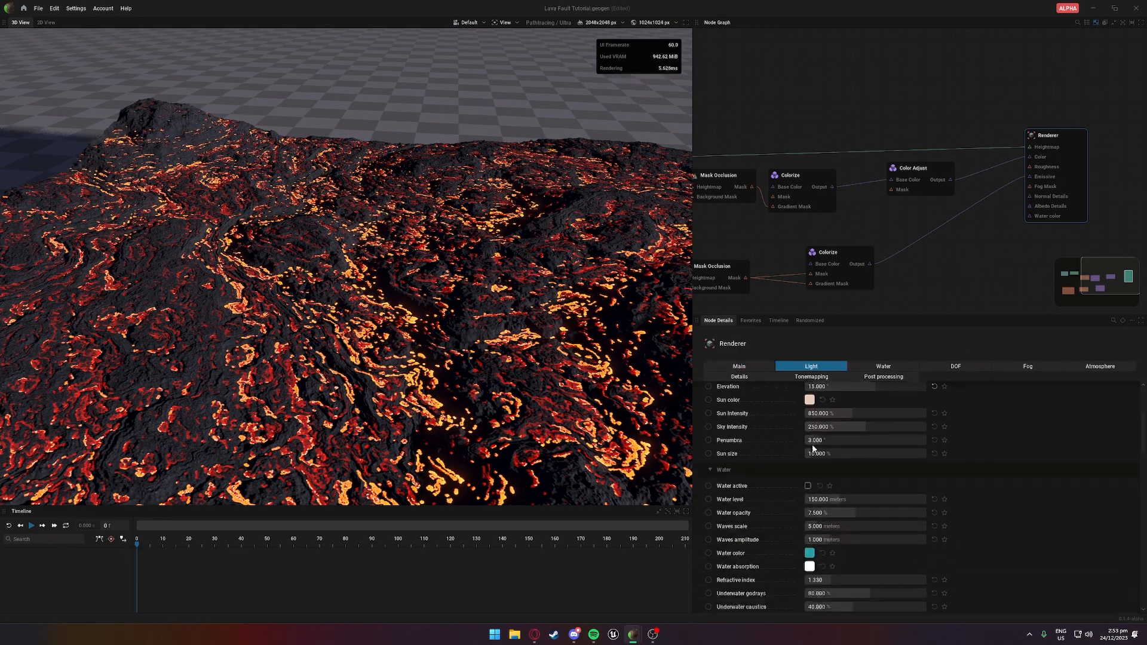
{"action": "scroll", "coordinate": [813, 449], "scroll_direction": "down", "scroll_amount": 10}
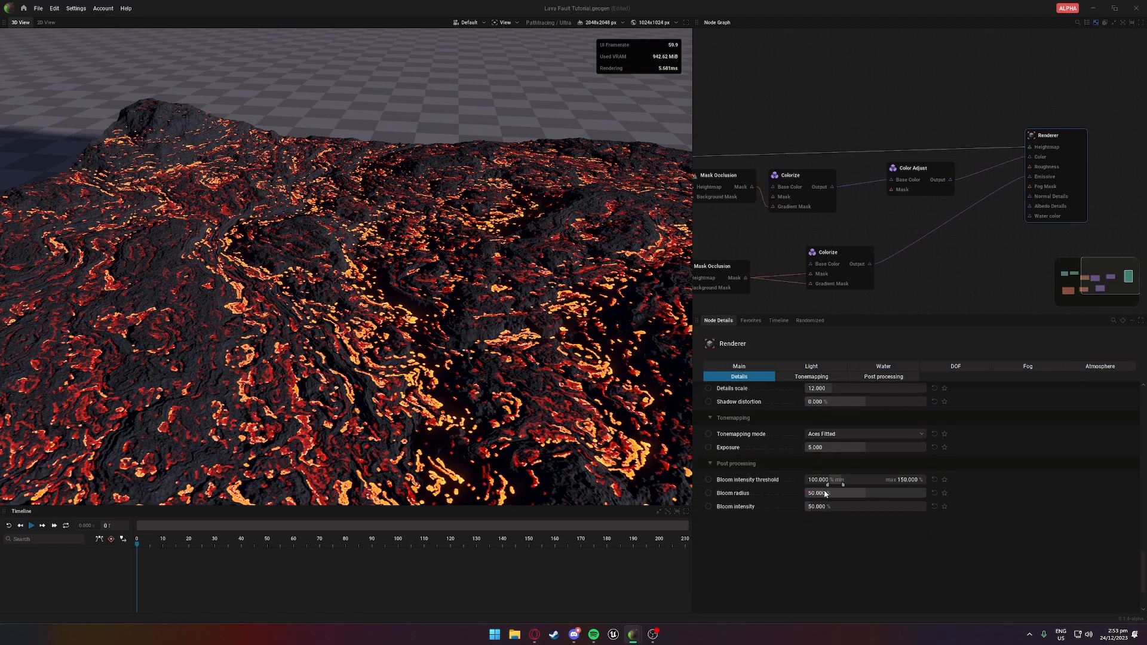
{"action": "left_click_drag", "start_coordinate": [842, 484], "coordinate": [810, 484]}
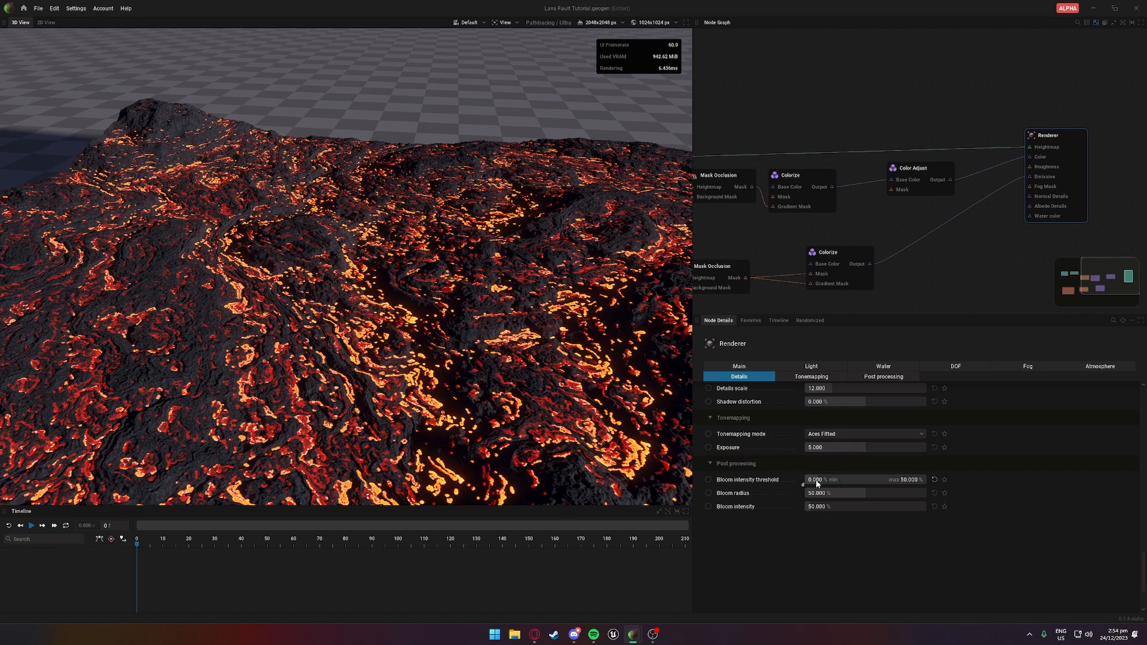
Set the Renderer's bloom radius to about 59% and its bloom intensity to about 243%
{"action": "mouse_move", "coordinate": [829, 496]}
{"action": "left_mouse_down"}
{"action": "mouse_move", "coordinate": [881, 496]}
{"action": "mouse_move", "coordinate": [835, 507]}
{"action": "mouse_move", "coordinate": [829, 492]}
{"action": "mouse_move", "coordinate": [840, 492]}
{"action": "left_mouse_up"}
{"action": "left_click_drag", "start_coordinate": [567, 299], "coordinate": [388, 284]}
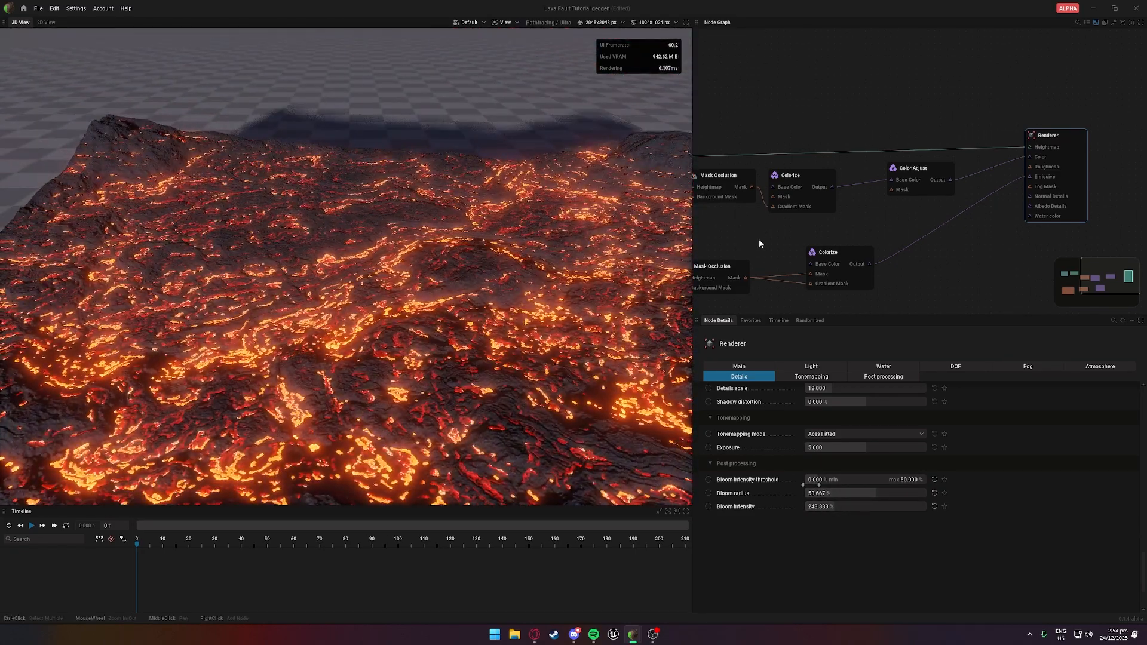
Adjust the emissive Colorize node's curves so the color mask peaks at about 36% and the mask remap at about 93%
{"action": "middle_click_drag", "start_coordinate": [756, 250], "coordinate": [777, 243]}
{"action": "left_click", "coordinate": [832, 245]}
{"action": "left_click_drag", "start_coordinate": [905, 452], "coordinate": [918, 370]}
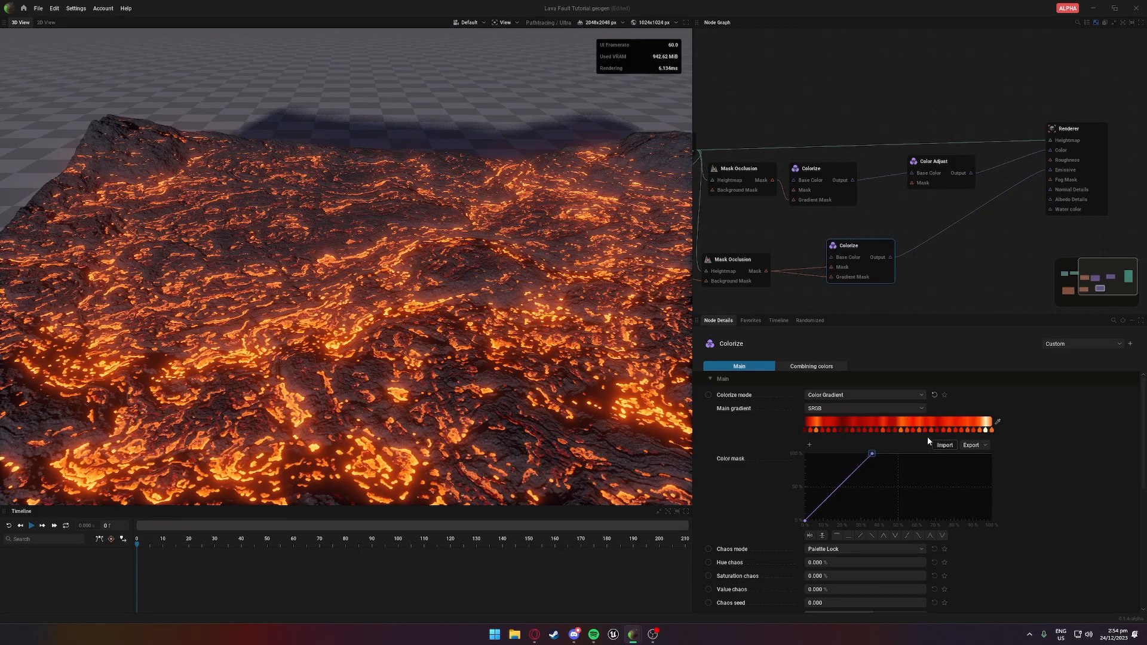
{"action": "scroll", "coordinate": [926, 441], "scroll_direction": "down", "scroll_amount": 3}
{"action": "left_click_drag", "start_coordinate": [989, 500], "coordinate": [924, 499]}
{"action": "left_click_drag", "start_coordinate": [928, 458], "coordinate": [1014, 412]}
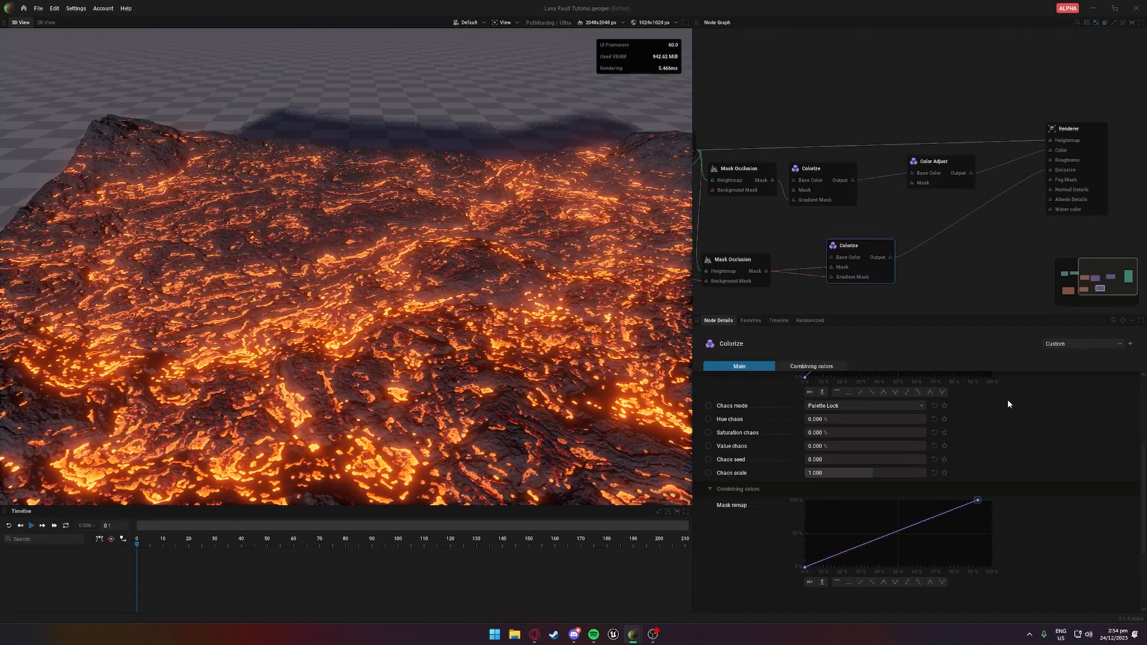
Set the emissive Mask Occlusion's coarse size to 0125m, fine size to about -0.23, filter width to about 4.7 and remap end point to about 94%
{"action": "left_click", "coordinate": [757, 260]}
{"action": "middle_click_drag", "start_coordinate": [758, 252], "coordinate": [872, 231]}
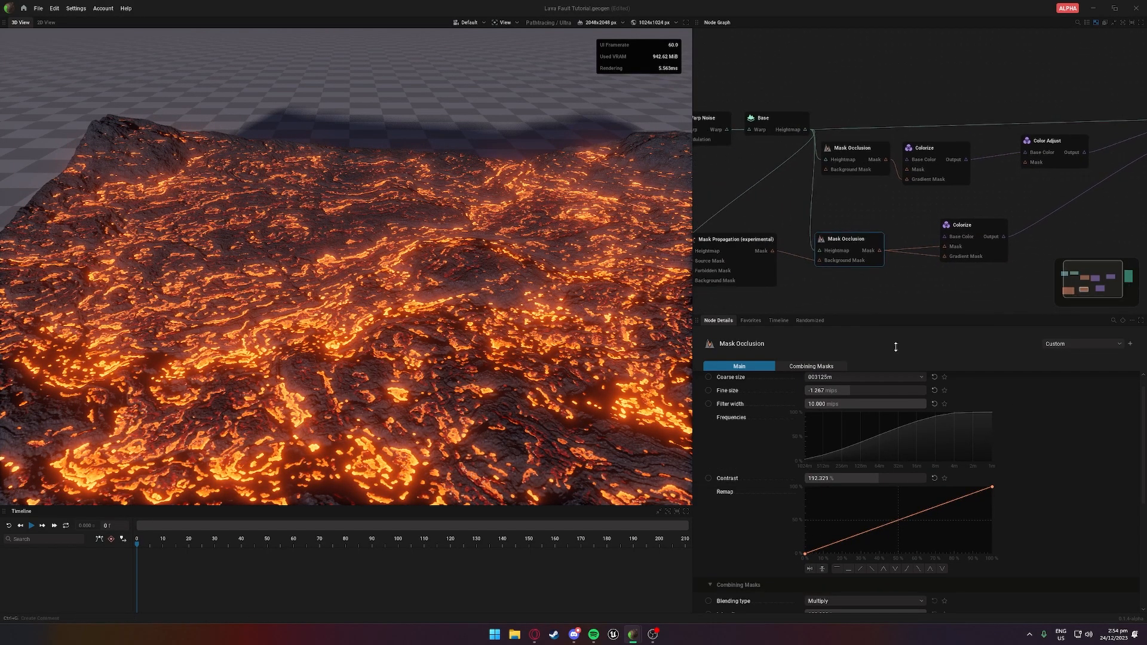
{"action": "left_click", "coordinate": [834, 396]}
{"action": "left_click", "coordinate": [832, 561]}
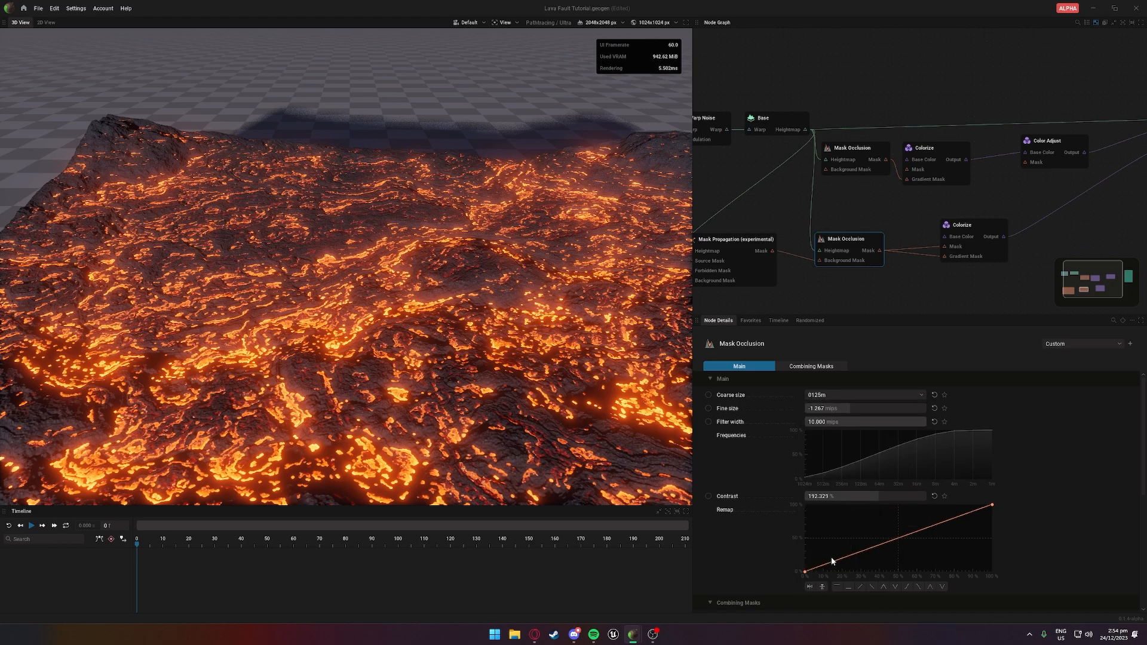
{"action": "left_click", "coordinate": [830, 396]}
{"action": "left_click", "coordinate": [826, 515]}
{"action": "left_click", "coordinate": [838, 396]}
{"action": "left_click", "coordinate": [823, 557]}
{"action": "left_click_drag", "start_coordinate": [832, 406], "coordinate": [763, 423]}
{"action": "left_click_drag", "start_coordinate": [976, 498], "coordinate": [1020, 469]}
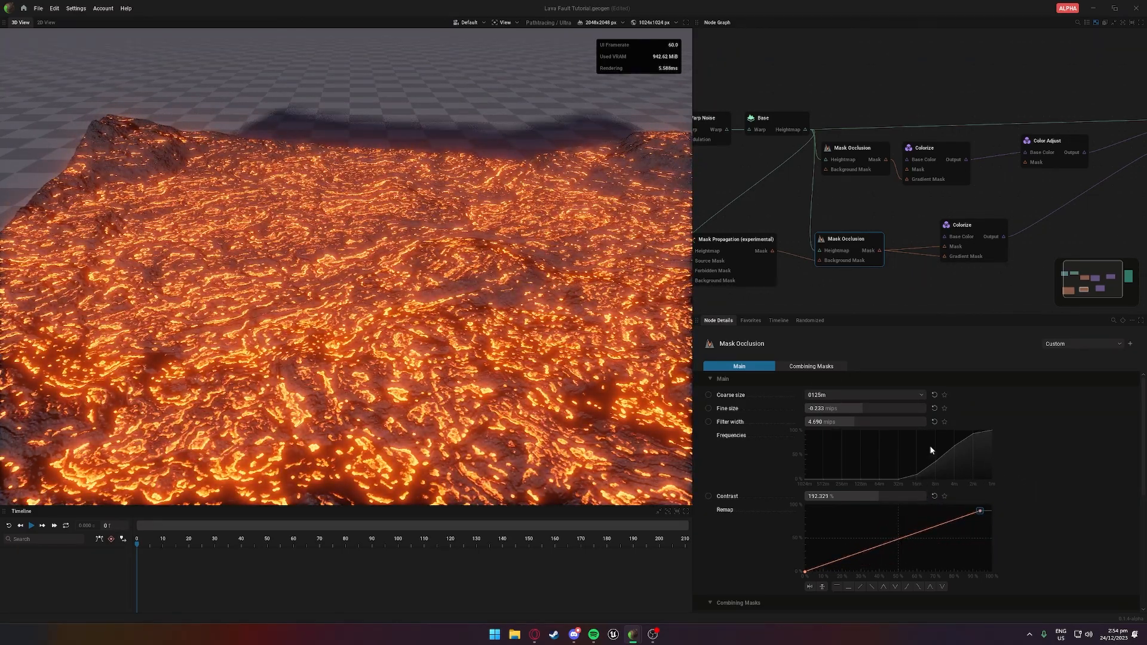
Compare the Mask Occlusion's coarse sizes, including 256m and 32m, and settle on 00625m
{"action": "left_click", "coordinate": [833, 395]}
{"action": "left_click", "coordinate": [827, 429]}
{"action": "left_click", "coordinate": [828, 395]}
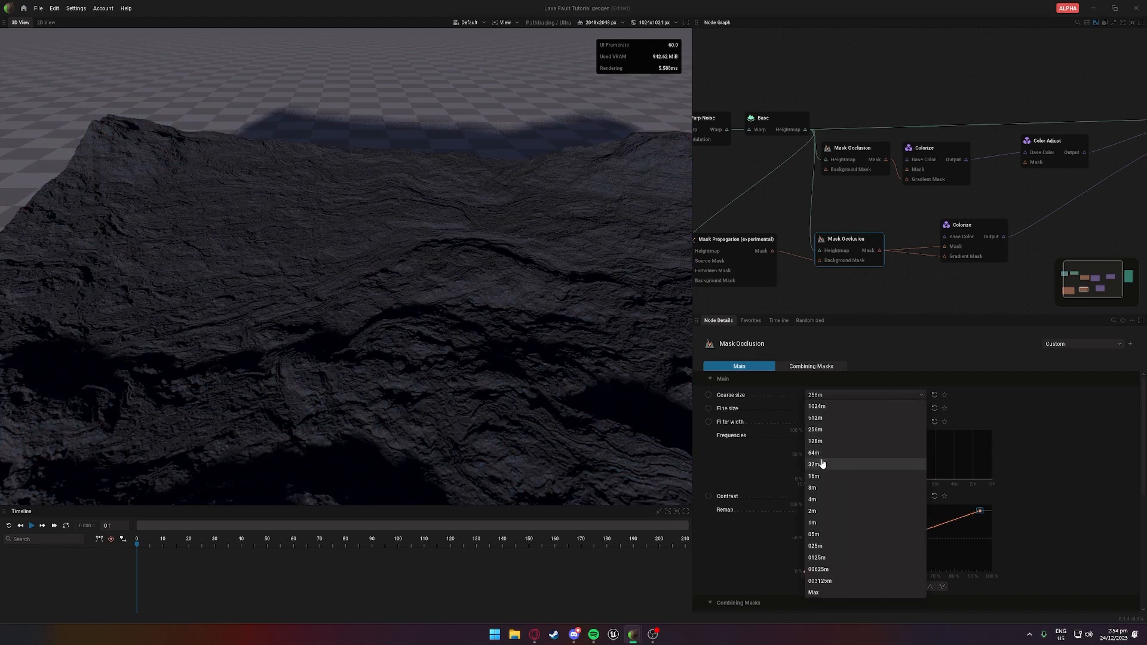
{"action": "left_click", "coordinate": [826, 464]}
{"action": "left_click", "coordinate": [833, 395]}
{"action": "left_click", "coordinate": [831, 540]}
{"action": "left_click", "coordinate": [833, 395]}
{"action": "left_click", "coordinate": [832, 569]}
Tune the Mask Propagation: minimum required neighbors about 51%, neighbor transition about 1.1%, maximum slope about 7.7°, slope transition about 6°, chances of growth 62%
{"action": "left_click", "coordinate": [749, 268]}
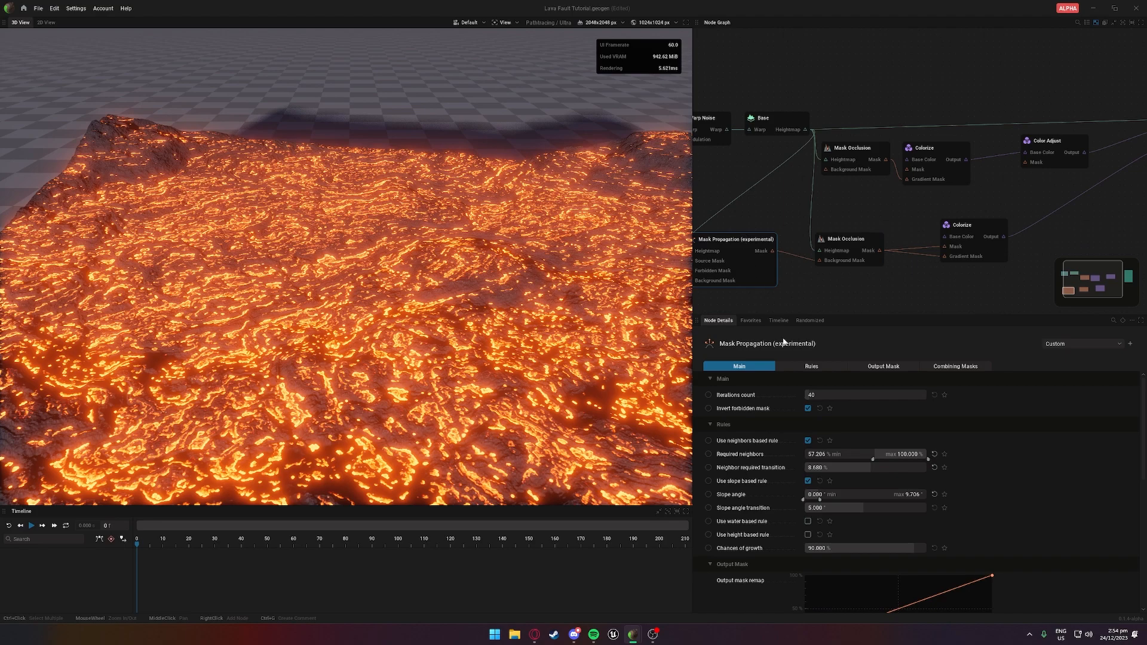
{"action": "left_click_drag", "start_coordinate": [875, 458], "coordinate": [865, 508]}
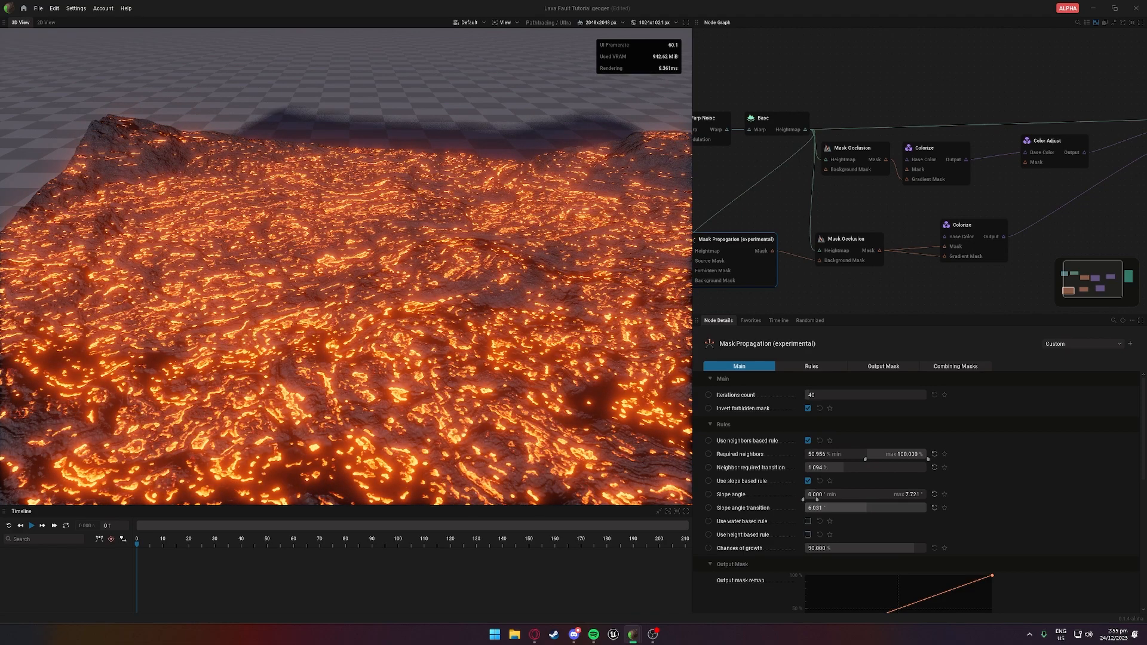
{"action": "mouse_move", "coordinate": [903, 548]}
{"action": "left_mouse_down"}
{"action": "mouse_move", "coordinate": [808, 549]}
{"action": "mouse_move", "coordinate": [880, 548]}
{"action": "left_mouse_up"}
{"action": "left_click_drag", "start_coordinate": [579, 381], "coordinate": [430, 335]}
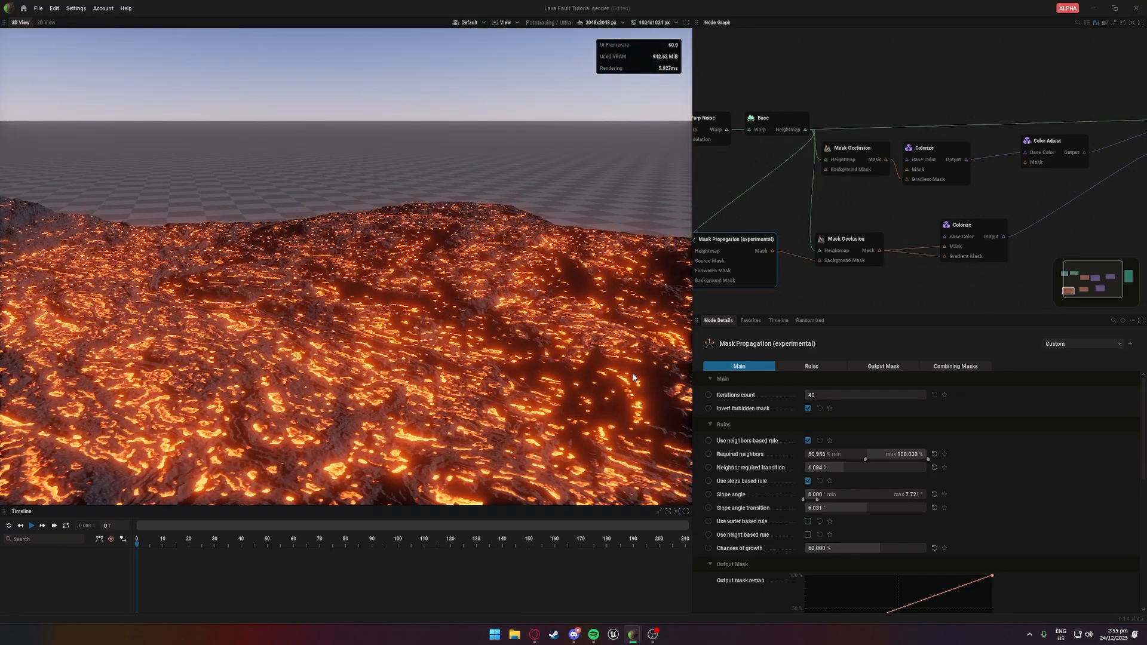
Try shifting the end point of the Mask Propagation's output mask remap curve inward and return it to the corner
{"action": "scroll", "coordinate": [873, 497], "scroll_direction": "down", "scroll_amount": 3}
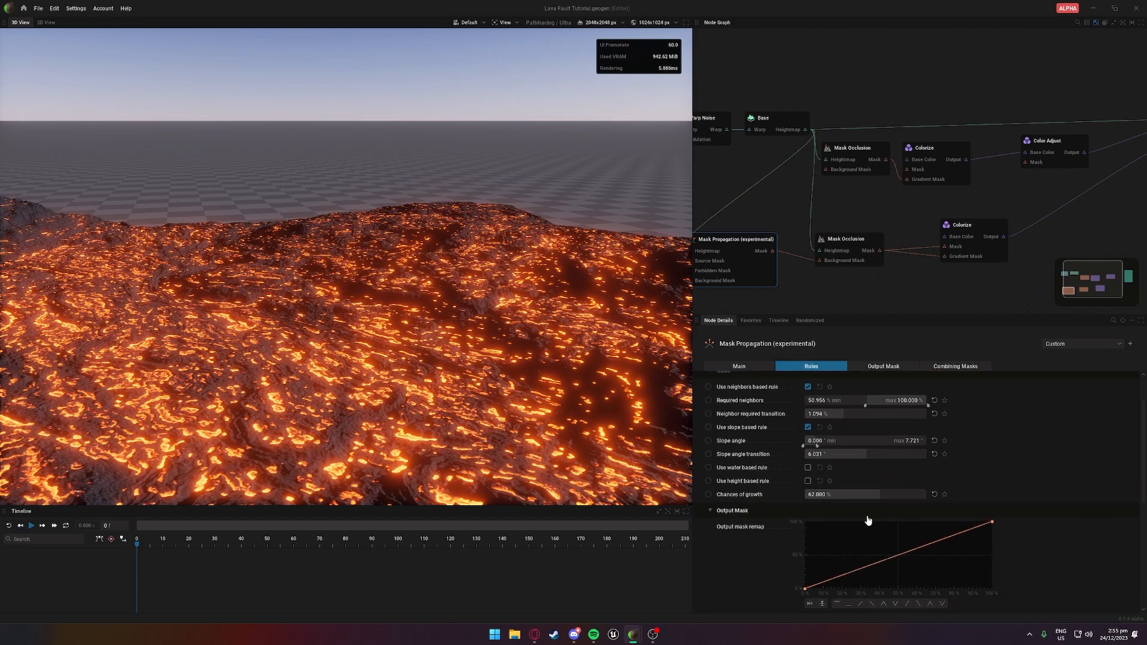
{"action": "left_click_drag", "start_coordinate": [990, 522], "coordinate": [896, 522]}
{"action": "left_click_drag", "start_coordinate": [888, 461], "coordinate": [1052, 428]}
Set the Mask Propagation's iterations count to 33 and raise the terrain resolution to 4096x4096 px
{"action": "middle_click_drag", "start_coordinate": [832, 288], "coordinate": [770, 320]}
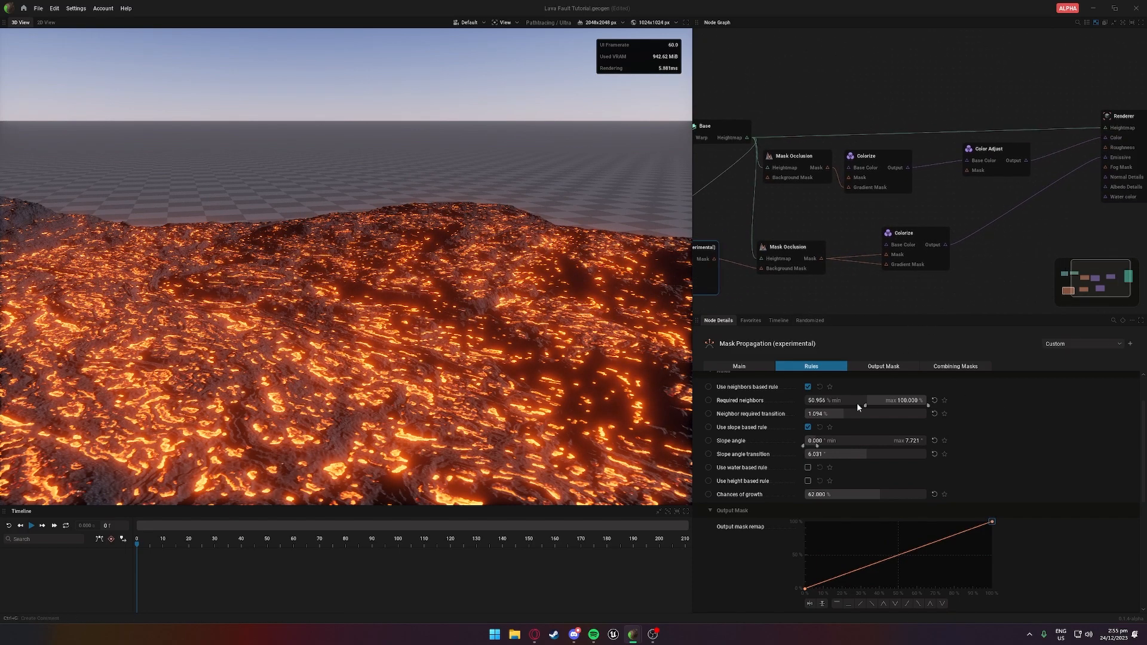
{"action": "scroll", "coordinate": [843, 455], "scroll_direction": "up", "scroll_amount": 2}
{"action": "left_click_drag", "start_coordinate": [810, 396], "coordinate": [770, 353]}
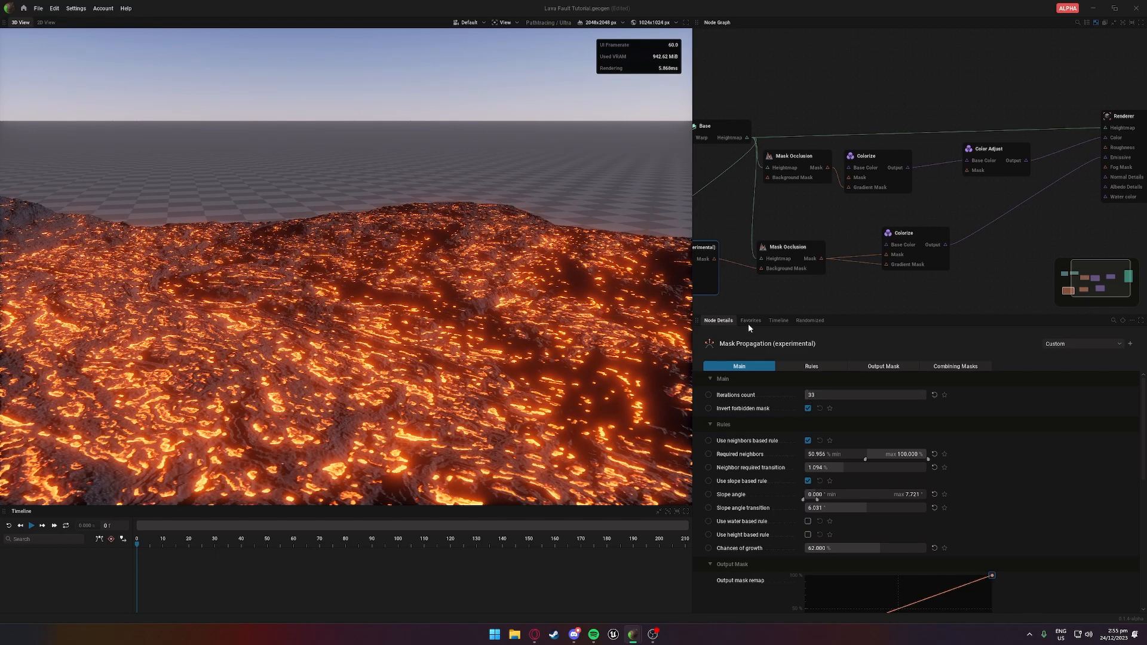
{"action": "left_click", "coordinate": [597, 22]}
{"action": "left_click", "coordinate": [599, 63]}
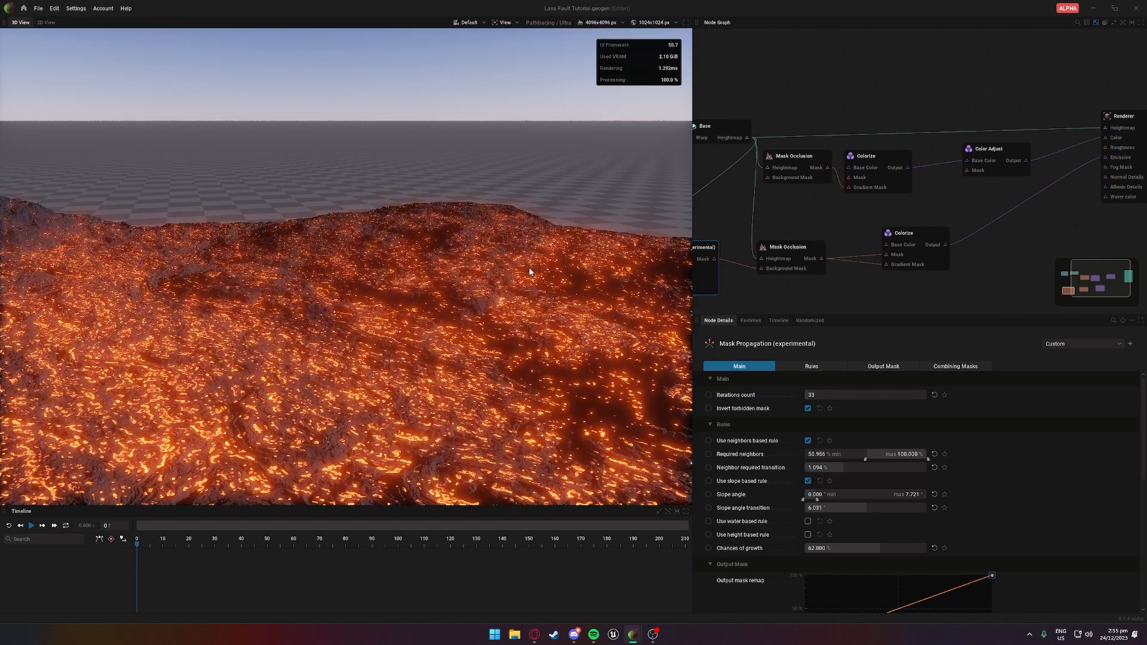
Try lowering the Mask Propagation's neighbor required transition to about 0.3% and restore it to about 1.1%
{"action": "left_click_drag", "start_coordinate": [486, 291], "coordinate": [449, 301]}
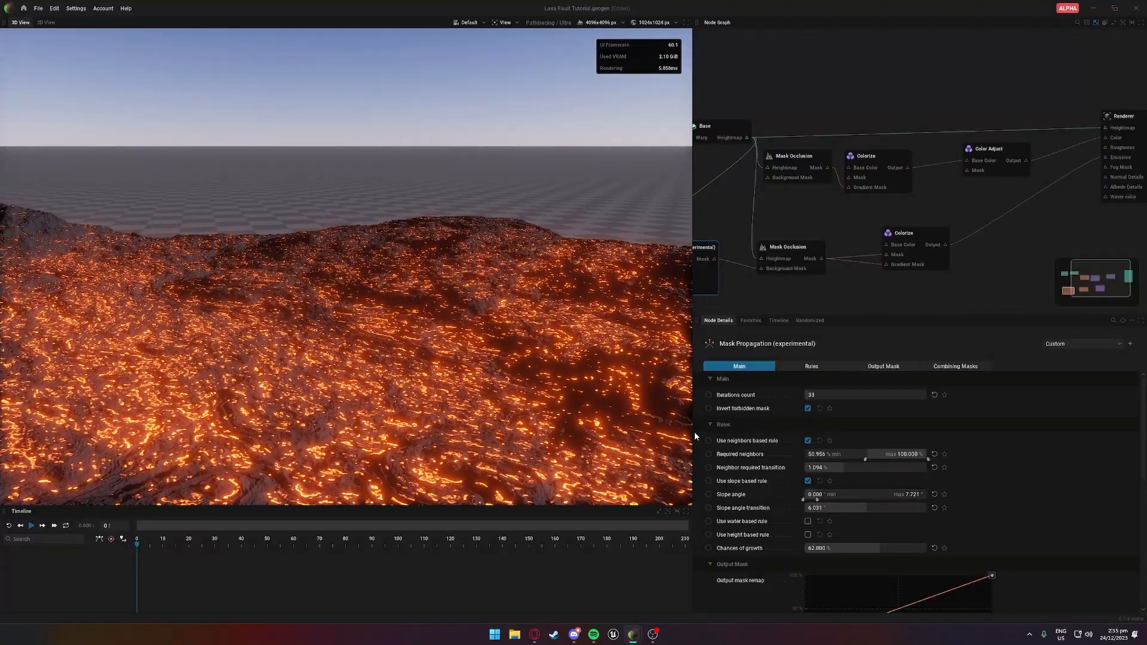
{"action": "left_click_drag", "start_coordinate": [865, 459], "coordinate": [809, 467]}
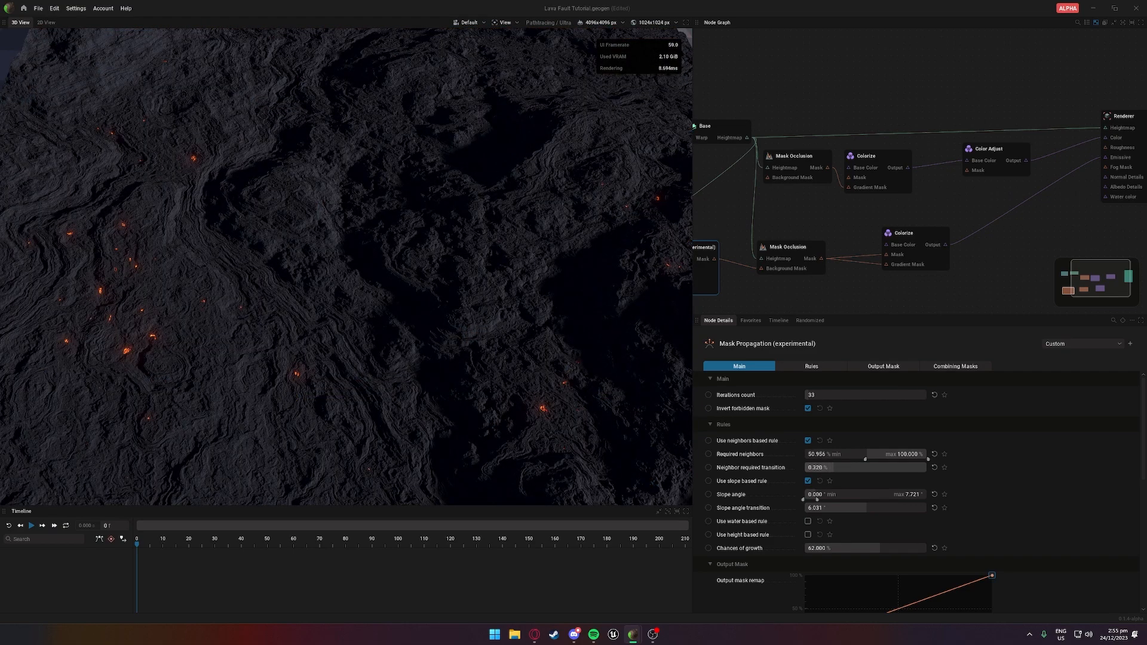
{"action": "left_click_drag", "start_coordinate": [842, 468], "coordinate": [843, 467]}
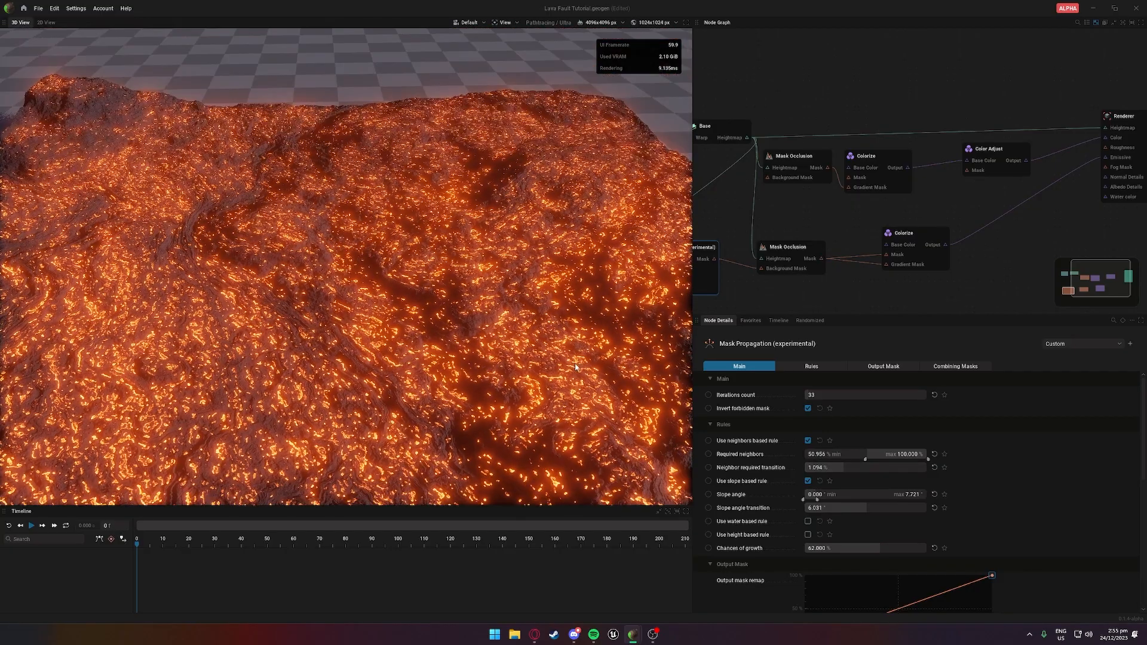
Preview the Mask Propagation's mask output on the terrain and lower its maximum slope angle to about 7.1°
{"action": "left_click", "coordinate": [714, 258]}
{"action": "left_click_drag", "start_coordinate": [536, 420], "coordinate": [537, 388]}
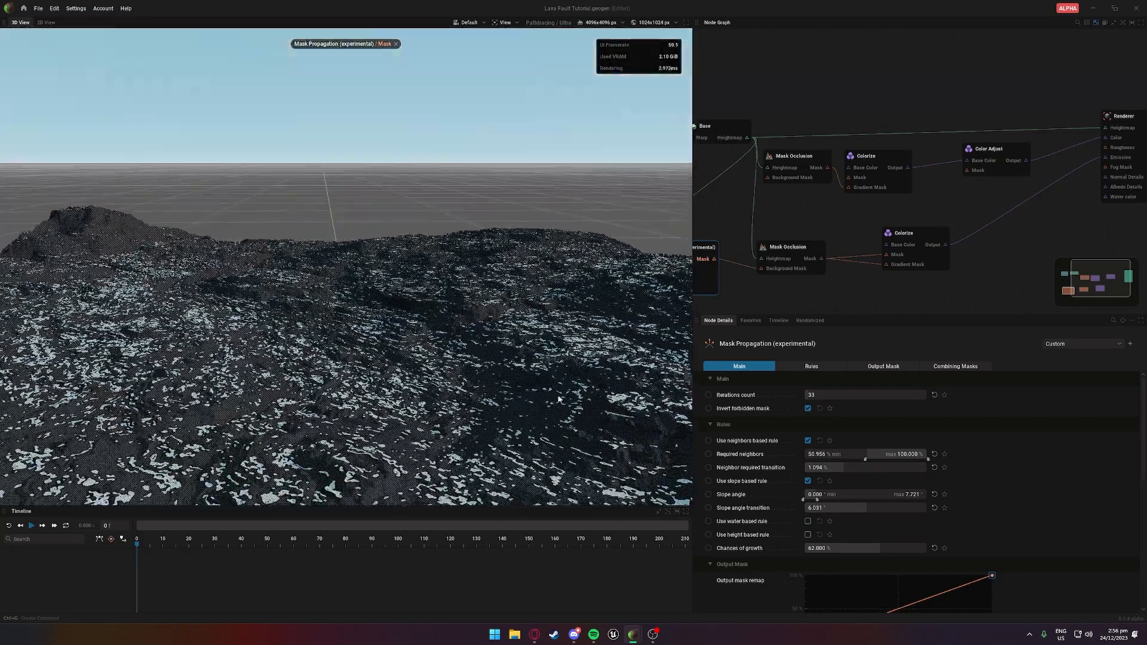
{"action": "mouse_move", "coordinate": [817, 501]}
{"action": "left_mouse_down"}
{"action": "mouse_move", "coordinate": [830, 500]}
{"action": "mouse_move", "coordinate": [816, 508]}
{"action": "left_mouse_up"}
{"action": "left_click_drag", "start_coordinate": [477, 335], "coordinate": [582, 346]}
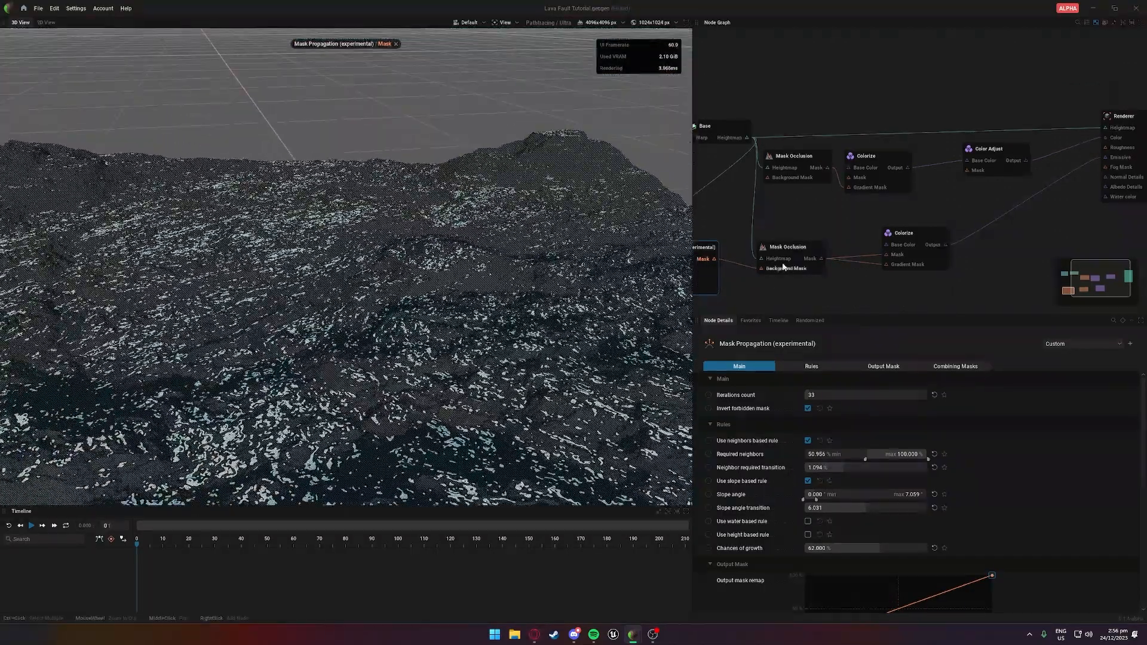
Feed the Mask Propagation's Background Mask from a new Mask Noise node
{"action": "middle_click_drag", "start_coordinate": [784, 267], "coordinate": [934, 256]}
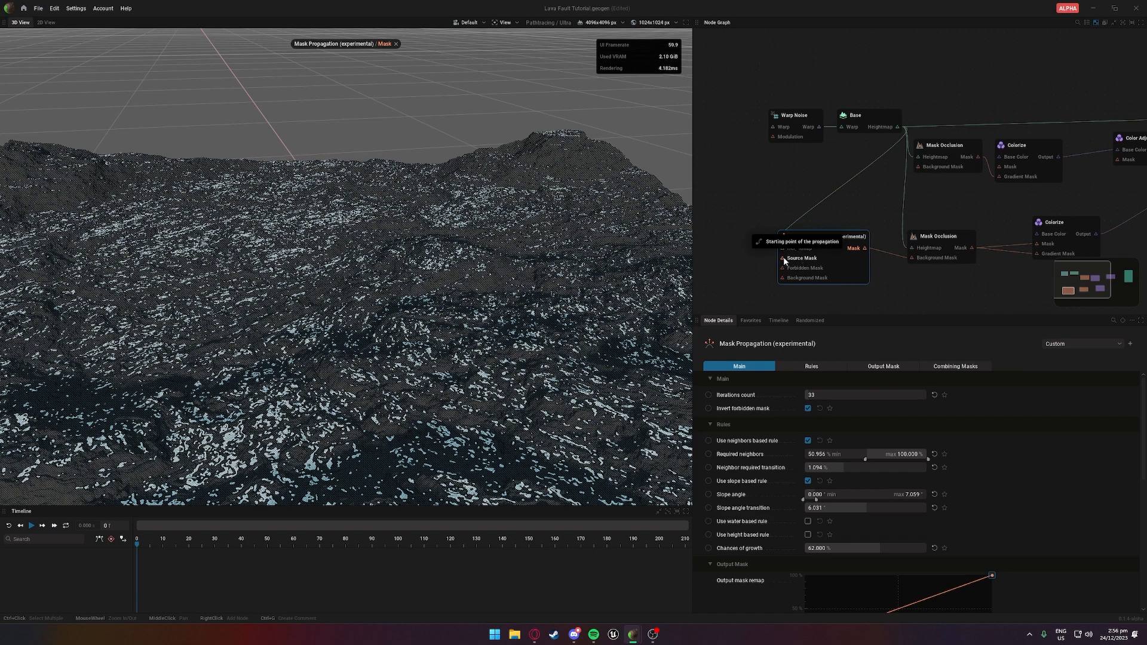
{"action": "left_click_drag", "start_coordinate": [784, 258], "coordinate": [723, 264]}
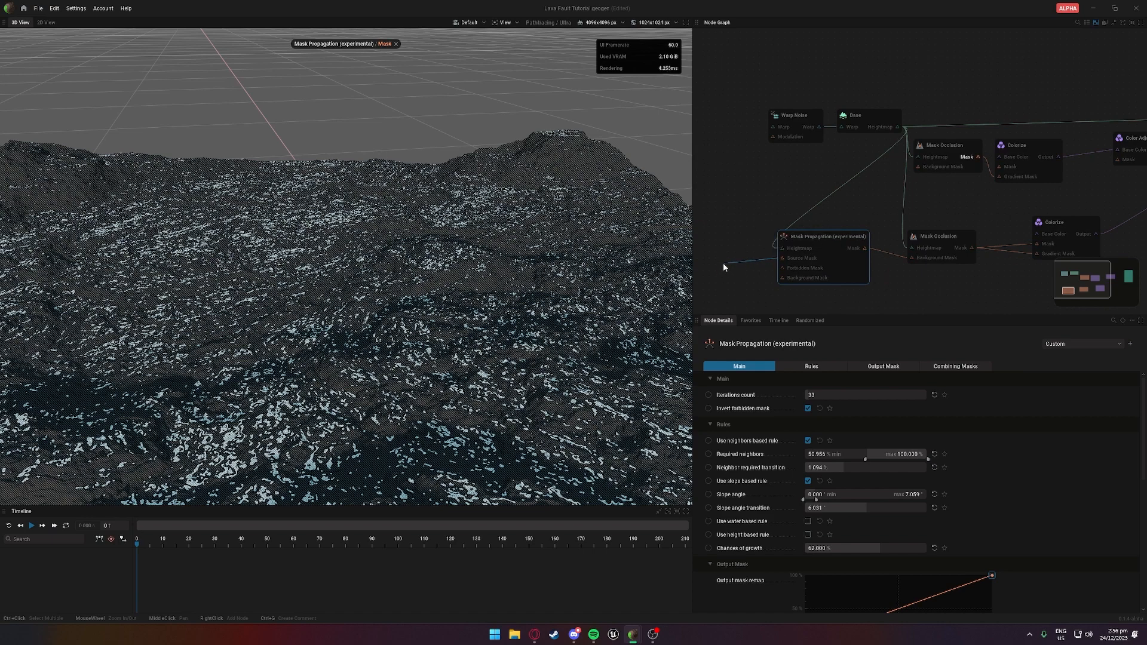
{"action": "mouse_move", "coordinate": [723, 263]}
{"action": "left_mouse_down"}
{"action": "mouse_move", "coordinate": [775, 278]}
{"action": "mouse_move", "coordinate": [742, 255]}
{"action": "left_mouse_up"}
{"action": "left_click", "coordinate": [736, 249]}
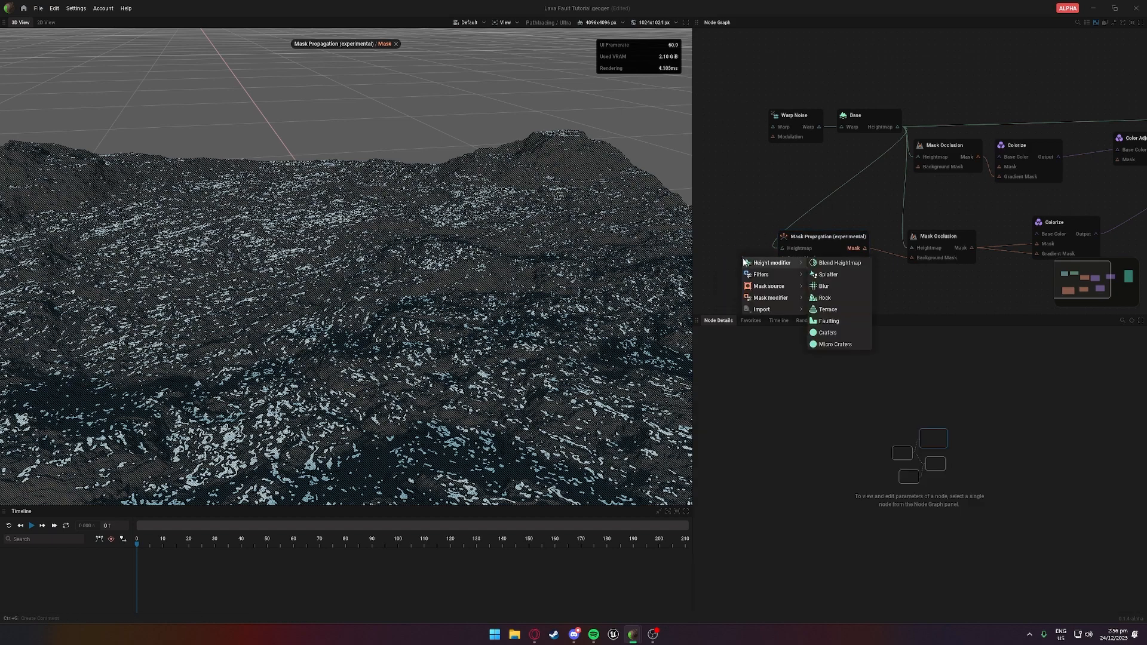
{"action": "left_click", "coordinate": [819, 297]}
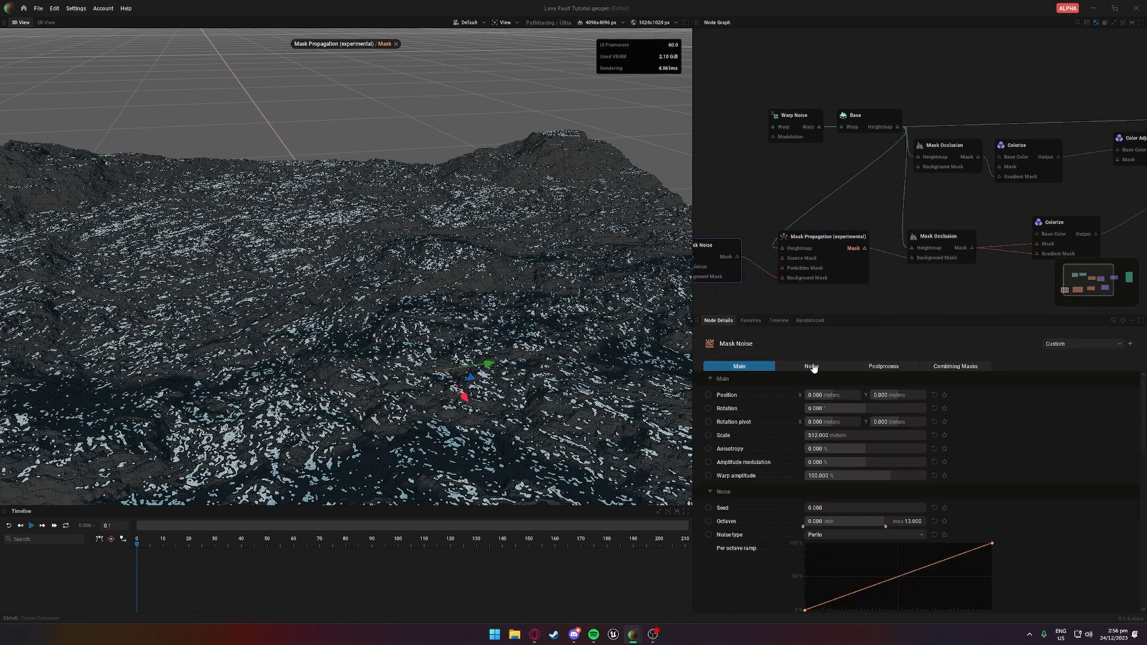
Set the Mask Noise's scale to about 697 m and close the mask preview to return to the full render
{"action": "left_click_drag", "start_coordinate": [514, 269], "coordinate": [621, 292]}
{"action": "left_click_drag", "start_coordinate": [814, 440], "coordinate": [925, 440]}
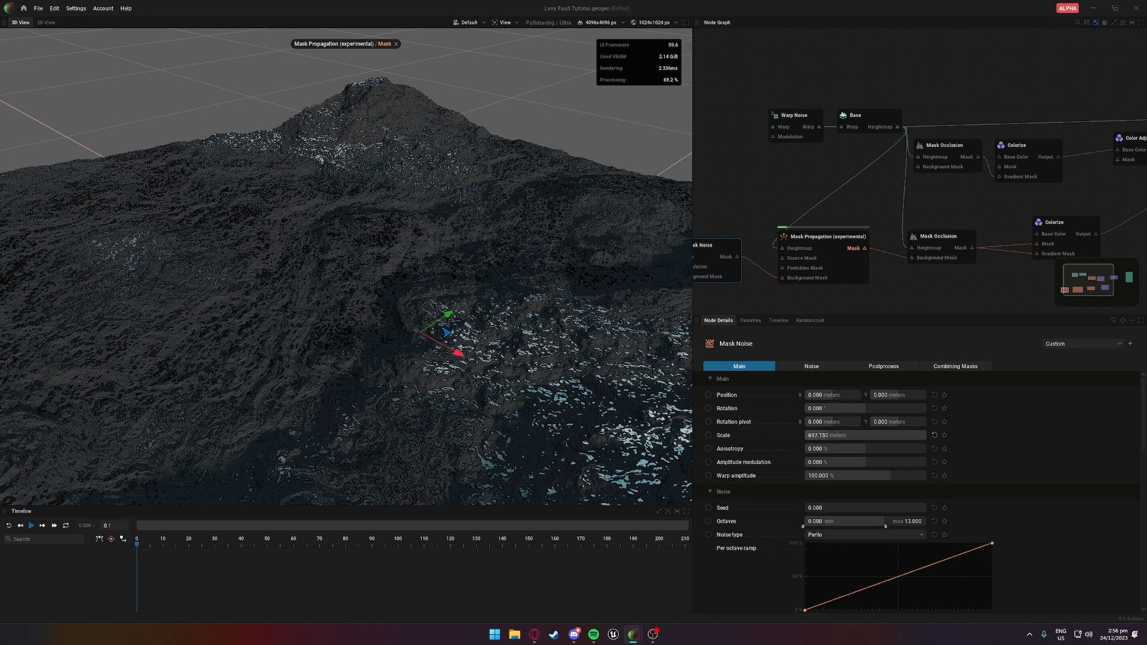
{"action": "middle_click_drag", "start_coordinate": [732, 213], "coordinate": [818, 204]}
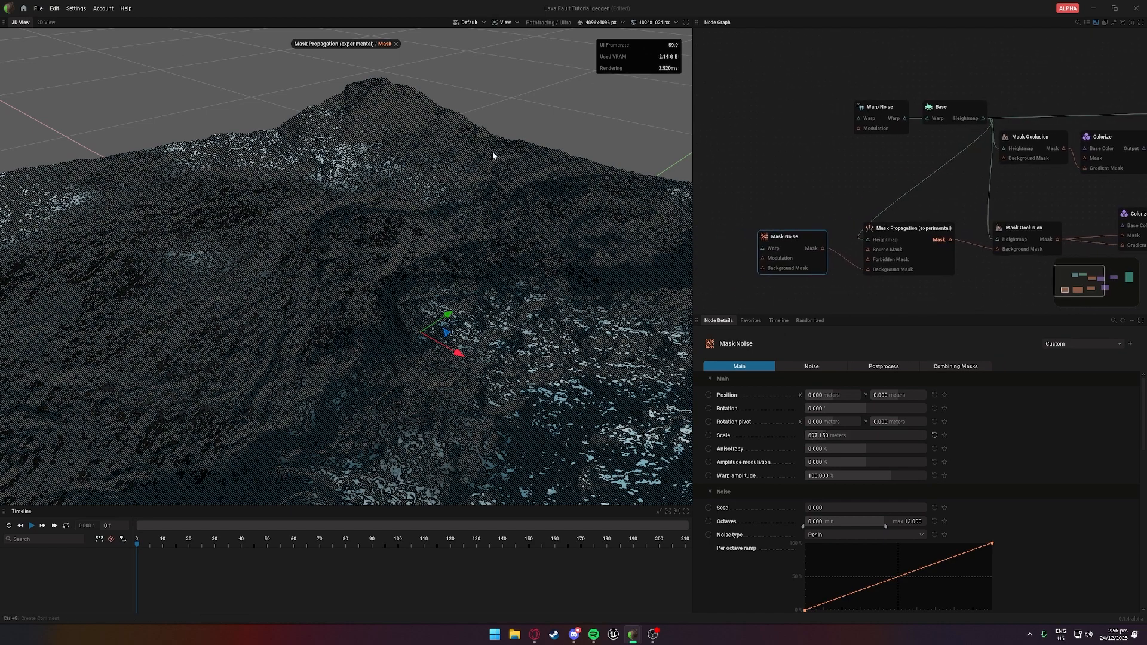
{"action": "left_click", "coordinate": [396, 45]}
{"action": "left_click_drag", "start_coordinate": [525, 220], "coordinate": [589, 276]}
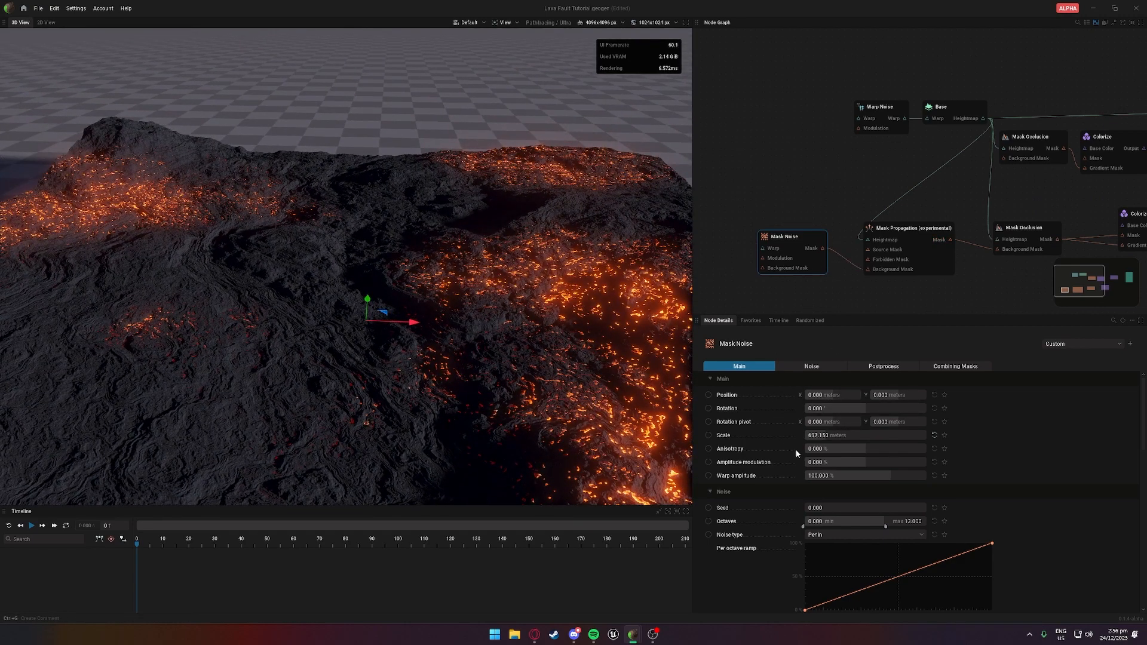
Feed the Mask Noise's Warp input from a new Warp Noise node and set the warp's scale to about 151 m
{"action": "left_click_drag", "start_coordinate": [762, 248], "coordinate": [720, 210]}
{"action": "mouse_move", "coordinate": [747, 214]}
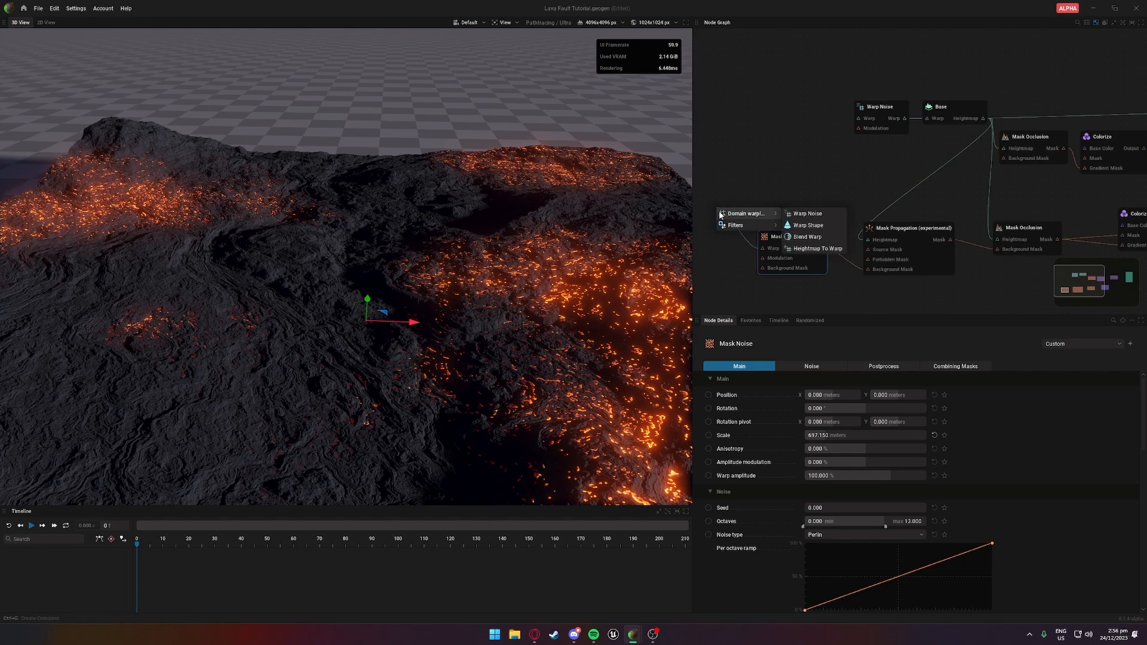
{"action": "left_click", "coordinate": [808, 215]}
{"action": "left_click_drag", "start_coordinate": [822, 435], "coordinate": [808, 435]}
{"action": "left_click_drag", "start_coordinate": [454, 287], "coordinate": [370, 341]}
Set the Mask Propagation's minimum required neighbors to about 45%, raise its neighbor transition slightly, and adjust the Mask Noise's scale
{"action": "left_click", "coordinate": [876, 229]}
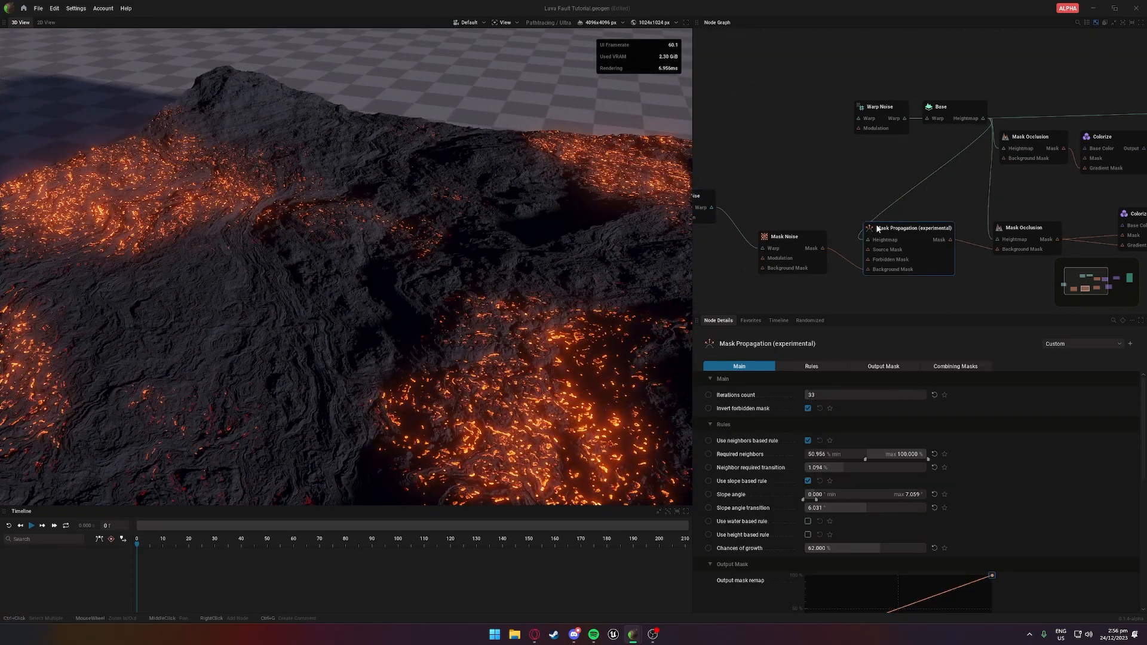
{"action": "mouse_move", "coordinate": [844, 456]}
{"action": "left_mouse_down"}
{"action": "mouse_move", "coordinate": [830, 454]}
{"action": "mouse_move", "coordinate": [857, 454]}
{"action": "mouse_move", "coordinate": [858, 467]}
{"action": "left_mouse_up"}
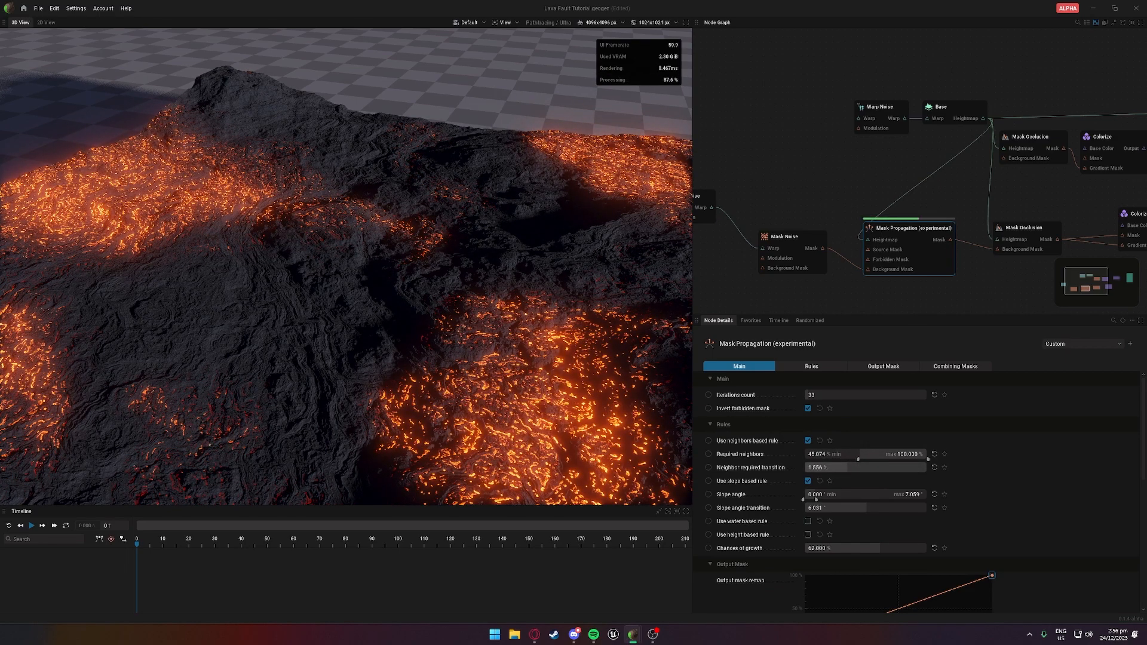
{"action": "left_click", "coordinate": [798, 266]}
{"action": "mouse_move", "coordinate": [830, 430]}
{"action": "left_mouse_down"}
{"action": "mouse_move", "coordinate": [843, 430]}
{"action": "mouse_move", "coordinate": [814, 435]}
{"action": "left_mouse_up"}
Set the rotation folding to 140% and the output warp amplitude to about 165 m on the Warp Noise feeding the Mask Noise
{"action": "left_click", "coordinate": [711, 200]}
{"action": "scroll", "coordinate": [561, 368], "scroll_direction": "down", "scroll_amount": 2}
{"action": "left_click_drag", "start_coordinate": [560, 368], "coordinate": [662, 382]}
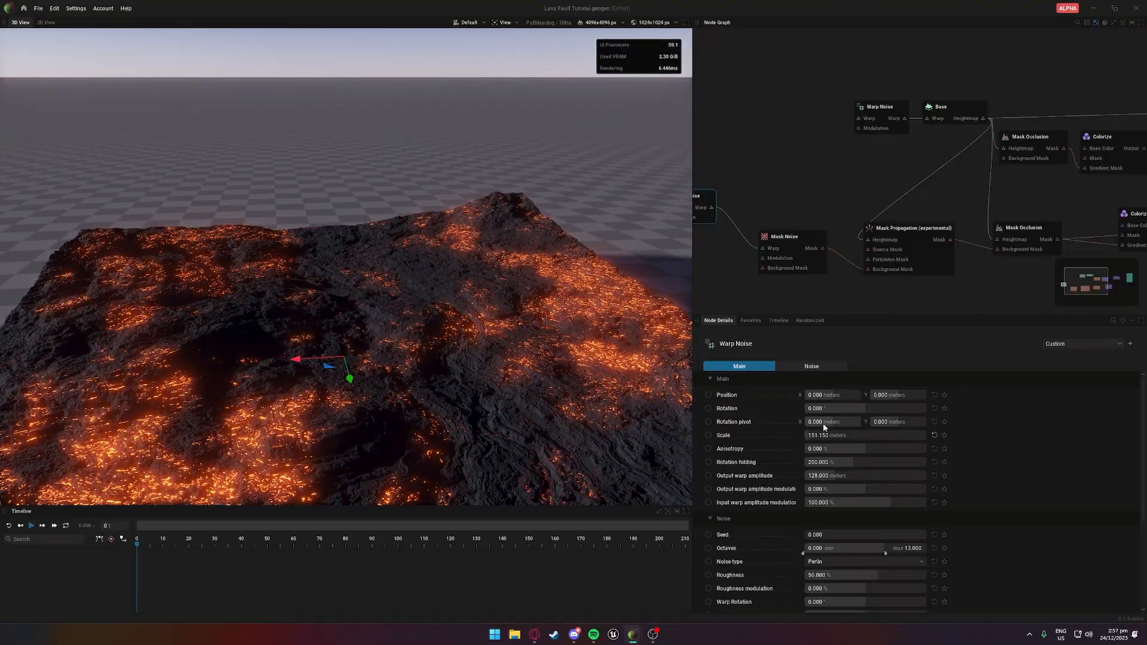
{"action": "left_click_drag", "start_coordinate": [821, 461], "coordinate": [852, 462]}
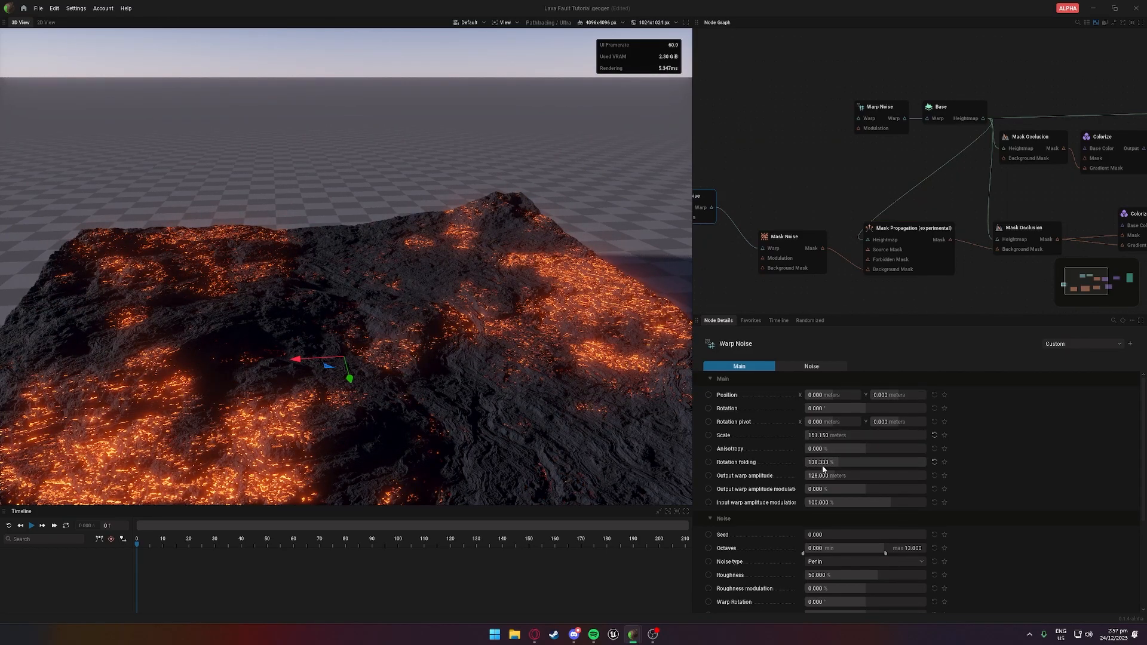
{"action": "left_click_drag", "start_coordinate": [823, 462], "coordinate": [820, 462]}
{"action": "left_click_drag", "start_coordinate": [821, 478], "coordinate": [838, 478]}
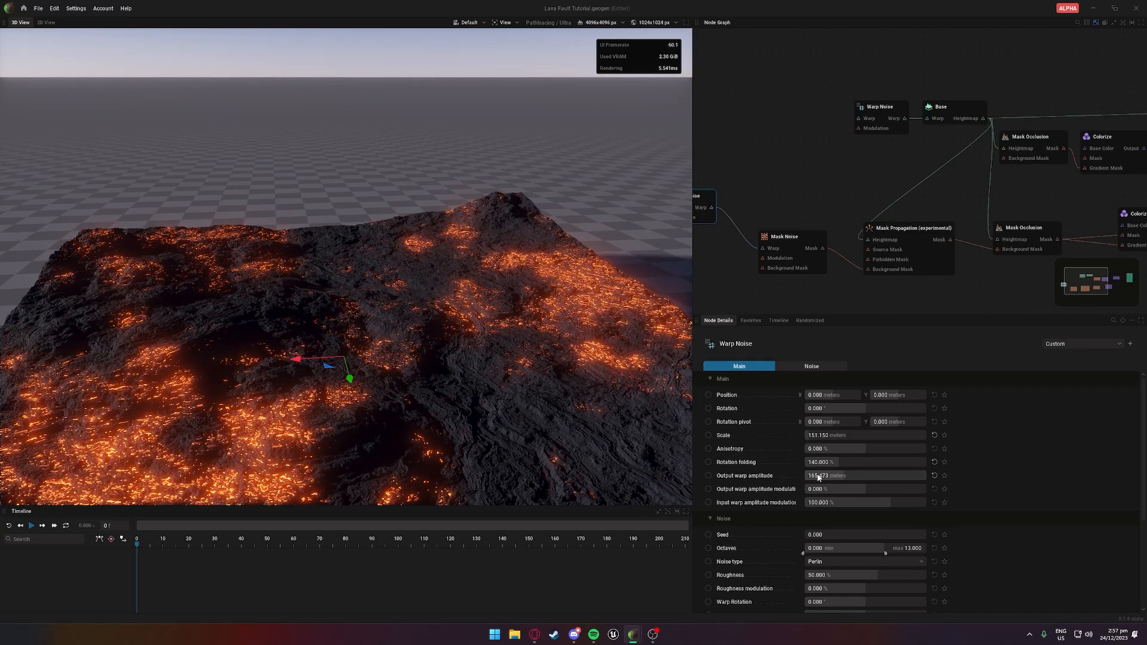
Try coarse sizes of 0.5 m and 128 m on the lava's Mask Occlusion node and settle on 2 m
{"action": "left_click_drag", "start_coordinate": [493, 367], "coordinate": [587, 361]}
{"action": "scroll", "coordinate": [530, 360], "scroll_direction": "up", "scroll_amount": 6}
{"action": "left_click", "coordinate": [995, 232]}
{"action": "left_click", "coordinate": [834, 396]}
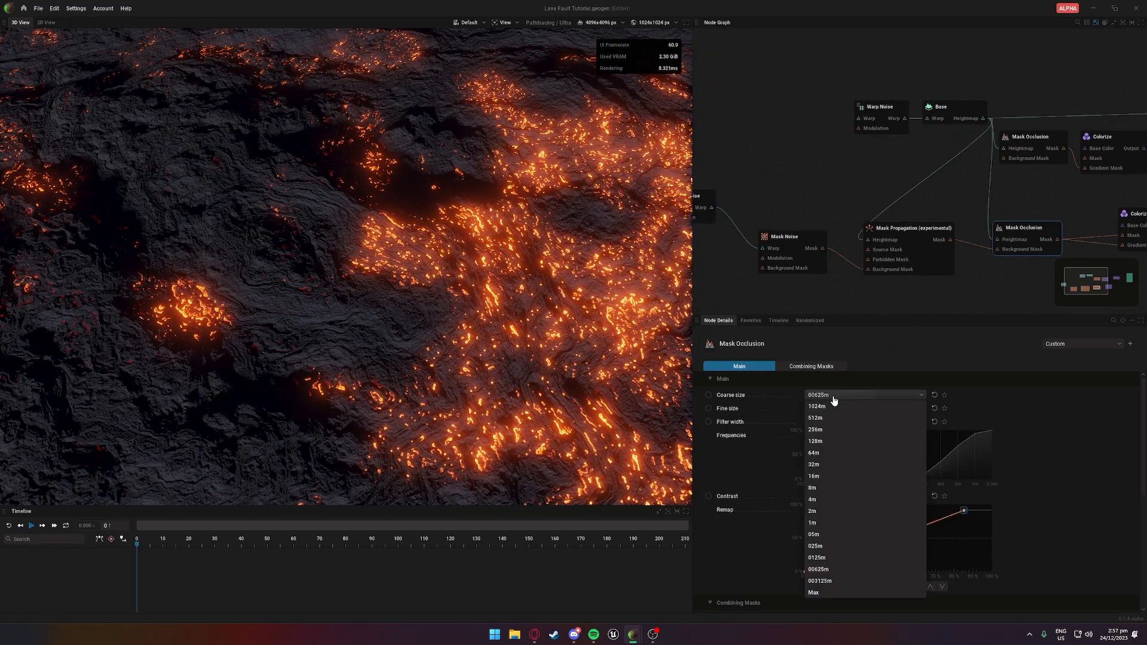
{"action": "left_click", "coordinate": [827, 525]}
{"action": "left_click", "coordinate": [851, 395]}
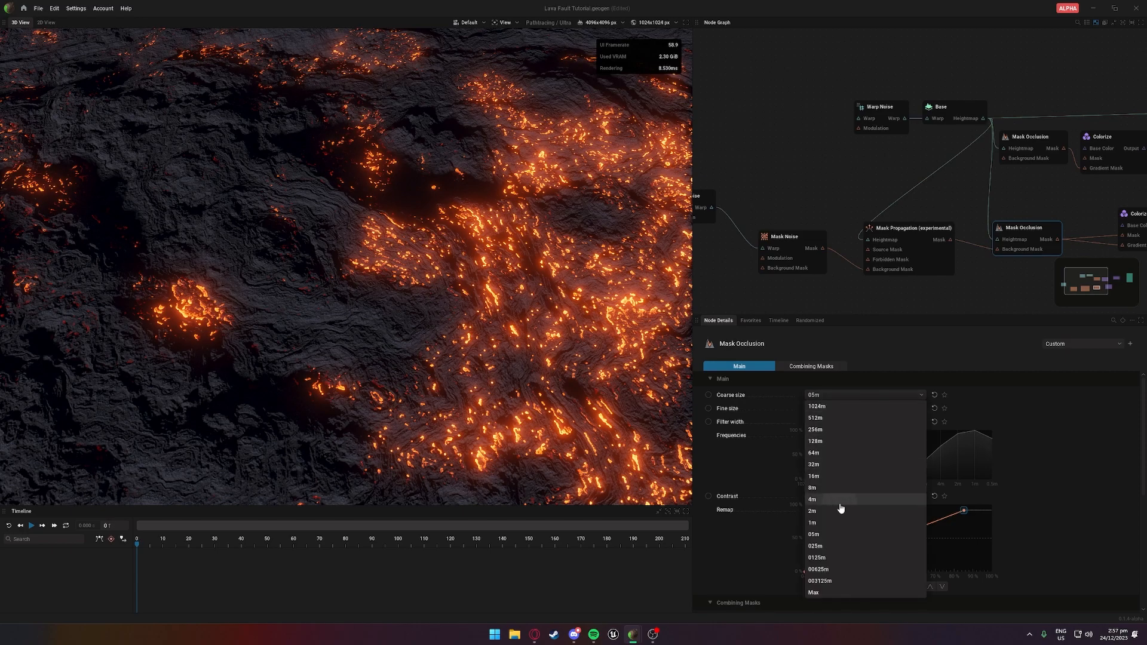
{"action": "left_click", "coordinate": [839, 508]}
{"action": "left_click", "coordinate": [852, 395]}
{"action": "left_click", "coordinate": [839, 452]}
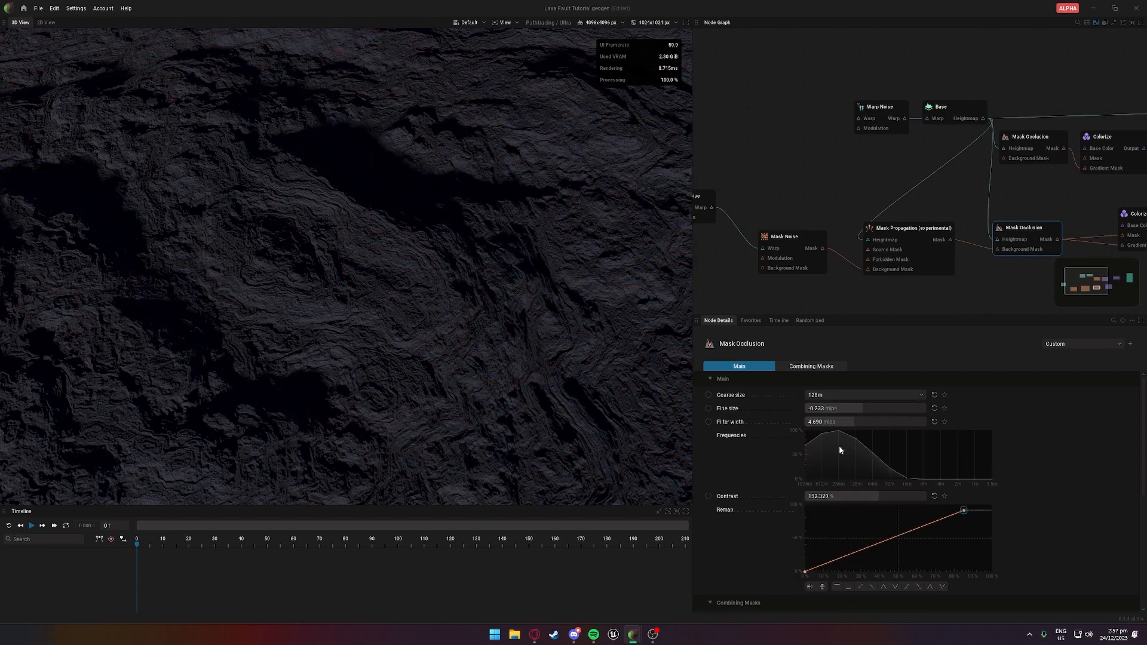
{"action": "left_click", "coordinate": [838, 397]}
{"action": "left_click", "coordinate": [837, 511]}
Move the upper point of the lava Mask Occlusion's remap curve to about 70% input at full output
{"action": "scroll", "coordinate": [565, 398], "scroll_direction": "down", "scroll_amount": 5}
{"action": "left_click_drag", "start_coordinate": [570, 398], "coordinate": [624, 412]}
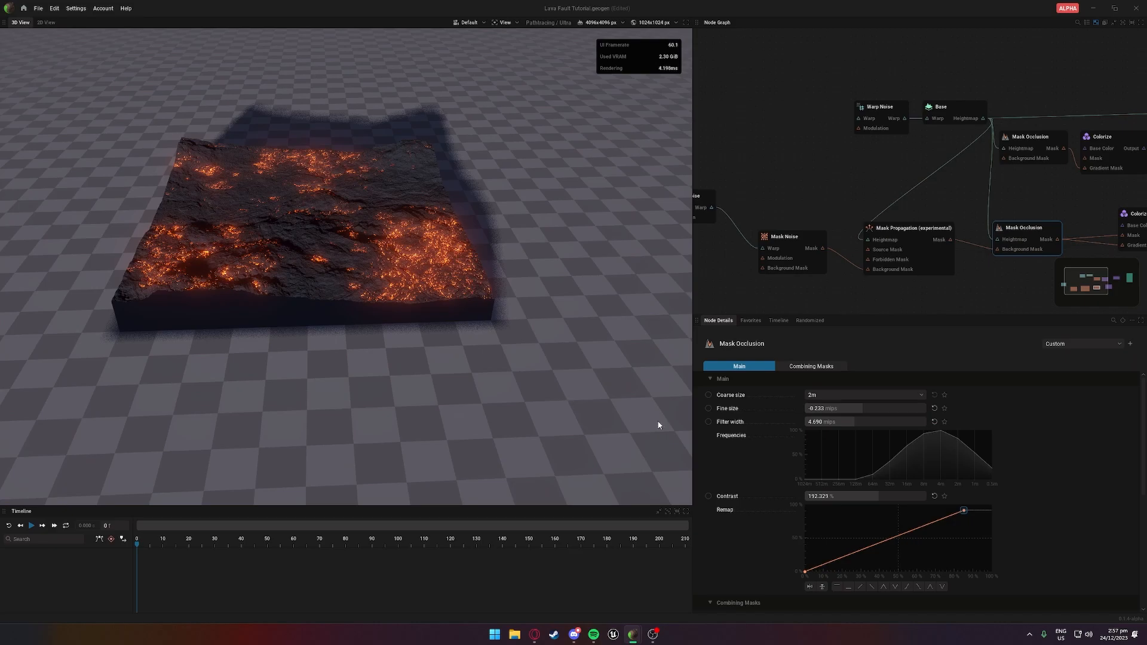
{"action": "left_click_drag", "start_coordinate": [990, 497], "coordinate": [935, 455]}
{"action": "scroll", "coordinate": [568, 314], "scroll_direction": "up", "scroll_amount": 5}
{"action": "left_click_drag", "start_coordinate": [564, 304], "coordinate": [307, 287]}
Try the lava Colorize node in Single Color mode with its mask remap reaching full strength at about 68%
{"action": "middle_click_drag", "start_coordinate": [841, 179], "coordinate": [683, 167]}
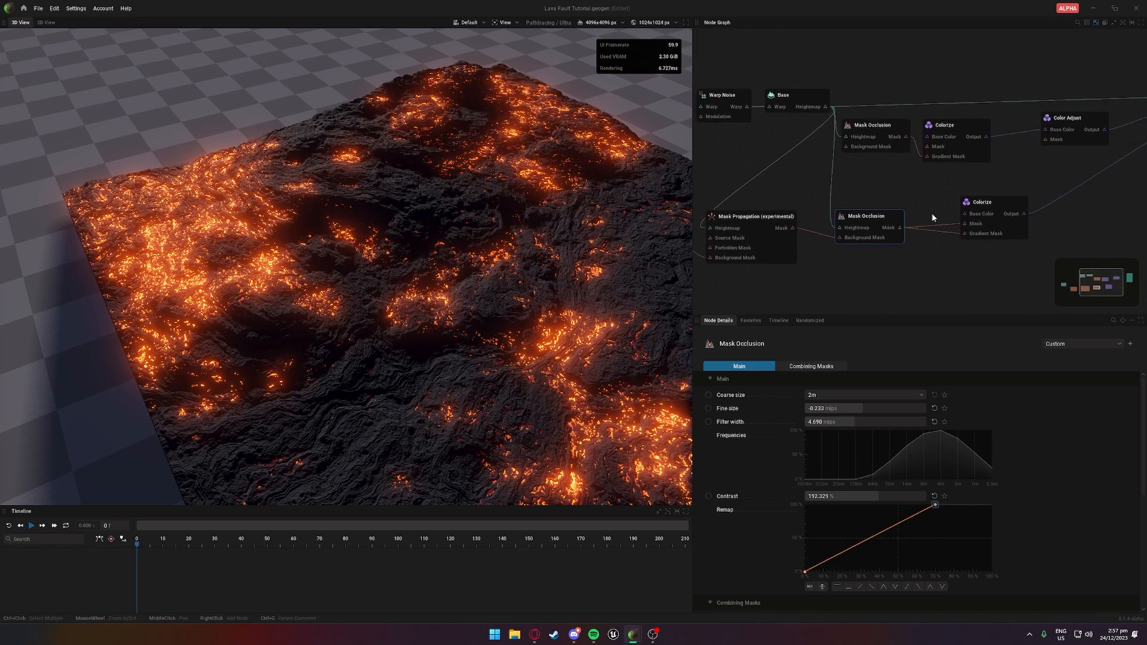
{"action": "left_click", "coordinate": [975, 209]}
{"action": "scroll", "coordinate": [839, 395], "scroll_direction": "up", "scroll_amount": 2}
{"action": "scroll", "coordinate": [838, 397], "scroll_direction": "up", "scroll_amount": 1}
{"action": "left_click", "coordinate": [838, 395]}
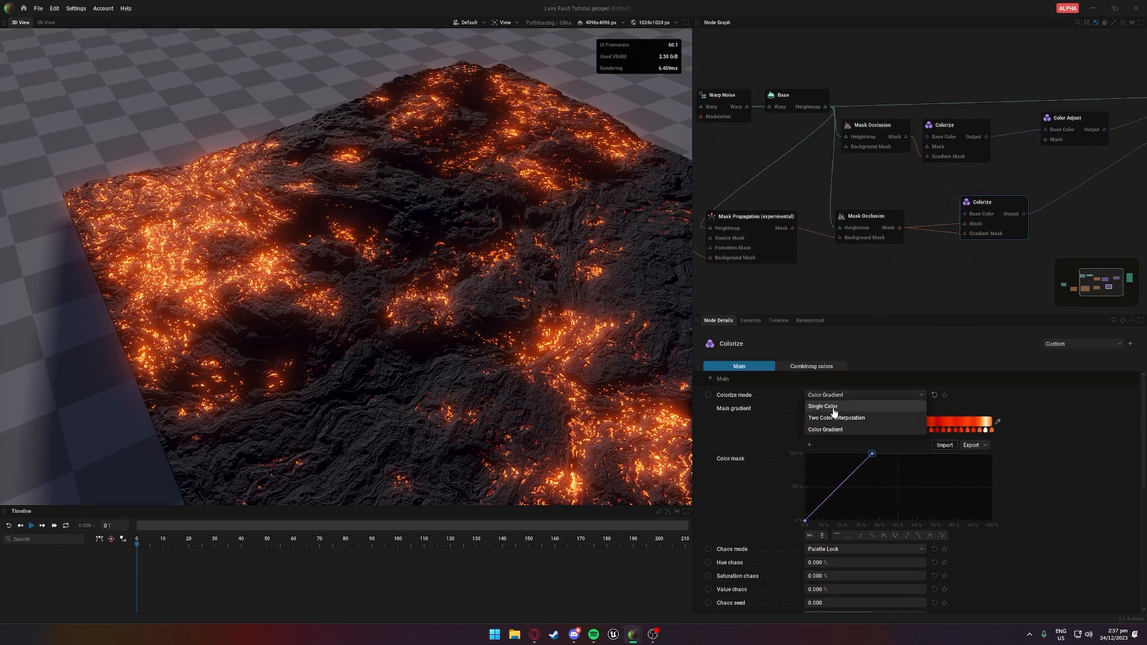
{"action": "left_click", "coordinate": [830, 408]}
{"action": "left_click_drag", "start_coordinate": [983, 450], "coordinate": [954, 424]}
{"action": "left_click_drag", "start_coordinate": [656, 323], "coordinate": [609, 309]}
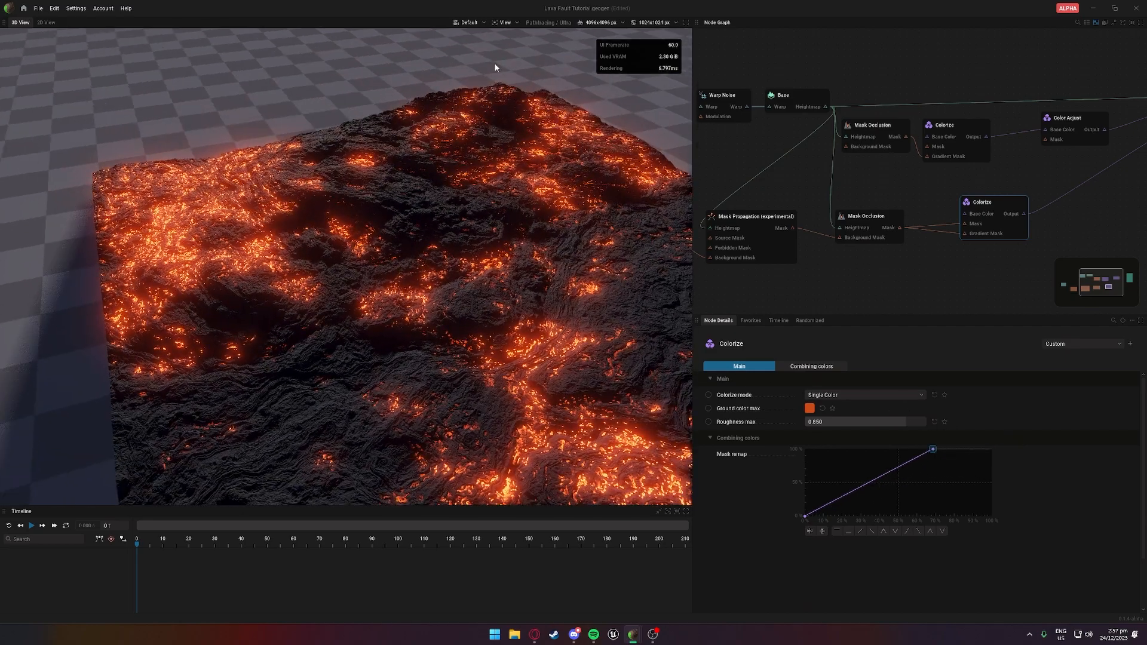
{"action": "left_click_drag", "start_coordinate": [521, 196], "coordinate": [424, 146]}
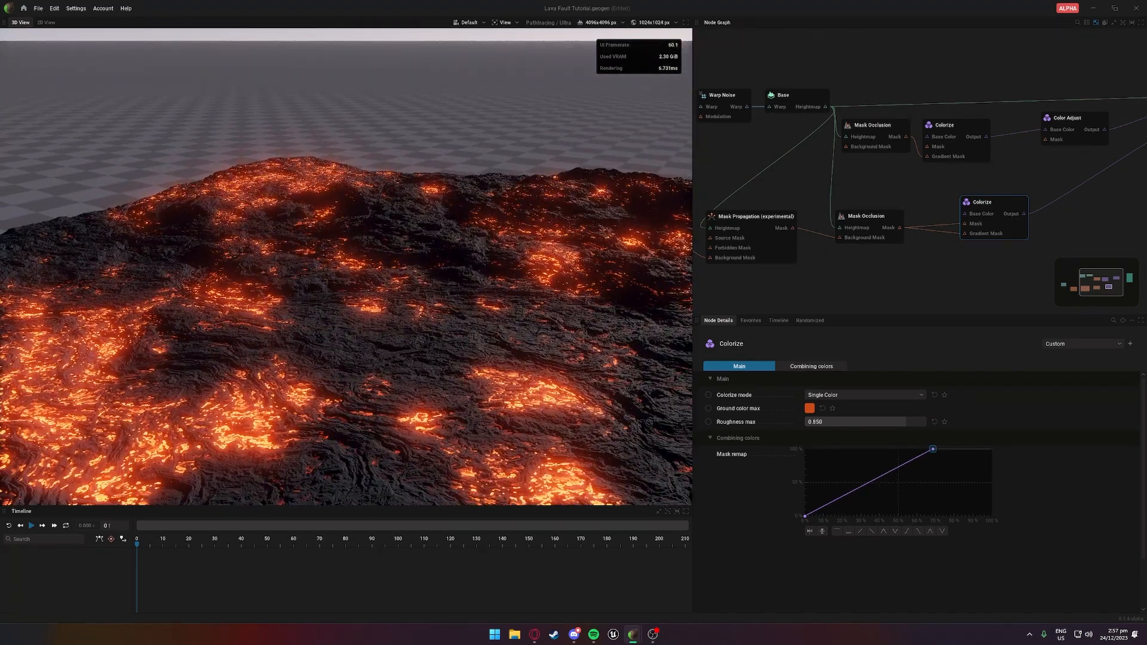
Switch the lava Colorize node back to Color Gradient mode and inspect the glowing terrain up close
{"action": "left_click", "coordinate": [920, 395]}
{"action": "left_click", "coordinate": [824, 429]}
{"action": "left_click_drag", "start_coordinate": [595, 347], "coordinate": [680, 427]}
{"action": "left_click_drag", "start_coordinate": [382, 335], "coordinate": [209, 292]}
{"action": "scroll", "coordinate": [257, 280], "scroll_direction": "up", "scroll_amount": 3}
{"action": "left_click_drag", "start_coordinate": [561, 311], "coordinate": [511, 318]}
{"action": "scroll", "coordinate": [514, 315], "scroll_direction": "up", "scroll_amount": 4}
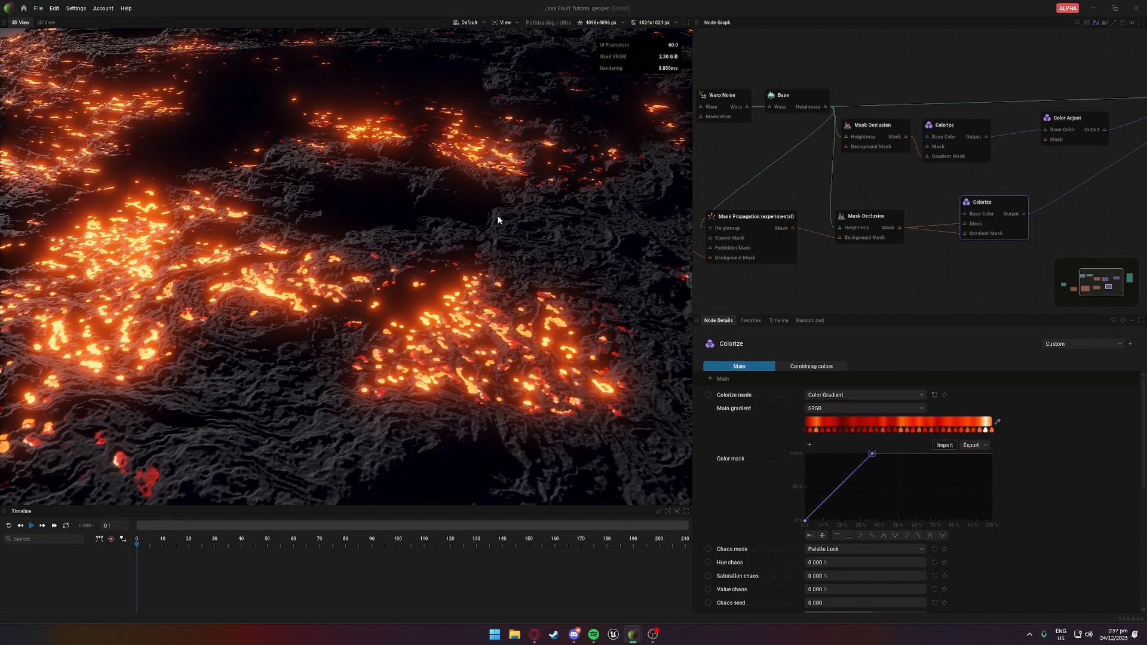
{"action": "scroll", "coordinate": [496, 217], "scroll_direction": "down", "scroll_amount": 5}
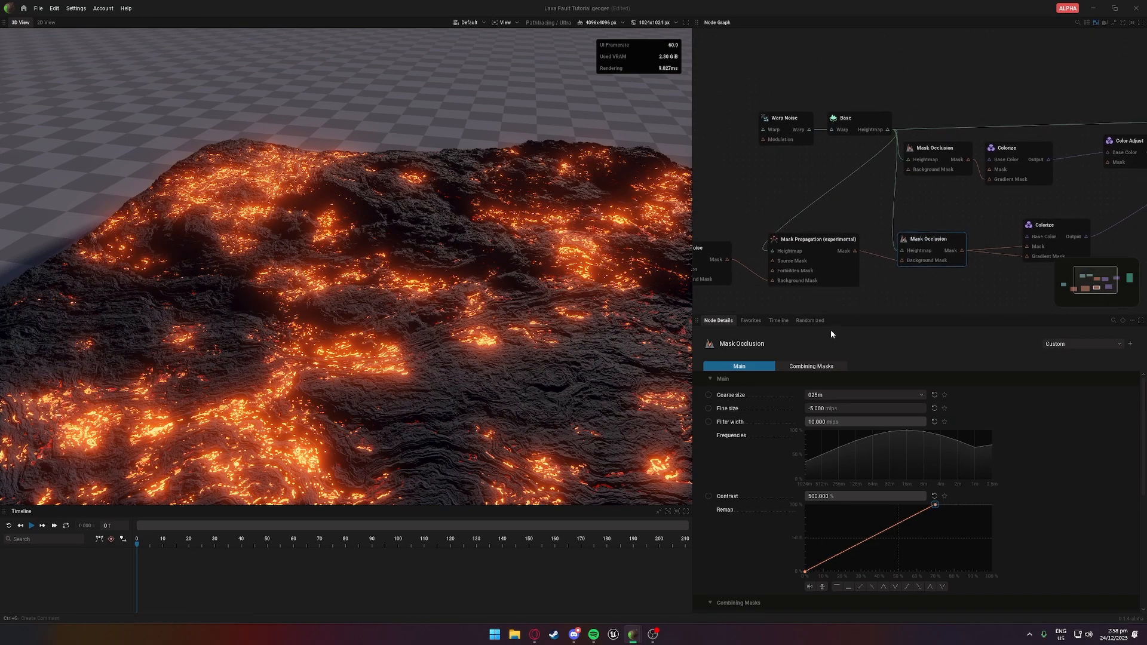
Lower the upper point of the lava Mask Occlusion's remap curve to about 50% input at full output
{"action": "left_click", "coordinate": [850, 117]}
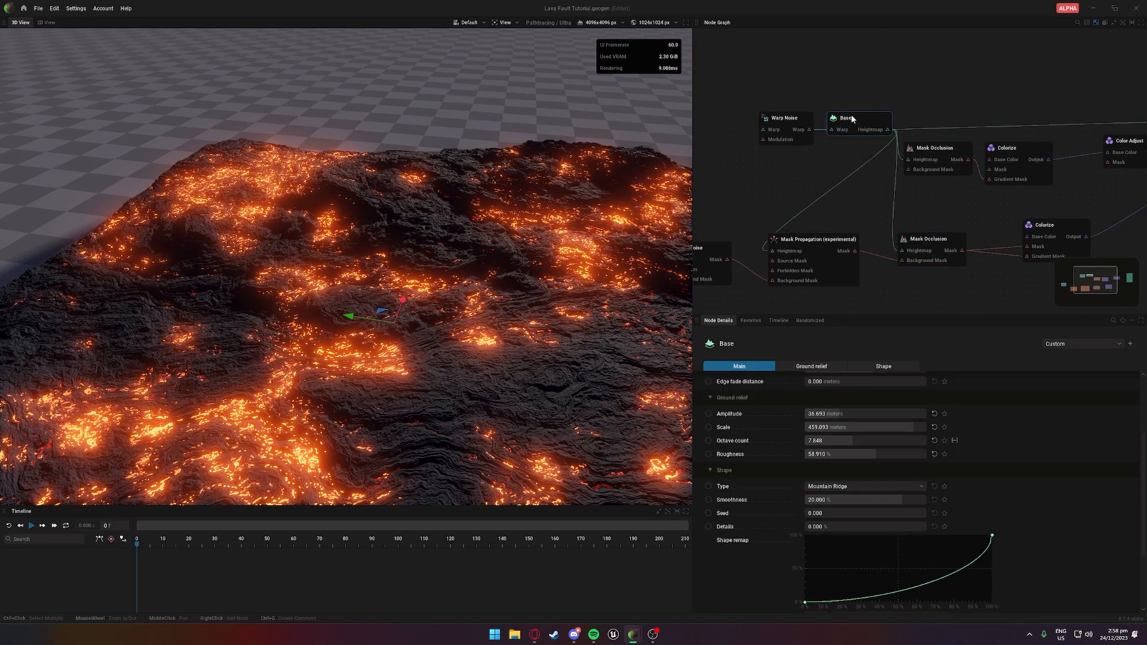
{"action": "left_click", "coordinate": [947, 254]}
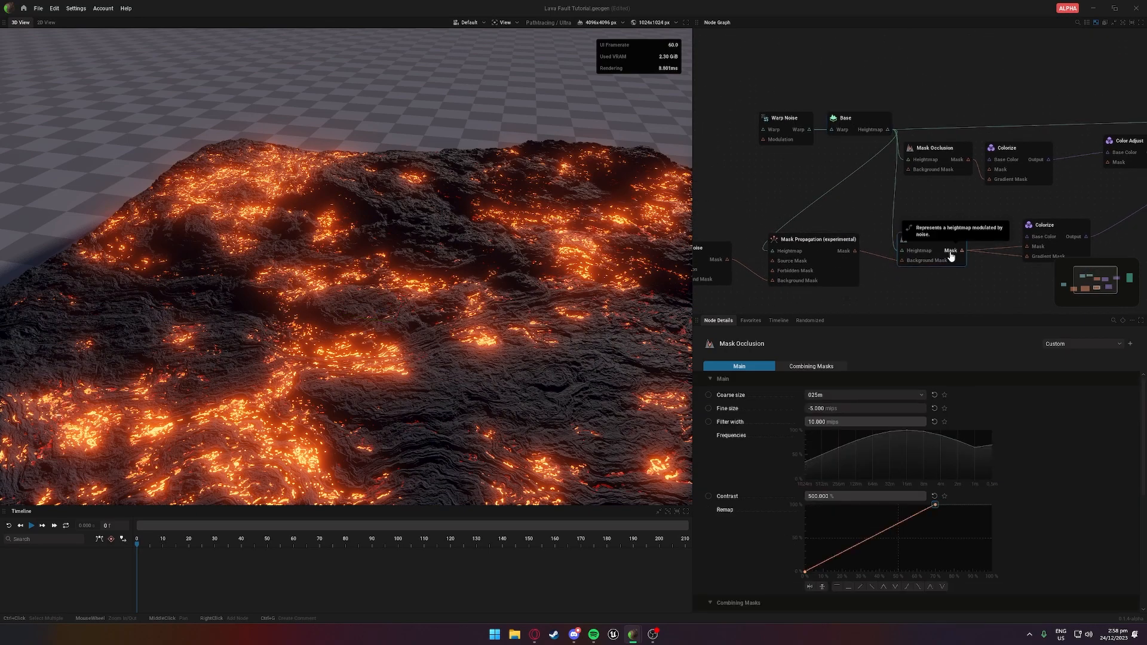
{"action": "left_click_drag", "start_coordinate": [934, 505], "coordinate": [880, 356]}
{"action": "left_click_drag", "start_coordinate": [648, 317], "coordinate": [466, 308]}
{"action": "scroll", "coordinate": [586, 344], "scroll_direction": "down", "scroll_amount": 4}
{"action": "scroll", "coordinate": [584, 342], "scroll_direction": "down", "scroll_amount": 3}
{"action": "scroll", "coordinate": [501, 324], "scroll_direction": "up", "scroll_amount": 7}
{"action": "scroll", "coordinate": [478, 292], "scroll_direction": "up", "scroll_amount": 6}
Try the terrain at 0.125 m/pixel, and set the resolution to 0.5 m/pixel
{"action": "left_click", "coordinate": [591, 23]}
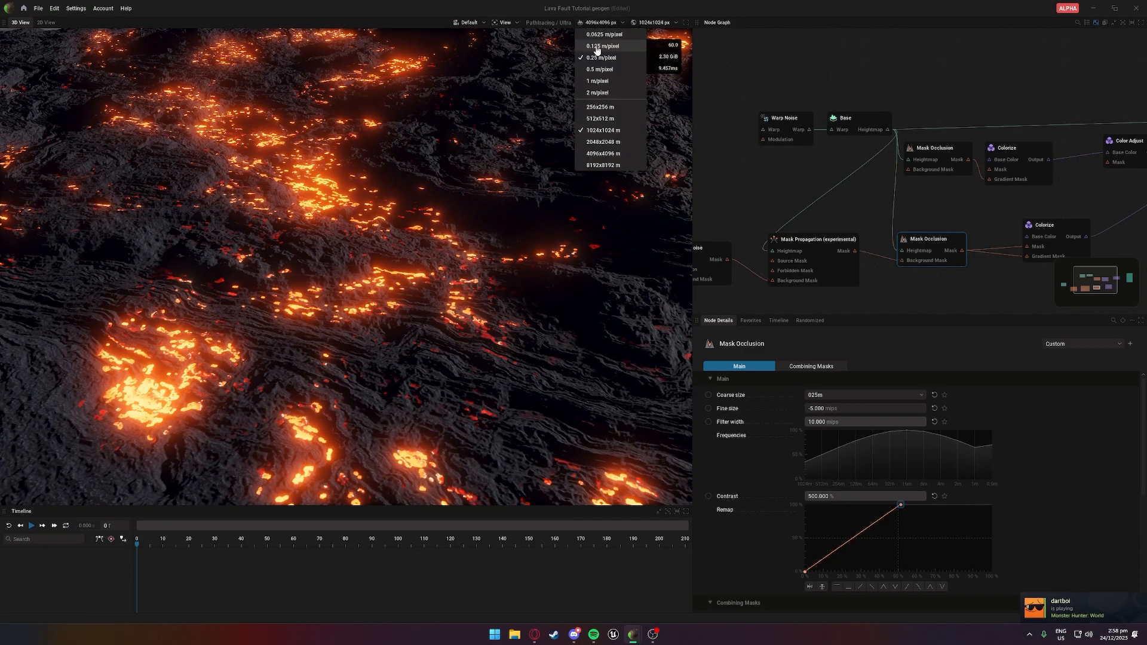
{"action": "left_click", "coordinate": [602, 46]}
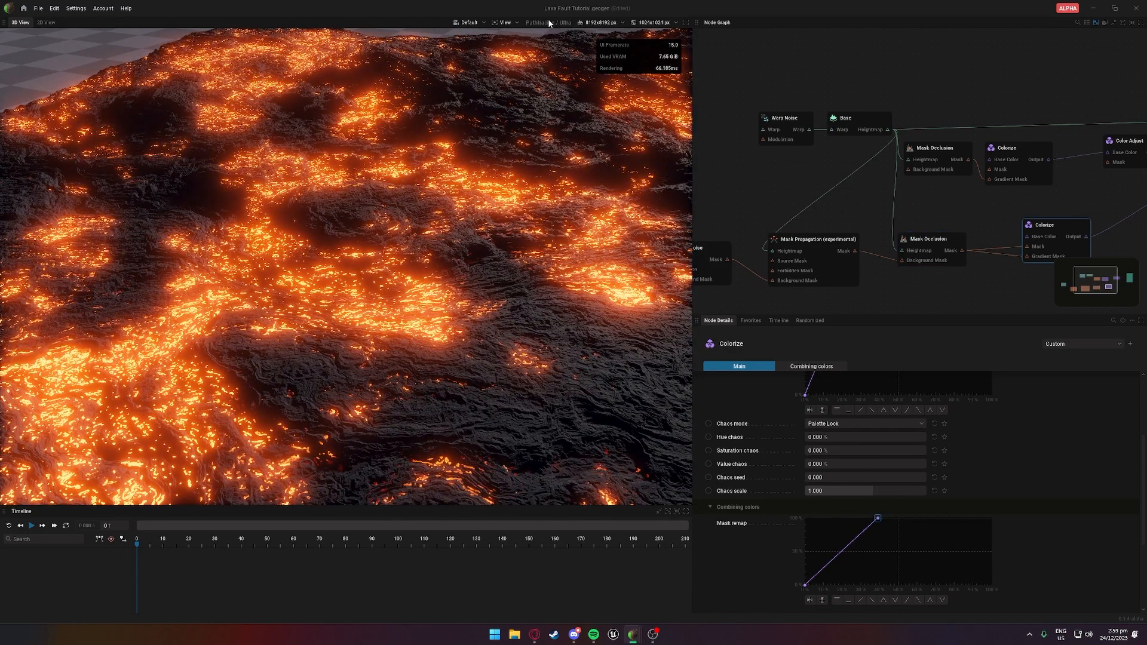
{"action": "left_click", "coordinate": [593, 24]}
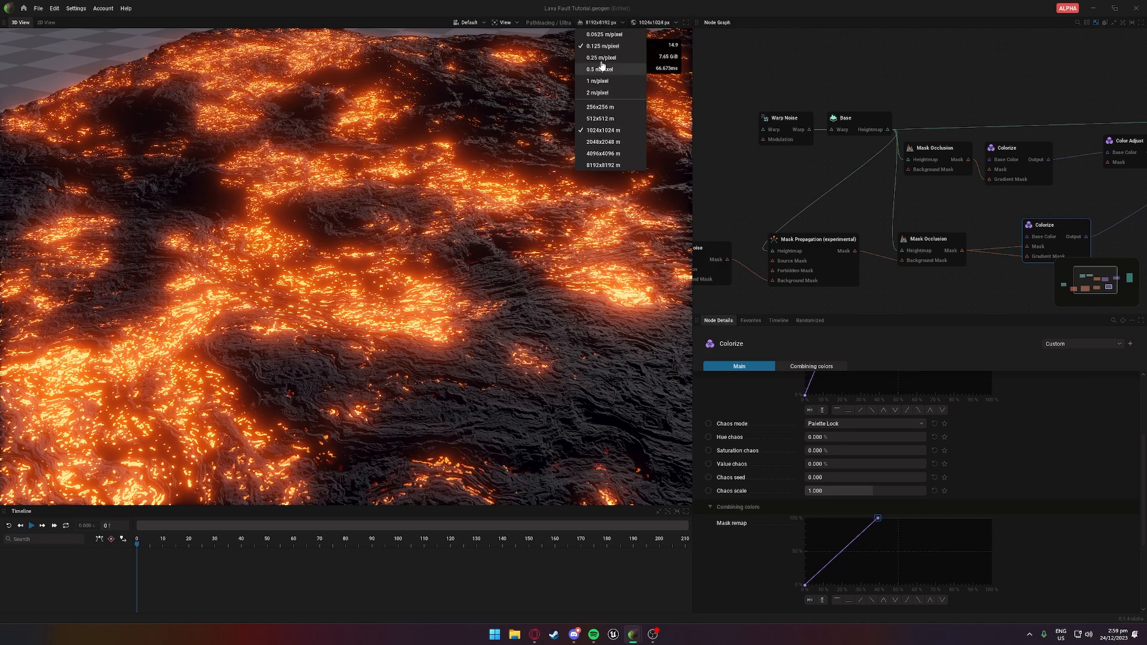
{"action": "left_click", "coordinate": [602, 69]}
{"action": "scroll", "coordinate": [508, 156], "scroll_direction": "down", "scroll_amount": 5}
{"action": "scroll", "coordinate": [508, 161], "scroll_direction": "up", "scroll_amount": 8}
{"action": "scroll", "coordinate": [507, 169], "scroll_direction": "down", "scroll_amount": 5}
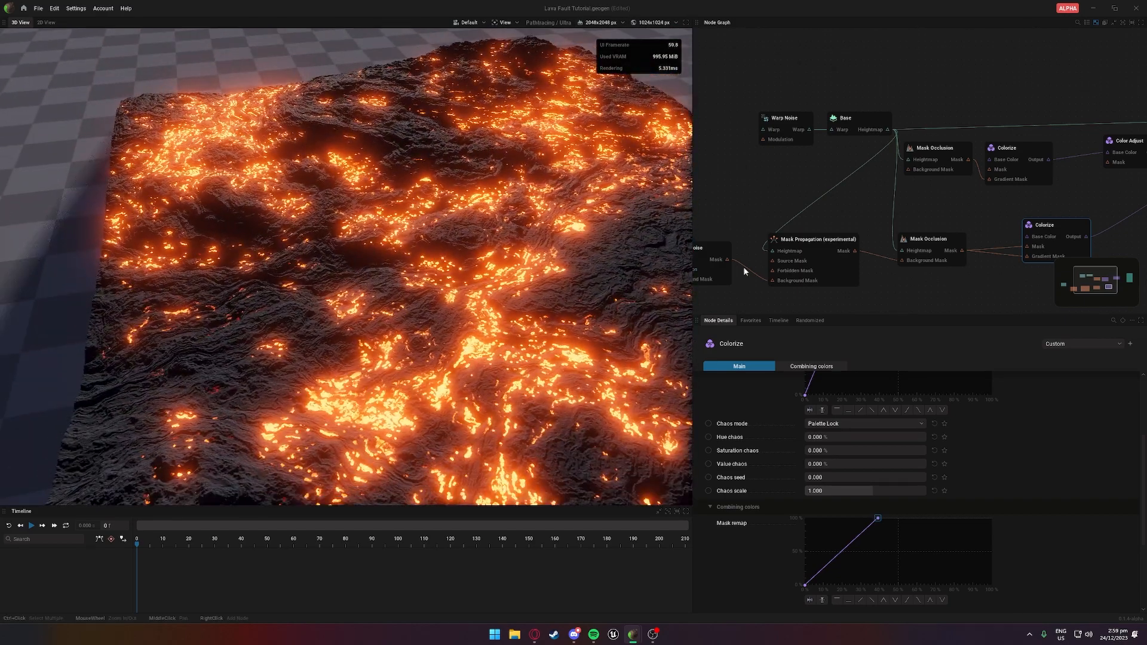
Try another noise seed on the Warp Noise feeding the Base node and undo the change
{"action": "middle_click_drag", "start_coordinate": [792, 195], "coordinate": [857, 276]}
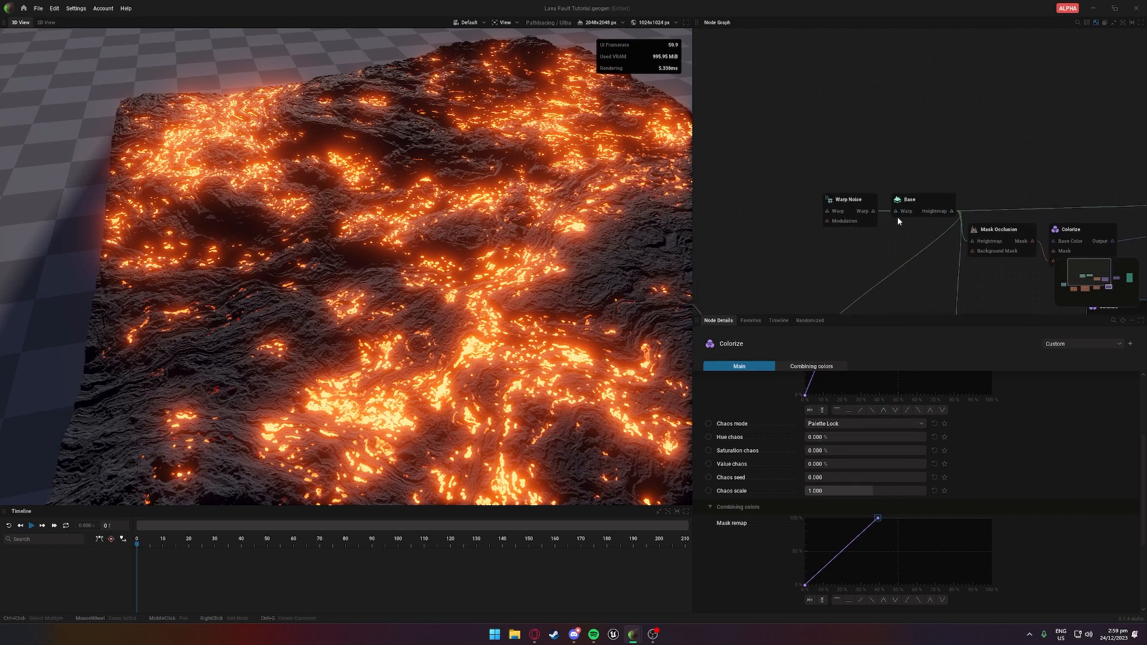
{"action": "left_click", "coordinate": [845, 202]}
{"action": "mouse_move", "coordinate": [822, 392]}
{"action": "left_mouse_down"}
{"action": "mouse_move", "coordinate": [859, 392]}
{"action": "mouse_move", "coordinate": [832, 392]}
{"action": "left_mouse_up"}
{"action": "key", "text": "ctrl+z"}
{"action": "left_click_drag", "start_coordinate": [538, 263], "coordinate": [376, 368]}
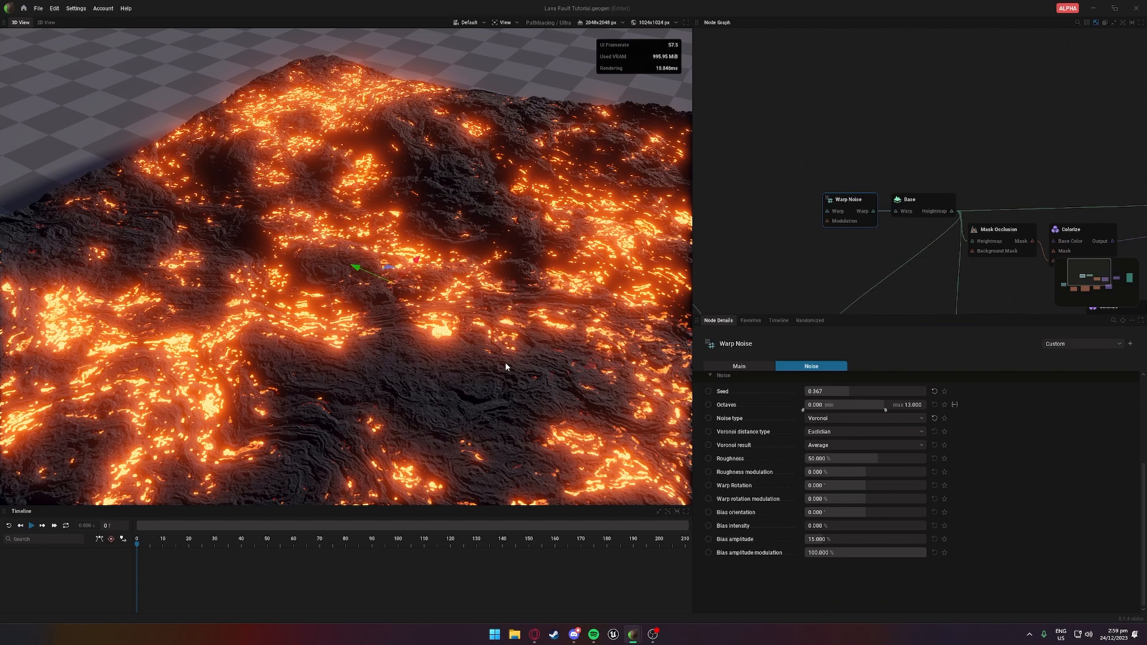
{"action": "scroll", "coordinate": [491, 345], "scroll_direction": "down", "scroll_amount": 5}
{"action": "left_click_drag", "start_coordinate": [496, 333], "coordinate": [553, 359]}
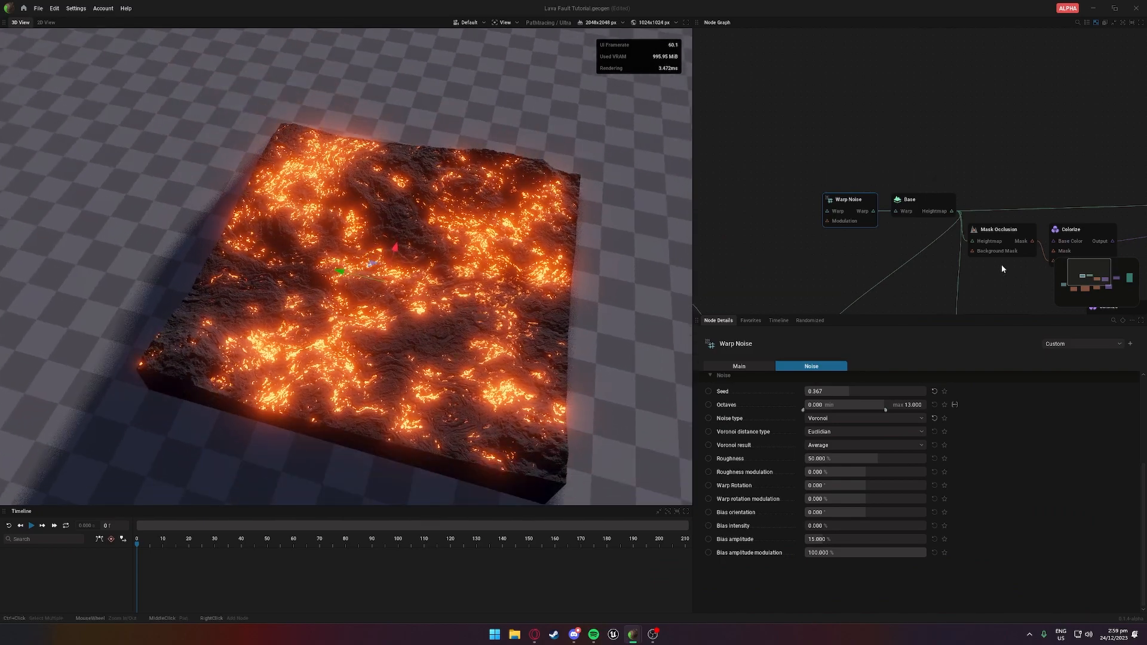
Activate the fog in the Renderer node and inspect it around the lava terrain
{"action": "middle_click_drag", "start_coordinate": [1093, 230], "coordinate": [850, 148]}
{"action": "left_click", "coordinate": [907, 130]}
{"action": "scroll", "coordinate": [820, 433], "scroll_direction": "down", "scroll_amount": 15}
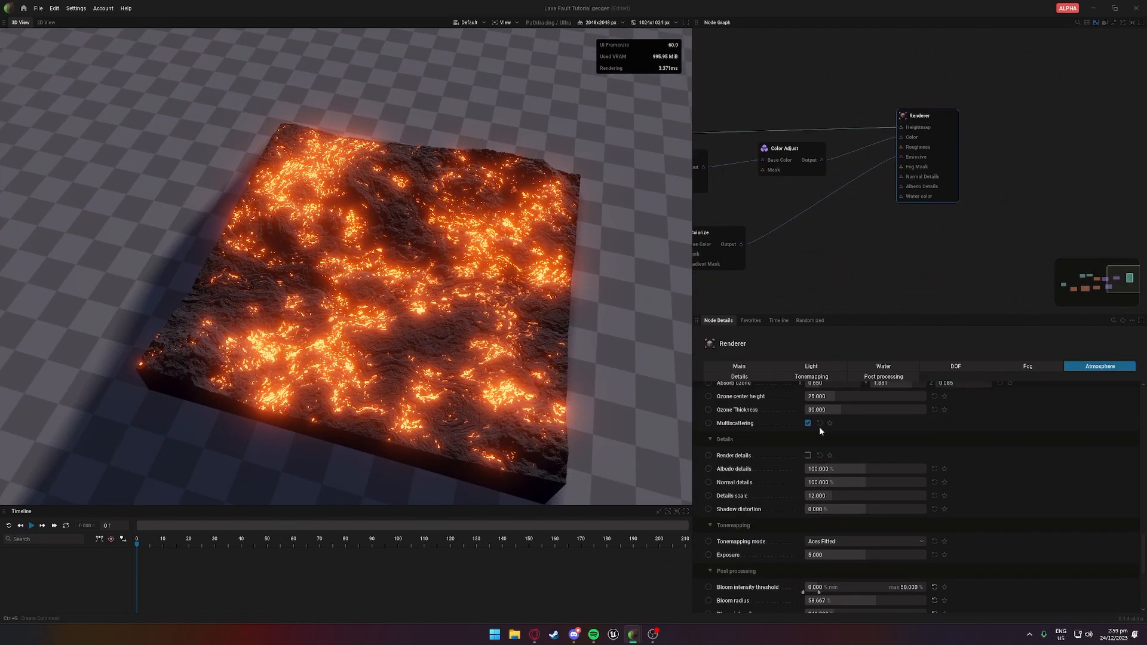
{"action": "scroll", "coordinate": [800, 467], "scroll_direction": "up", "scroll_amount": 6}
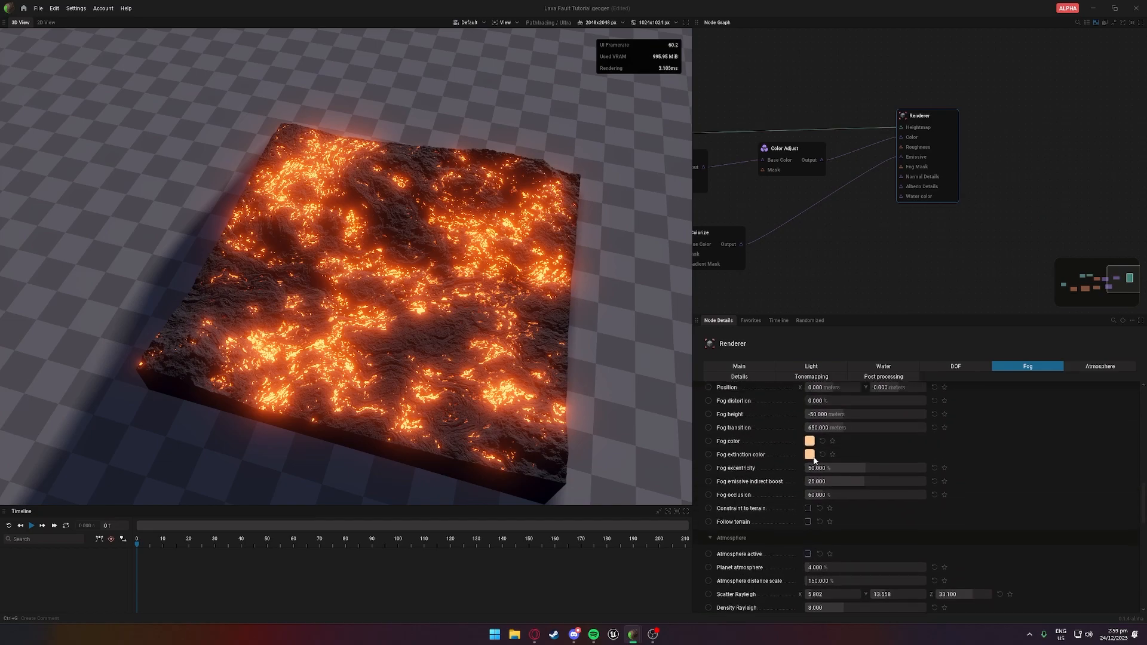
{"action": "left_click", "coordinate": [809, 405]}
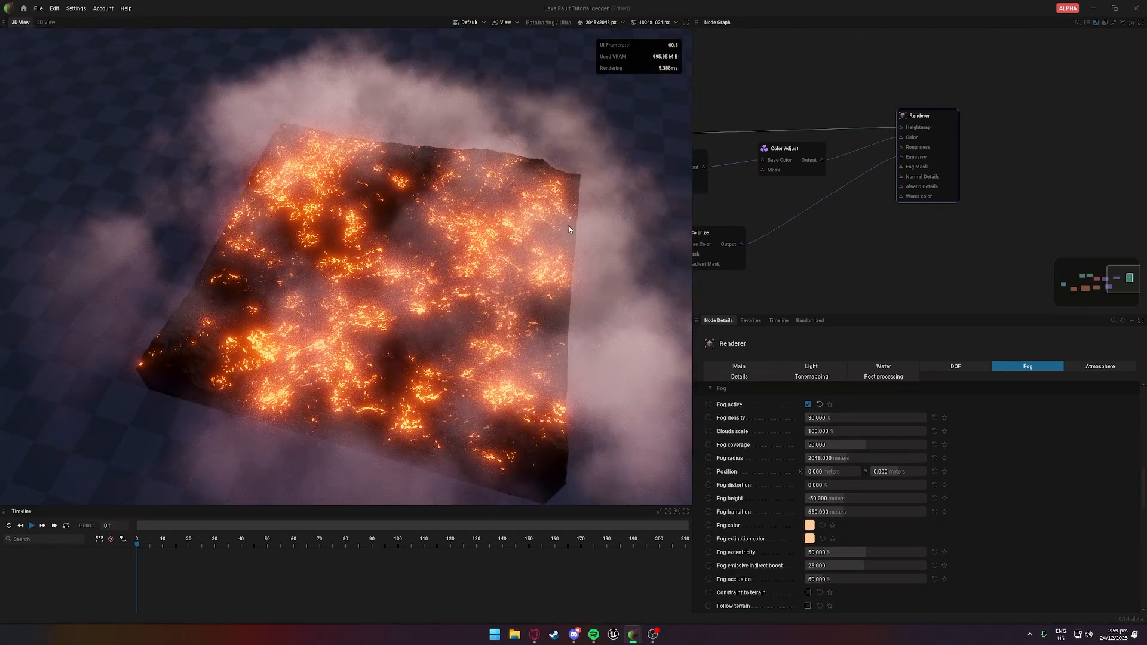
{"action": "left_click_drag", "start_coordinate": [543, 238], "coordinate": [567, 238]}
{"action": "scroll", "coordinate": [543, 238], "scroll_direction": "up", "scroll_amount": 5}
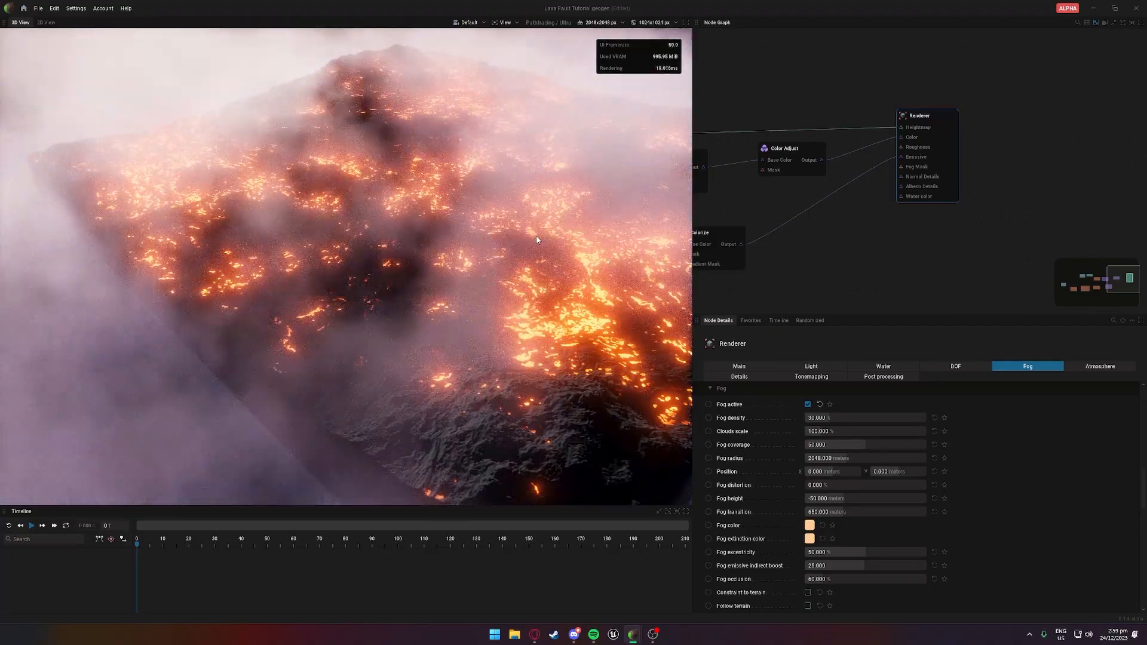
{"action": "scroll", "coordinate": [536, 239], "scroll_direction": "up", "scroll_amount": 5}
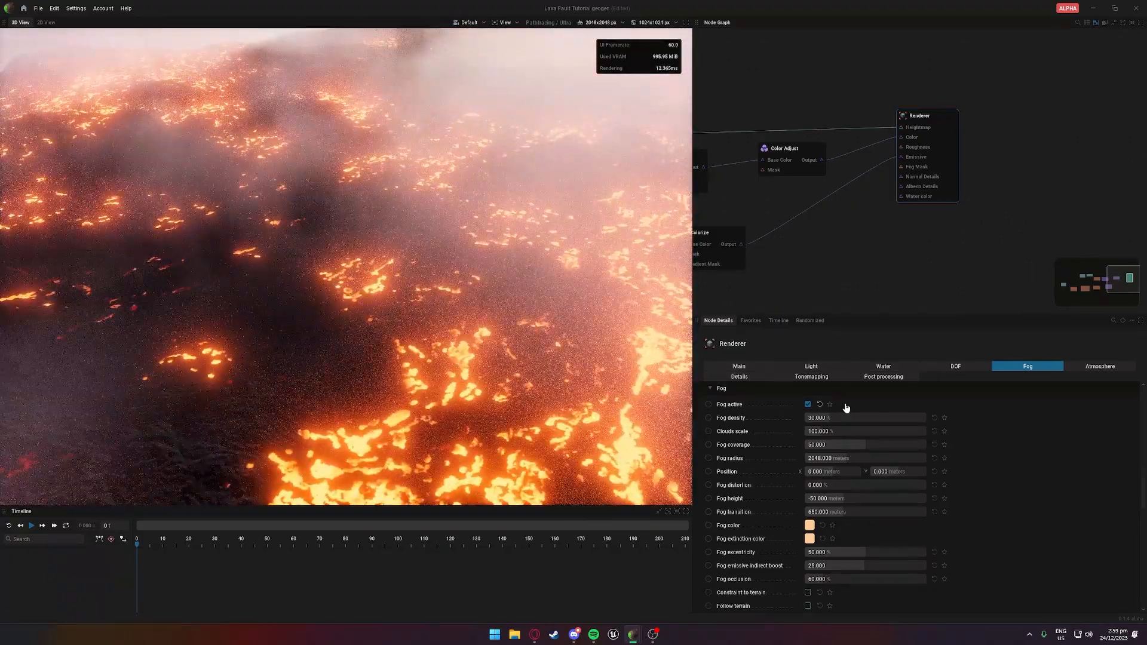
{"action": "scroll", "coordinate": [844, 428], "scroll_direction": "down", "scroll_amount": 2}
{"action": "scroll", "coordinate": [842, 423], "scroll_direction": "down", "scroll_amount": 1}
{"action": "scroll", "coordinate": [543, 348], "scroll_direction": "down", "scroll_amount": 5}
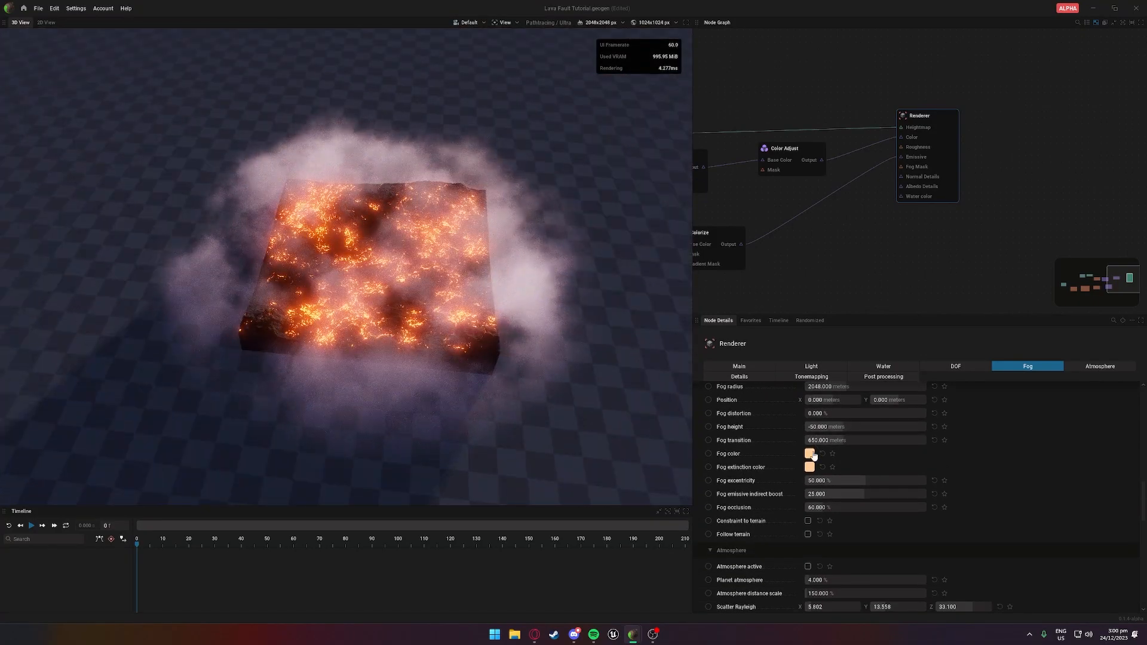
Change the Renderer's fog color to a neutral grey and the fog extinction color to dark grey #504D4B
{"action": "left_click", "coordinate": [812, 454]}
{"action": "mouse_move", "coordinate": [848, 460]}
{"action": "left_mouse_down"}
{"action": "mouse_move", "coordinate": [874, 475]}
{"action": "mouse_move", "coordinate": [859, 465]}
{"action": "left_mouse_up"}
{"action": "left_click", "coordinate": [802, 472]}
{"action": "left_click", "coordinate": [808, 469]}
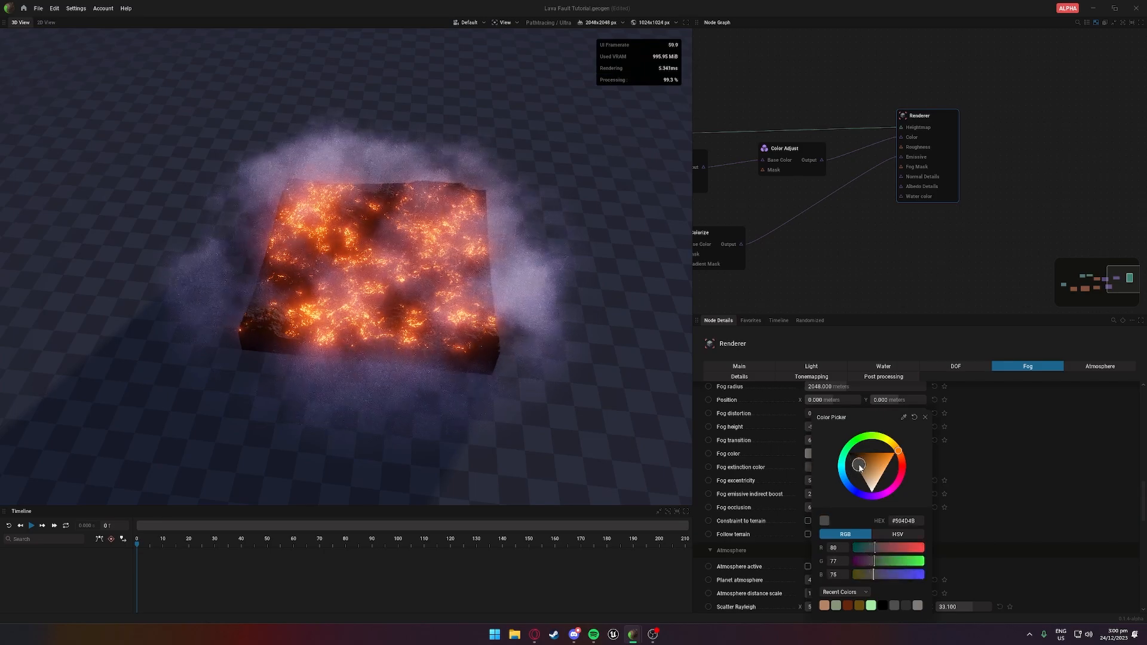
{"action": "scroll", "coordinate": [551, 355], "scroll_direction": "up", "scroll_amount": 5}
{"action": "left_click", "coordinate": [550, 354]}
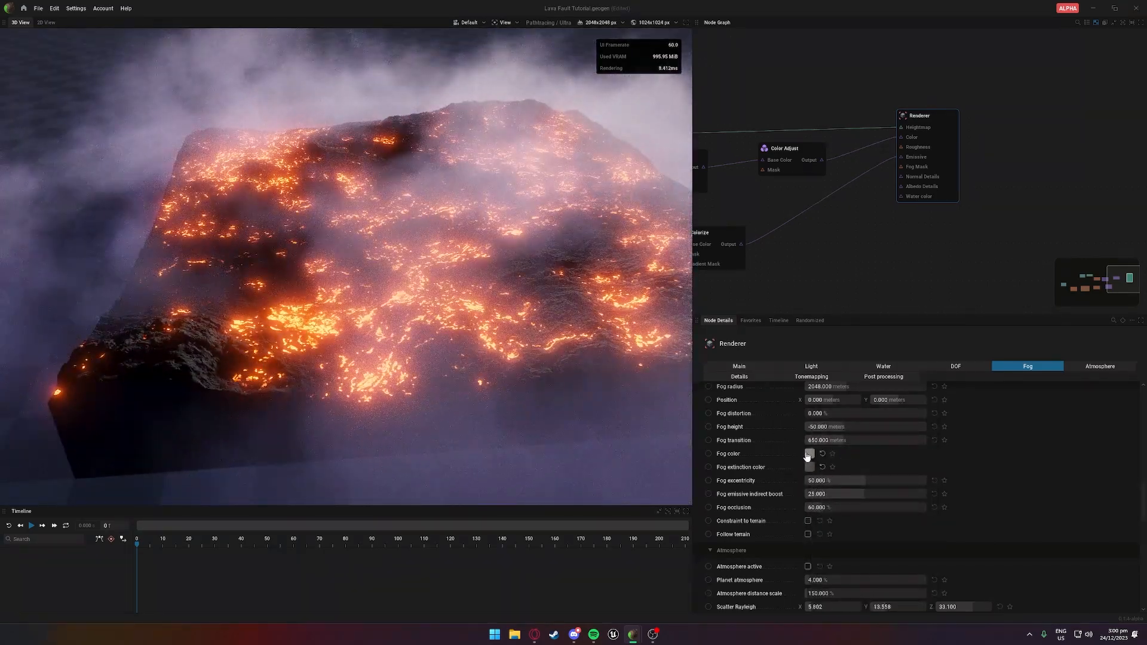
Raise the fog's emissive indirect boost to about 42.6, occlusion to about 329% and excentricity to 81%
{"action": "left_click_drag", "start_coordinate": [822, 499], "coordinate": [904, 508]}
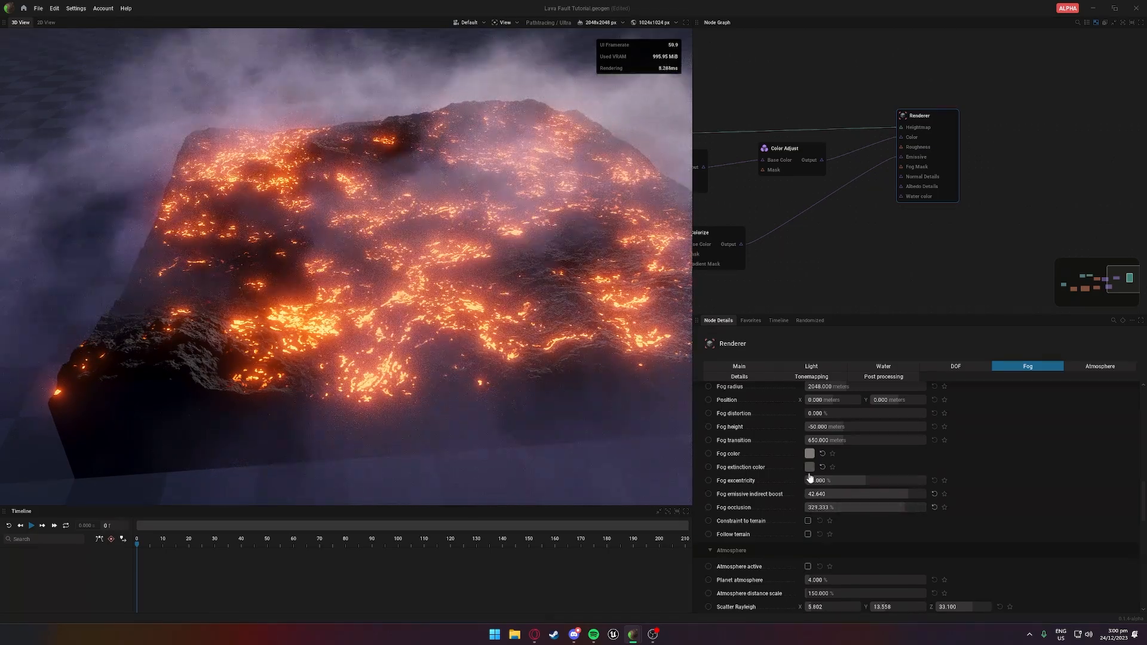
{"action": "left_click_drag", "start_coordinate": [818, 482], "coordinate": [903, 481]}
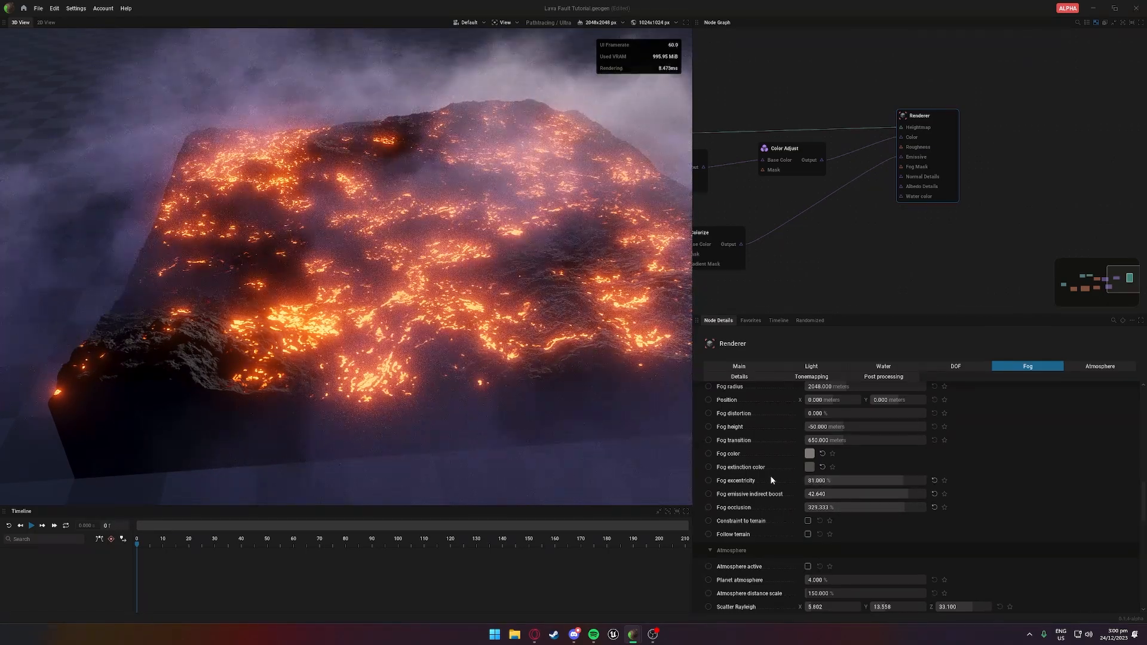
Set the fog density to 58% and the clouds scale to 272.5%, and inspect the smoke over the lava
{"action": "scroll", "coordinate": [868, 482], "scroll_direction": "up", "scroll_amount": 5}
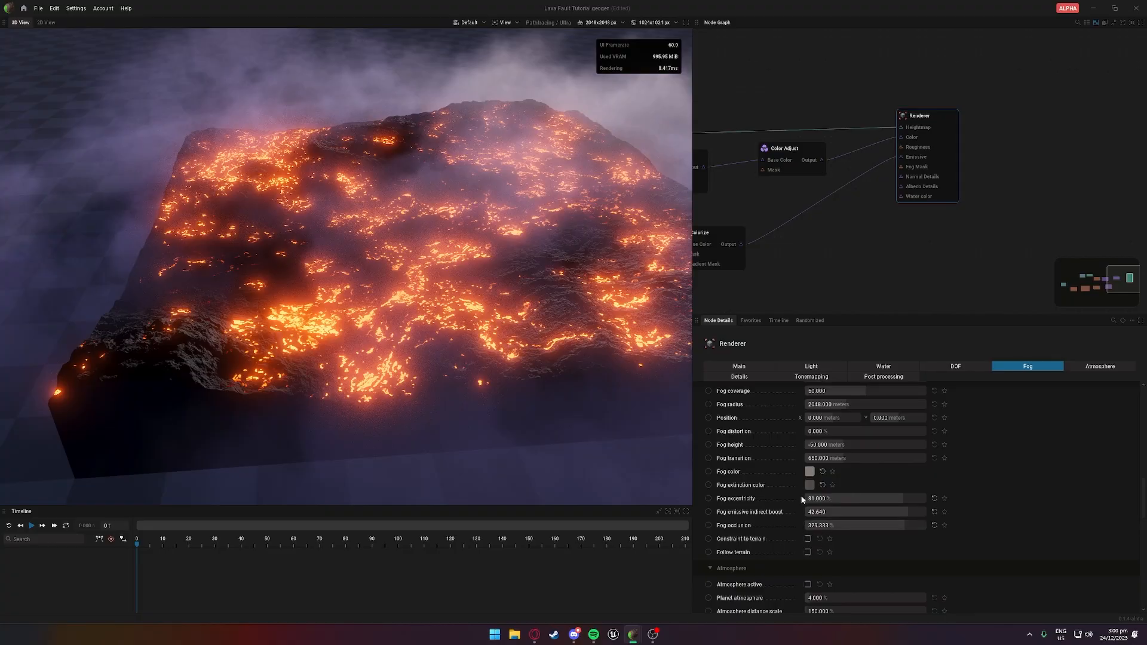
{"action": "left_click_drag", "start_coordinate": [816, 437], "coordinate": [884, 437]}
{"action": "mouse_move", "coordinate": [814, 449]}
{"action": "left_mouse_down"}
{"action": "mouse_move", "coordinate": [855, 449]}
{"action": "mouse_move", "coordinate": [820, 464]}
{"action": "left_mouse_up"}
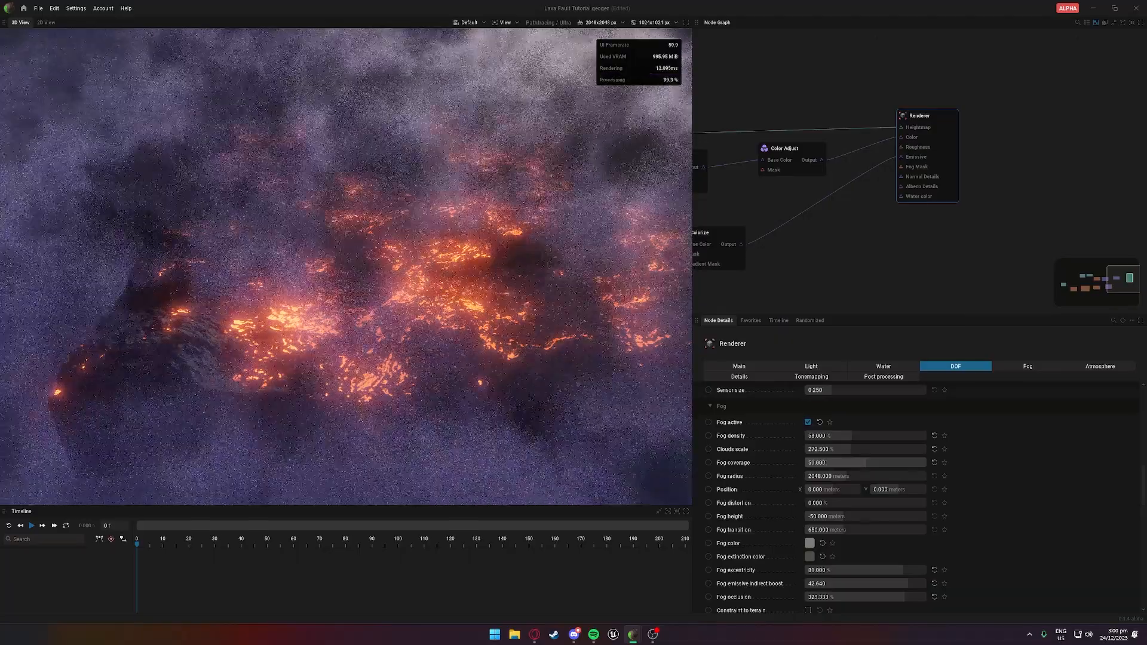
{"action": "left_click_drag", "start_coordinate": [370, 263], "coordinate": [573, 203]}
{"action": "left_click_drag", "start_coordinate": [501, 256], "coordinate": [454, 284]}
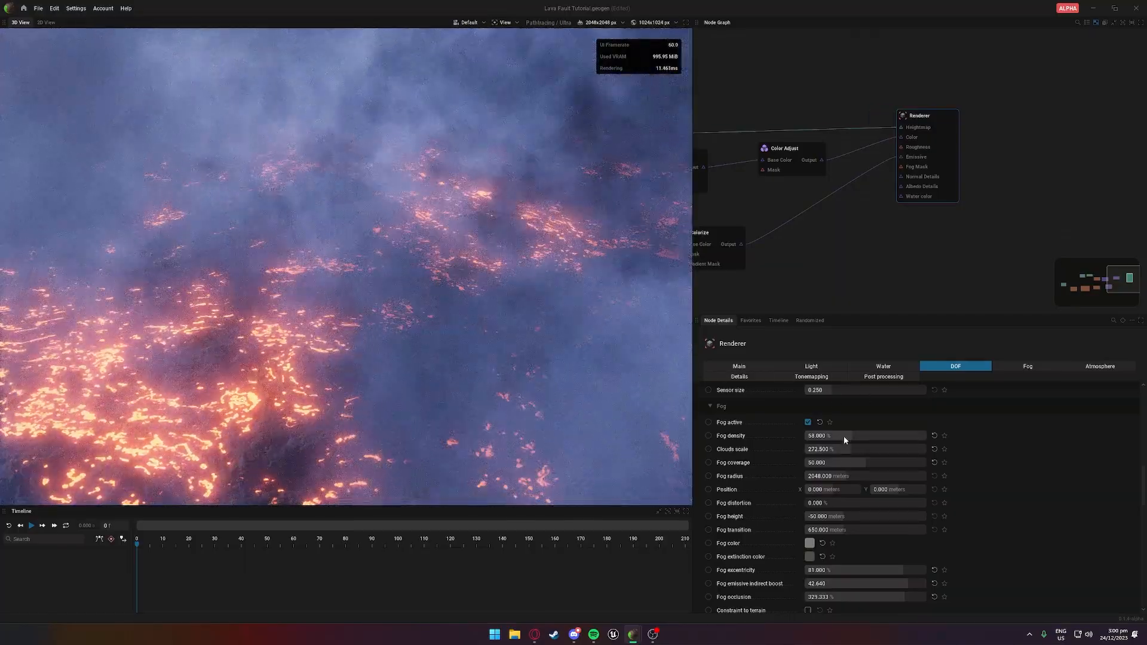
Set the fog's density to about 83%, clouds scale to 58.3%, excentricity to about 52%, emissive indirect boost to about 20.3 and occlusion to about 203%
{"action": "left_click_drag", "start_coordinate": [844, 438], "coordinate": [829, 437]}
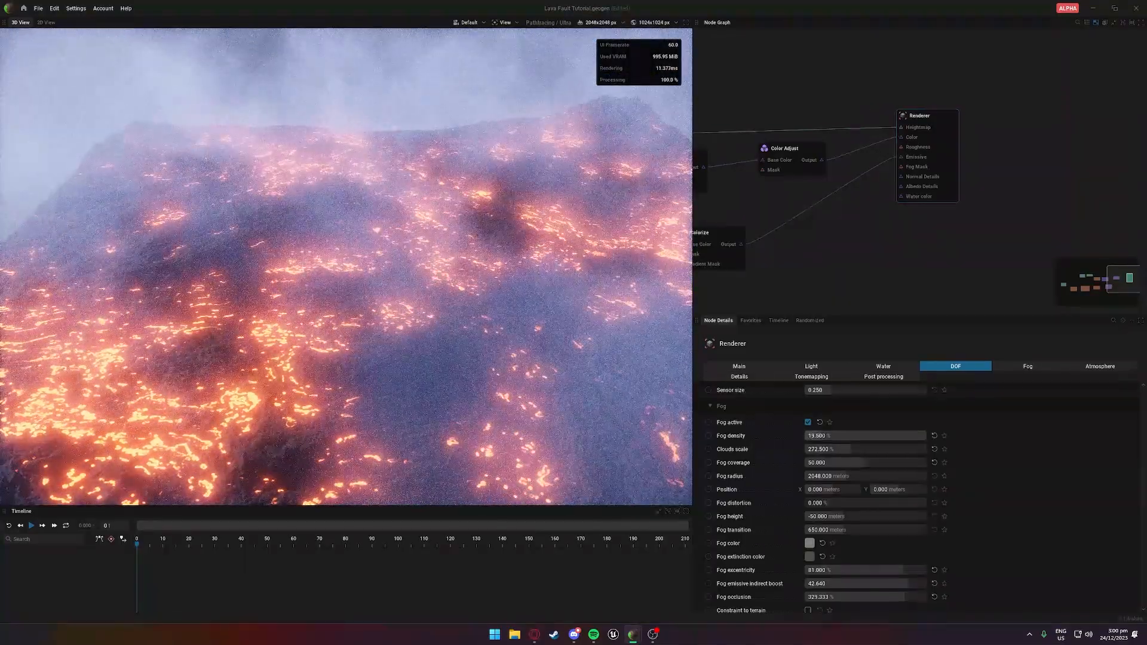
{"action": "left_click_drag", "start_coordinate": [890, 598], "coordinate": [868, 571]}
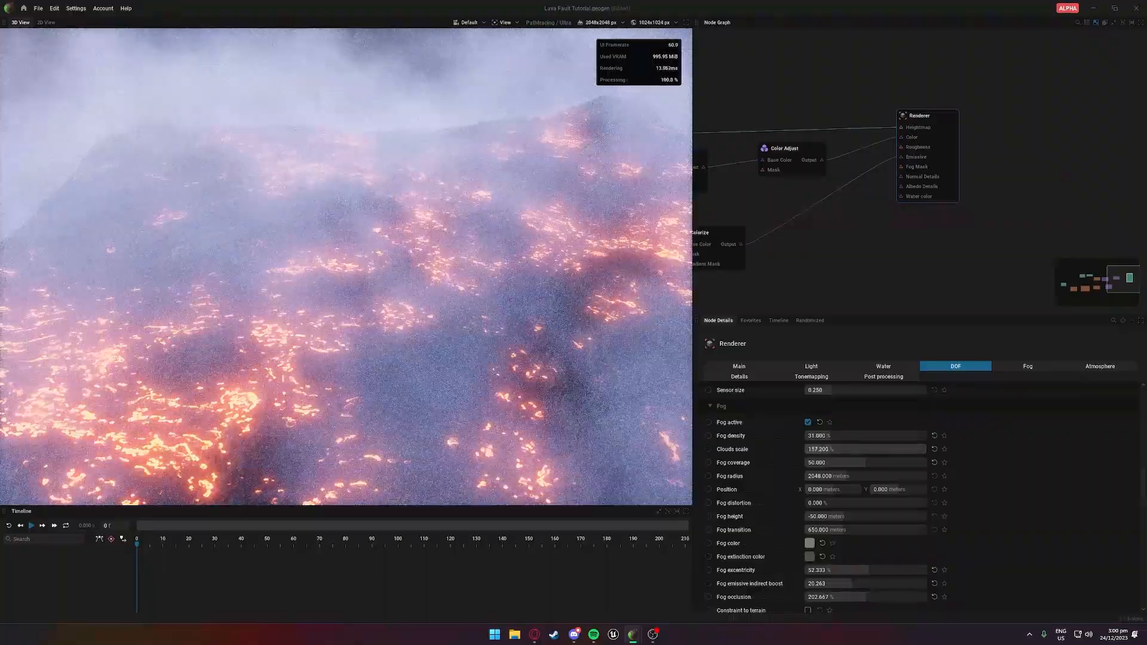
{"action": "mouse_move", "coordinate": [850, 449]}
{"action": "left_mouse_down"}
{"action": "mouse_move", "coordinate": [824, 449]}
{"action": "mouse_move", "coordinate": [857, 435]}
{"action": "left_mouse_up"}
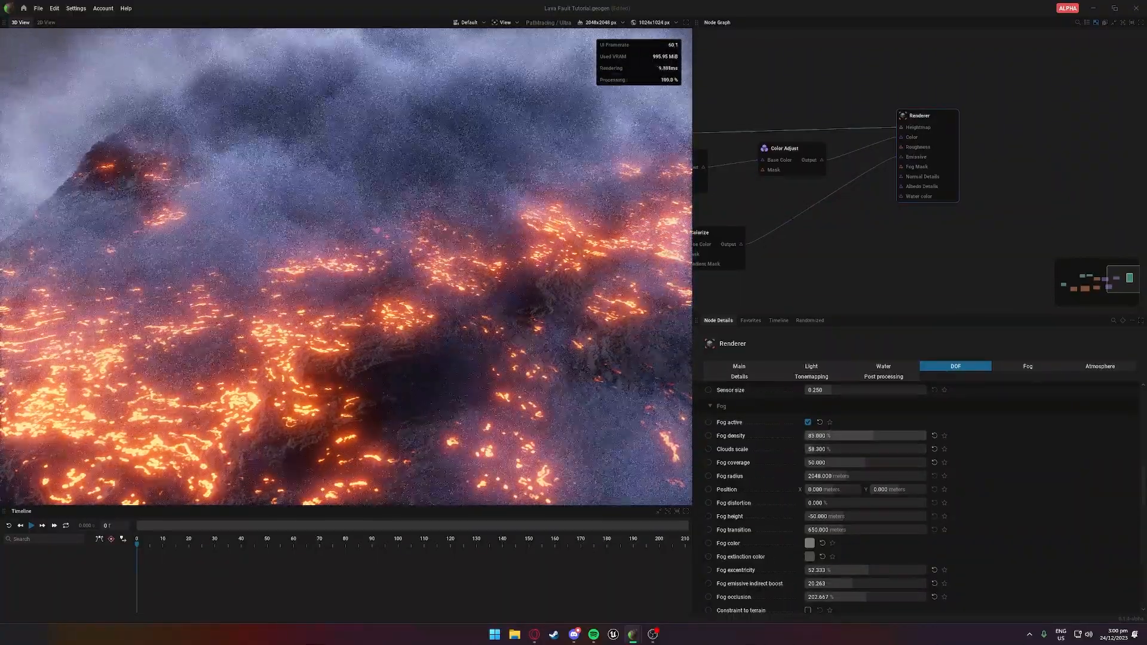
Set the fog occlusion to 124% and inspect the haze over the lava field
{"action": "scroll", "coordinate": [830, 478], "scroll_direction": "down", "scroll_amount": 3}
{"action": "mouse_move", "coordinate": [836, 507]}
{"action": "left_mouse_down"}
{"action": "mouse_move", "coordinate": [847, 507]}
{"action": "mouse_move", "coordinate": [827, 507]}
{"action": "left_mouse_up"}
{"action": "left_click_drag", "start_coordinate": [346, 298], "coordinate": [538, 287]}
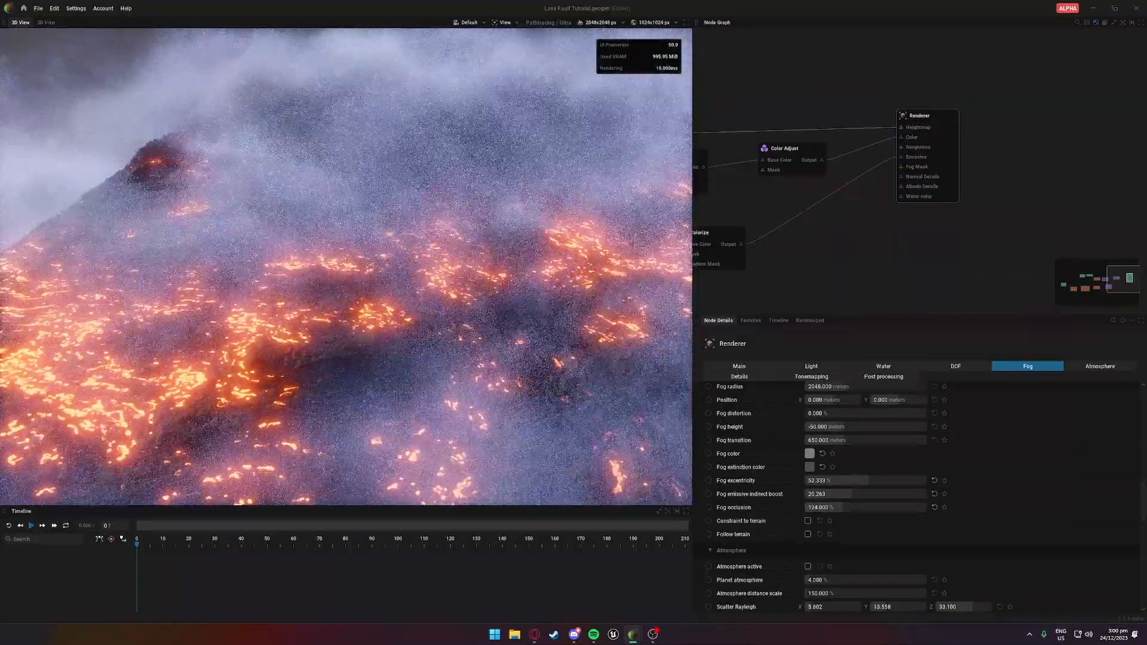
Set the fog height to about 370 m, distortion to 29%, radius to about 3916 m and density to 39.5%
{"action": "mouse_move", "coordinate": [826, 429]}
{"action": "left_mouse_down"}
{"action": "mouse_move", "coordinate": [848, 429]}
{"action": "mouse_move", "coordinate": [824, 415]}
{"action": "mouse_move", "coordinate": [836, 414]}
{"action": "mouse_move", "coordinate": [836, 440]}
{"action": "left_mouse_up"}
{"action": "scroll", "coordinate": [826, 434], "scroll_direction": "up", "scroll_amount": 2}
{"action": "mouse_move", "coordinate": [870, 440]}
{"action": "left_mouse_down"}
{"action": "mouse_move", "coordinate": [806, 440]}
{"action": "mouse_move", "coordinate": [856, 440]}
{"action": "left_mouse_up"}
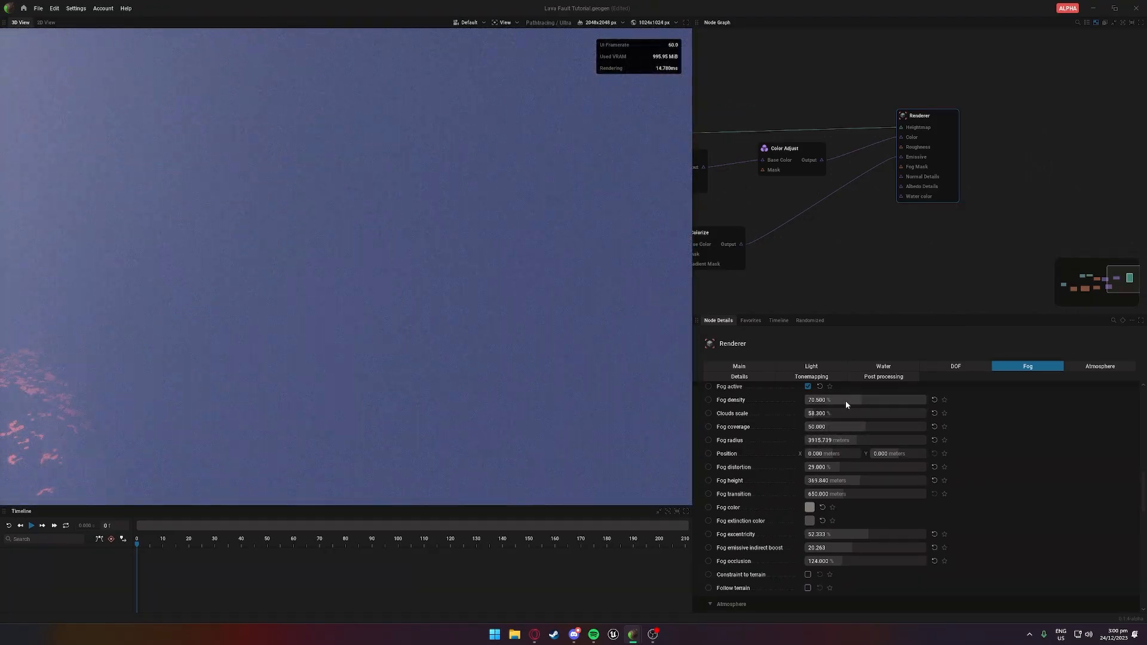
{"action": "left_click_drag", "start_coordinate": [846, 401], "coordinate": [831, 402]}
Set the fog radius to about 2699 m and the fog distortion to about 6.7%, checking the whole cloud from above
{"action": "scroll", "coordinate": [537, 334], "scroll_direction": "down", "scroll_amount": 8}
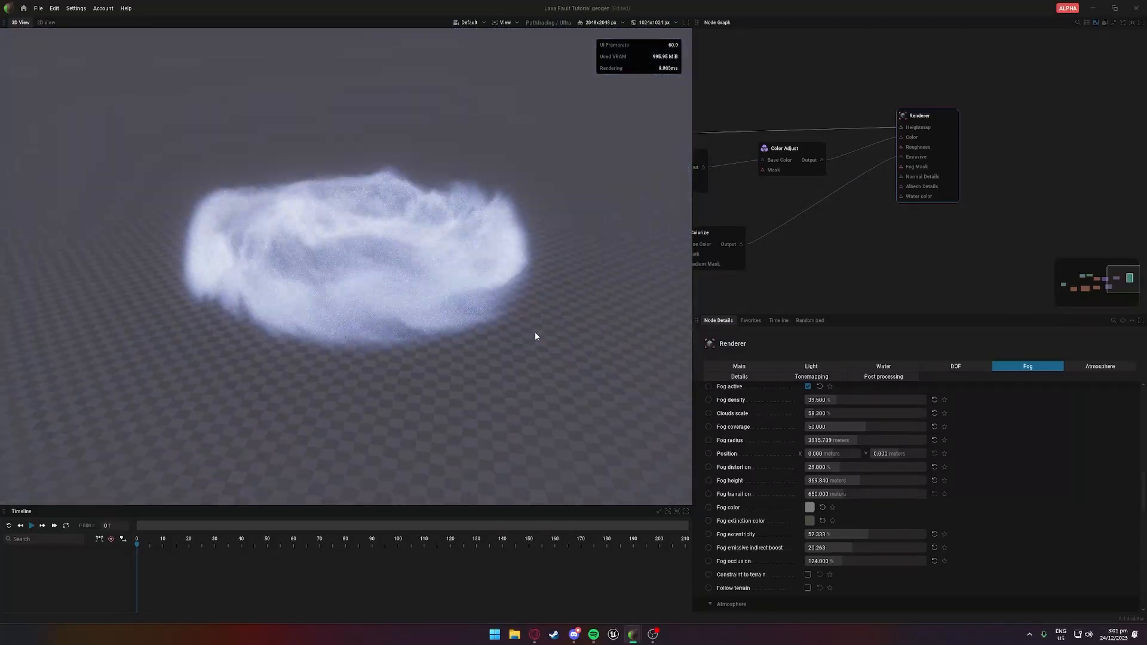
{"action": "left_click_drag", "start_coordinate": [535, 336], "coordinate": [382, 388]}
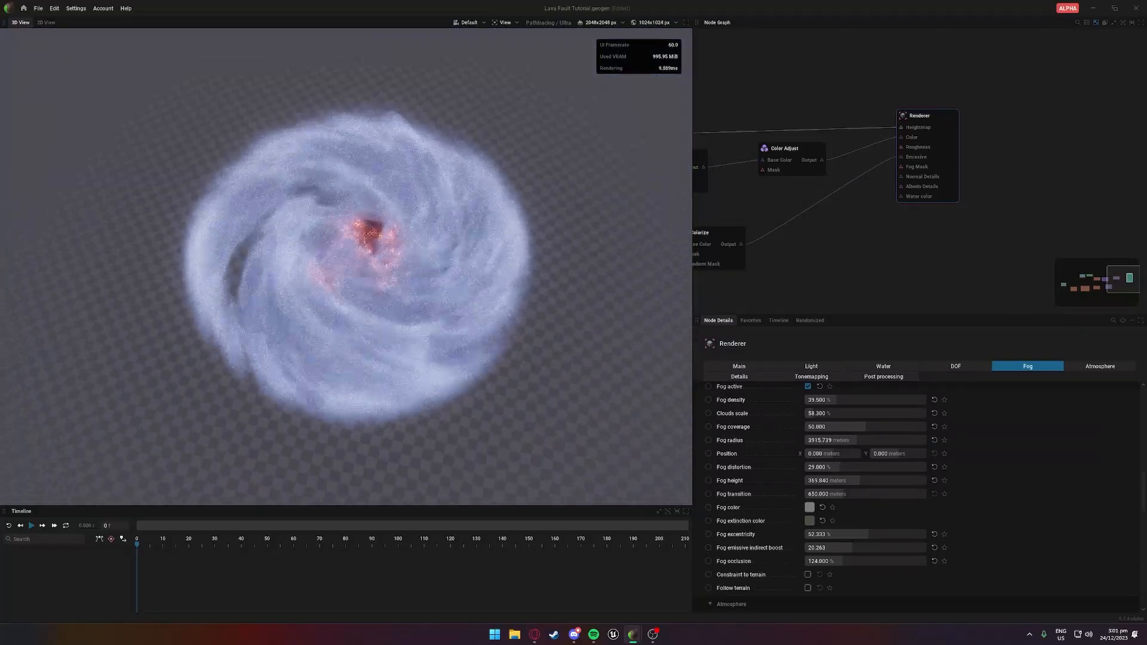
{"action": "mouse_move", "coordinate": [851, 441]}
{"action": "left_mouse_down"}
{"action": "mouse_move", "coordinate": [806, 441]}
{"action": "mouse_move", "coordinate": [845, 441]}
{"action": "left_mouse_up"}
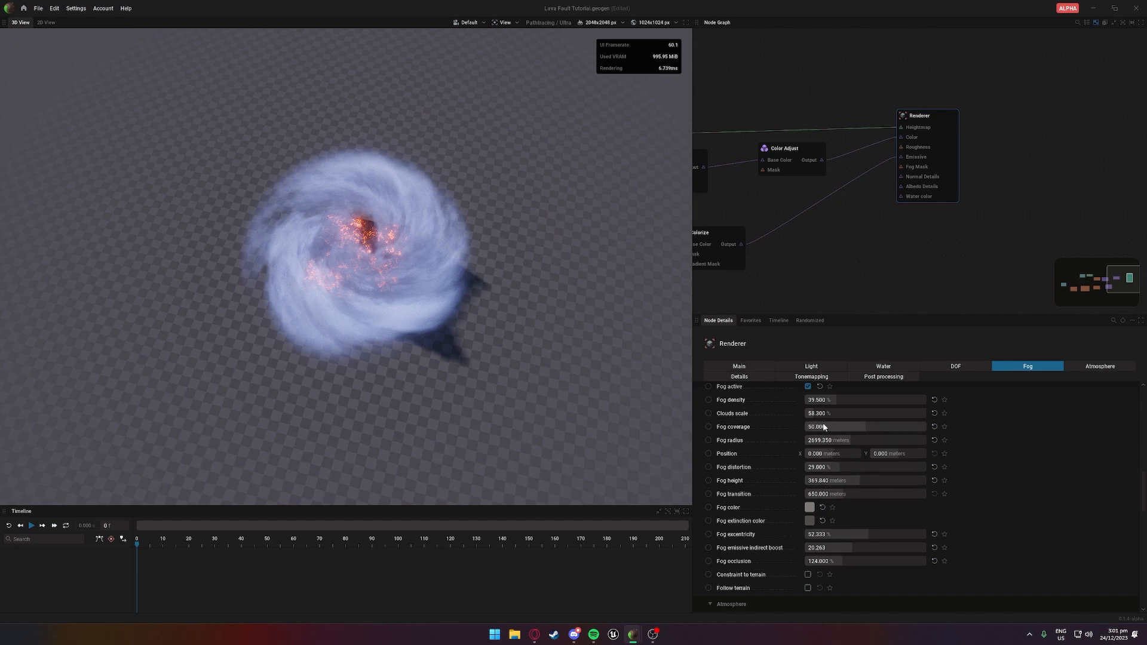
{"action": "left_click_drag", "start_coordinate": [829, 470], "coordinate": [803, 468]}
Set the fog density to 24.5% and the clouds scale to 414.8%, judging the smoke close to the lava
{"action": "scroll", "coordinate": [830, 414], "scroll_direction": "up", "scroll_amount": 1}
{"action": "scroll", "coordinate": [536, 336], "scroll_direction": "up", "scroll_amount": 5}
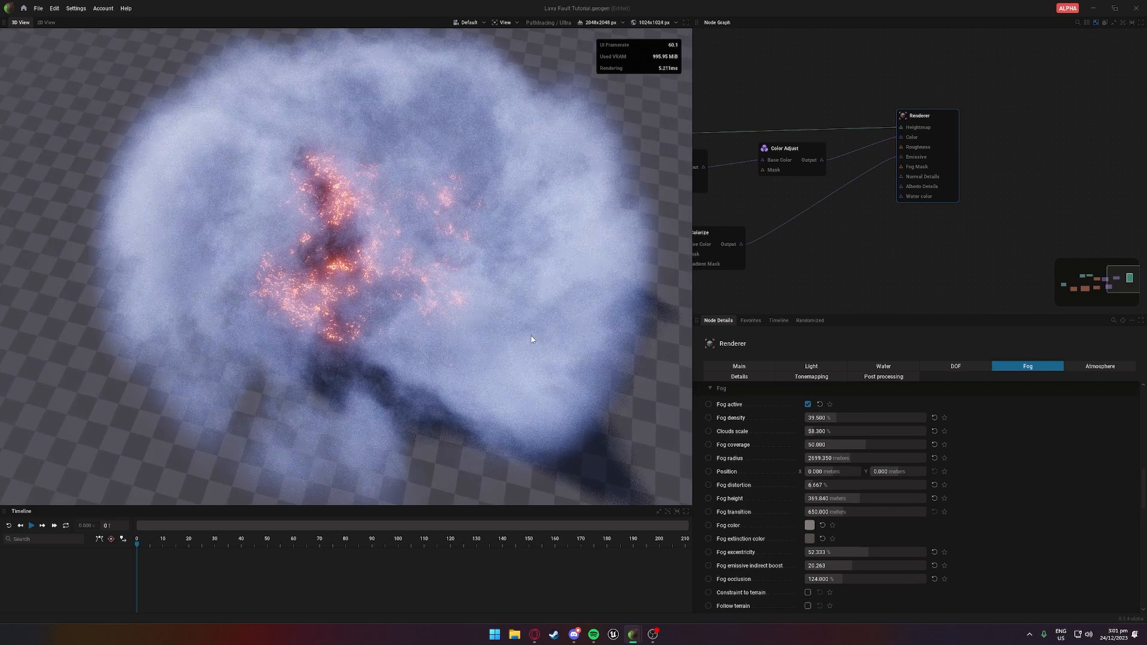
{"action": "left_click_drag", "start_coordinate": [533, 334], "coordinate": [534, 281]}
{"action": "scroll", "coordinate": [533, 333], "scroll_direction": "up", "scroll_amount": 5}
{"action": "mouse_move", "coordinate": [534, 334]}
{"action": "left_mouse_down"}
{"action": "mouse_move", "coordinate": [529, 280]}
{"action": "mouse_move", "coordinate": [533, 317]}
{"action": "left_mouse_up"}
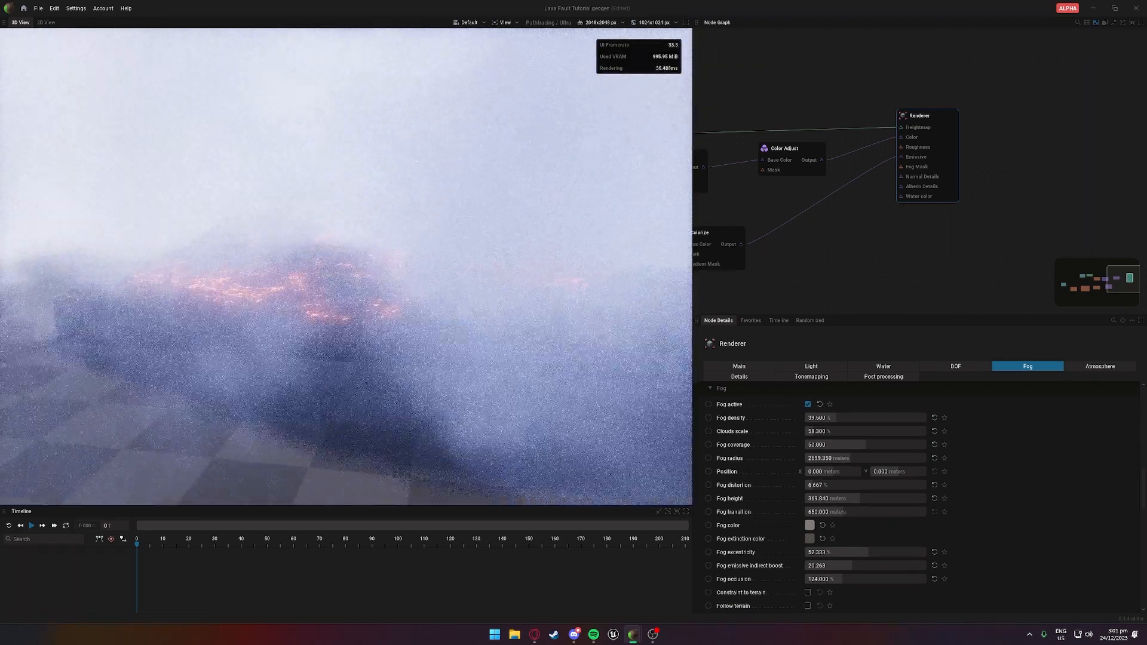
{"action": "left_click_drag", "start_coordinate": [831, 418], "coordinate": [883, 431]}
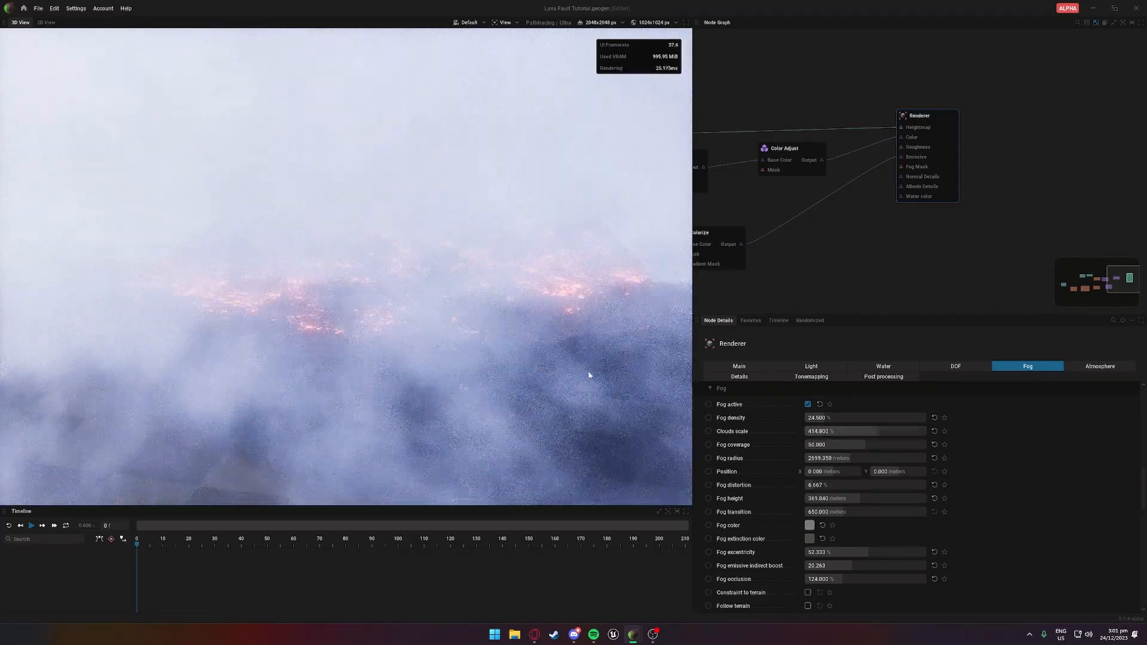
Change the fog color from grey to a dark reddish brown
{"action": "scroll", "coordinate": [597, 370], "scroll_direction": "down", "scroll_amount": 8}
{"action": "left_click_drag", "start_coordinate": [513, 269], "coordinate": [472, 269]}
{"action": "scroll", "coordinate": [500, 305], "scroll_direction": "up", "scroll_amount": 8}
{"action": "scroll", "coordinate": [496, 239], "scroll_direction": "down", "scroll_amount": 5}
{"action": "left_click", "coordinate": [809, 525]}
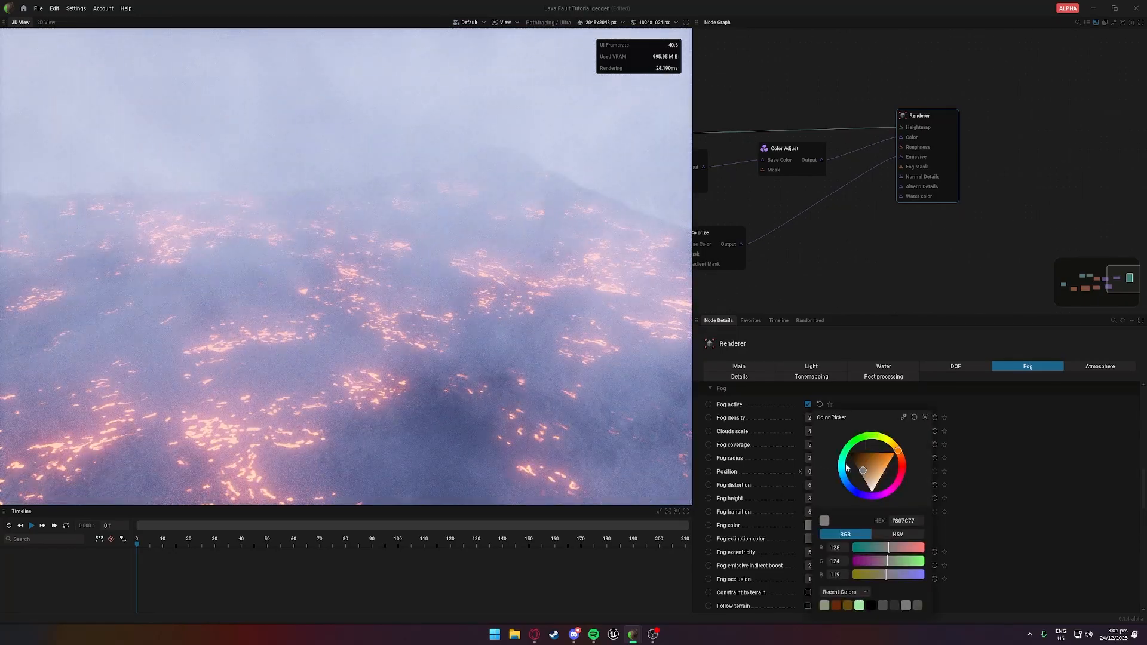
{"action": "left_click", "coordinate": [853, 457]}
{"action": "mouse_move", "coordinate": [853, 456]}
{"action": "left_mouse_down"}
{"action": "mouse_move", "coordinate": [872, 459]}
{"action": "mouse_move", "coordinate": [861, 455]}
{"action": "left_mouse_up"}
{"action": "left_click", "coordinate": [901, 460]}
{"action": "left_click", "coordinate": [980, 530]}
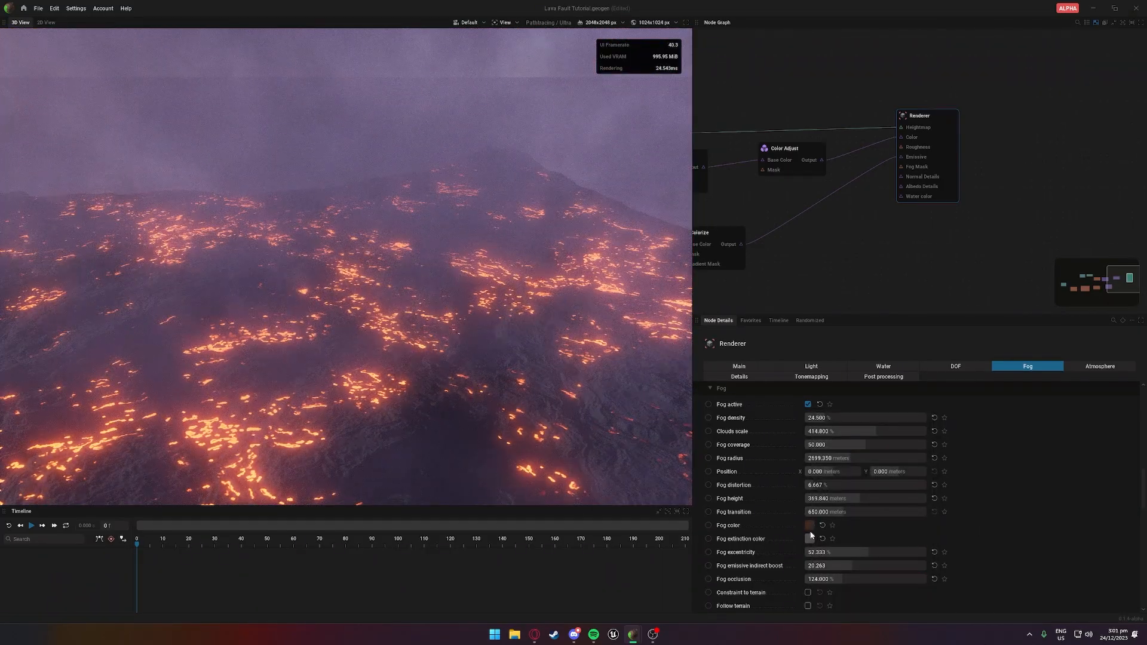
Set the fog extinction color to orange-brown, excentricity to about 62%, emissive indirect boost to about 33.2 and occlusion to 232%
{"action": "left_click", "coordinate": [808, 539]}
{"action": "left_click", "coordinate": [901, 458]}
{"action": "left_click_drag", "start_coordinate": [864, 464], "coordinate": [874, 461]}
{"action": "left_click", "coordinate": [809, 581]}
{"action": "left_click_drag", "start_coordinate": [823, 579], "coordinate": [788, 557]}
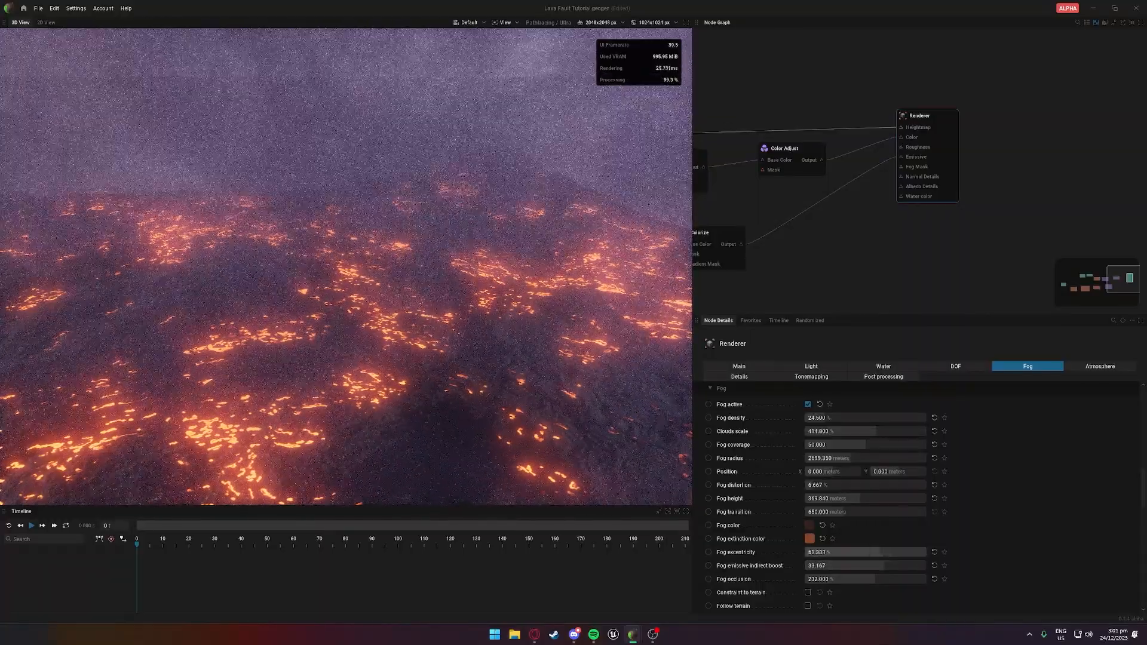
Set the bloom radius to about 78%, bloom intensity to about 830% and the main emissive indirect boost to 50
{"action": "scroll", "coordinate": [823, 559], "scroll_direction": "down", "scroll_amount": 15}
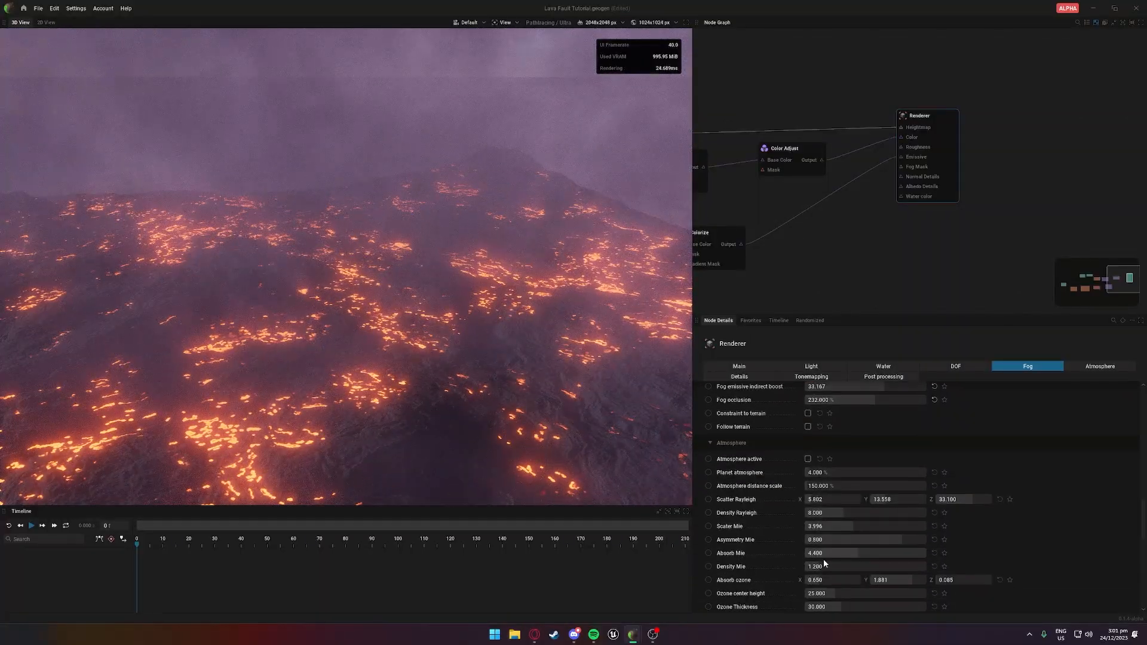
{"action": "mouse_move", "coordinate": [818, 440]}
{"action": "left_mouse_down"}
{"action": "mouse_move", "coordinate": [842, 439]}
{"action": "mouse_move", "coordinate": [813, 454]}
{"action": "left_mouse_up"}
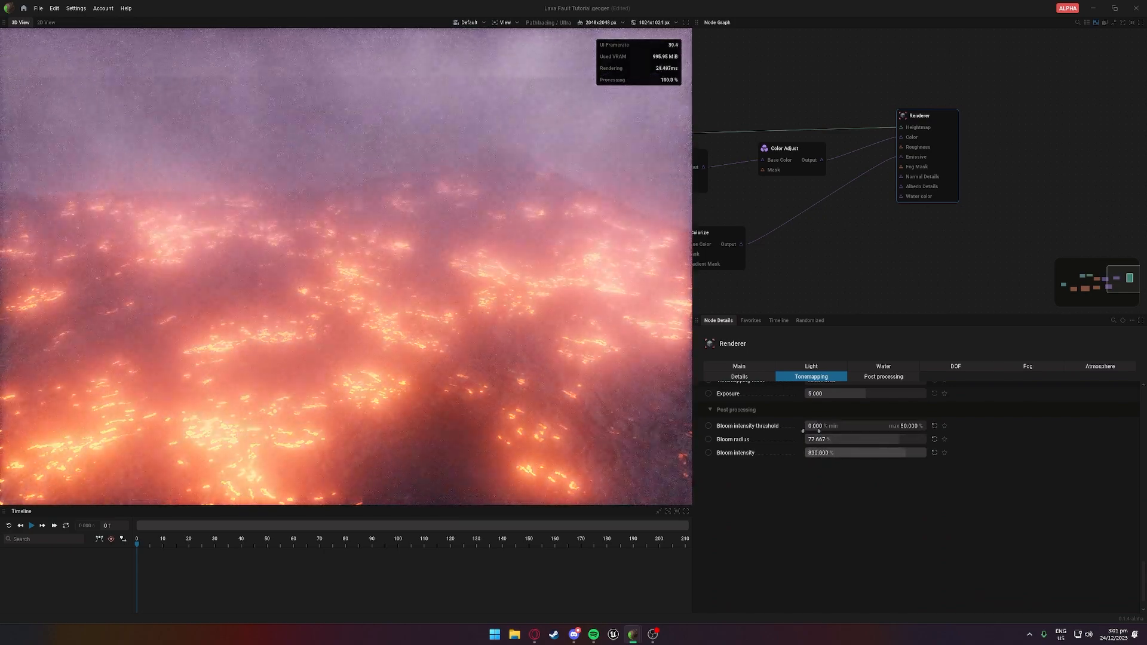
{"action": "scroll", "coordinate": [816, 461], "scroll_direction": "up", "scroll_amount": 3}
{"action": "scroll", "coordinate": [818, 465], "scroll_direction": "up", "scroll_amount": 20}
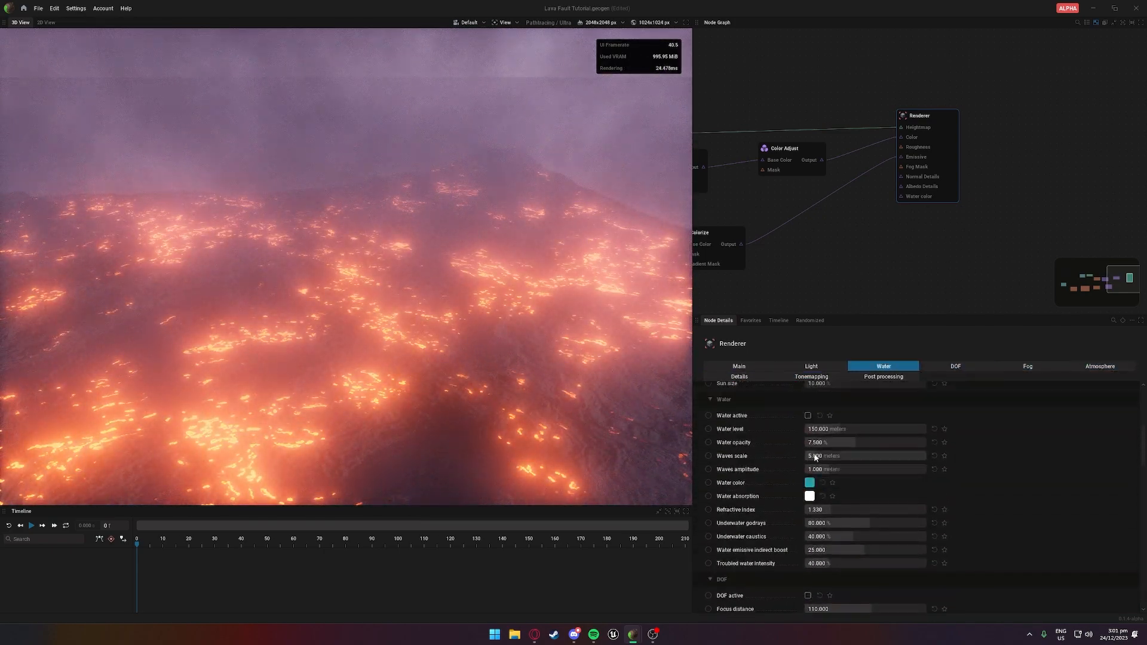
{"action": "left_click_drag", "start_coordinate": [827, 446], "coordinate": [925, 446]}
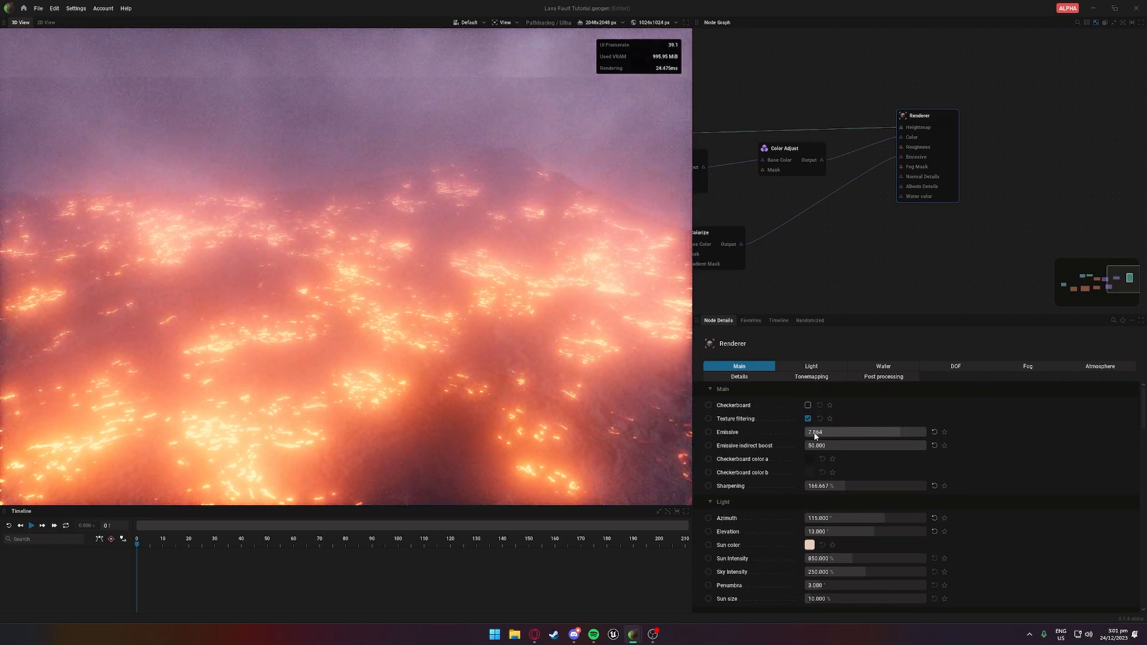
Set the bloom intensity to about 600% and the bloom radius to about 45%
{"action": "scroll", "coordinate": [812, 436], "scroll_direction": "down", "scroll_amount": 15}
{"action": "scroll", "coordinate": [813, 438], "scroll_direction": "down", "scroll_amount": 8}
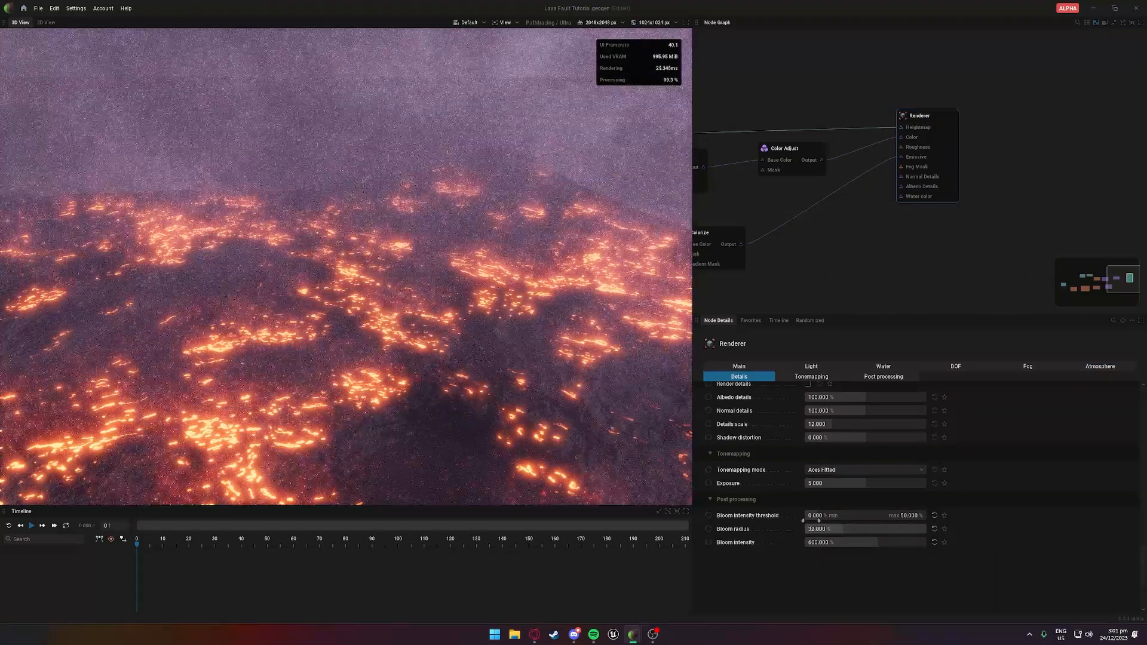
{"action": "left_click_drag", "start_coordinate": [843, 528], "coordinate": [859, 528]}
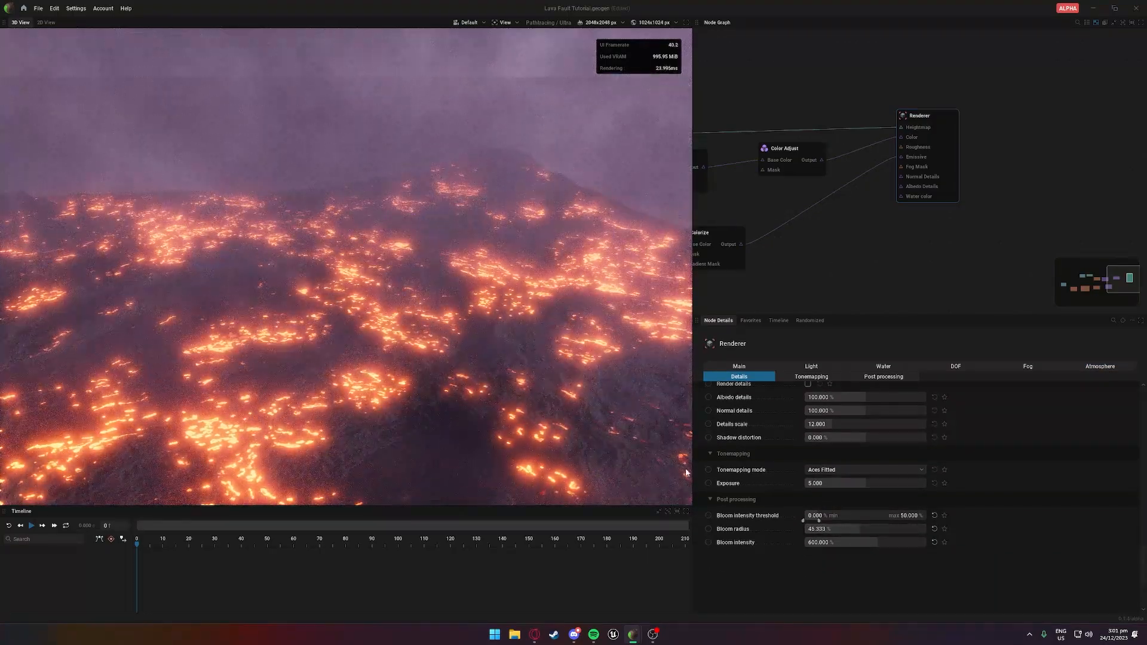
Raise the terrain resolution to 4096x4096 px and inspect the finer lava detail
{"action": "scroll", "coordinate": [565, 397], "scroll_direction": "down", "scroll_amount": 2}
{"action": "left_click_drag", "start_coordinate": [565, 396], "coordinate": [598, 395]}
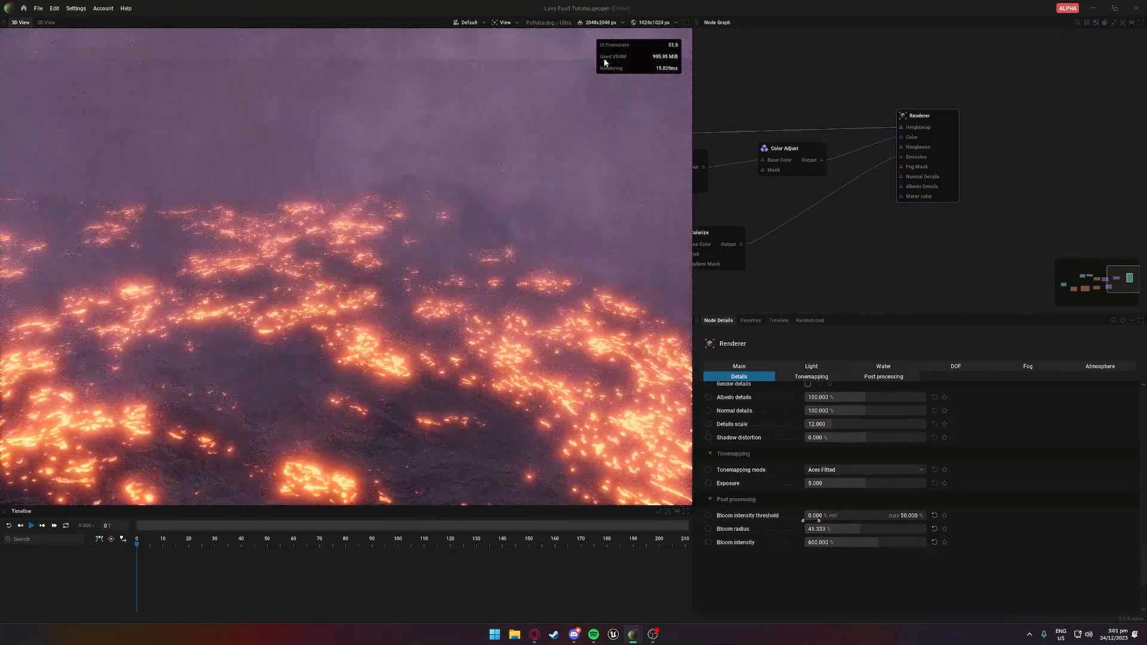
{"action": "left_click", "coordinate": [606, 24]}
{"action": "left_click", "coordinate": [601, 57]}
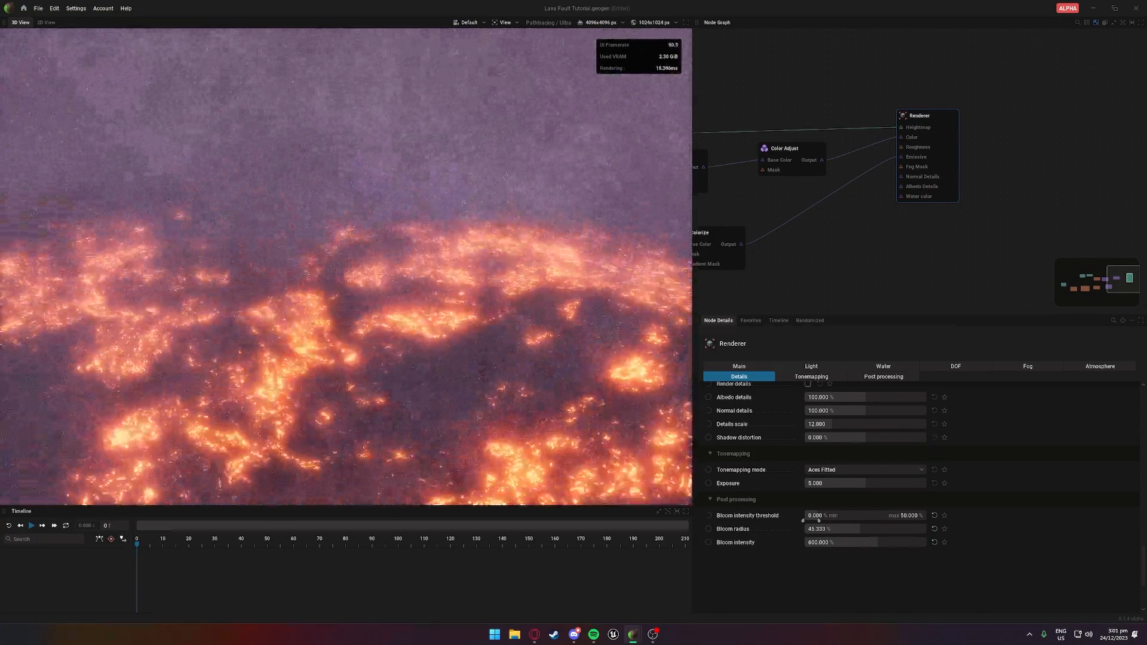
{"action": "left_click_drag", "start_coordinate": [358, 287], "coordinate": [439, 297]}
{"action": "middle_click_drag", "start_coordinate": [440, 297], "coordinate": [346, 229]}
{"action": "middle_click_drag", "start_coordinate": [849, 192], "coordinate": [998, 150]}
{"action": "scroll", "coordinate": [495, 314], "scroll_direction": "down", "scroll_amount": 2}
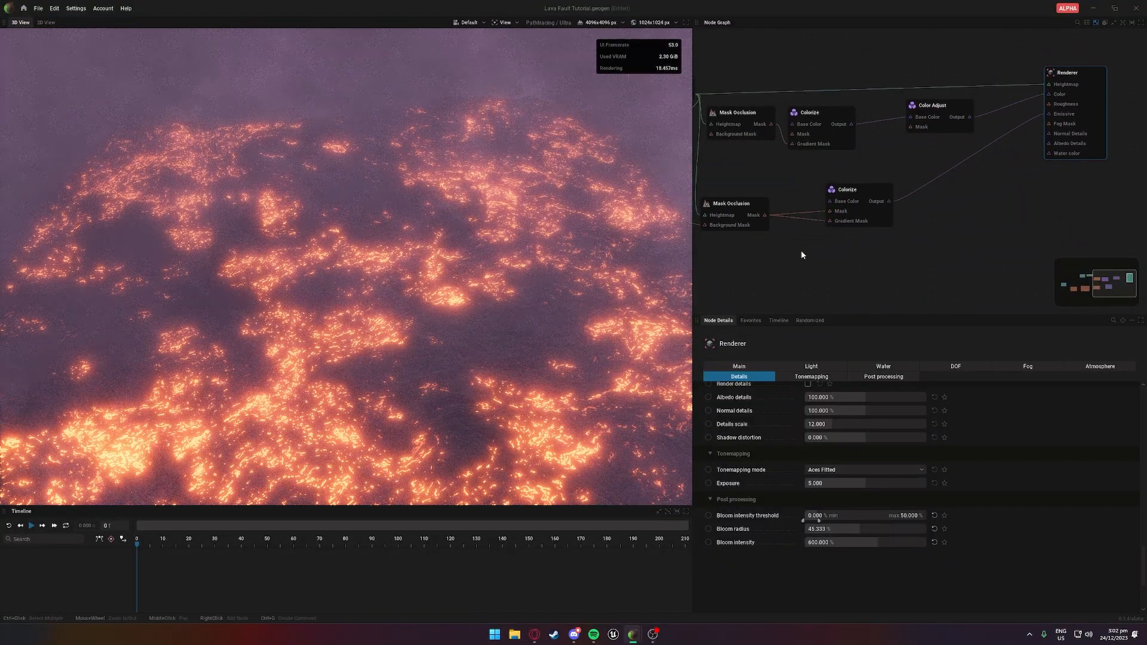
{"action": "middle_click_drag", "start_coordinate": [754, 246], "coordinate": [848, 248]}
{"action": "middle_click_drag", "start_coordinate": [851, 183], "coordinate": [903, 189]}
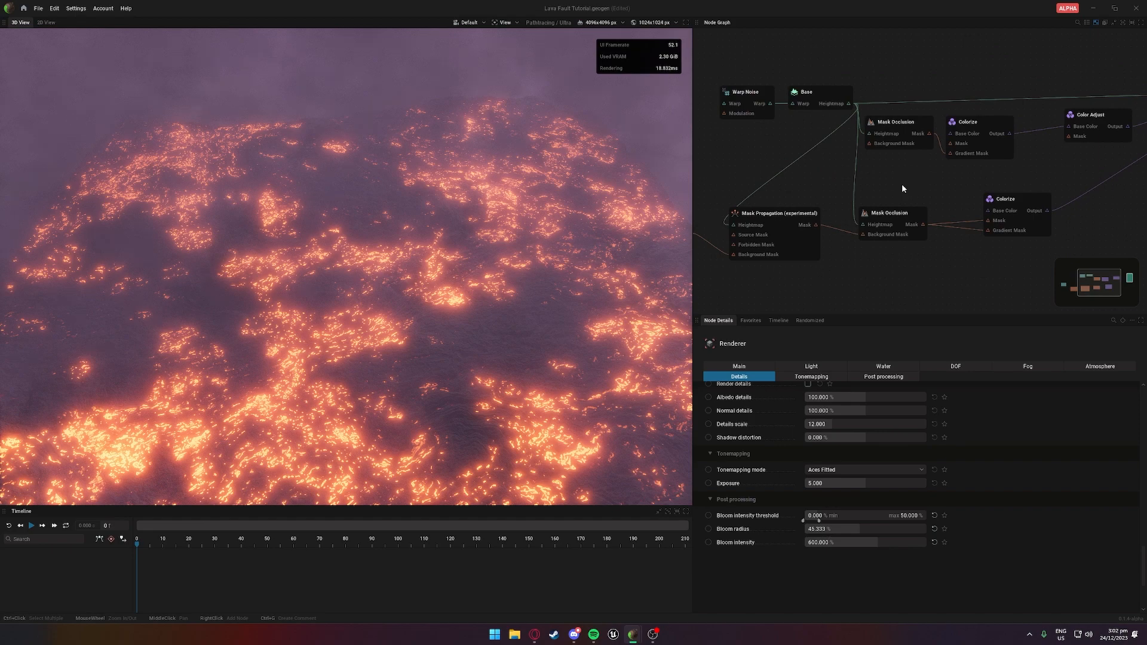
{"action": "left_click", "coordinate": [891, 191]}
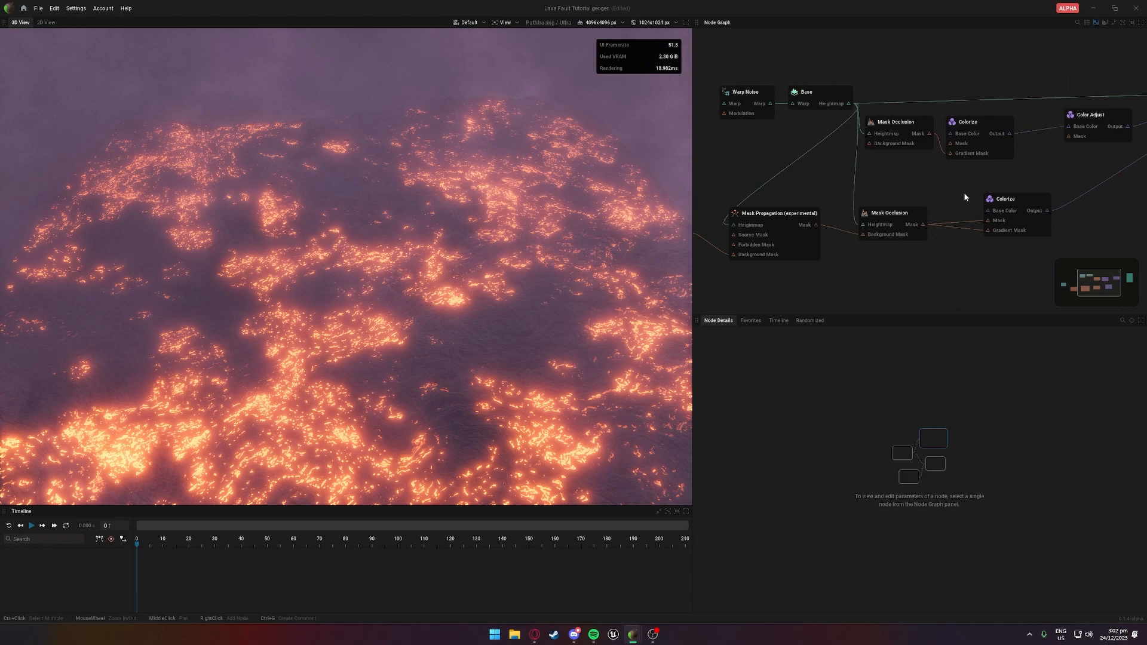
{"action": "left_click_drag", "start_coordinate": [971, 230], "coordinate": [945, 264]}
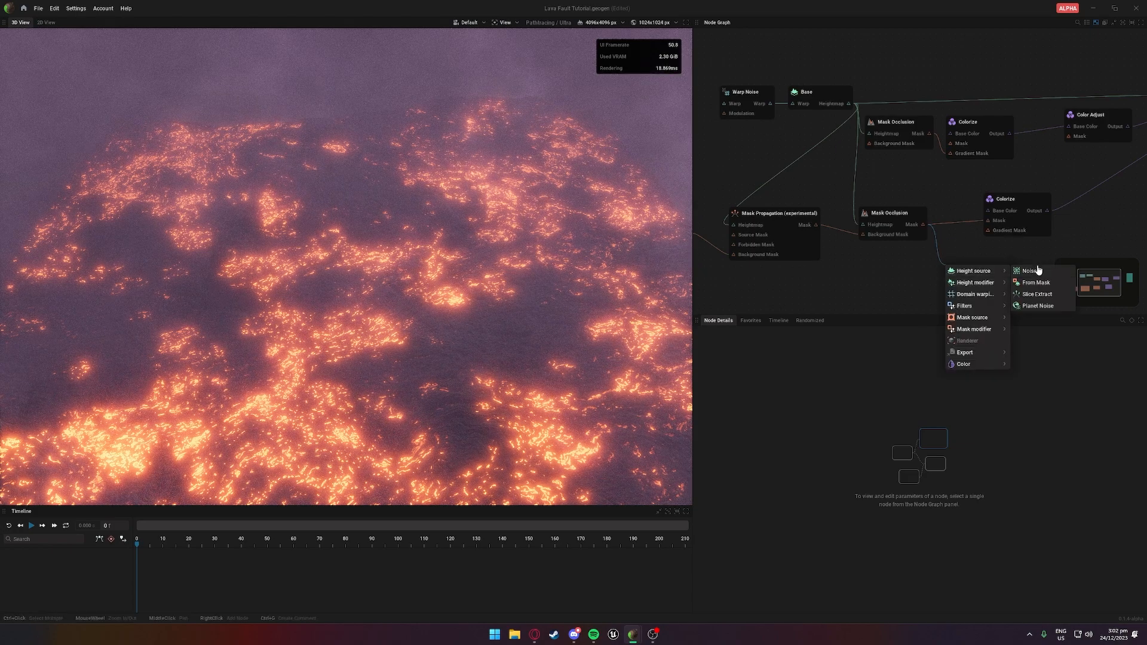
{"action": "left_click", "coordinate": [1075, 241]}
{"action": "left_click_drag", "start_coordinate": [923, 224], "coordinate": [996, 232]}
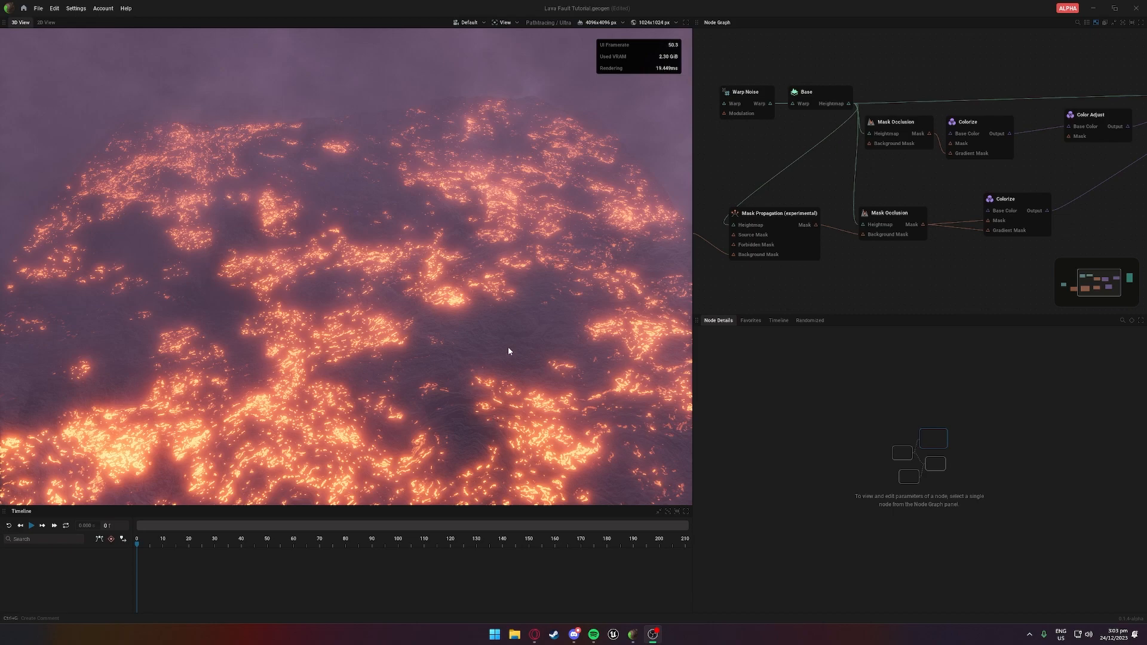
Review the complete node graph and examine the lava terrain and smoke from above and close up
{"action": "middle_click_drag", "start_coordinate": [852, 251], "coordinate": [956, 238]}
{"action": "scroll", "coordinate": [789, 262], "scroll_direction": "down", "scroll_amount": 3}
{"action": "middle_click_drag", "start_coordinate": [769, 265], "coordinate": [892, 269]}
{"action": "middle_click_drag", "start_coordinate": [900, 220], "coordinate": [754, 215]}
{"action": "scroll", "coordinate": [422, 345], "scroll_direction": "down", "scroll_amount": 10}
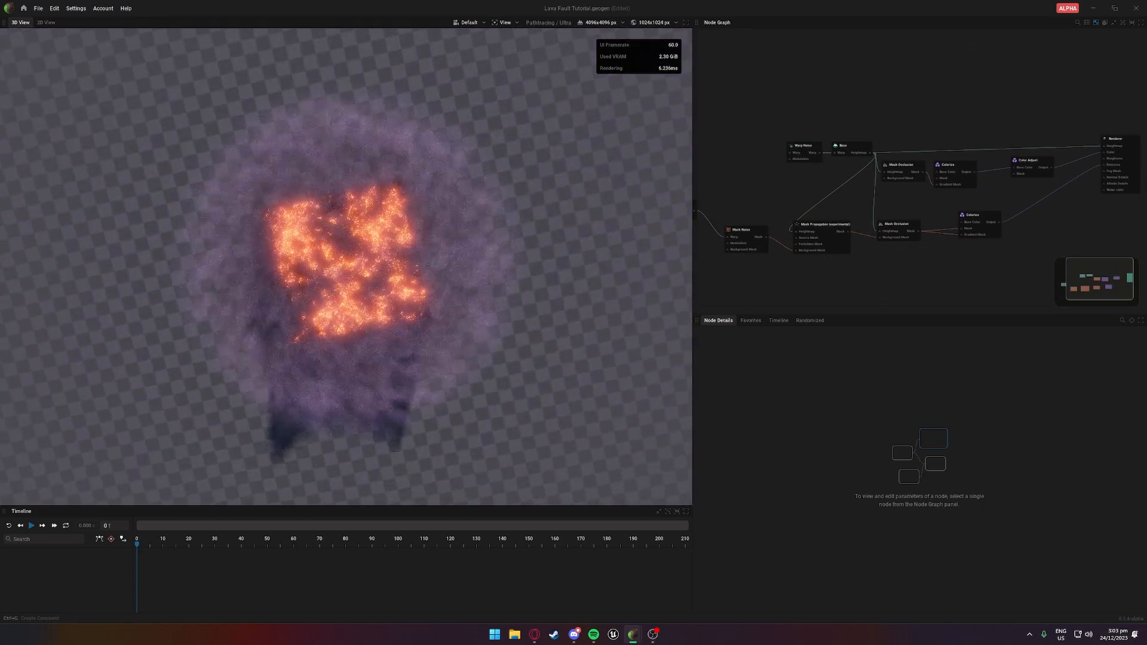
{"action": "left_click_drag", "start_coordinate": [417, 339], "coordinate": [394, 268]}
{"action": "scroll", "coordinate": [417, 340], "scroll_direction": "up", "scroll_amount": 6}
{"action": "left_click_drag", "start_coordinate": [400, 350], "coordinate": [418, 368]}
{"action": "scroll", "coordinate": [401, 354], "scroll_direction": "up", "scroll_amount": 4}
Set the Renderer's sharpening to about 357% and check the lava surface from a steeper angle
{"action": "middle_click_drag", "start_coordinate": [1137, 150], "coordinate": [921, 174]}
{"action": "left_click", "coordinate": [922, 174]}
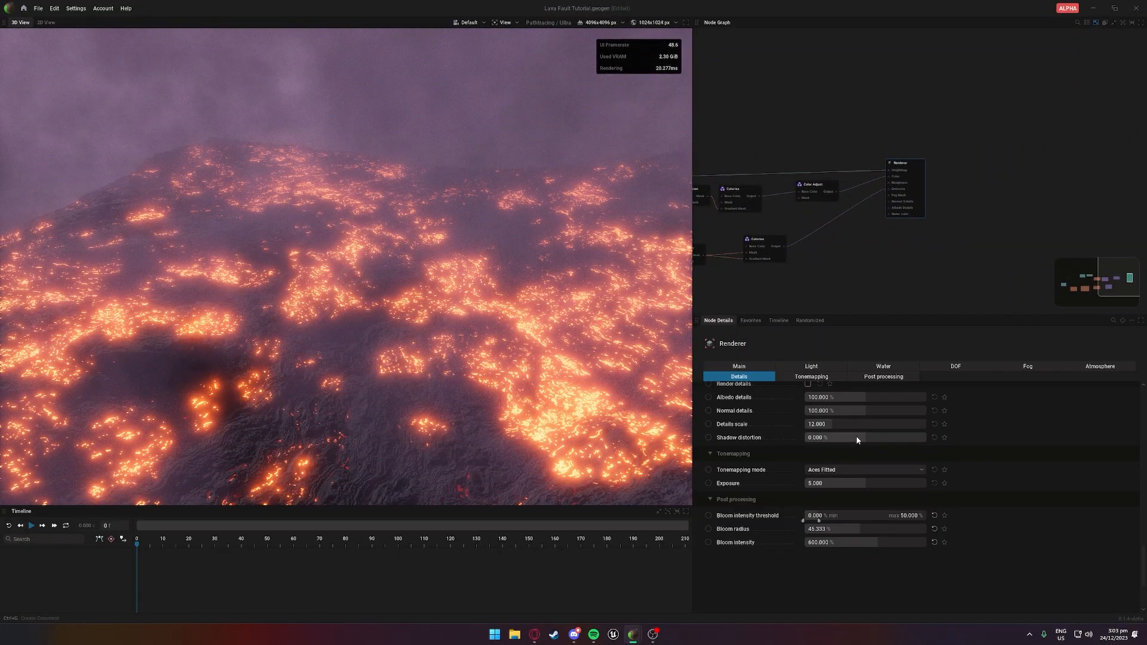
{"action": "scroll", "coordinate": [855, 436], "scroll_direction": "down", "scroll_amount": 8}
{"action": "scroll", "coordinate": [857, 442], "scroll_direction": "up", "scroll_amount": 10}
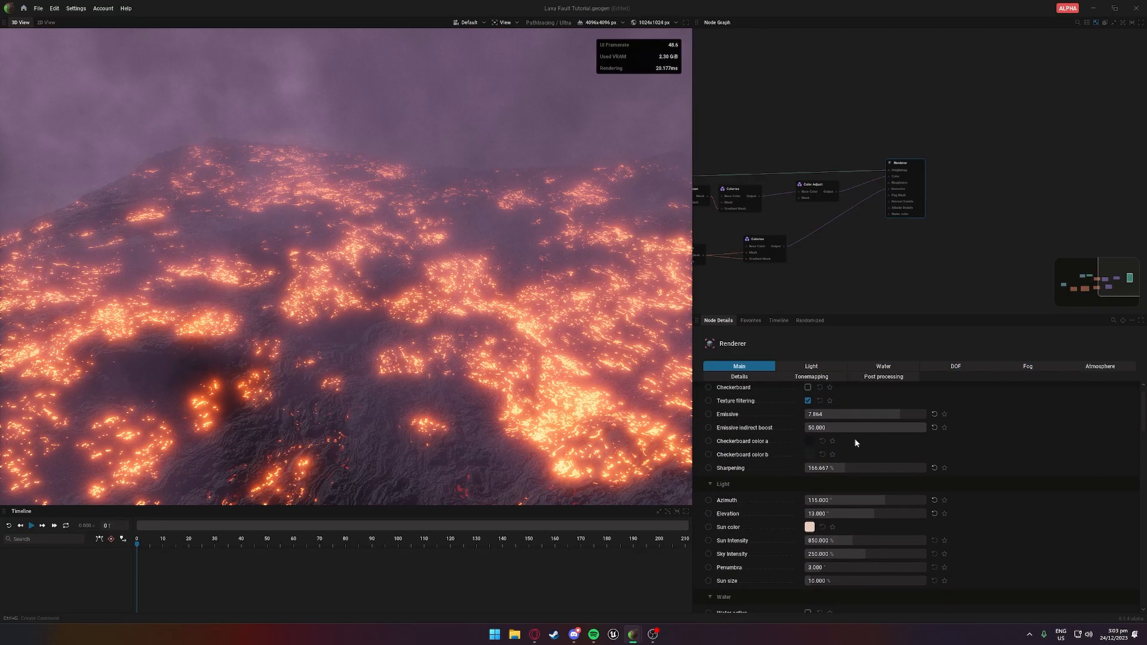
{"action": "left_click_drag", "start_coordinate": [868, 486], "coordinate": [891, 486]}
{"action": "left_click_drag", "start_coordinate": [482, 446], "coordinate": [477, 502]}
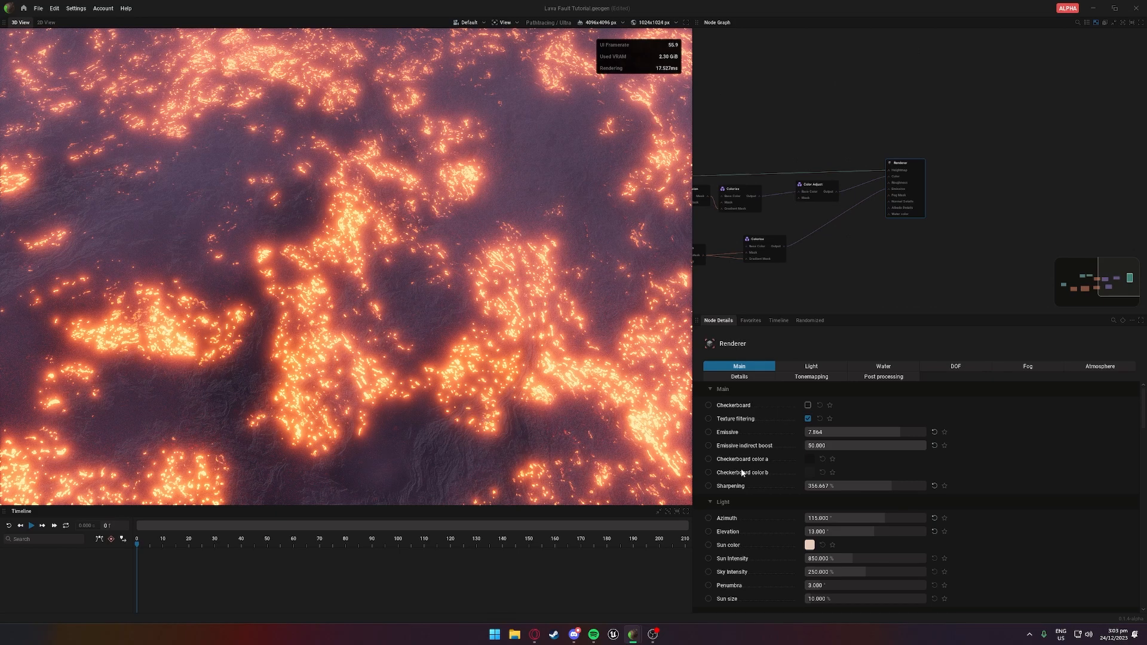
{"action": "scroll", "coordinate": [776, 507], "scroll_direction": "down", "scroll_amount": 2}
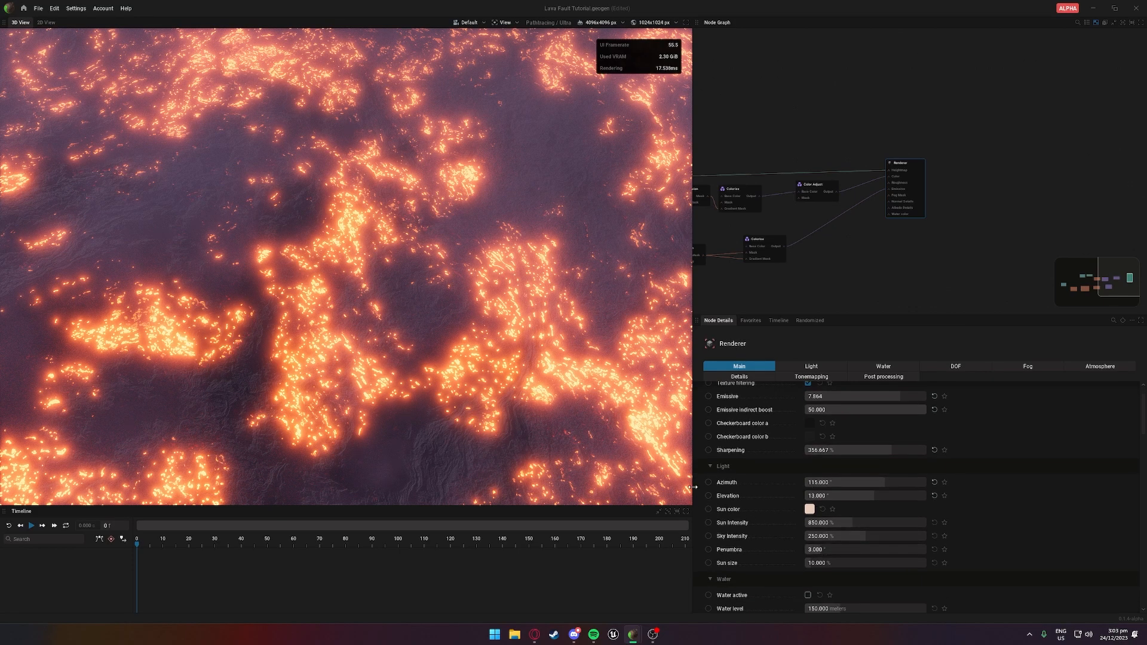